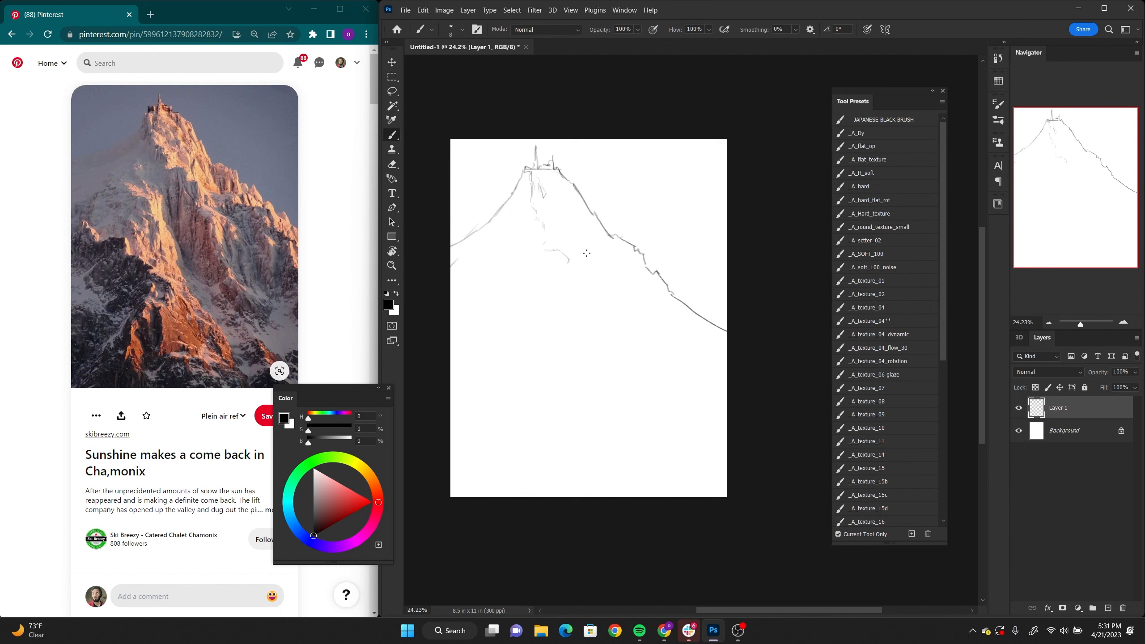
Step: Sketch the central ridge line down the mountain face and the jagged rock ridge along its lower-left side
drag(568, 262, 569, 268)
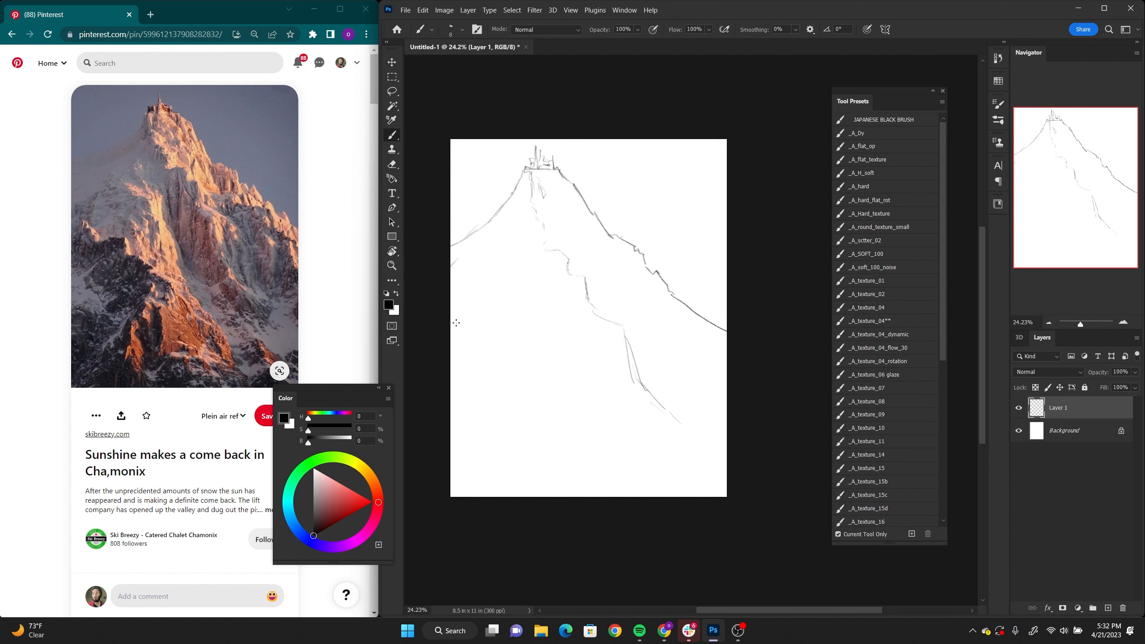
mouse_move(452, 328)
mouse_down()
mouse_move(461, 320)
mouse_move(474, 331)
mouse_up()
drag(485, 335, 505, 338)
drag(508, 340, 531, 371)
mouse_move(557, 422)
mouse_down()
mouse_move(592, 324)
mouse_move(555, 292)
mouse_up()
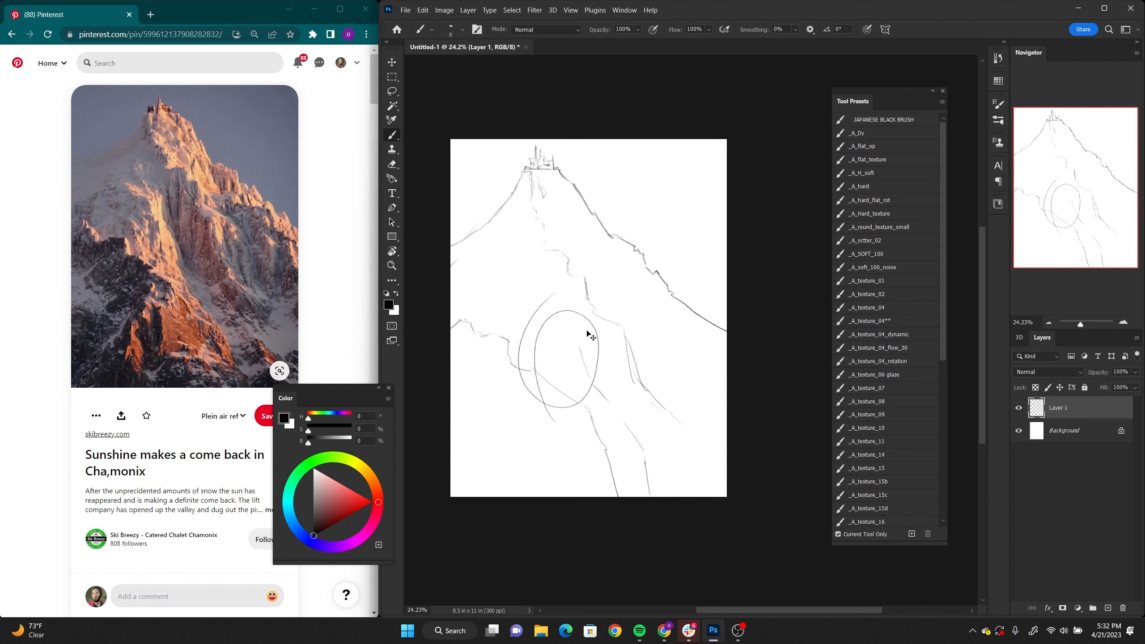
key(ctrl+z)
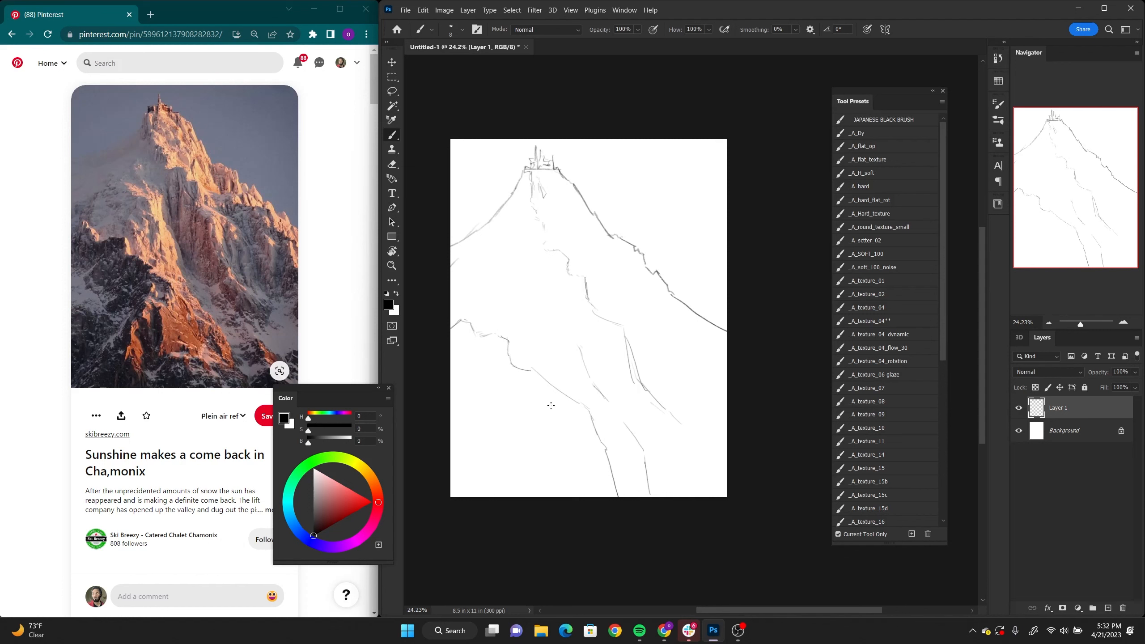
Step: Sketch the branching rock ridges and crevices in the foreground along the canvas's lower edge
mouse_move(548, 396)
mouse_down()
mouse_move(550, 406)
mouse_move(561, 417)
mouse_move(494, 495)
mouse_move(563, 407)
mouse_up()
drag(576, 411, 592, 429)
drag(592, 423, 646, 497)
drag(627, 468, 645, 497)
drag(569, 419, 566, 431)
drag(561, 428, 574, 475)
drag(574, 475, 623, 486)
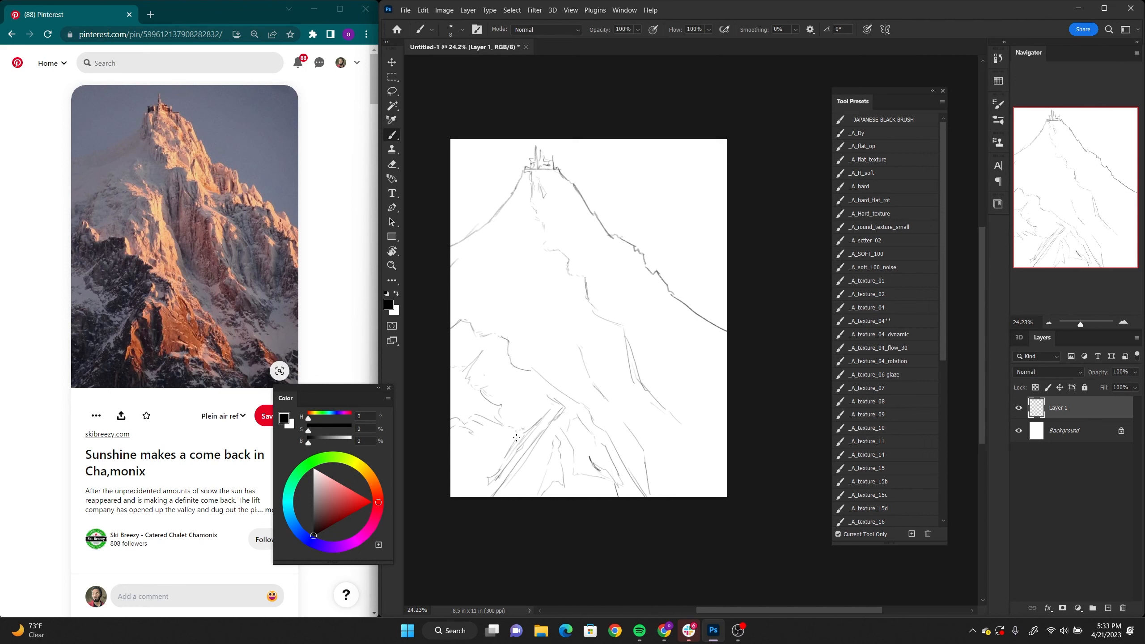
drag(484, 466, 463, 491)
Step: Erase stray lines on the lower-left rocks and redraw their jagged edges with darker strokes
key(e)
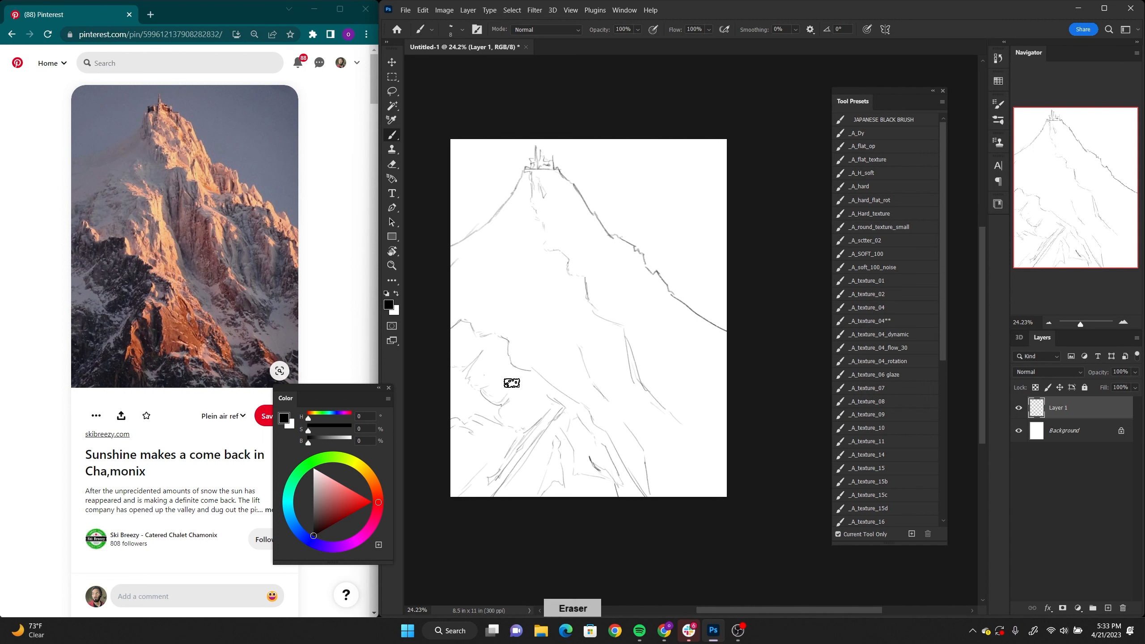
key(b)
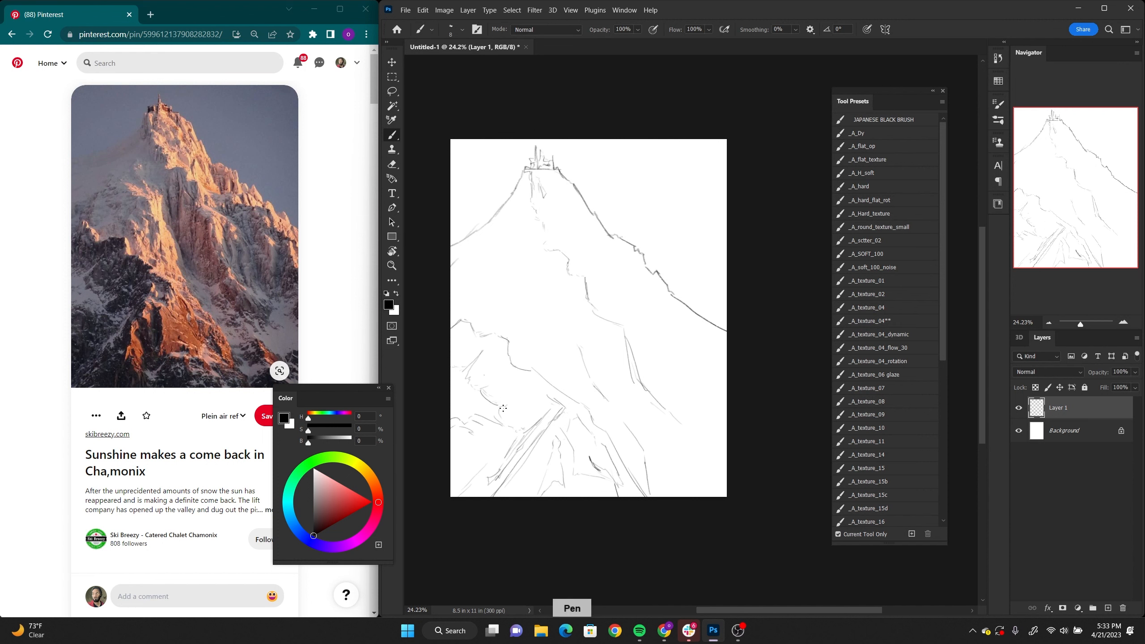
drag(478, 360, 457, 374)
mouse_move(487, 347)
mouse_down()
mouse_move(466, 385)
mouse_move(485, 392)
mouse_up()
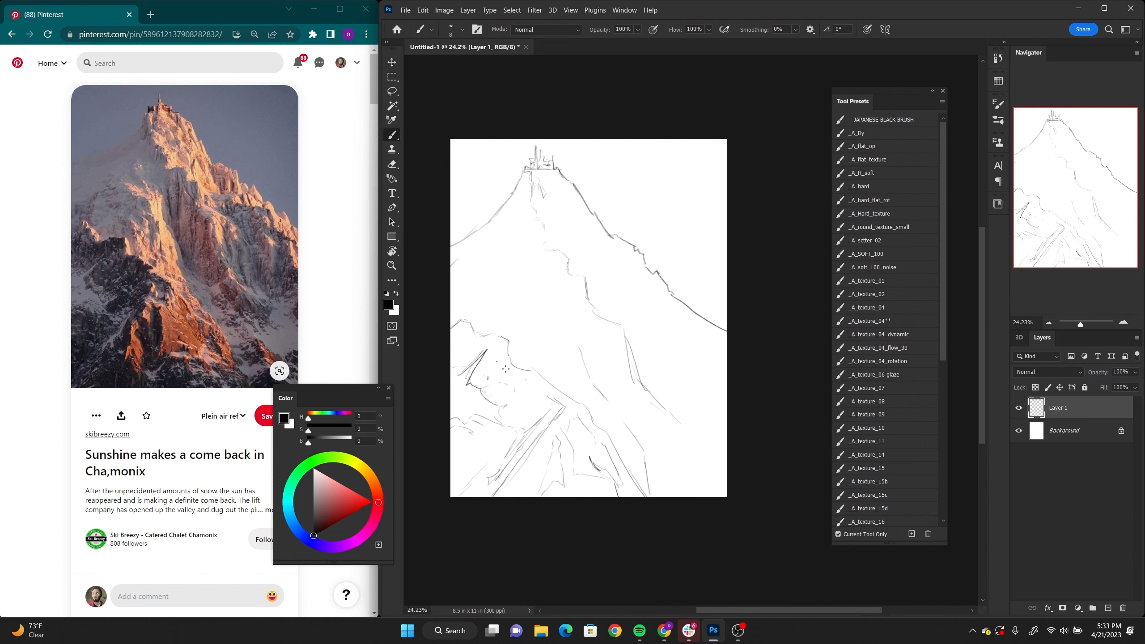
Step: Sketch crack lines down the middle of the mountain face and along the slope just below the summit
mouse_move(519, 261)
mouse_down()
mouse_move(557, 284)
mouse_move(568, 337)
mouse_up()
mouse_move(506, 247)
mouse_down()
mouse_move(530, 281)
mouse_move(535, 268)
mouse_move(559, 367)
mouse_up()
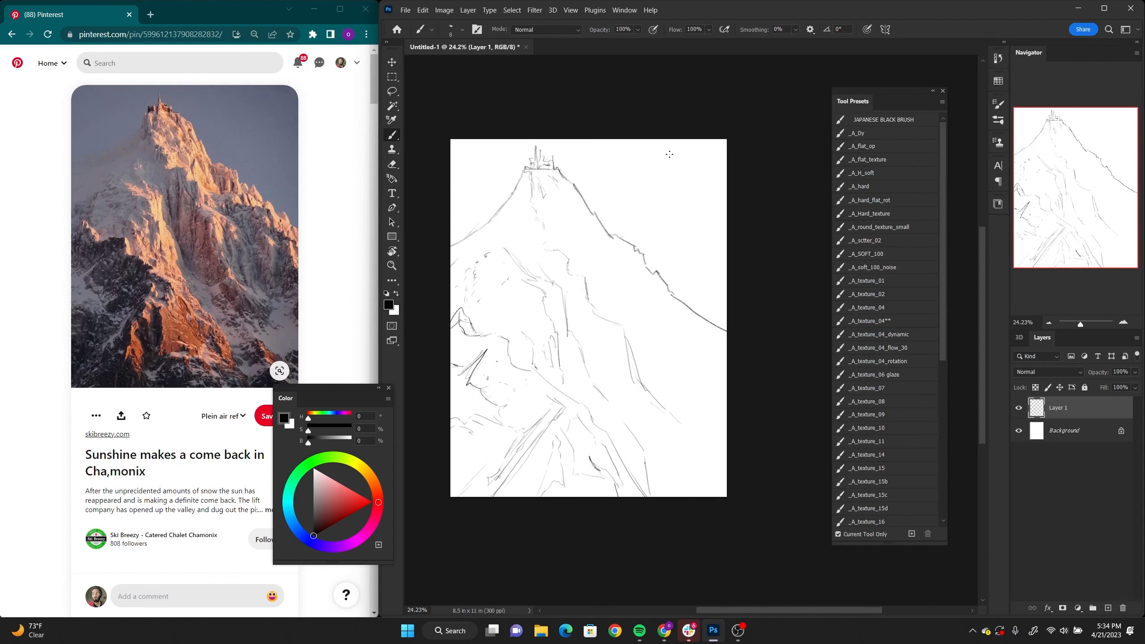
scroll(669, 155, down, 1)
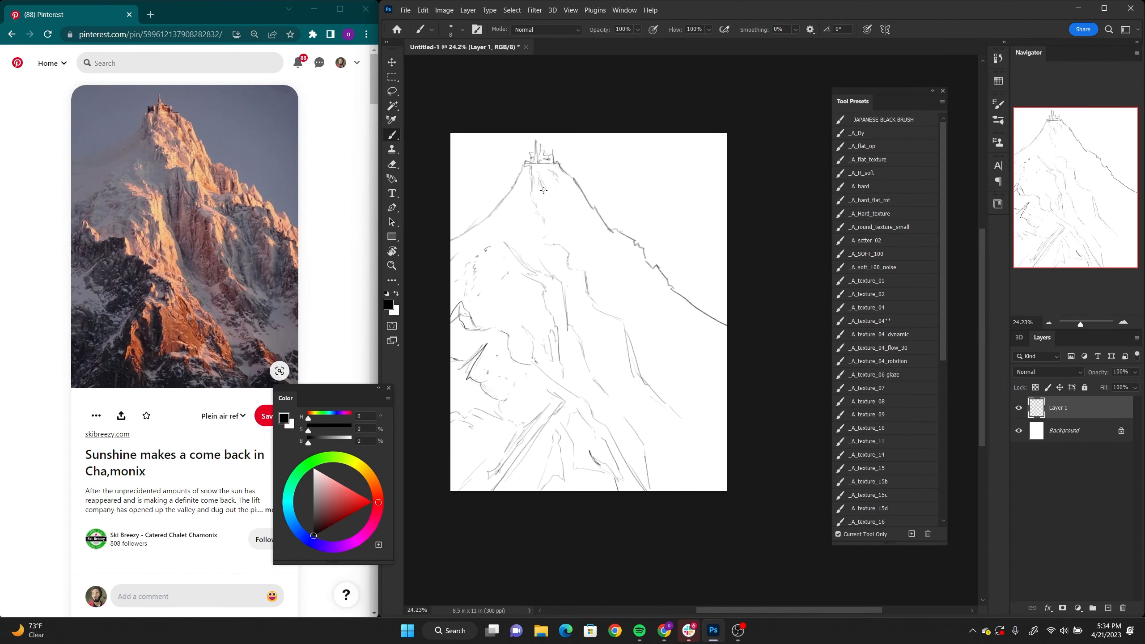
drag(550, 196, 556, 206)
mouse_move(578, 252)
mouse_down()
mouse_move(581, 240)
mouse_move(592, 255)
mouse_move(596, 243)
mouse_move(585, 264)
mouse_move(568, 227)
mouse_up()
drag(576, 176, 604, 224)
drag(623, 240, 624, 259)
drag(632, 244, 637, 262)
Step: Sketch the secondary ridge and rock contours across the mountain's right flank
drag(608, 272, 638, 284)
drag(633, 286, 678, 315)
drag(678, 316, 692, 331)
drag(692, 333, 716, 338)
drag(680, 339, 682, 392)
mouse_move(638, 395)
mouse_down()
mouse_move(692, 450)
mouse_move(707, 433)
mouse_up()
drag(703, 420, 705, 431)
drag(593, 321, 594, 380)
drag(594, 380, 624, 394)
drag(625, 394, 644, 382)
Step: Add long cracks down the central face and darken the ridge descending to the canvas's lower edge
drag(576, 292, 577, 328)
mouse_move(583, 316)
mouse_down()
mouse_move(585, 357)
mouse_move(561, 384)
mouse_up()
drag(570, 398, 592, 411)
drag(591, 412, 599, 437)
drag(600, 435, 619, 446)
drag(619, 443, 640, 479)
mouse_move(710, 417)
mouse_down()
mouse_move(698, 414)
mouse_move(703, 392)
mouse_move(712, 398)
mouse_move(703, 400)
mouse_up()
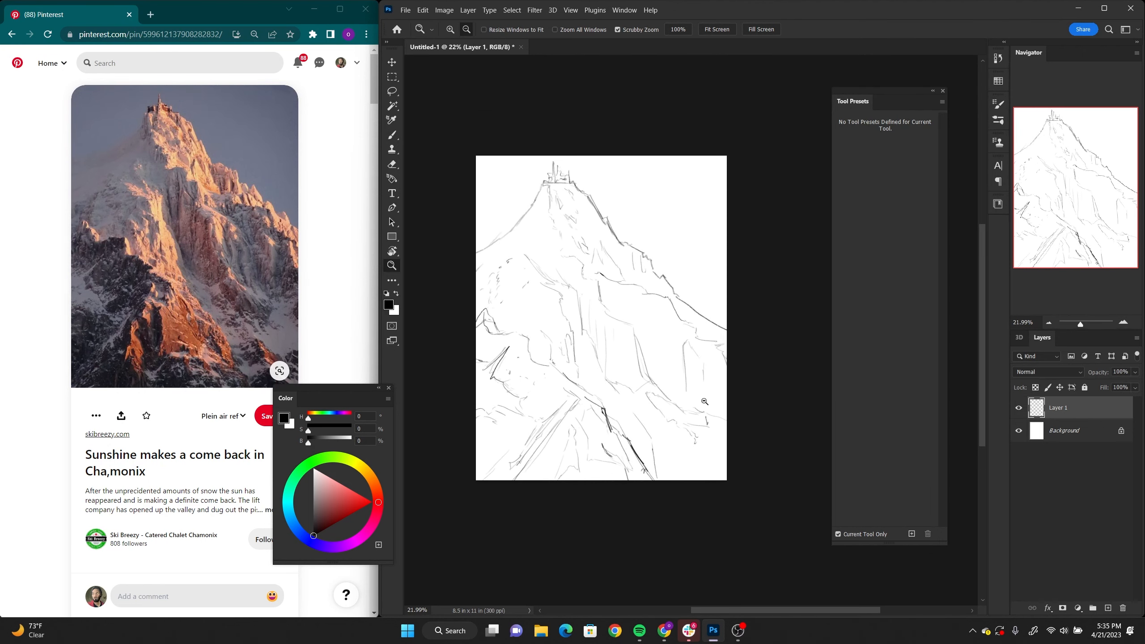
Step: Paint the sky on the Background layer with the _A_texture_brush_05 preset in blue-grey (H 239, S 13, B 48)
click(1075, 430)
key(b)
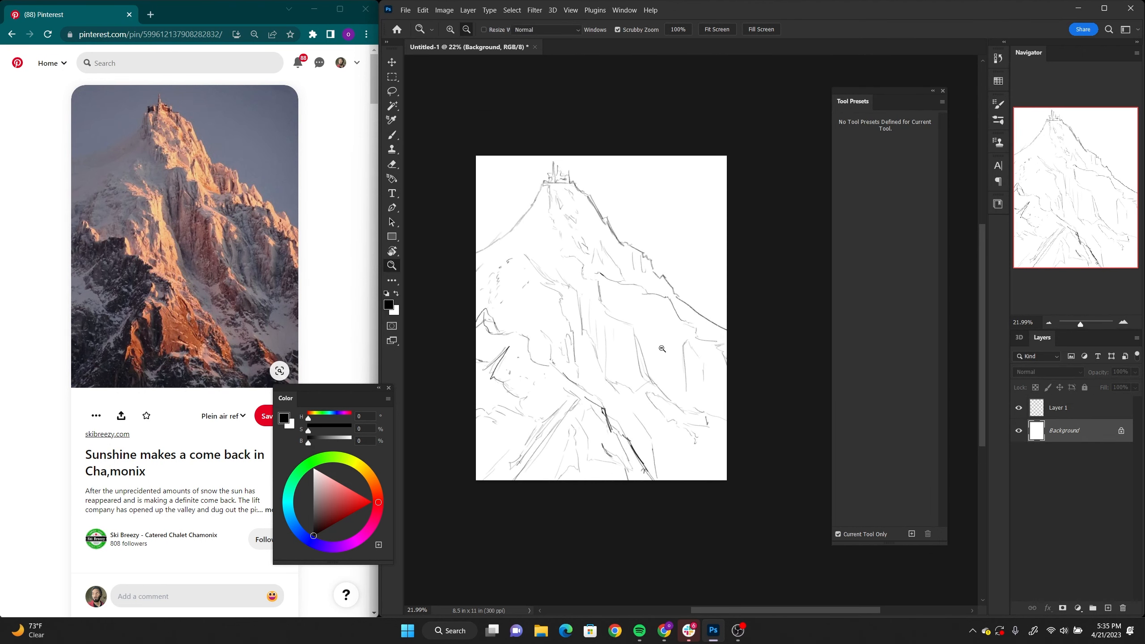
scroll(919, 441, down, 5)
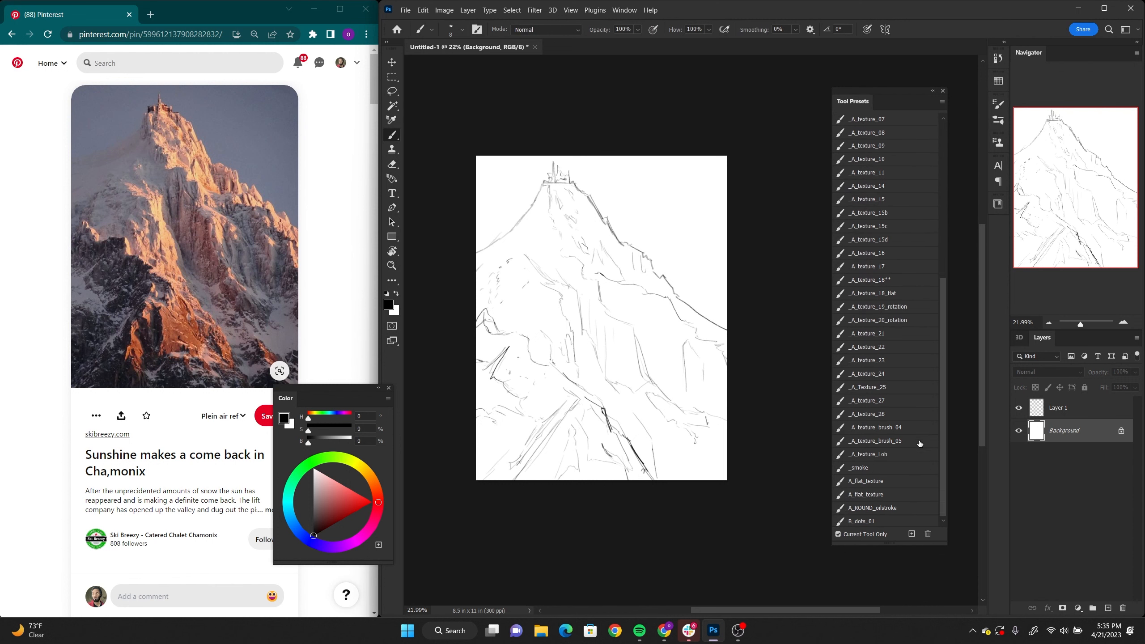
click(905, 442)
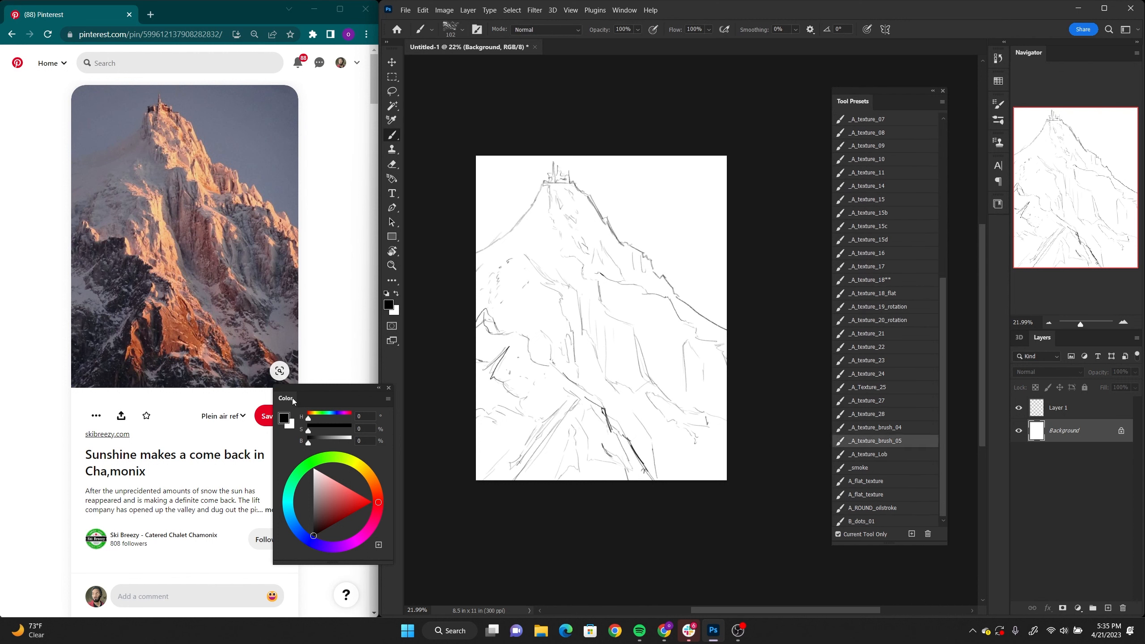
drag(292, 401, 298, 157)
mouse_move(694, 202)
mouse_down()
mouse_move(722, 318)
mouse_move(749, 251)
mouse_move(727, 185)
mouse_move(614, 246)
mouse_move(612, 220)
mouse_move(568, 212)
mouse_up()
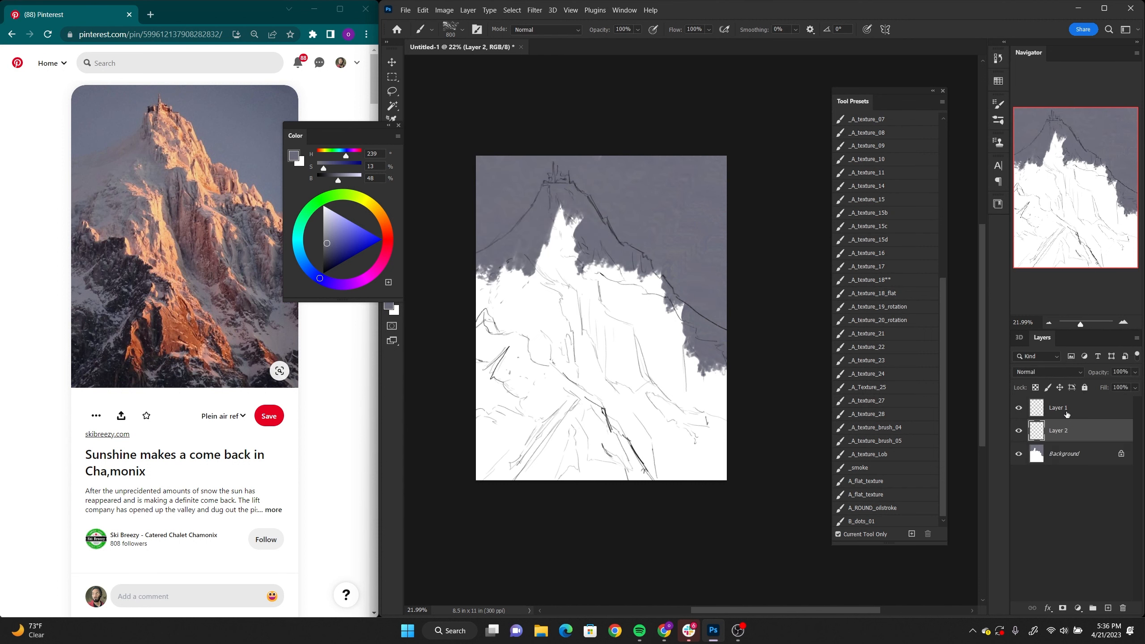
Step: Set the Layer 1 sketch to Multiply blending and make Layer 2 the active layer
click(1067, 414)
click(1067, 375)
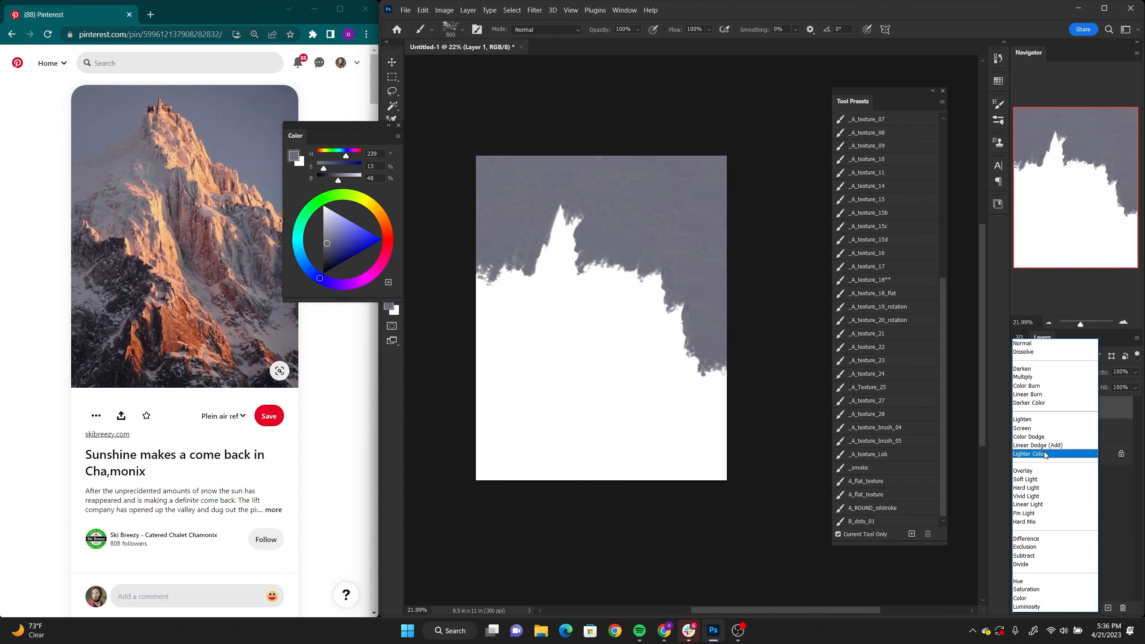
click(1045, 378)
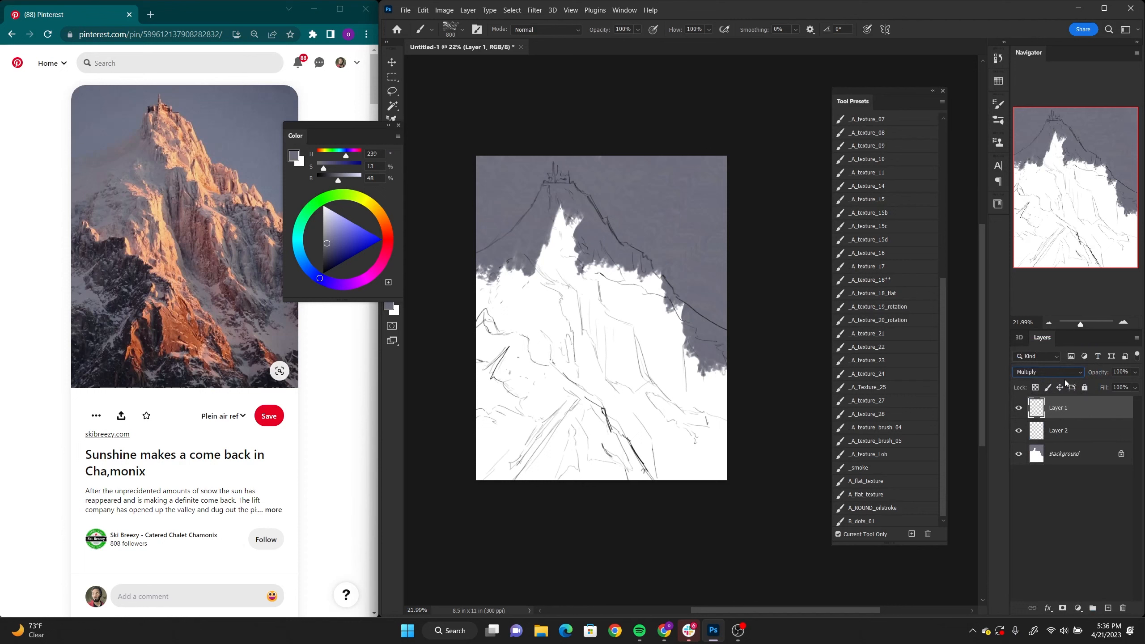
click(1066, 431)
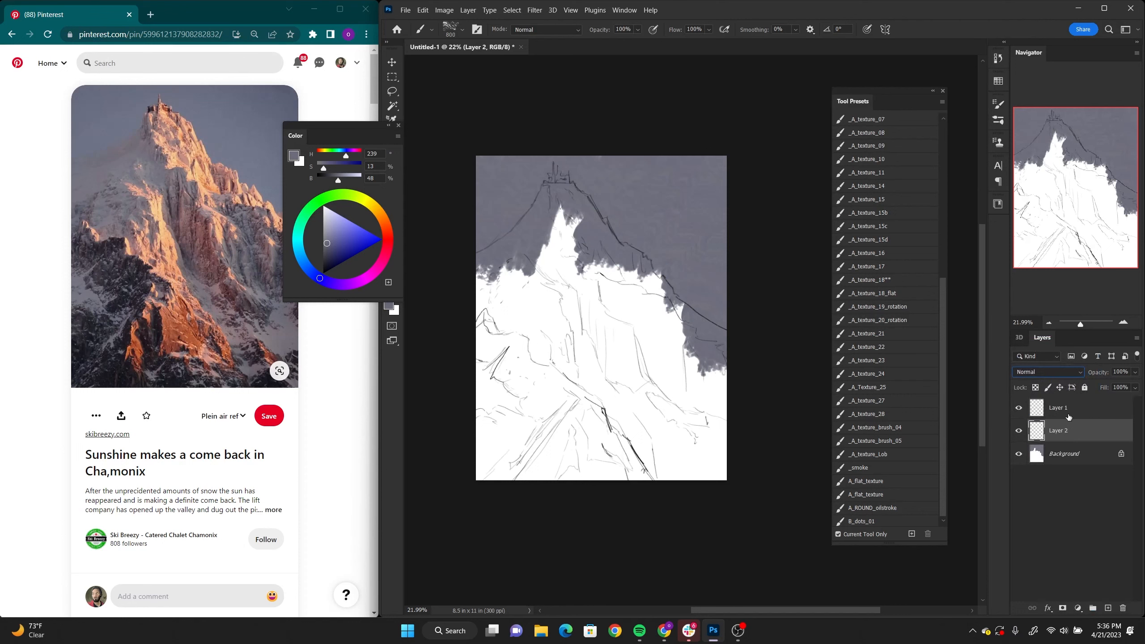
Step: Lasso the mountain silhouette on Layer 2 and fill it with brushed light blue-grey (H 239, S 11, B 63)
key(l)
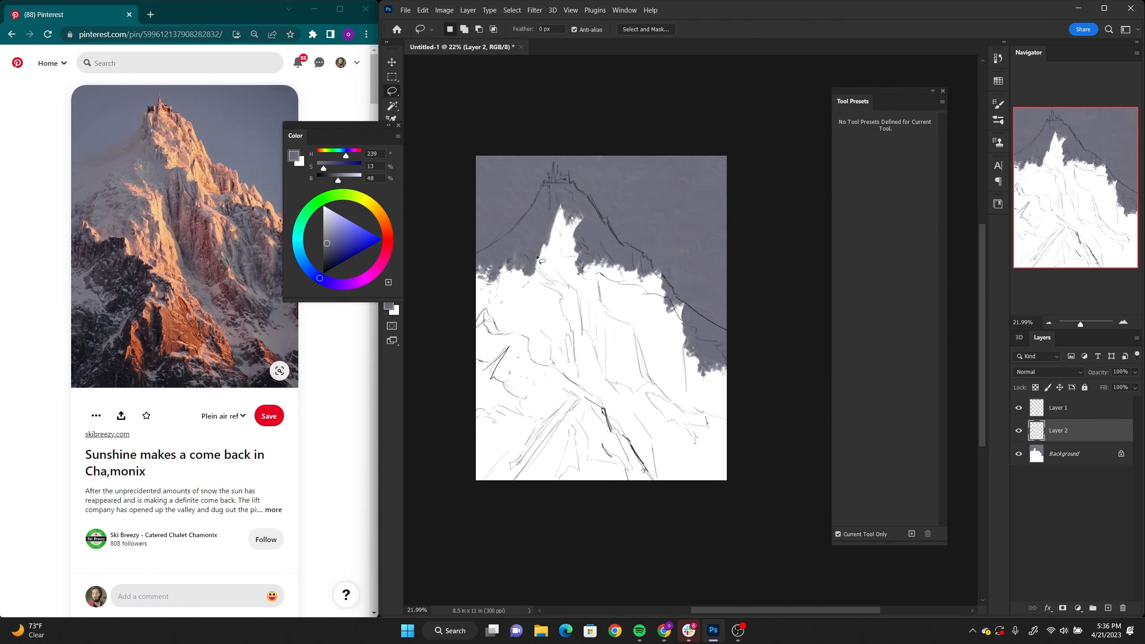
drag(473, 258, 476, 254)
key(b)
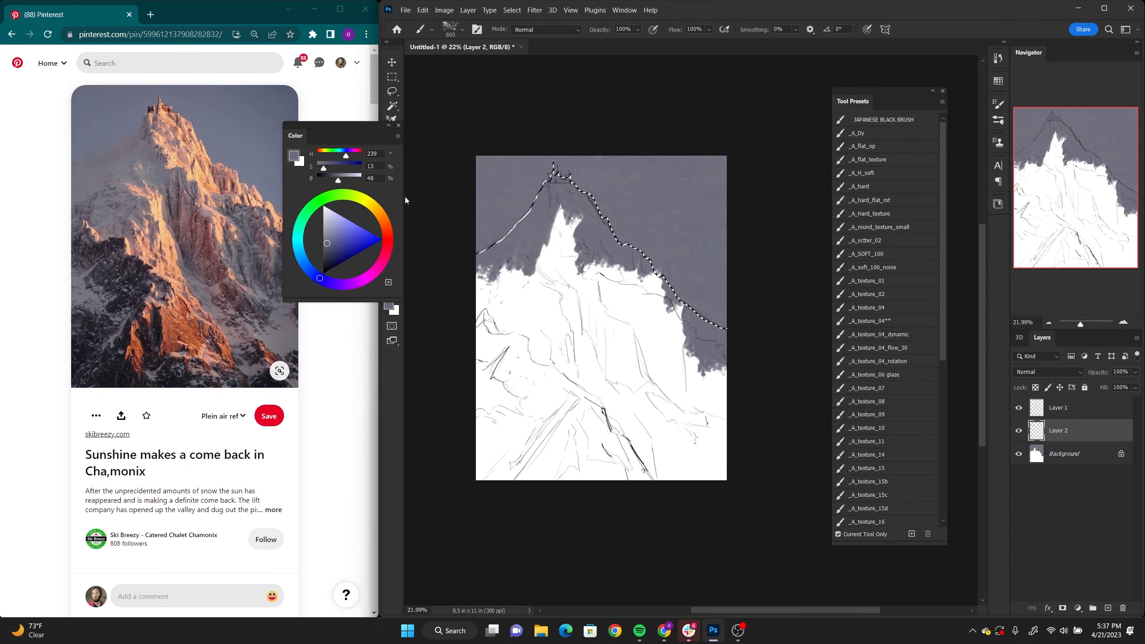
mouse_move(295, 137)
mouse_down()
mouse_move(168, 156)
mouse_move(233, 200)
mouse_move(164, 155)
mouse_move(286, 219)
mouse_move(317, 271)
mouse_move(296, 324)
mouse_up()
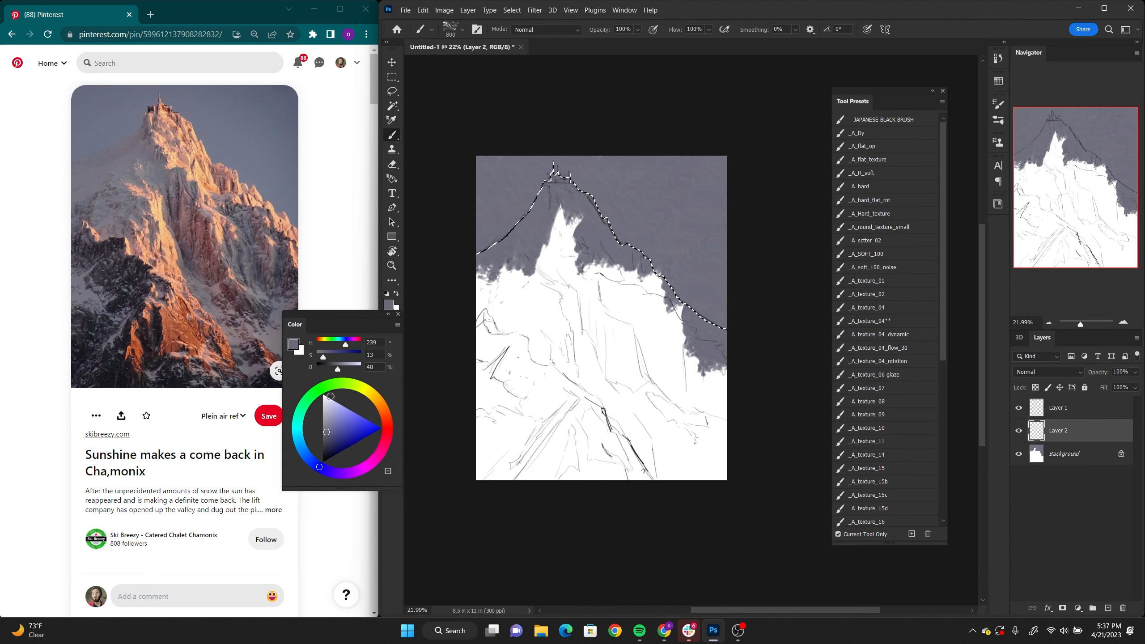
click(328, 425)
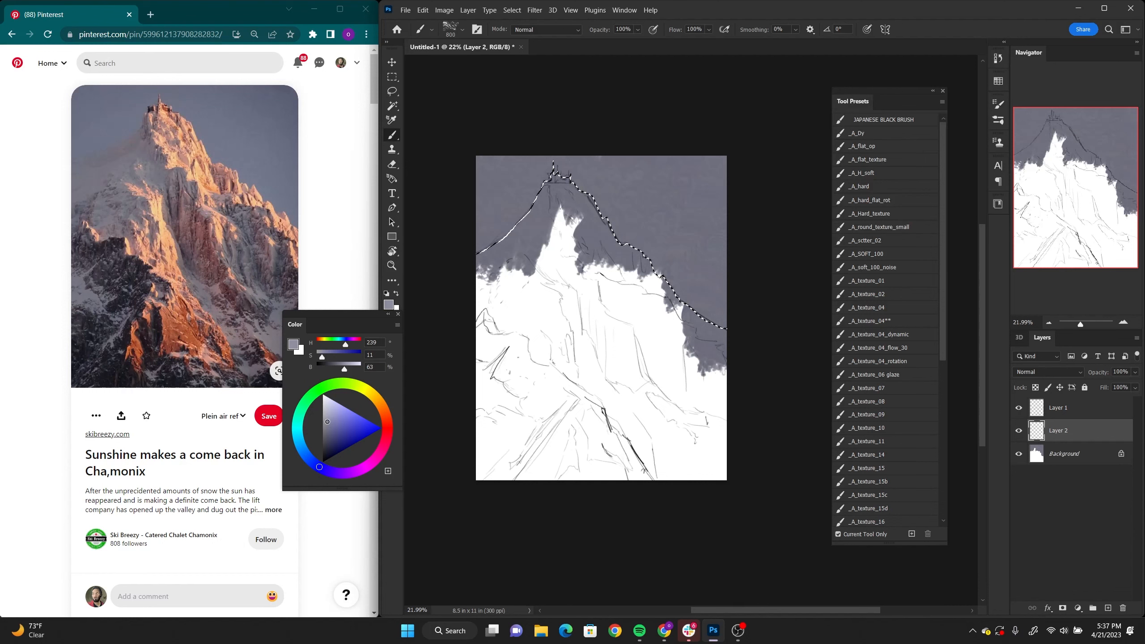
drag(326, 421, 326, 422)
mouse_move(658, 369)
mouse_down()
mouse_move(659, 440)
mouse_move(660, 401)
mouse_up()
mouse_move(786, 338)
mouse_down()
mouse_move(669, 366)
mouse_move(689, 433)
mouse_move(688, 492)
mouse_move(664, 478)
mouse_move(640, 383)
mouse_move(600, 512)
mouse_move(645, 187)
mouse_up()
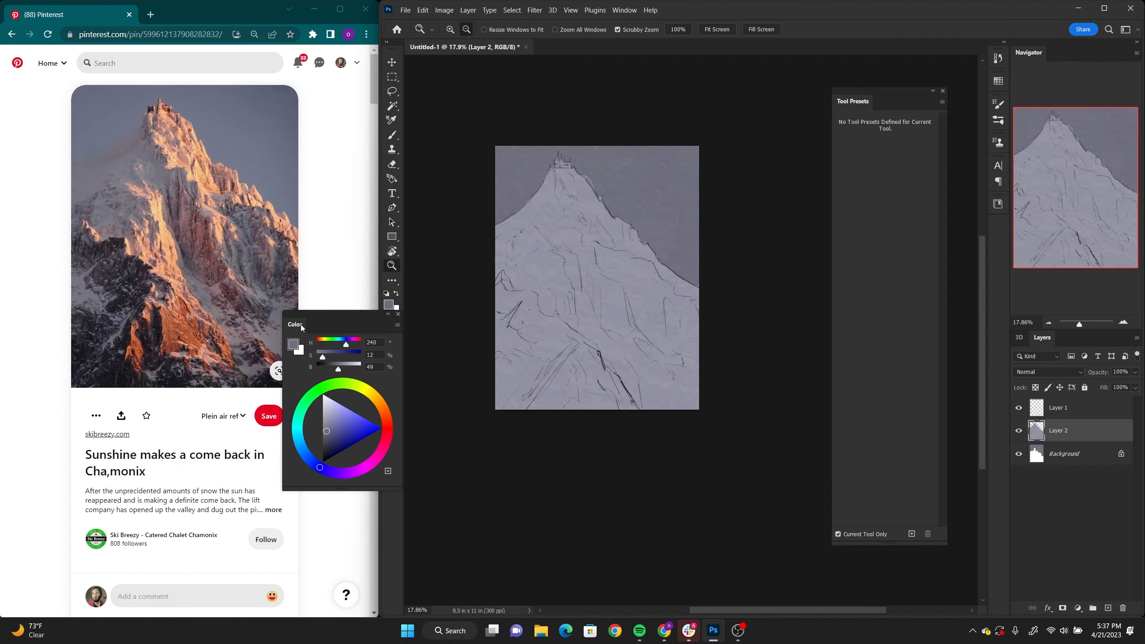
drag(300, 323, 739, 285)
drag(631, 329, 596, 327)
Step: Paint the dark rocks across the mountain's lower part with a size 400 brush in dark blue-grey (H 240, S 21, B 22)
drag(730, 288, 723, 265)
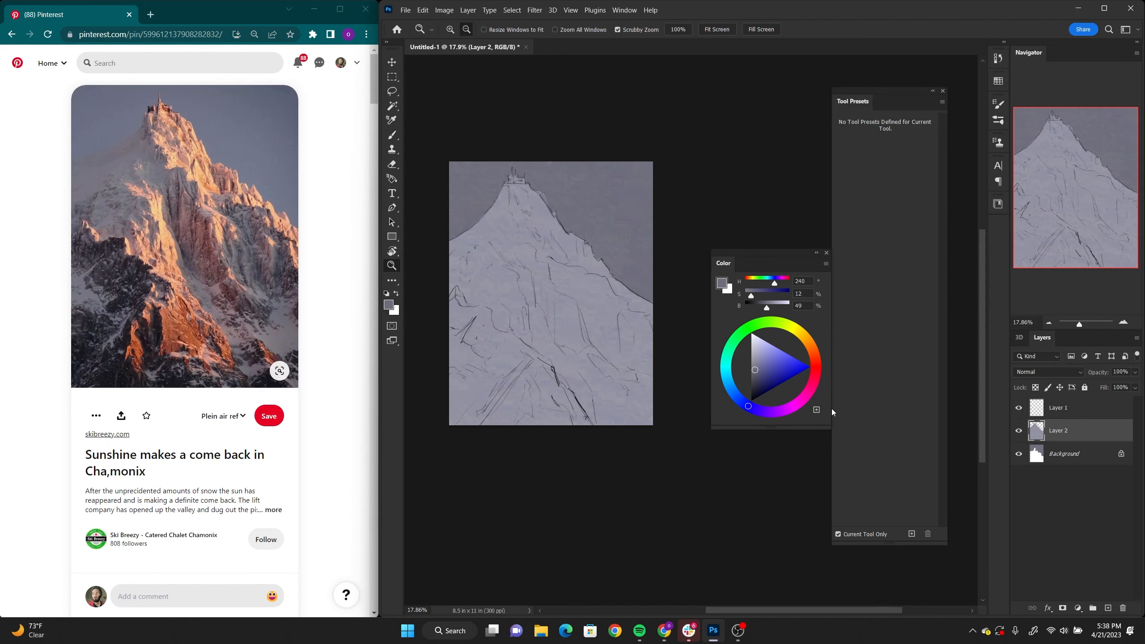
key(b)
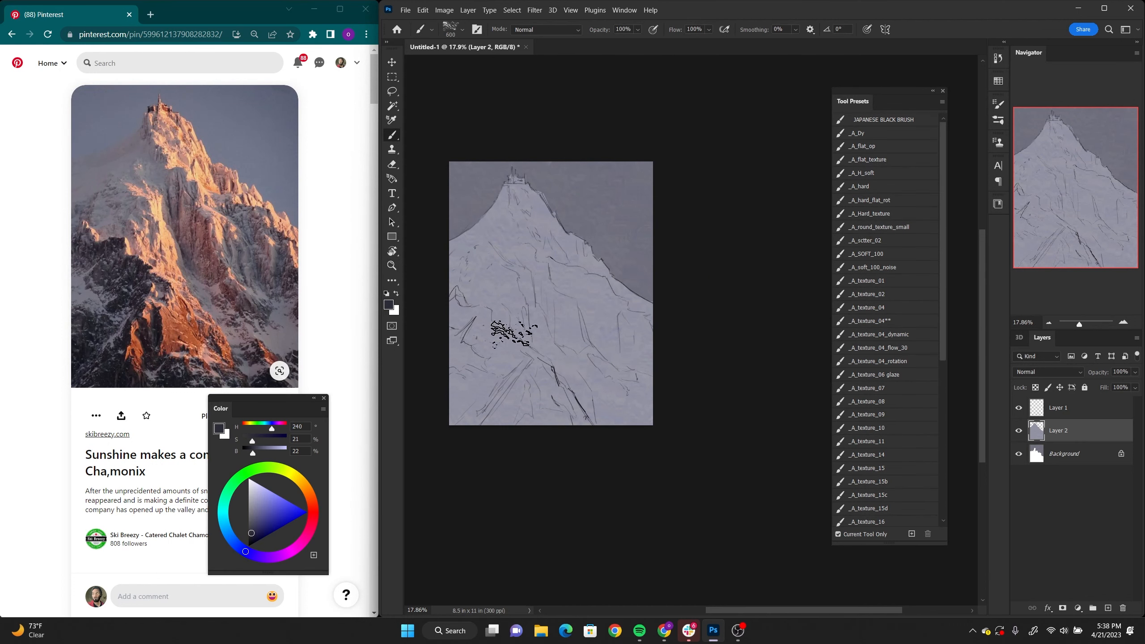
key(bracketleft)
key(bracketleft)
mouse_move(480, 317)
mouse_down()
mouse_move(478, 338)
mouse_move(465, 326)
mouse_move(525, 374)
mouse_up()
mouse_move(455, 383)
mouse_down()
mouse_move(575, 421)
mouse_move(613, 409)
mouse_move(592, 399)
mouse_up()
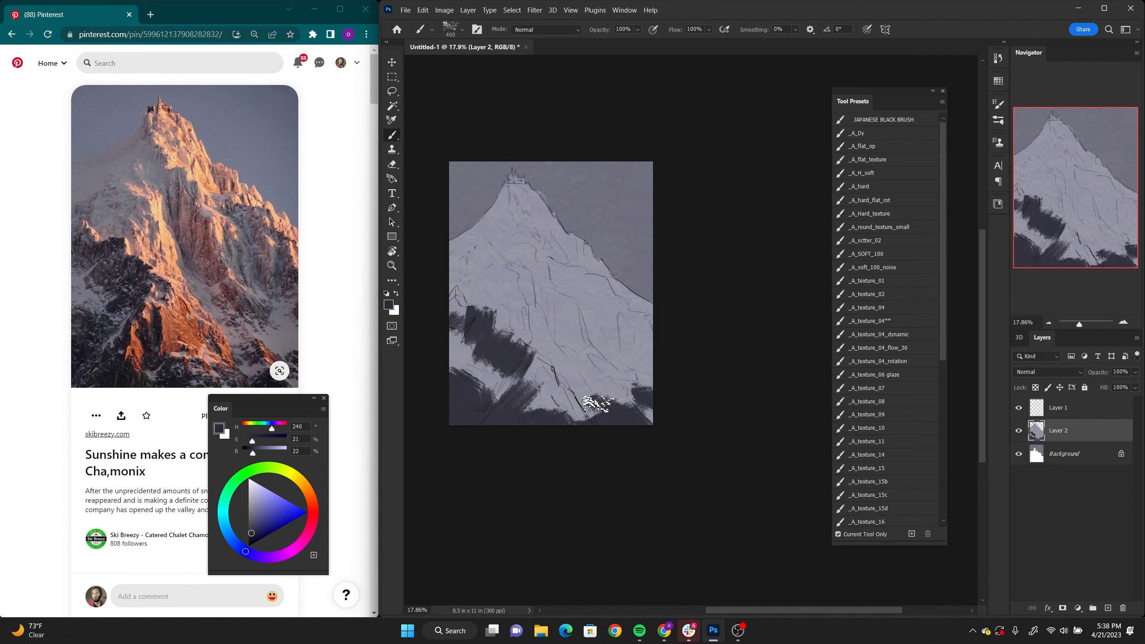
drag(459, 327, 466, 301)
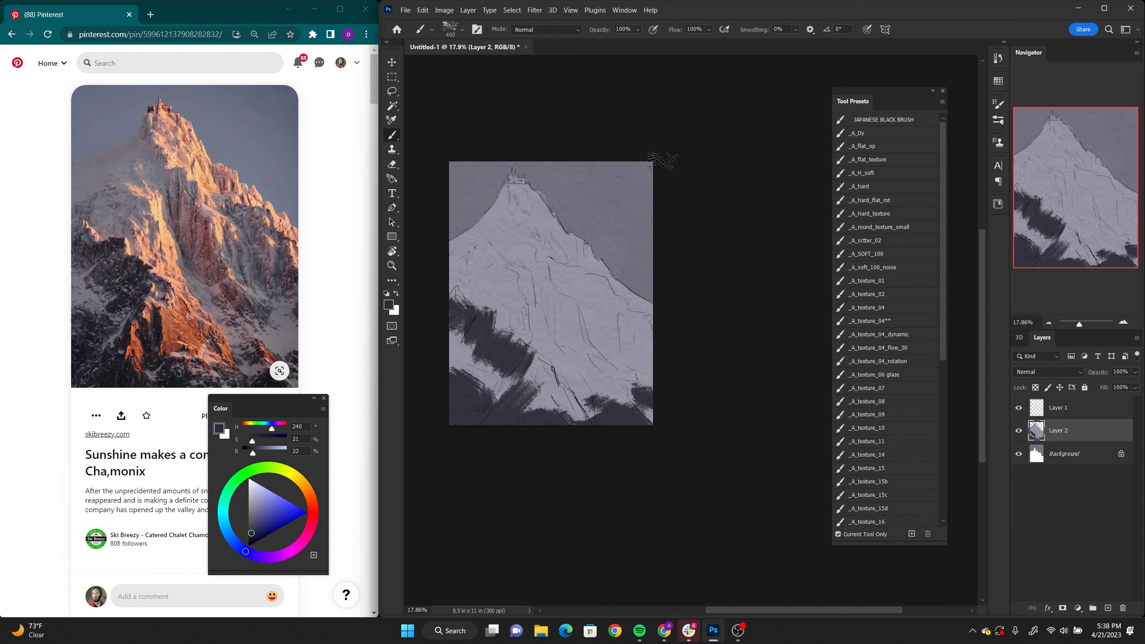
drag(504, 375, 492, 373)
Step: Paint the foreground rock in burnt orange (H 24, S 72, B 63), refining its edges with a size 125 brush
drag(220, 411, 215, 373)
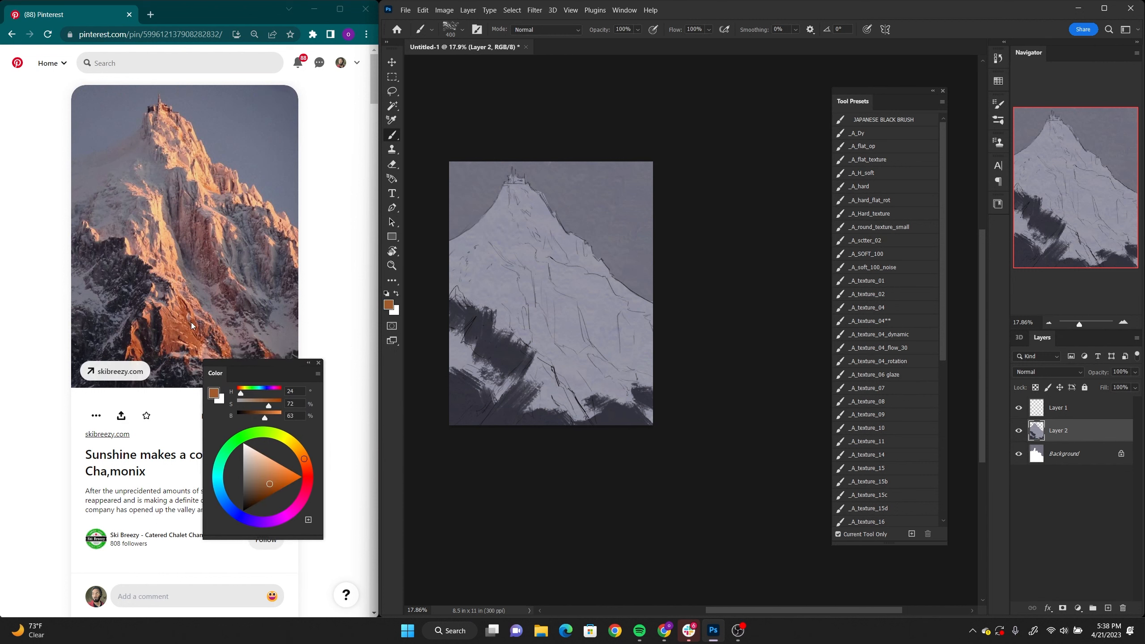
mouse_move(530, 356)
mouse_down()
mouse_move(563, 378)
mouse_move(541, 370)
mouse_move(533, 387)
mouse_move(590, 411)
mouse_move(510, 378)
mouse_up()
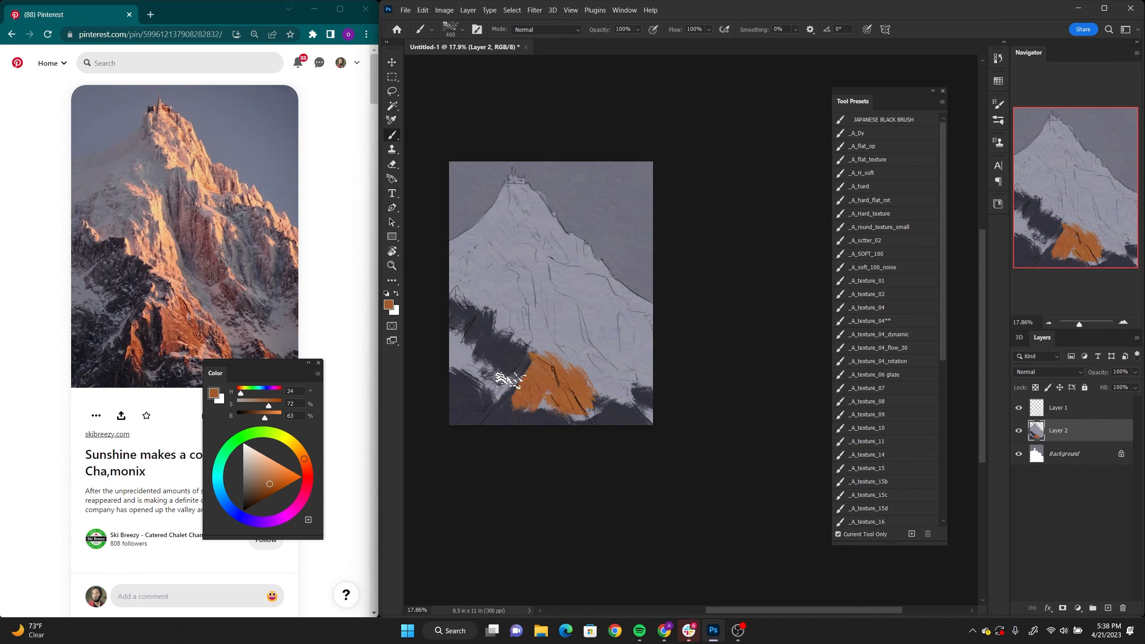
key(bracketleft)
key(bracketleft)
key(bracketleft)
key(bracketleft)
key(bracketleft)
key(bracketleft)
drag(504, 396, 585, 417)
Step: Paint a sunlit streak up the central face above the orange rock in peach (H 24, S 43, B 89)
mouse_move(221, 369)
mouse_down()
mouse_move(208, 252)
mouse_move(198, 258)
mouse_move(214, 334)
mouse_move(195, 257)
mouse_move(217, 372)
mouse_move(208, 356)
mouse_up()
click(244, 352)
mouse_move(549, 336)
mouse_down()
mouse_move(558, 353)
mouse_move(532, 306)
mouse_move(542, 346)
mouse_up()
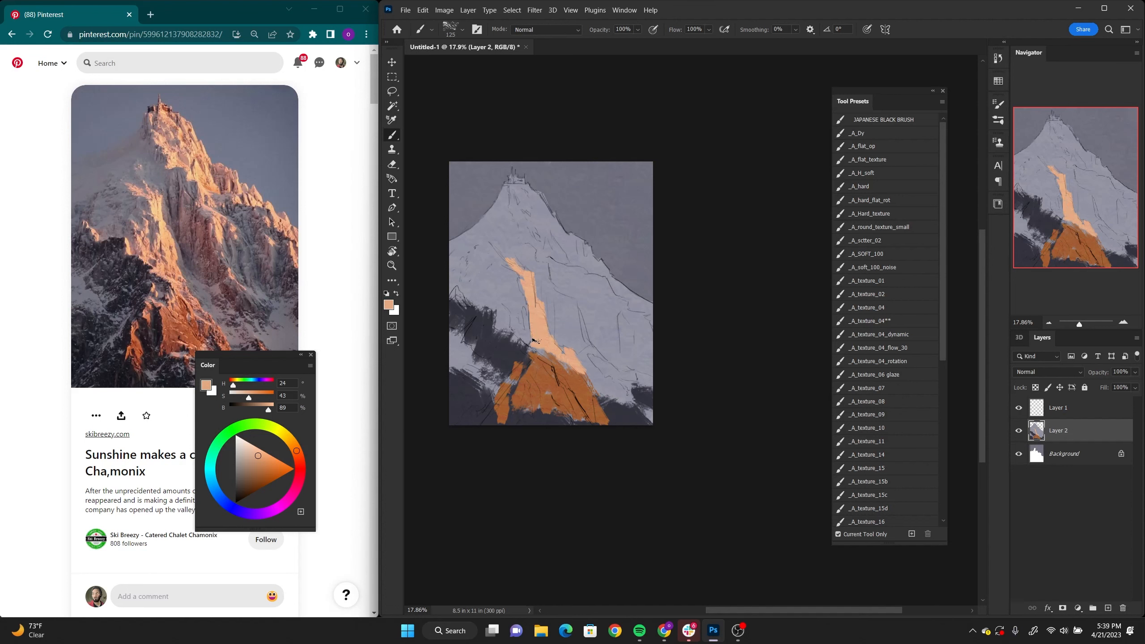
mouse_move(537, 347)
mouse_down()
mouse_move(512, 329)
mouse_move(518, 266)
mouse_move(506, 254)
mouse_up()
Step: Lock Layer 2's transparent pixels and paint peach sunlight from the summit down the right ridge to the canvas edge
key(slash)
mouse_move(512, 178)
mouse_down()
mouse_move(542, 251)
mouse_move(548, 237)
mouse_move(521, 180)
mouse_move(519, 203)
mouse_up()
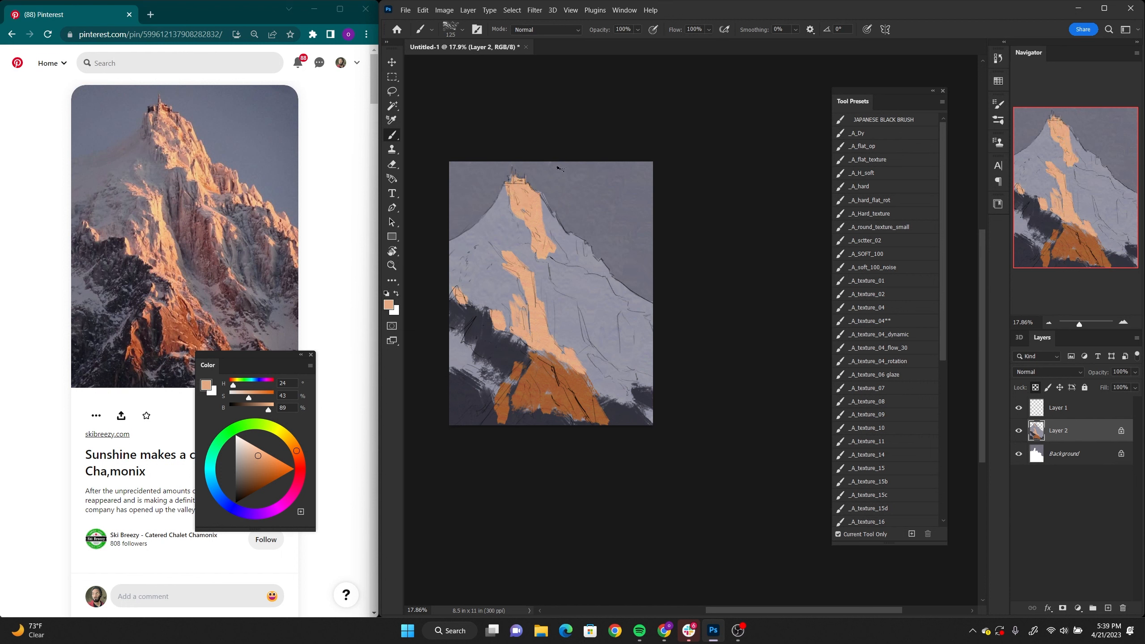
mouse_move(547, 239)
mouse_down()
mouse_move(537, 206)
mouse_move(550, 241)
mouse_move(552, 200)
mouse_move(565, 263)
mouse_move(567, 243)
mouse_move(602, 273)
mouse_move(583, 218)
mouse_up()
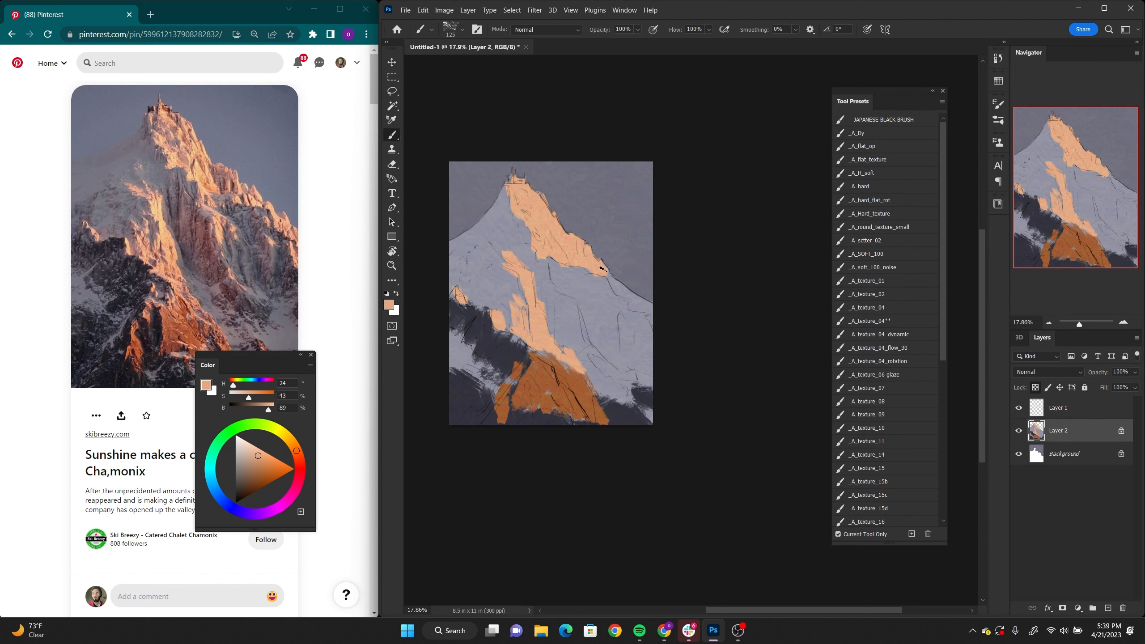
drag(605, 266, 614, 284)
drag(630, 301, 665, 312)
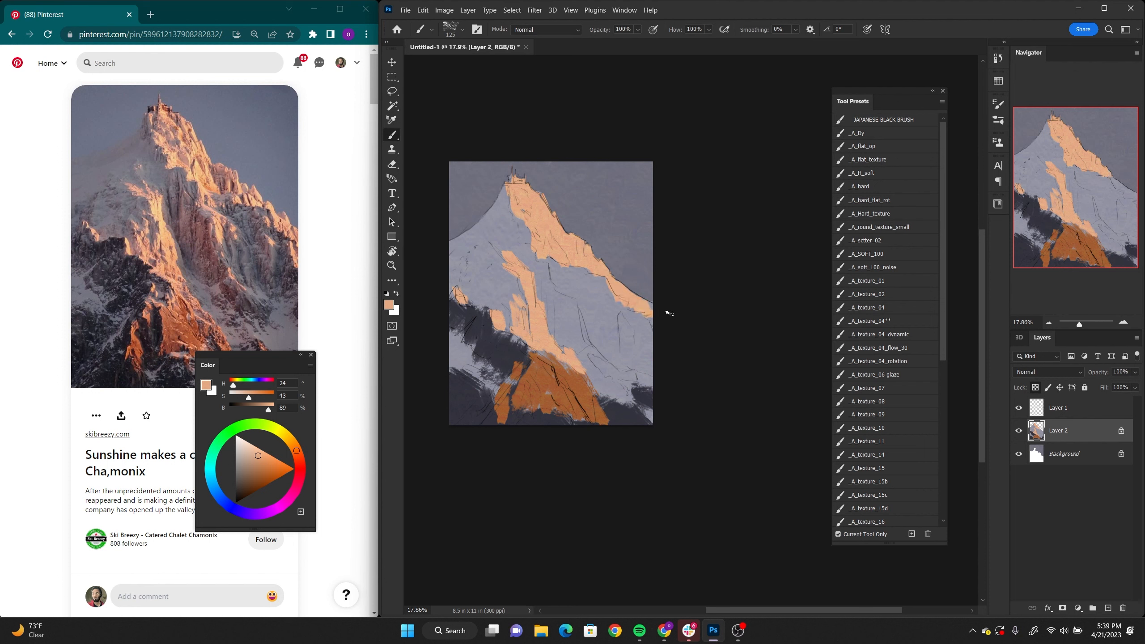
Step: Paint an angled peach sunlit patch on the mountain's right face below the main ridge
mouse_move(555, 286)
mouse_down()
mouse_move(578, 297)
mouse_move(591, 339)
mouse_up()
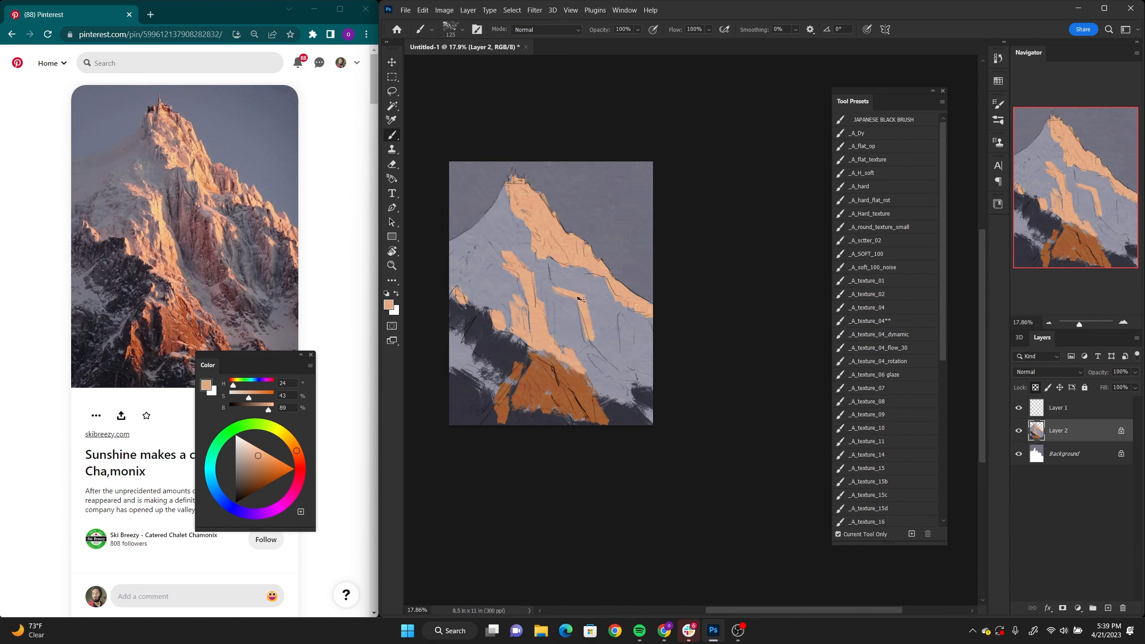
drag(554, 284, 590, 294)
drag(597, 334, 587, 302)
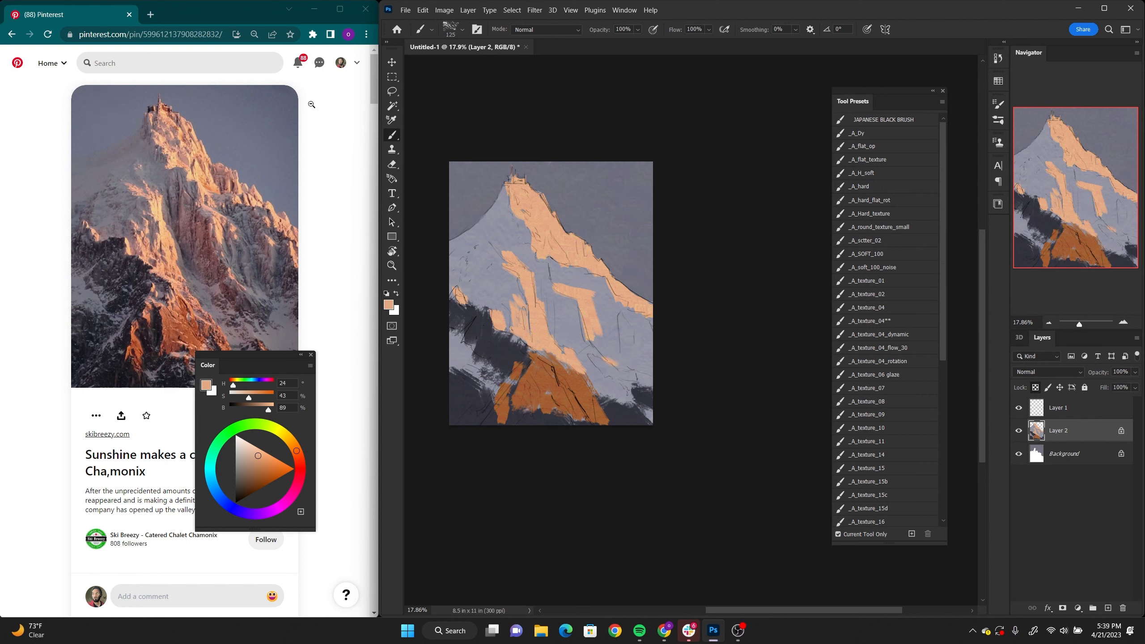
Step: Zoom out the reference page to show the whole mountain photo smaller, and place the floating Color panel beside the canvas
drag(222, 361, 229, 423)
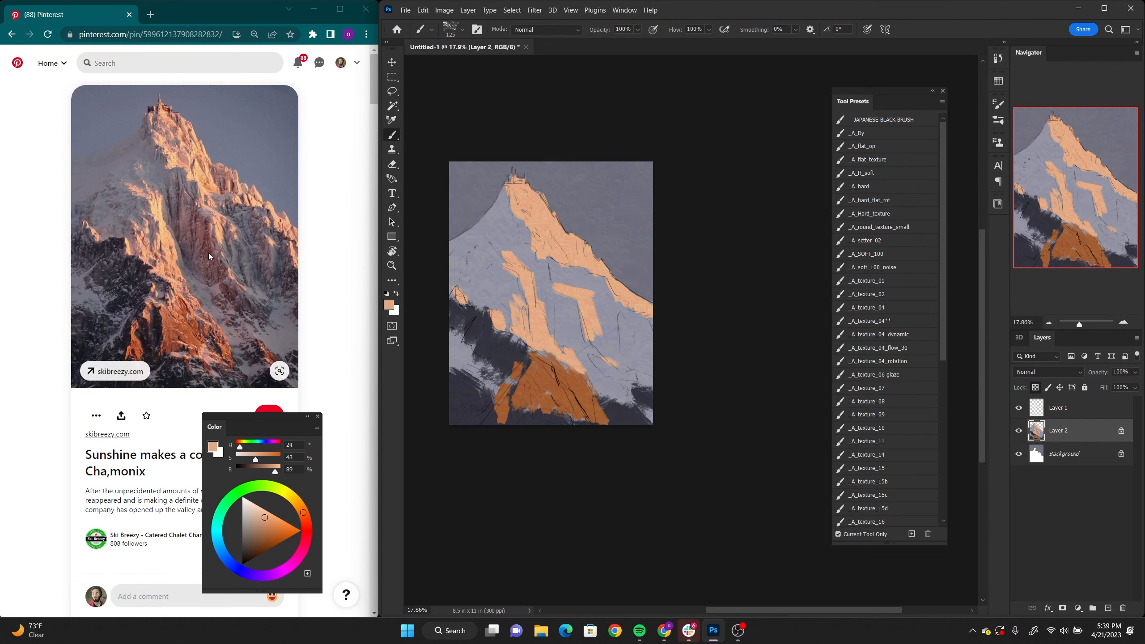
key(ctrl+minus)
key(ctrl+minus)
key(ctrl+minus)
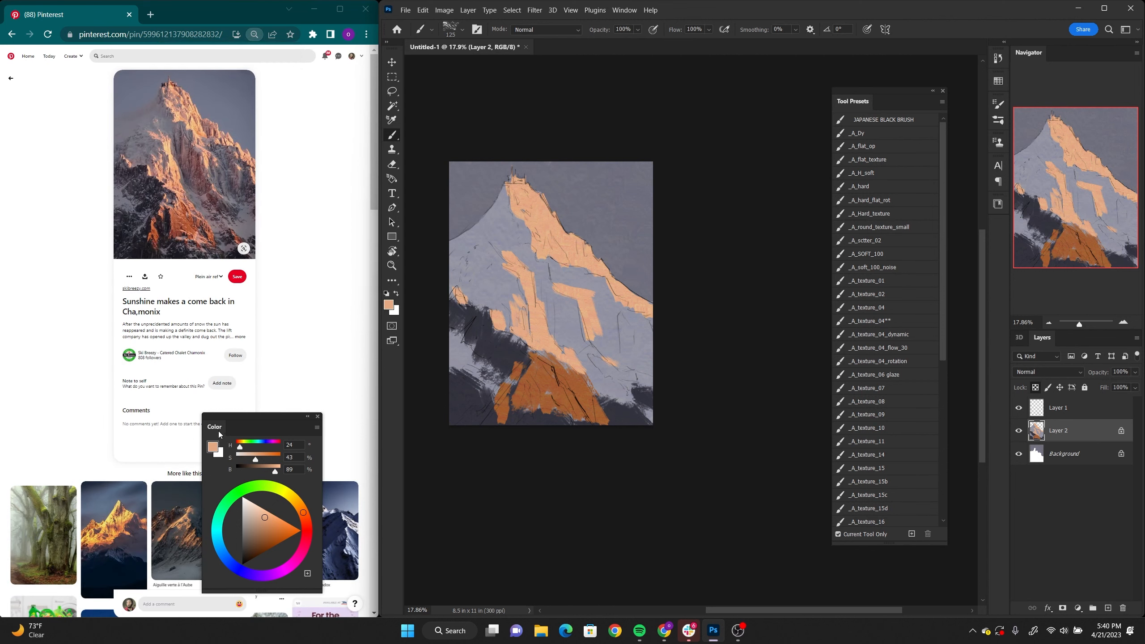
drag(219, 426, 718, 288)
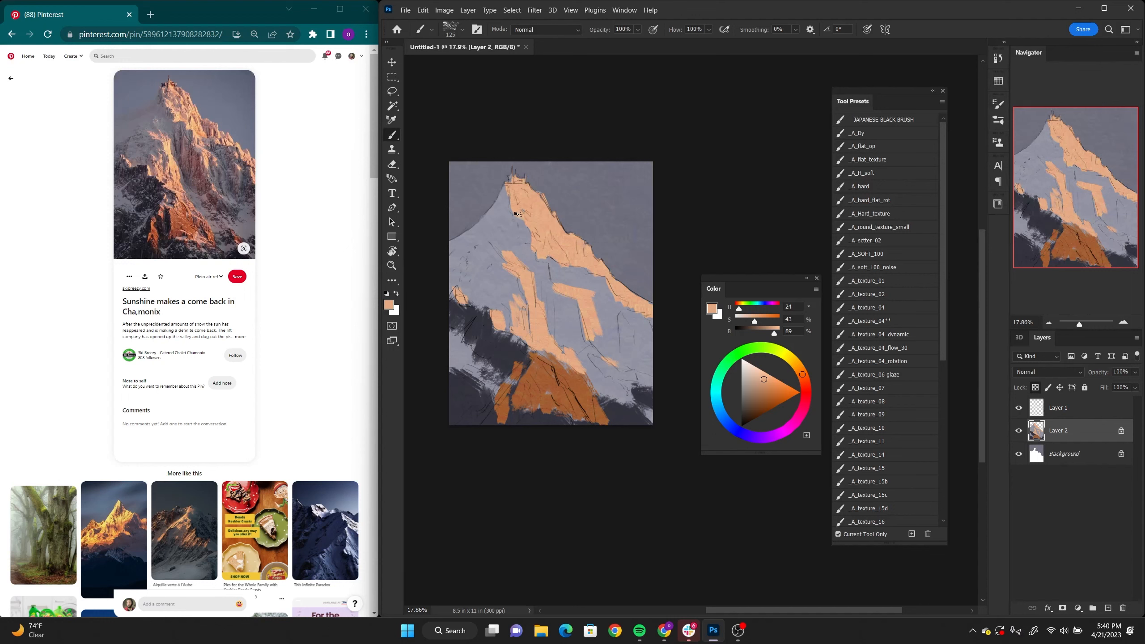
Step: Sample a brown from the reference photo, adjust it to H 14, S 23, B 50, and paint vertical shadow patches on the right face
drag(518, 214, 571, 200)
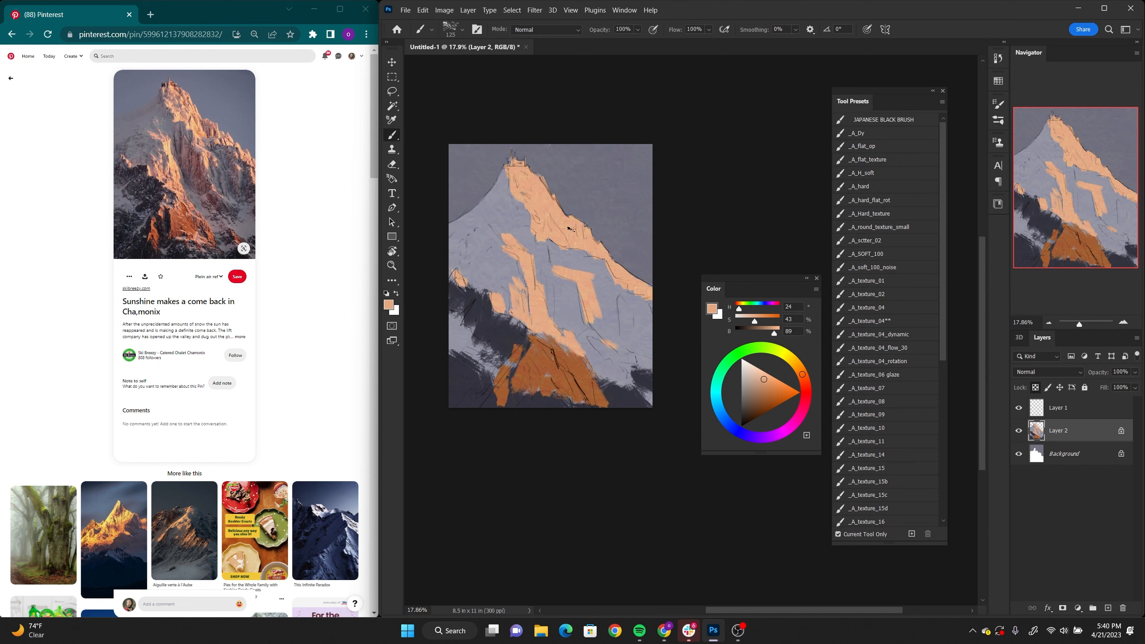
key(alt)
drag(498, 218, 485, 231)
drag(713, 291, 264, 169)
drag(643, 335, 183, 176)
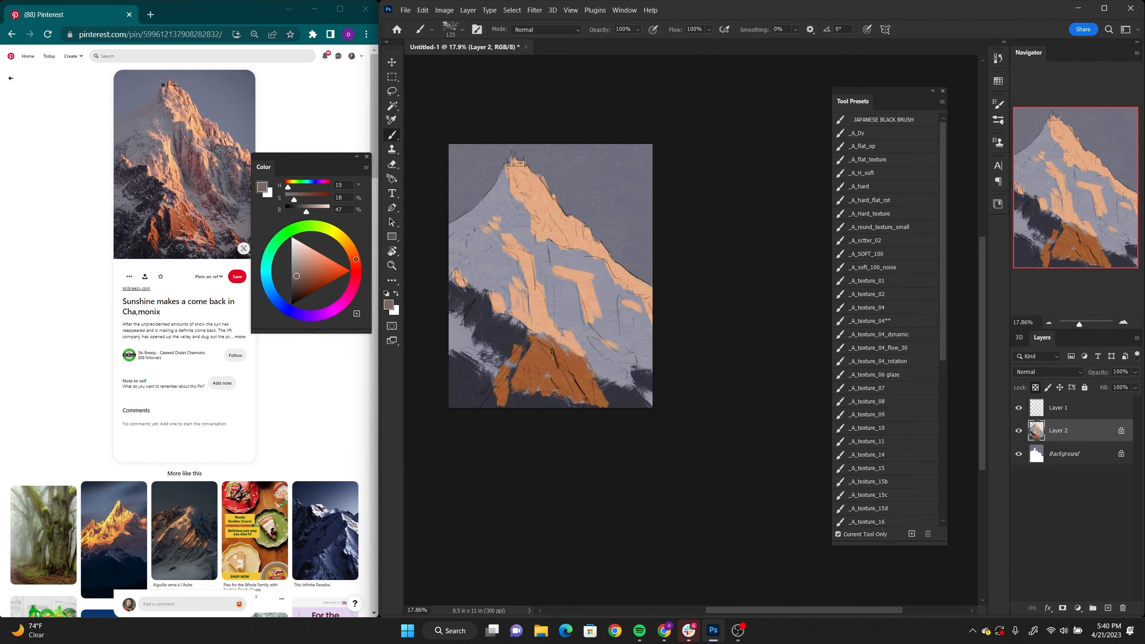
drag(297, 275, 297, 271)
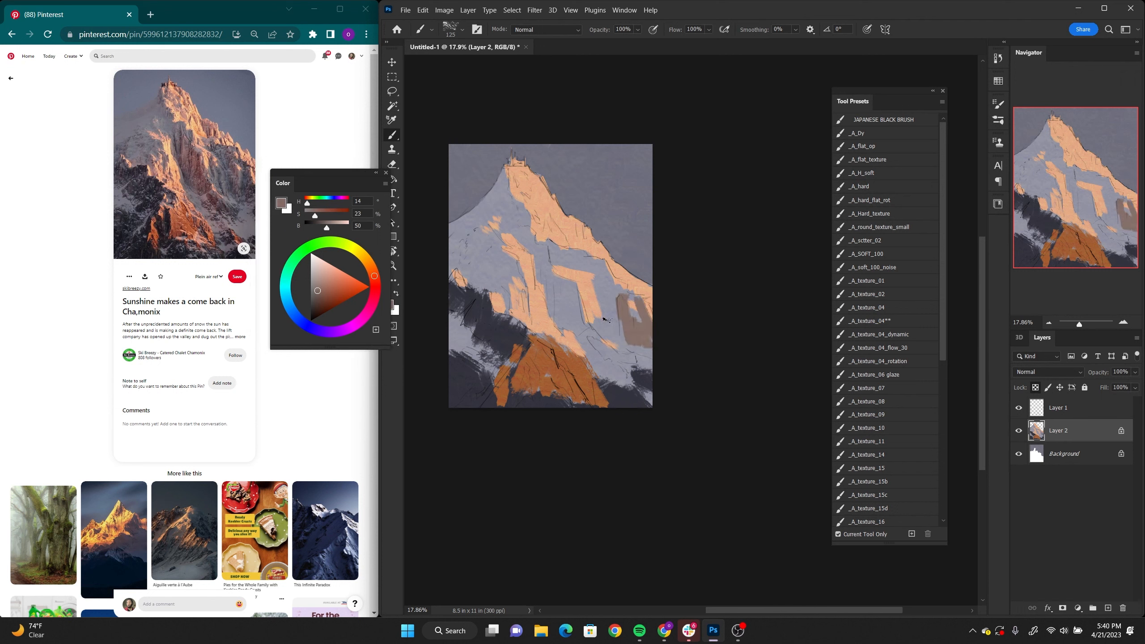
mouse_move(603, 289)
mouse_down()
mouse_move(608, 329)
mouse_move(588, 321)
mouse_up()
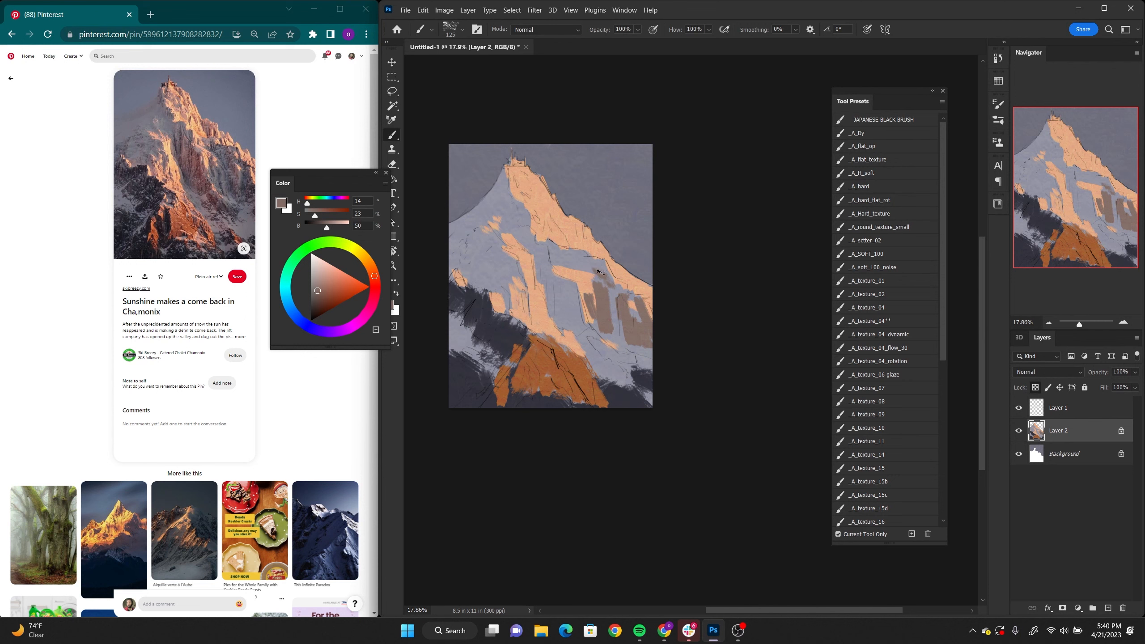
Step: Deepen the sampled peach to H 20, S 47, B 77 and paint darker strokes within the sunlit summit ridge
drag(286, 185, 229, 122)
alt+click(575, 226)
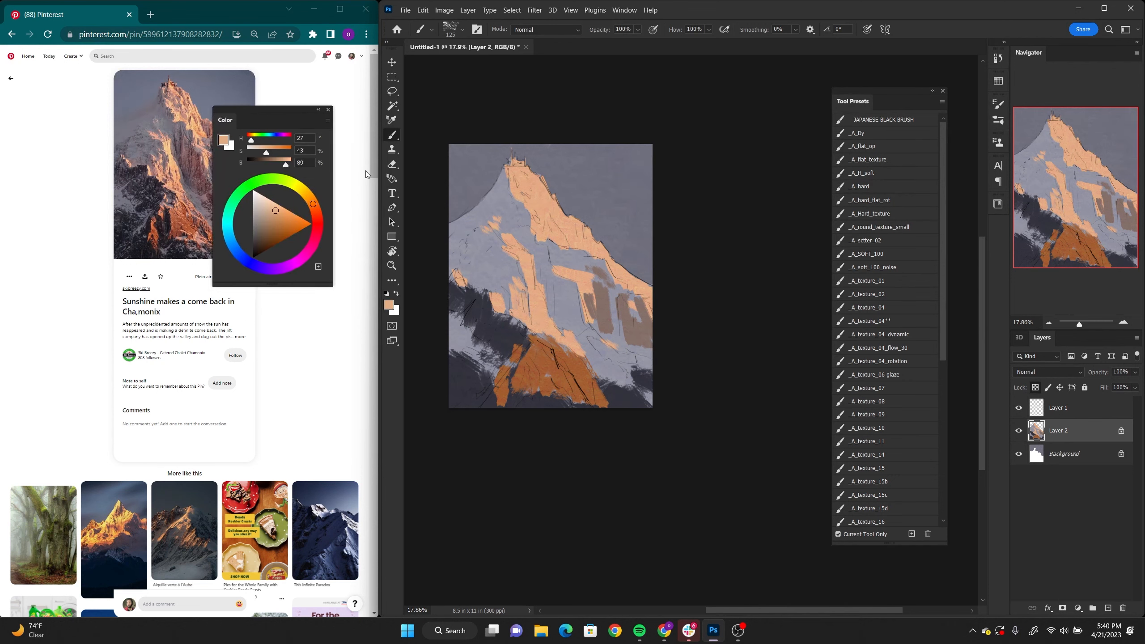
click(315, 208)
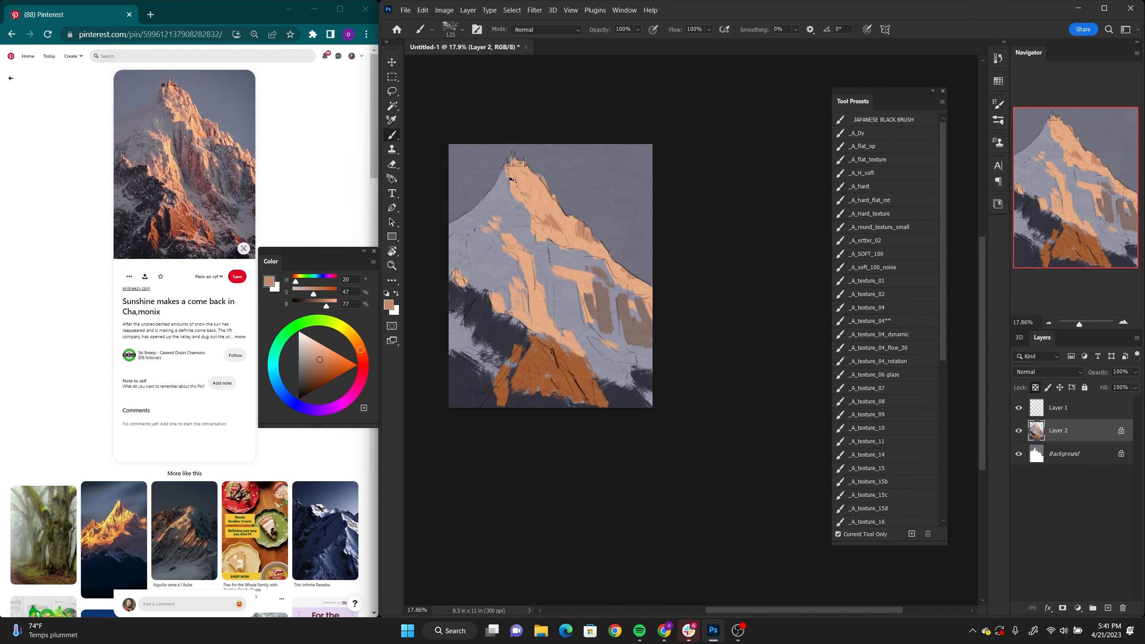
drag(510, 179, 576, 301)
Step: Paint reddish-brown strokes (H 11, S 43, B 63) down the central and right faces, undoing the last two strokes
alt+click(570, 294)
drag(551, 245, 580, 333)
alt+click(531, 251)
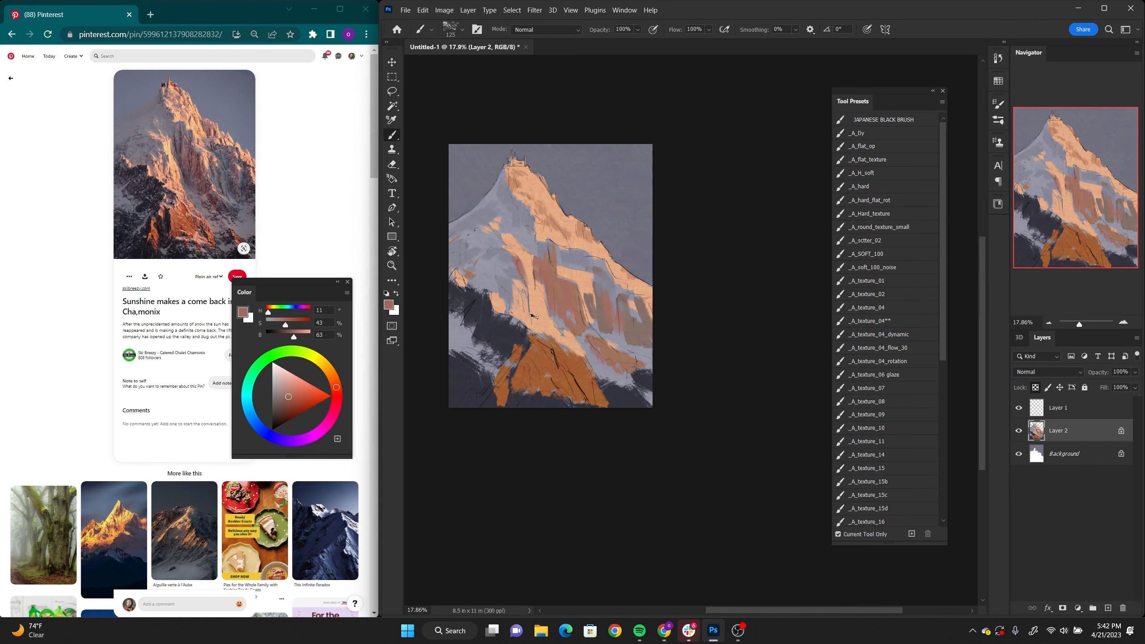
key(ctrl+z)
key(ctrl+z)
Step: Enlarge the view of the painting and select the _A_texture_11 brush preset
mouse_move(940, 337)
mouse_down()
mouse_move(939, 490)
mouse_move(928, 493)
mouse_up()
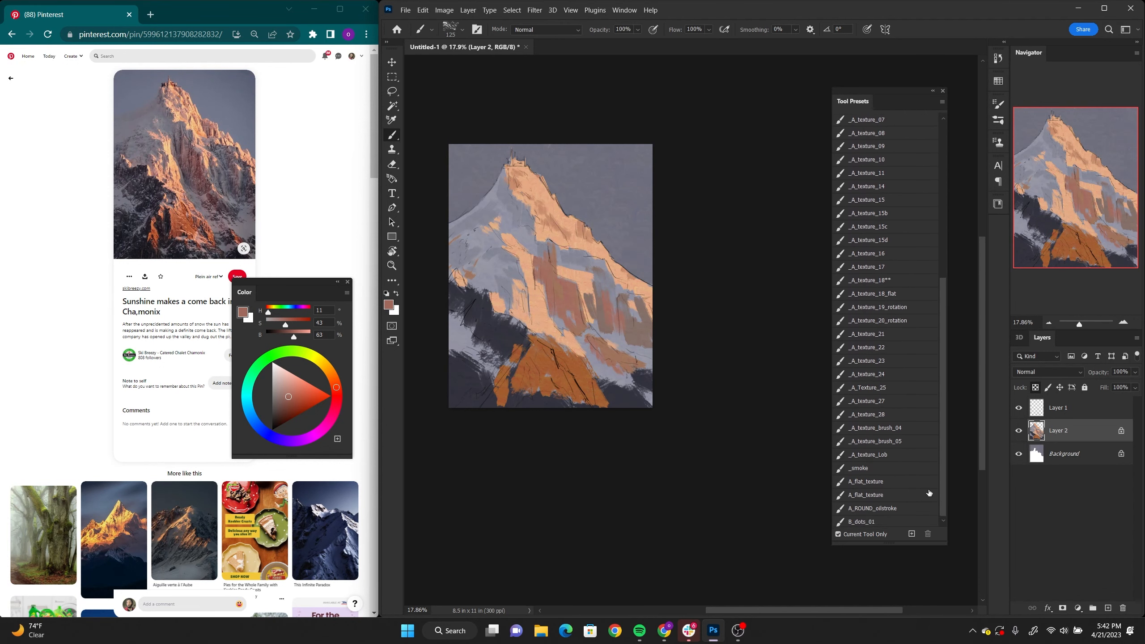
drag(940, 308, 929, 110)
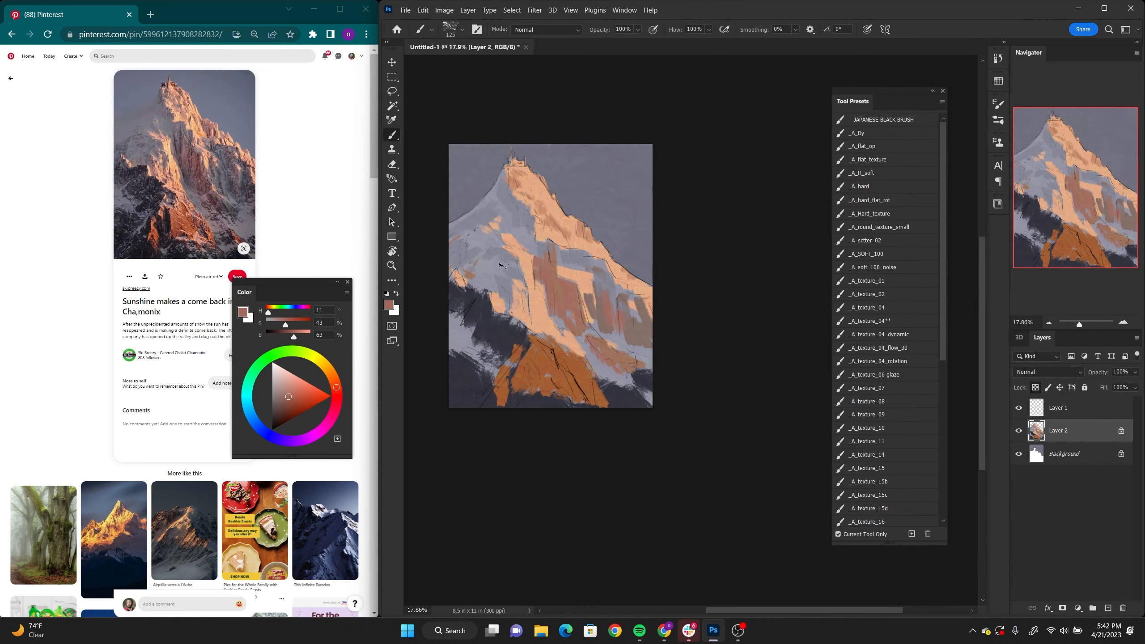
key(alt+space)
drag(505, 225, 537, 228)
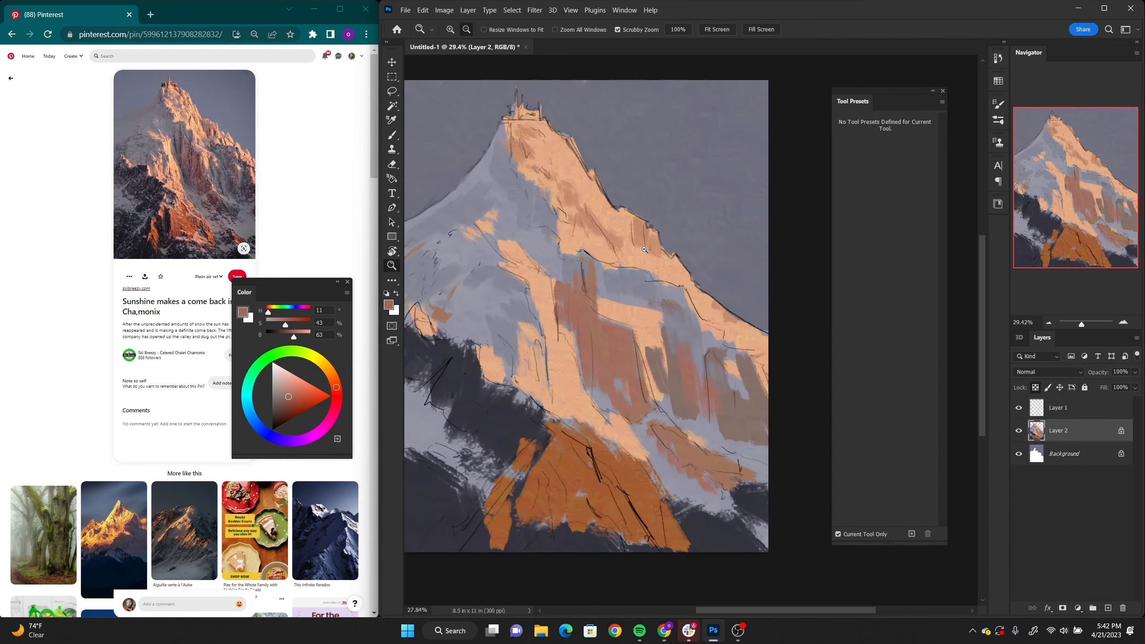
mouse_move(653, 254)
mouse_down()
mouse_move(634, 253)
mouse_move(649, 252)
mouse_move(653, 223)
mouse_up()
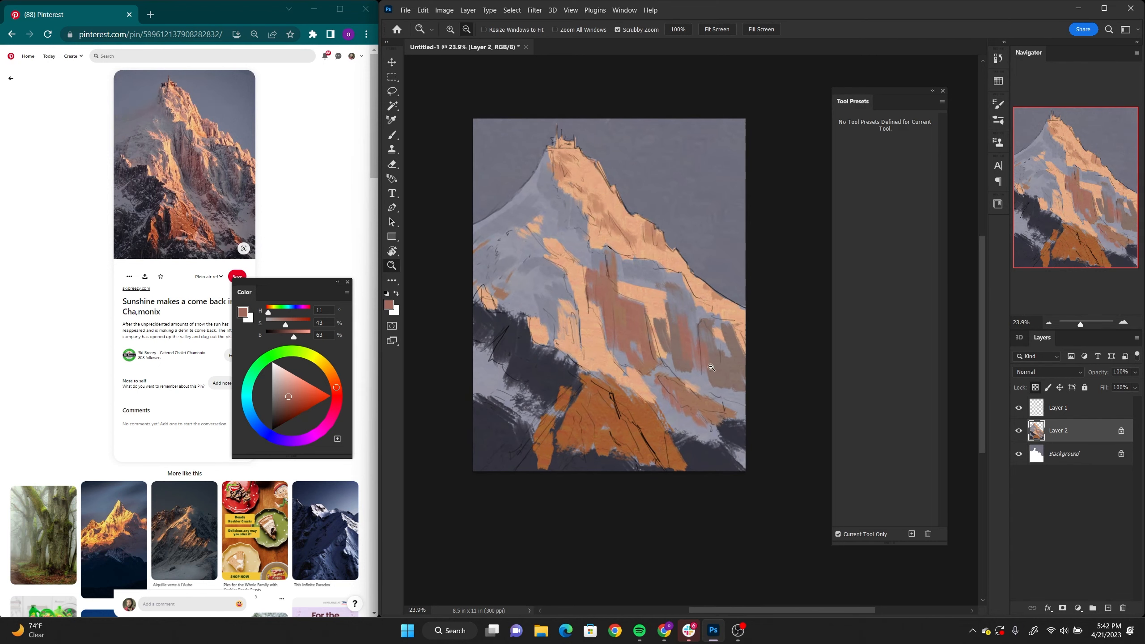
mouse_move(712, 369)
mouse_down()
mouse_move(704, 379)
mouse_move(714, 397)
mouse_up()
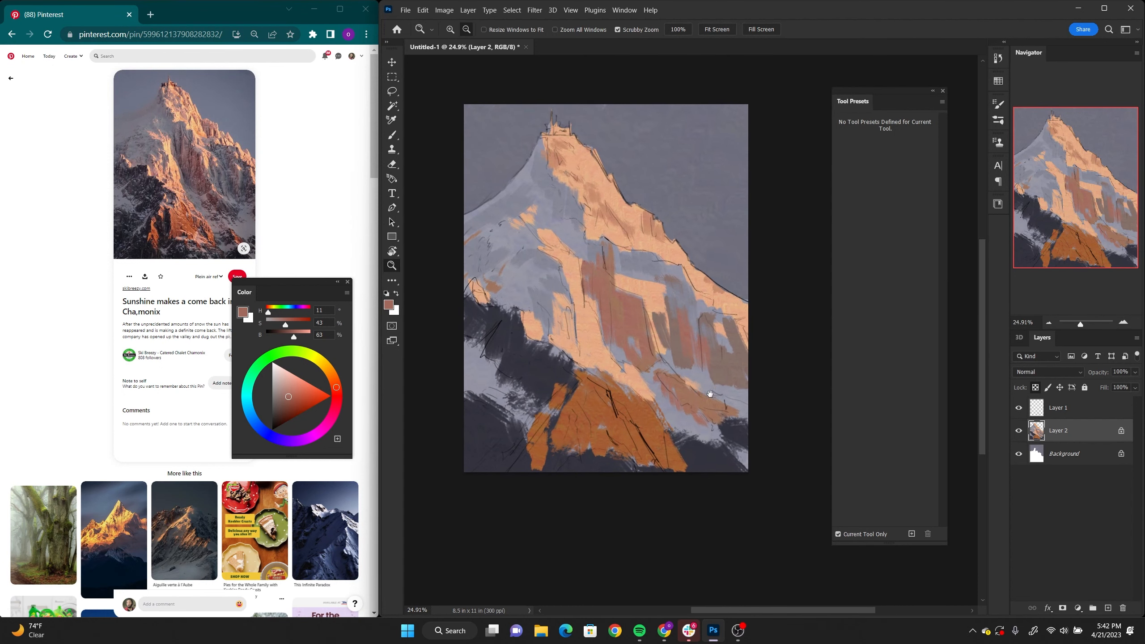
key(b)
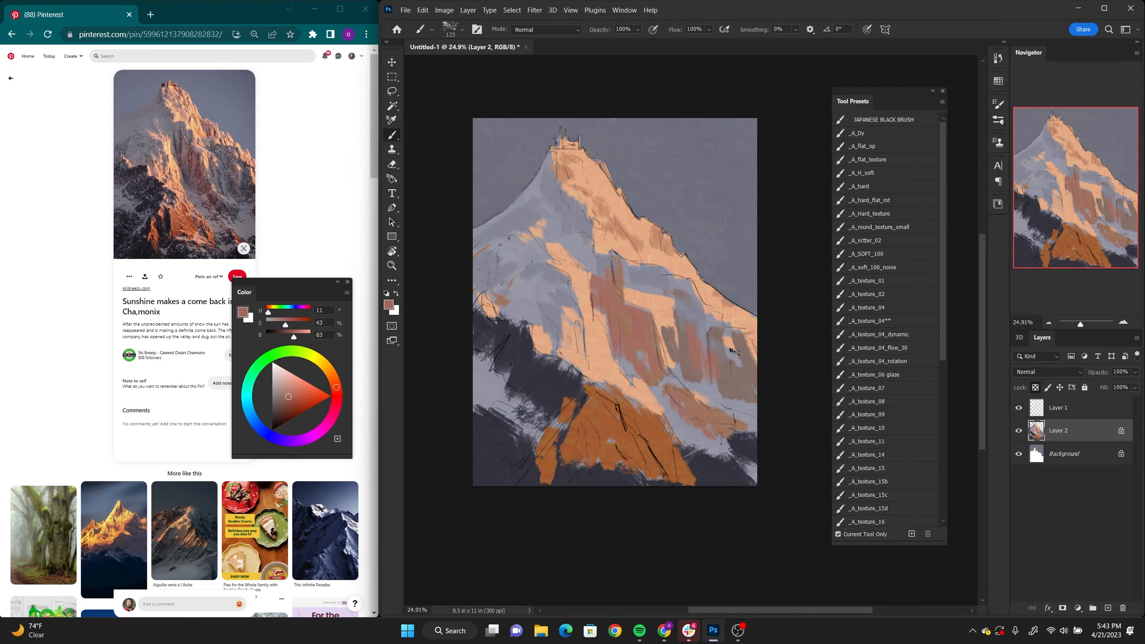
scroll(886, 279, down, 5)
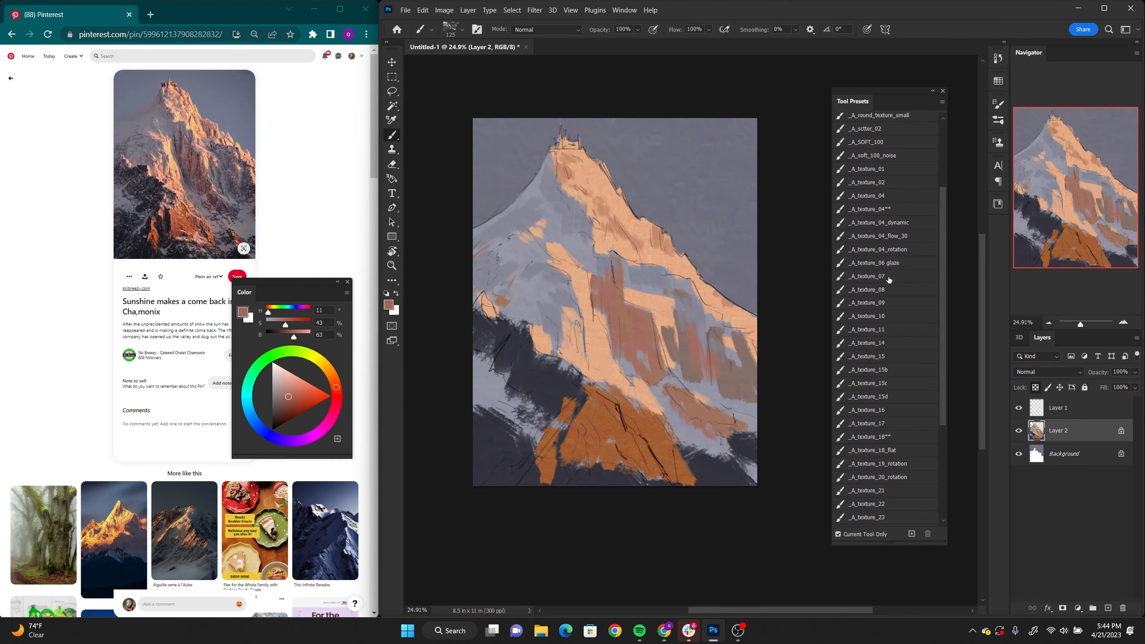
click(858, 334)
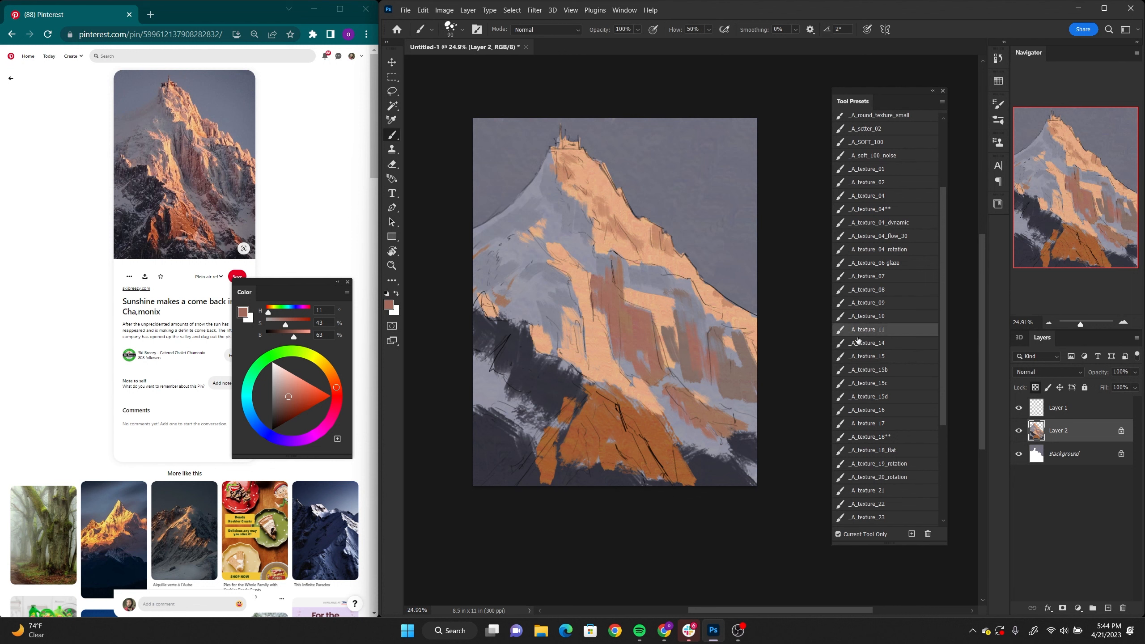
Step: Enlarge the brush to size 700 and try a reddish-brown texture stroke on the left snow slope
key(bracketright)
key(bracketright)
key(bracketright)
key(bracketright)
key(bracketright)
key(bracketright)
key(bracketright)
key(bracketright)
key(bracketright)
key(bracketright)
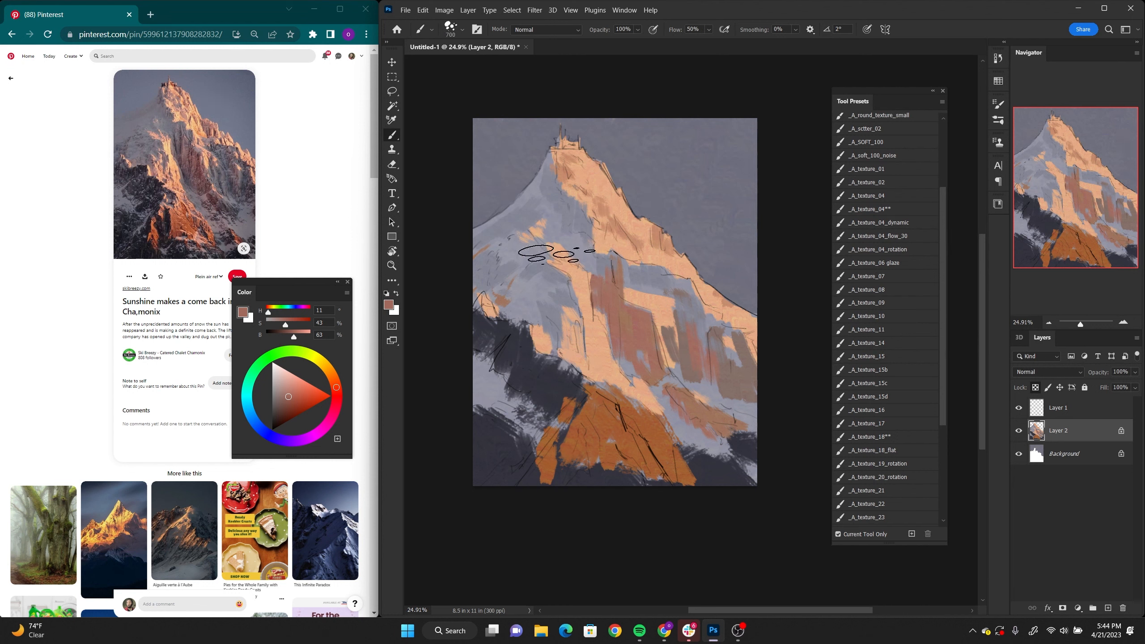
key(bracketright)
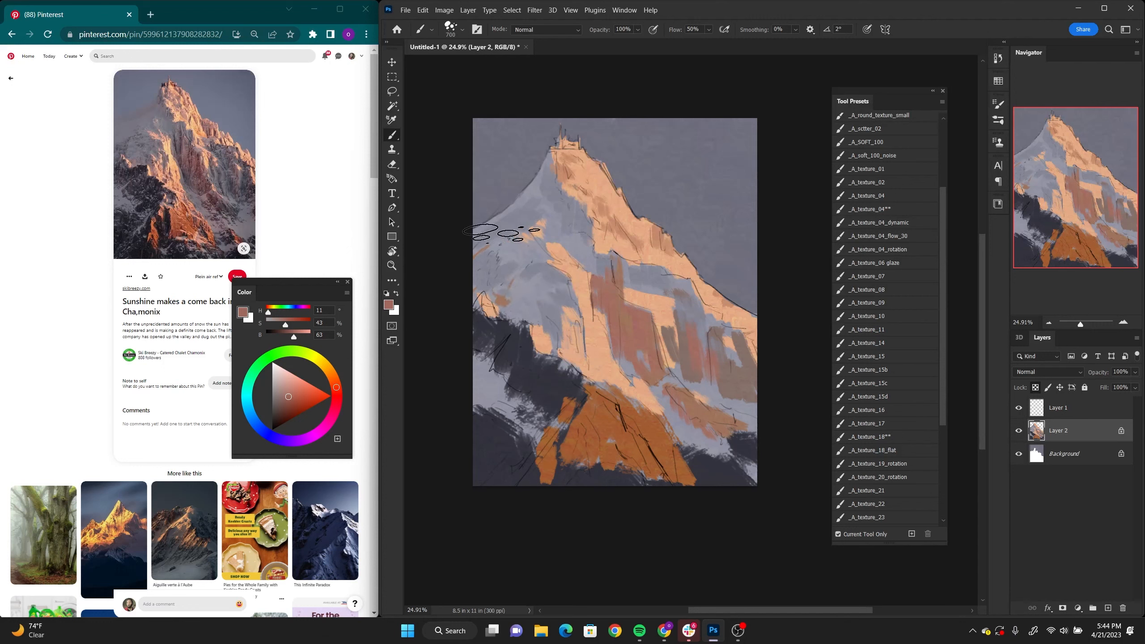
drag(536, 256, 516, 297)
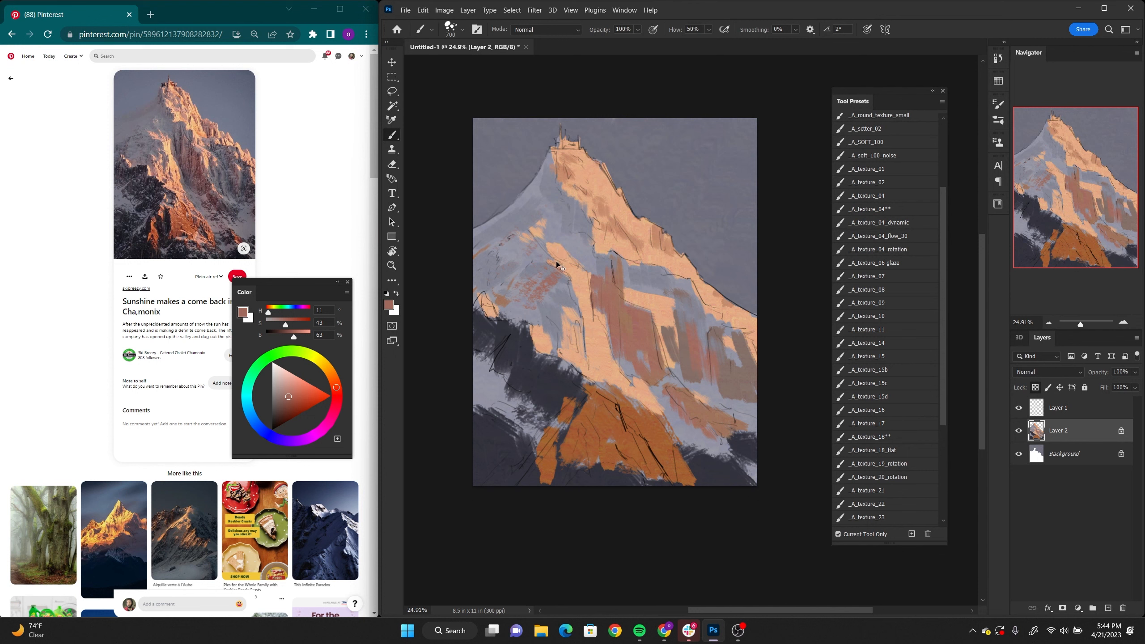
key(ctrl+z)
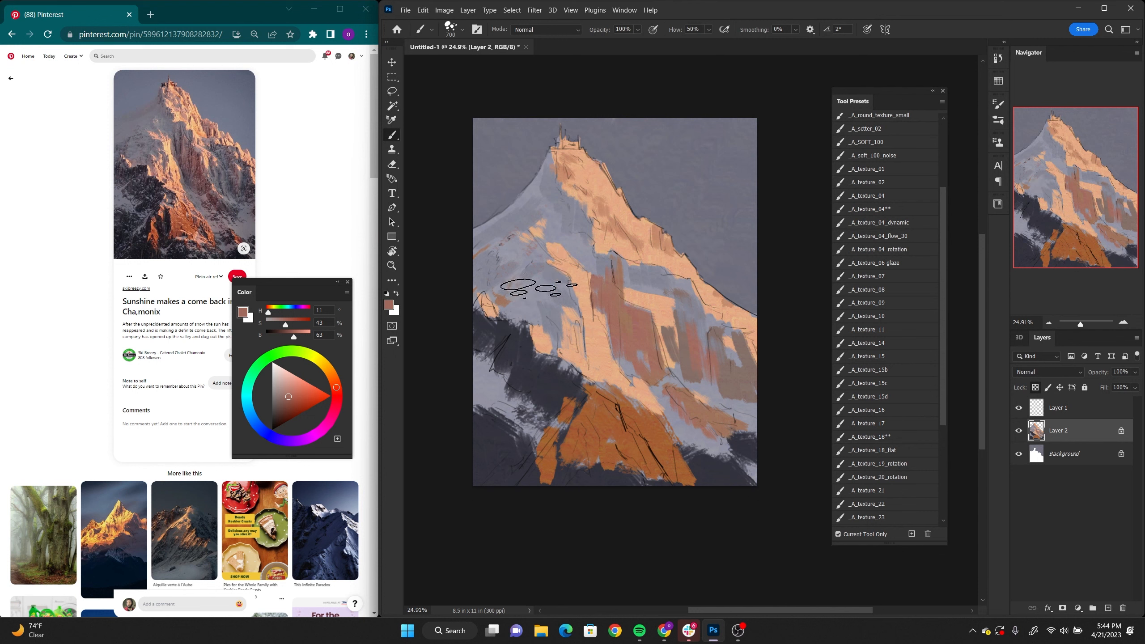
Step: Texture the lower-left snow and rocks with sampled grey and dark slate (H 233, S 15, B 24), reducing the brush to size 175
alt+click(496, 379)
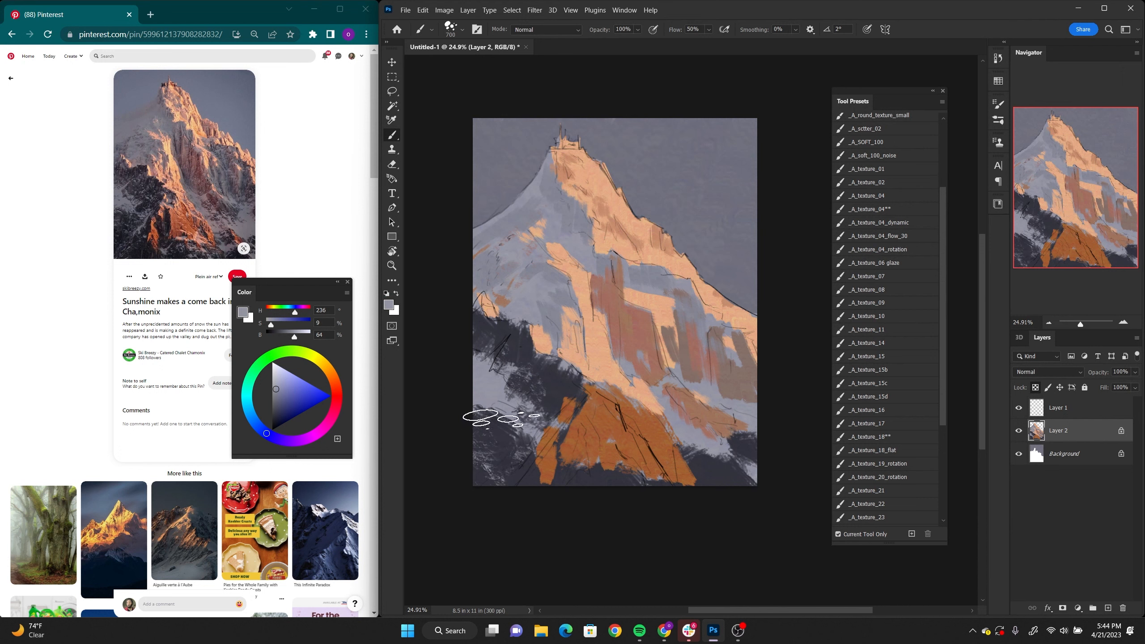
alt+click(502, 425)
key(bracketleft)
key(bracketleft)
key(bracketleft)
key(bracketleft)
key(bracketleft)
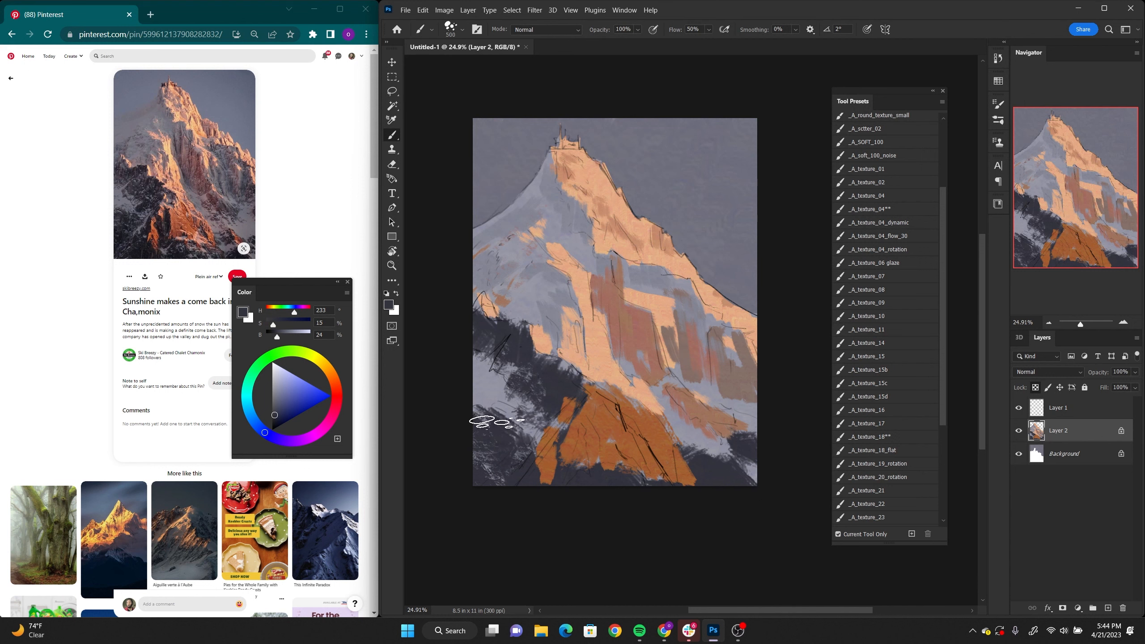
key(bracketleft)
key(bracketleft)
alt+click(471, 349)
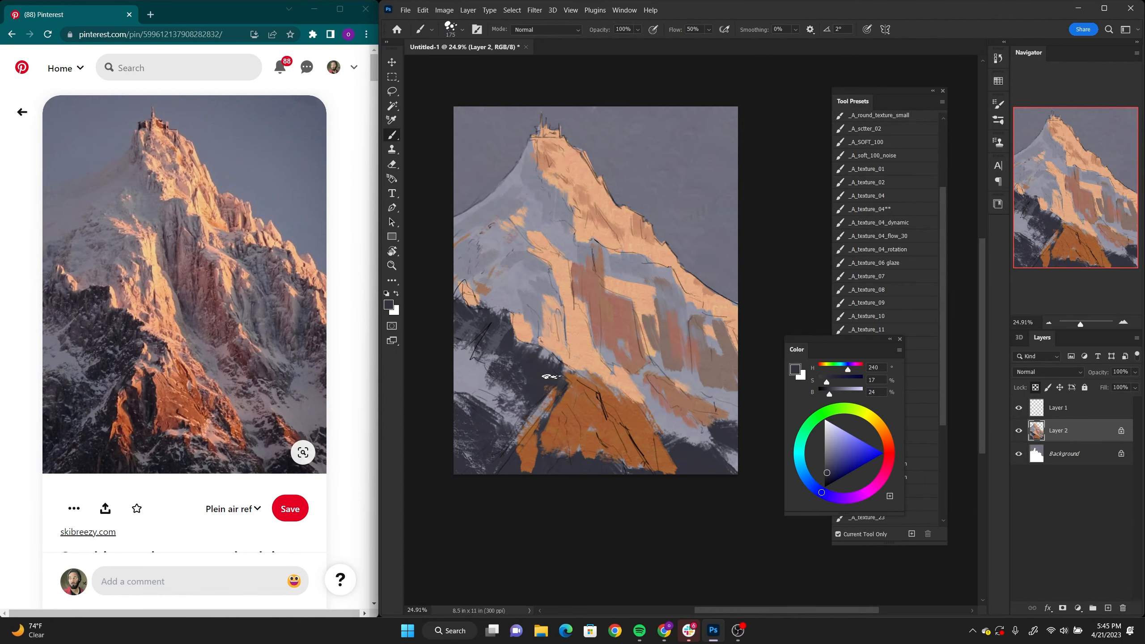
Step: Paint dark slate (H 240, S 17, B 24) over the left flank of the orange foreground rock
mouse_move(562, 387)
mouse_down()
mouse_move(525, 428)
mouse_move(529, 469)
mouse_move(546, 408)
mouse_up()
alt+click(534, 397)
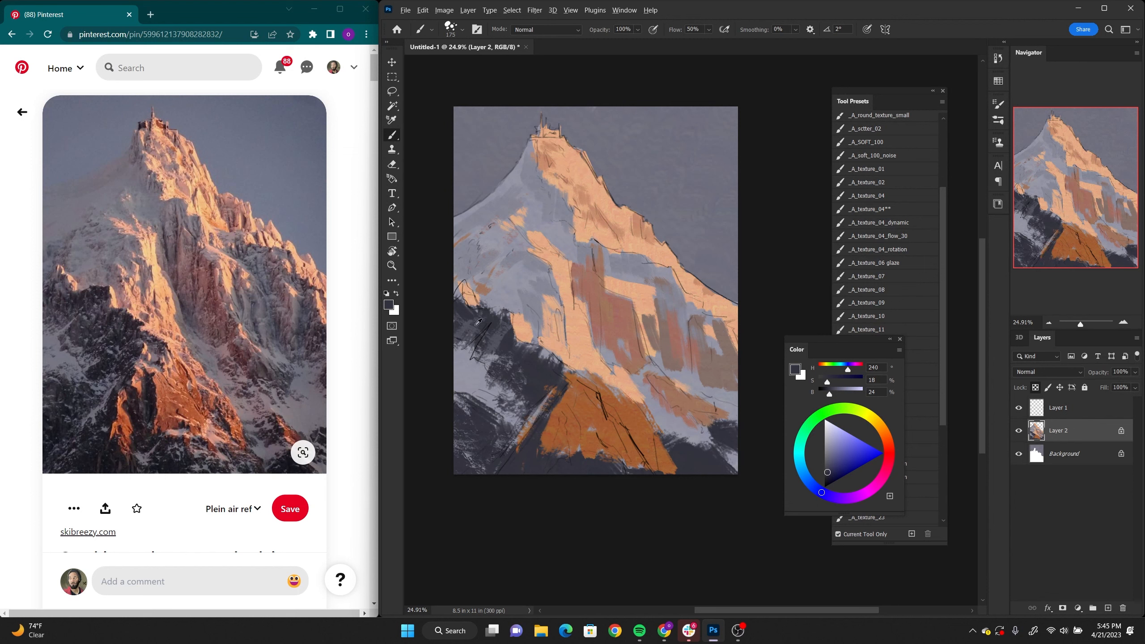
alt+click(496, 336)
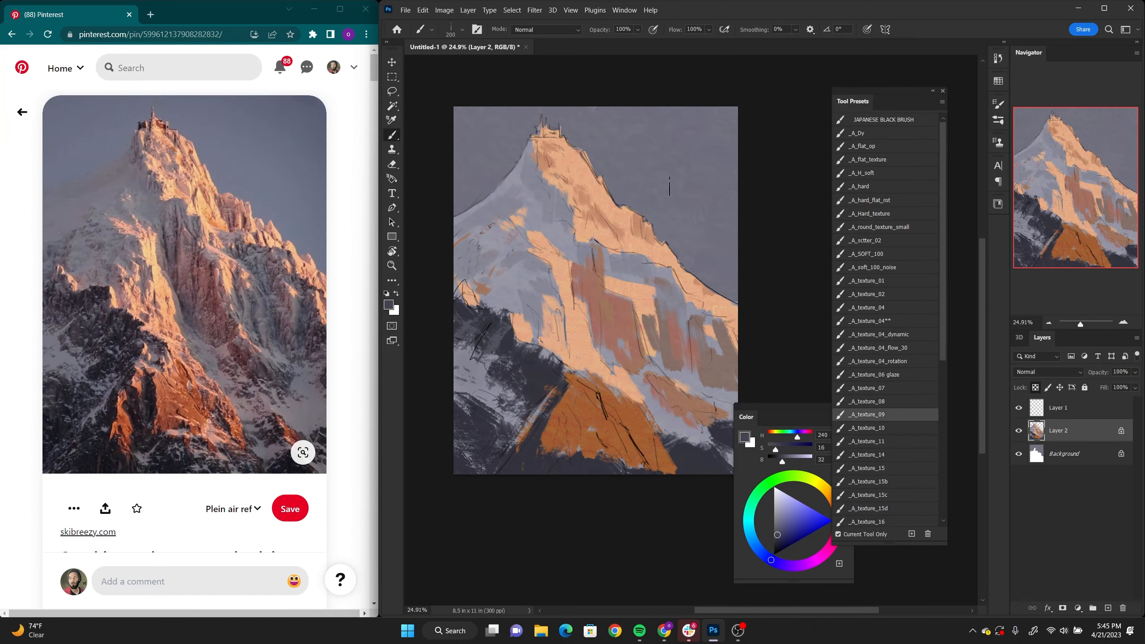
Step: Break up the lower-left rocks with sampled slate and grey strokes using the _A_texture_09 brush at size 200
mouse_move(529, 305)
mouse_down()
mouse_move(538, 259)
mouse_move(504, 285)
mouse_move(491, 270)
mouse_move(539, 219)
mouse_move(526, 267)
mouse_up()
key(ctrl+z)
alt+click(475, 406)
alt+click(498, 412)
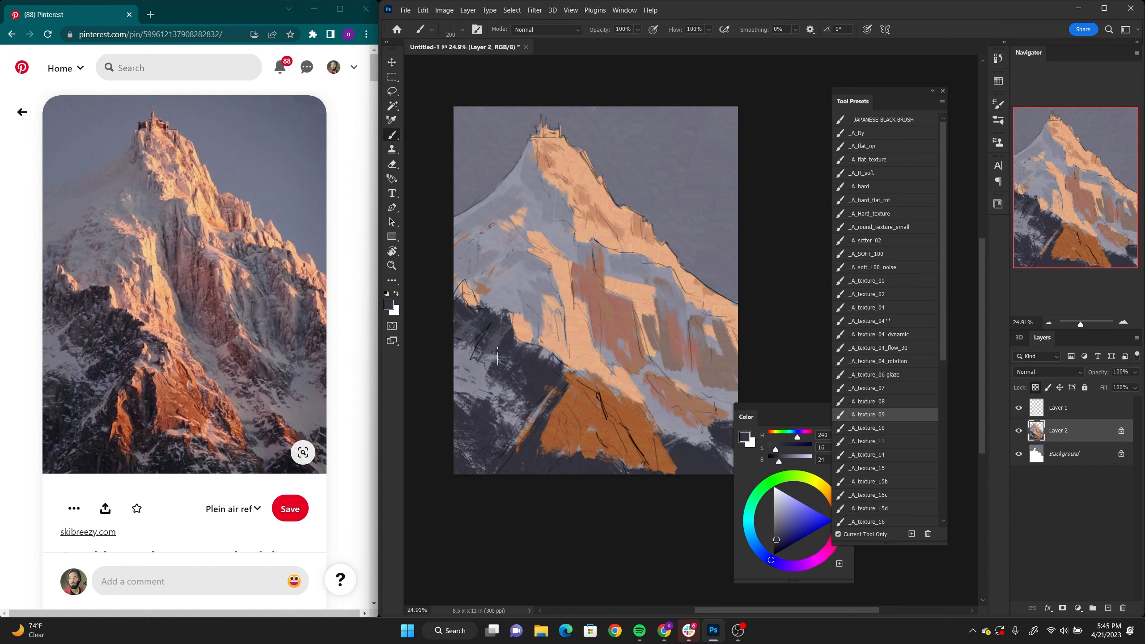
alt+click(508, 415)
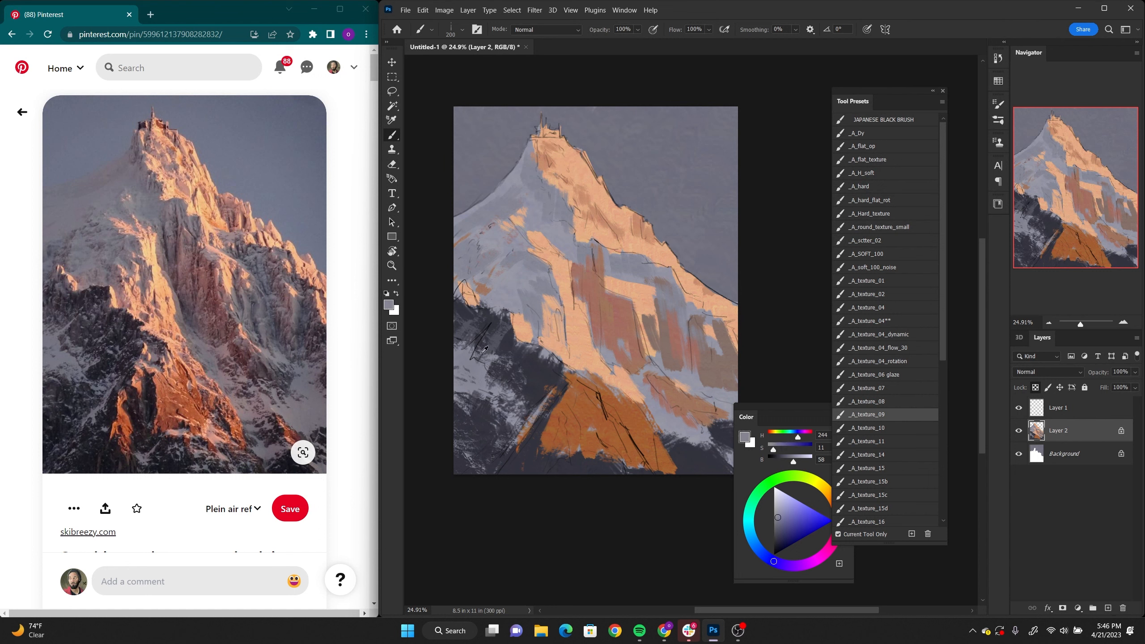
alt+click(522, 387)
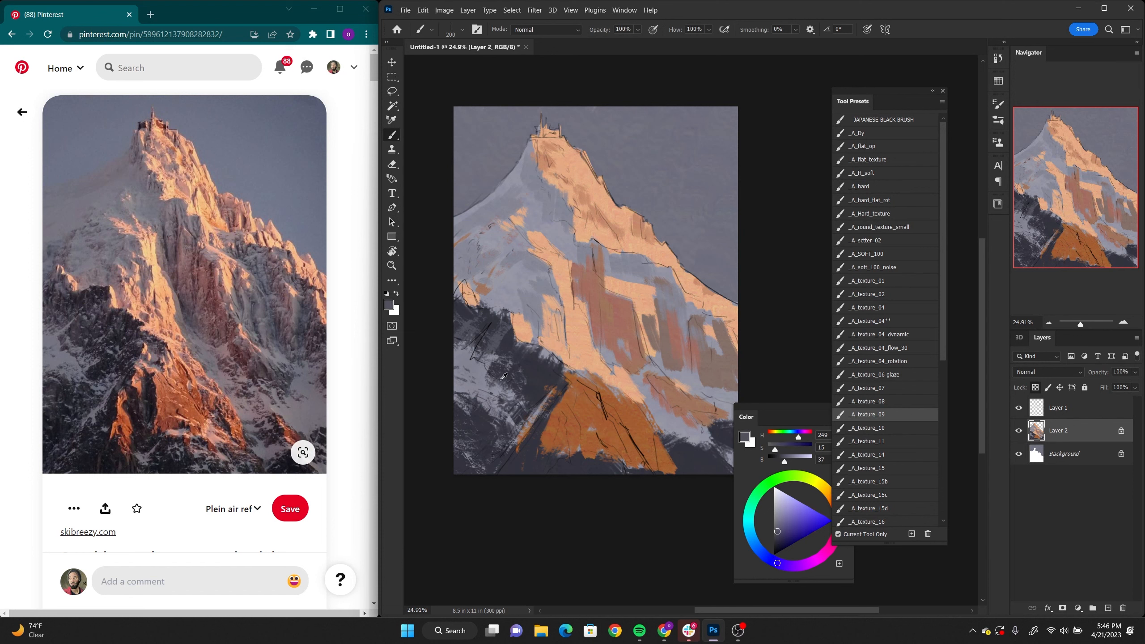
alt+click(498, 381)
alt+click(503, 378)
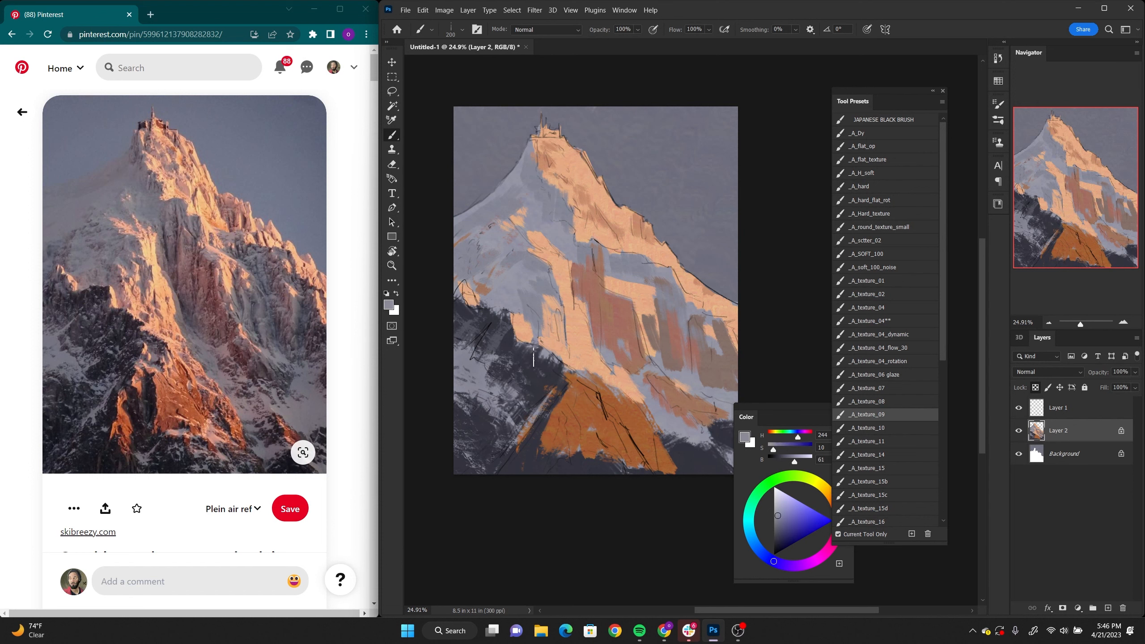
Step: Extend the dark rock's upper edge against the snow with dark slate strokes (H 233, S 15, B 23)
alt+click(553, 374)
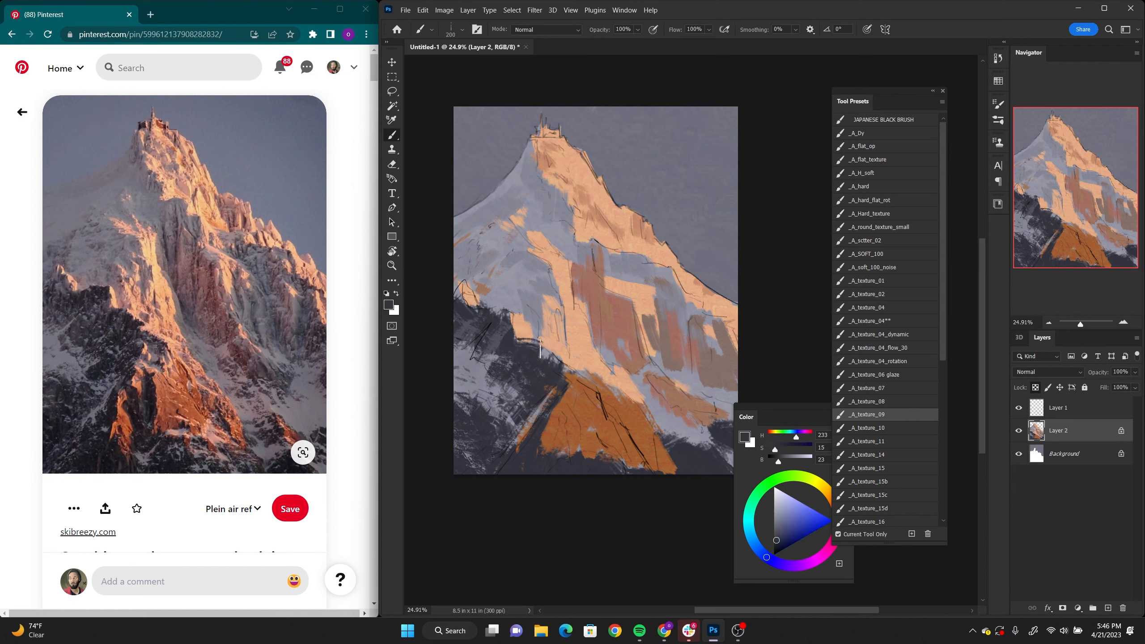
drag(546, 355, 555, 365)
mouse_move(507, 319)
mouse_down()
mouse_move(515, 325)
mouse_move(465, 296)
mouse_up()
Step: Add fine sampled grey strokes (H 231, S 13, B 58) to the lower-left snow and rocks with the _A_texture_07 brush
key(alt+space)
mouse_move(649, 378)
mouse_down()
mouse_move(660, 356)
mouse_move(673, 358)
mouse_up()
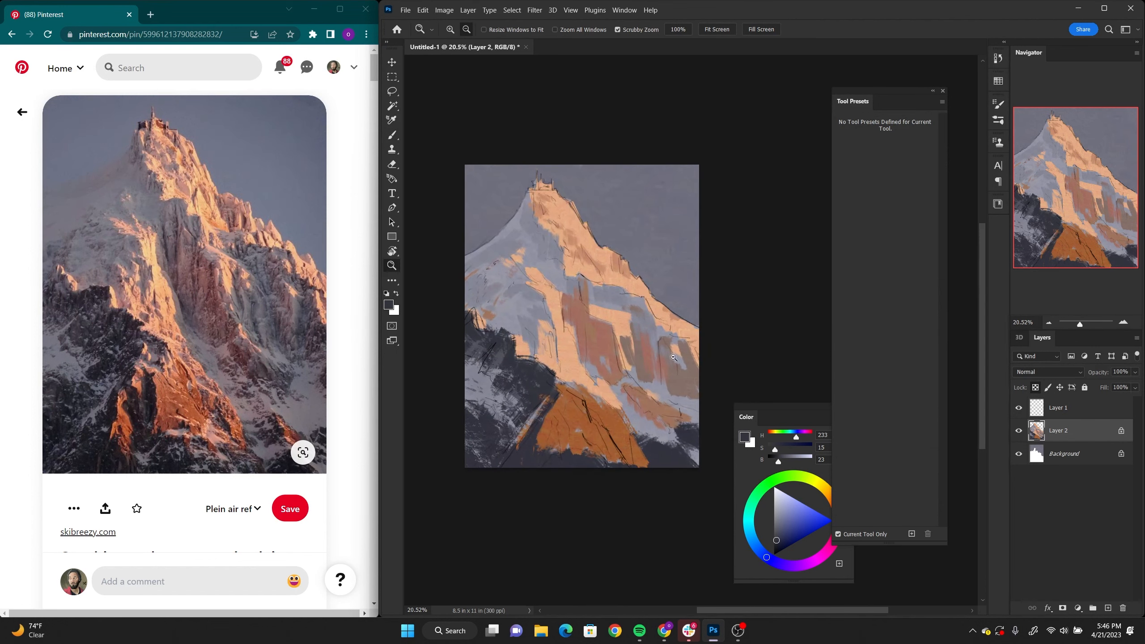
drag(553, 346, 573, 334)
key(b)
drag(626, 273, 628, 305)
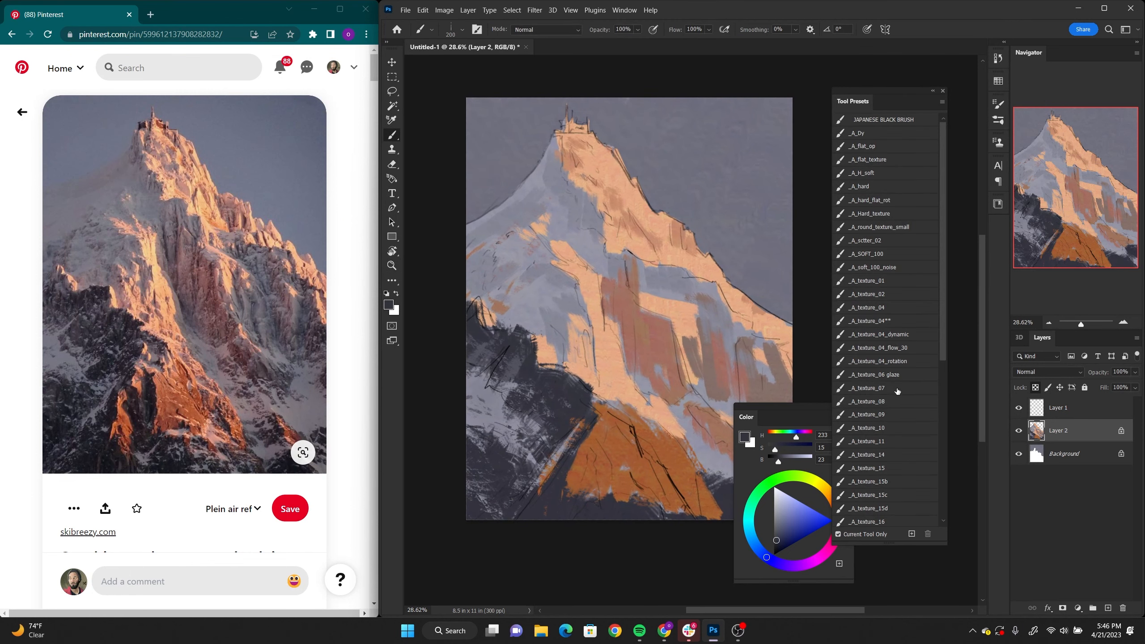
click(898, 390)
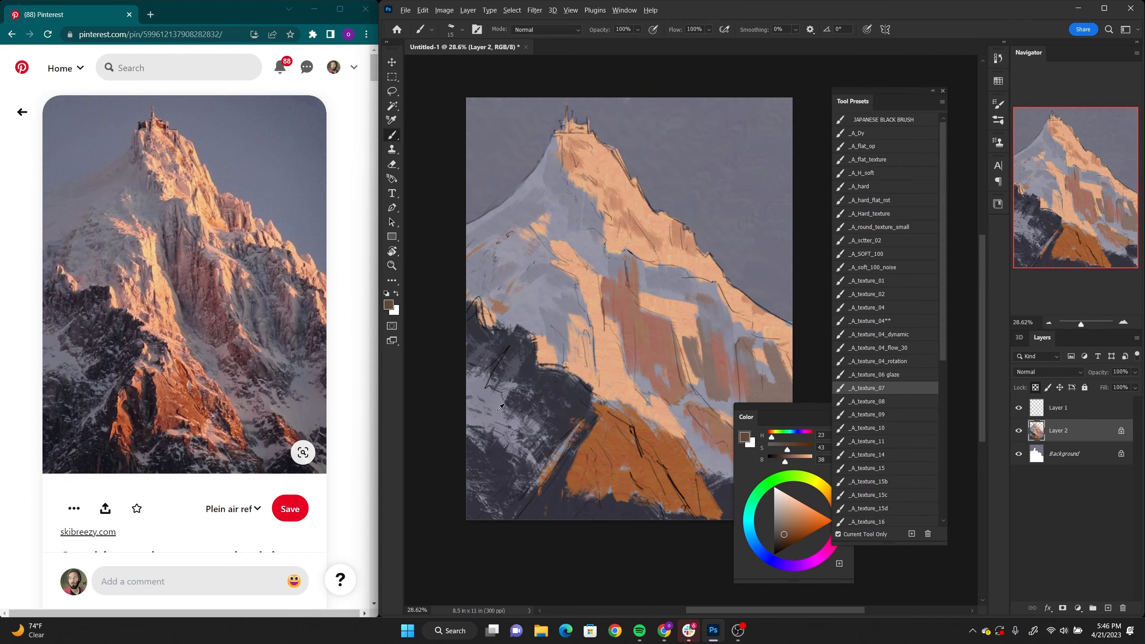
alt+click(485, 397)
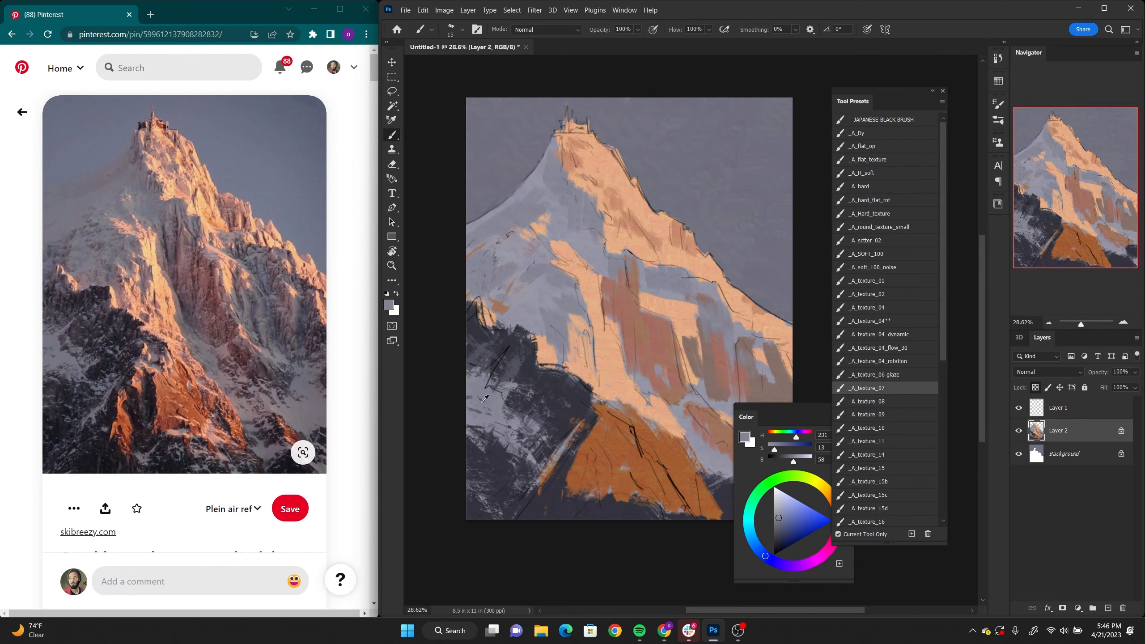
alt+click(503, 440)
alt+click(512, 445)
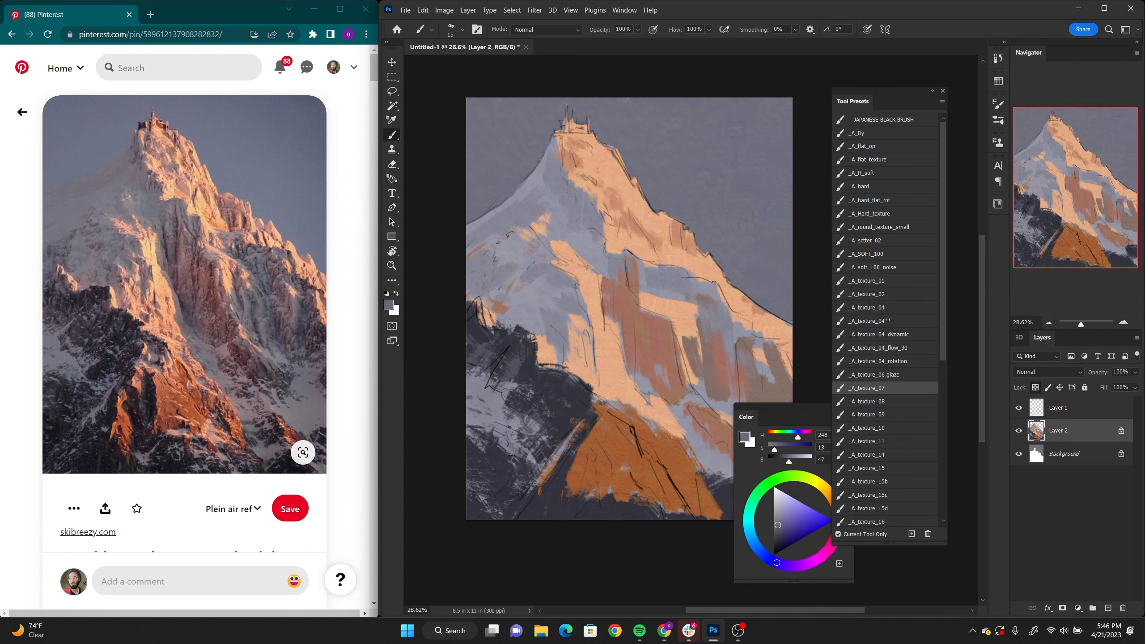
Step: Paint thin light snow streaks across the dark lower-left rock with sampled grey (H 232, S 10, B 57)
alt+click(512, 451)
alt+click(489, 374)
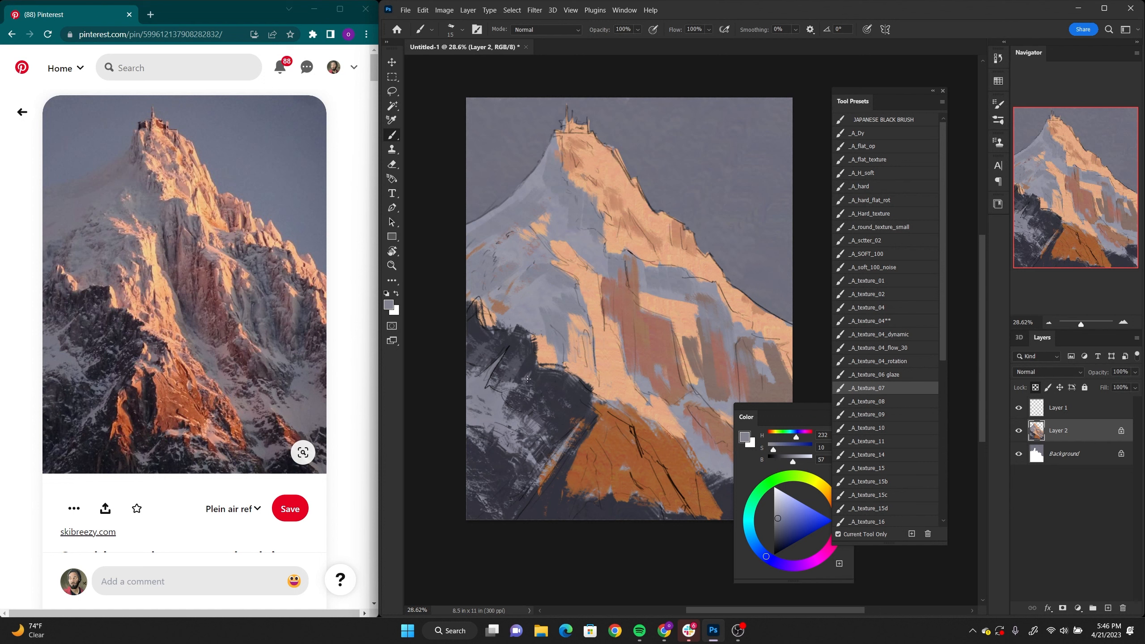
alt+click(528, 374)
alt+click(494, 398)
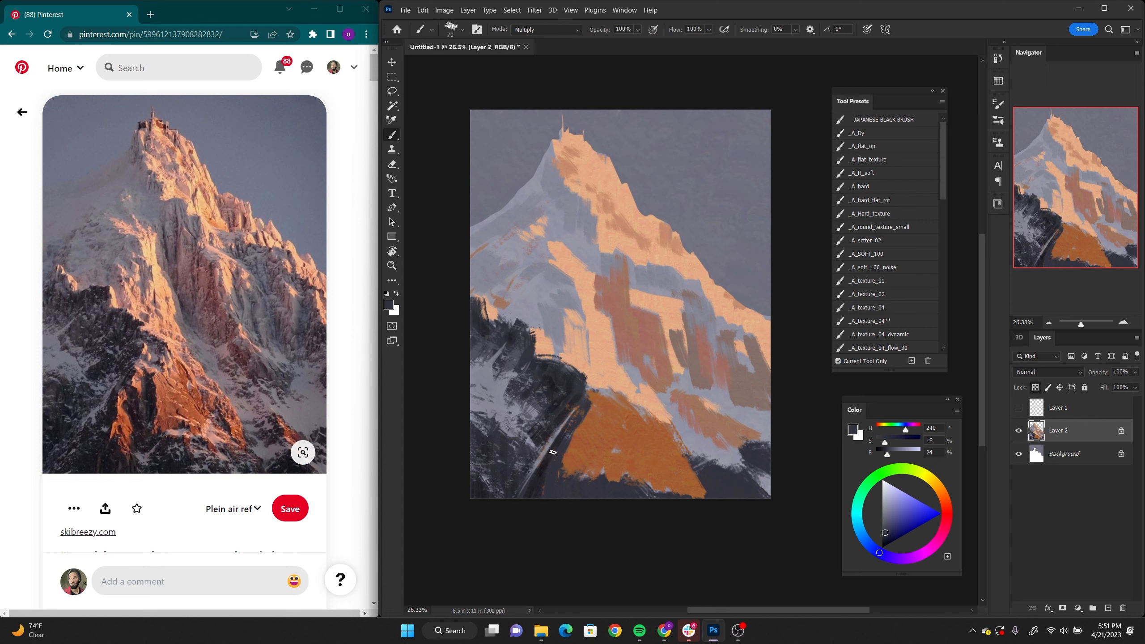
Step: Darken the rock left of the orange foreground rock with dark slate and add light grey strokes (H 236, S 9, B 60) at size 25
drag(553, 447, 554, 498)
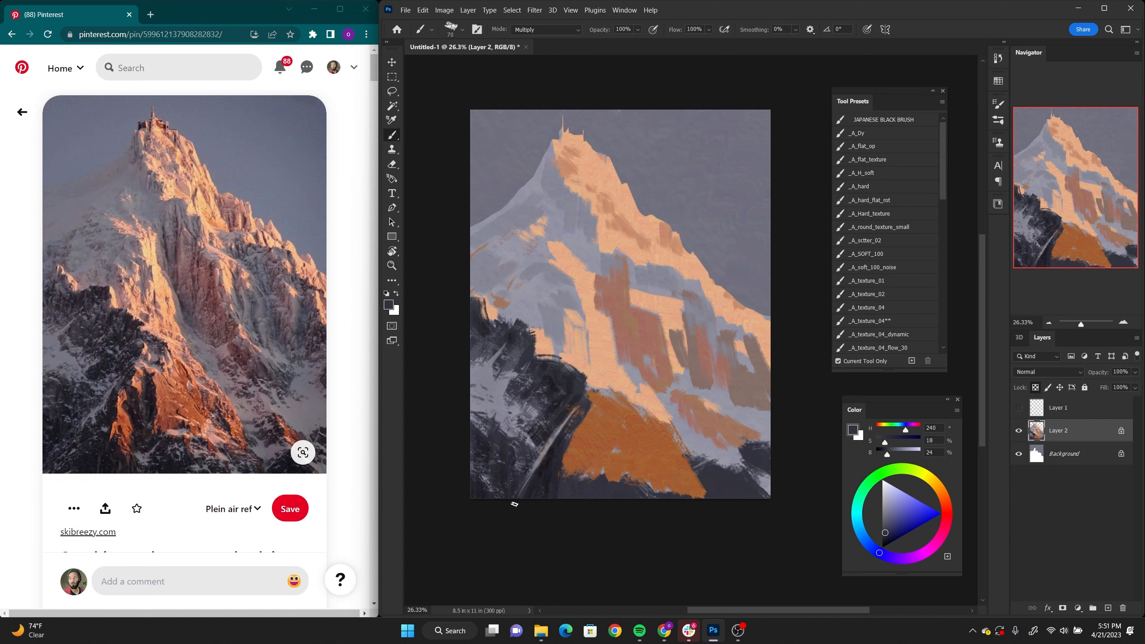
alt+click(528, 360)
alt+click(513, 342)
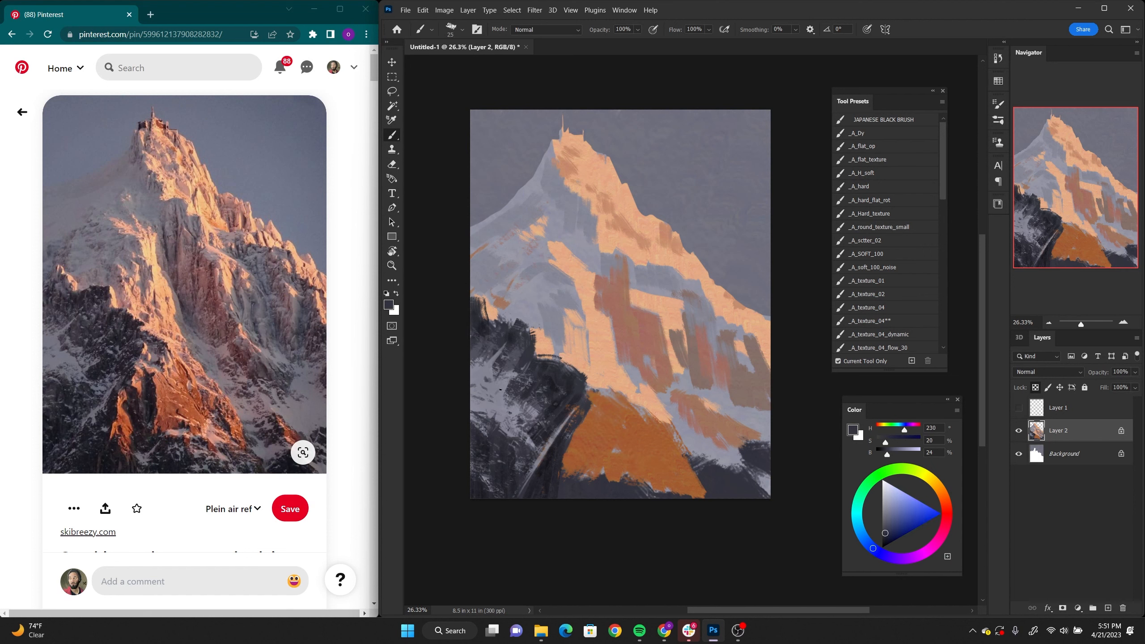
alt+click(505, 386)
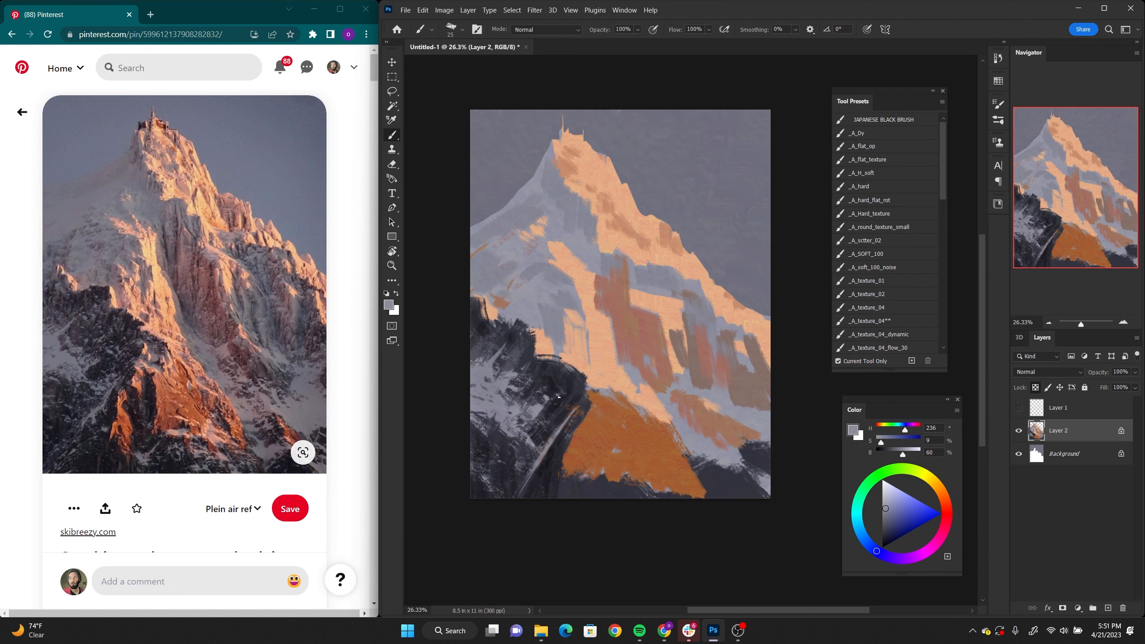
drag(560, 402, 567, 397)
Step: Reshape the dark rock's upper-left ridge against the snow with sampled slate strokes (H 234, S 15, B 26)
alt+click(477, 315)
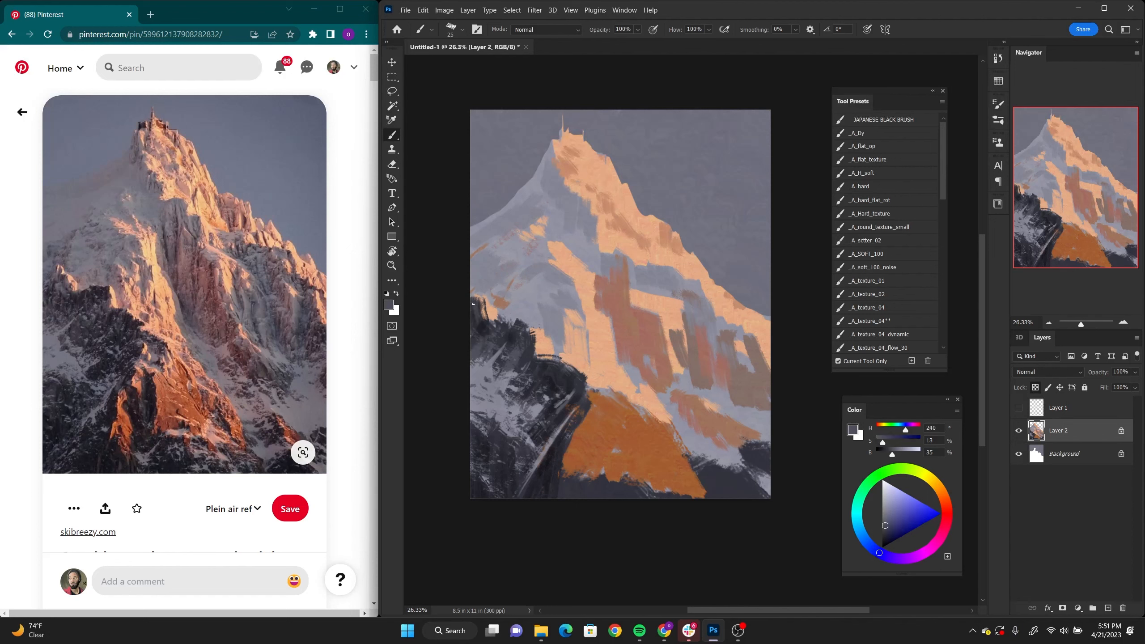
alt+click(470, 282)
alt+click(492, 327)
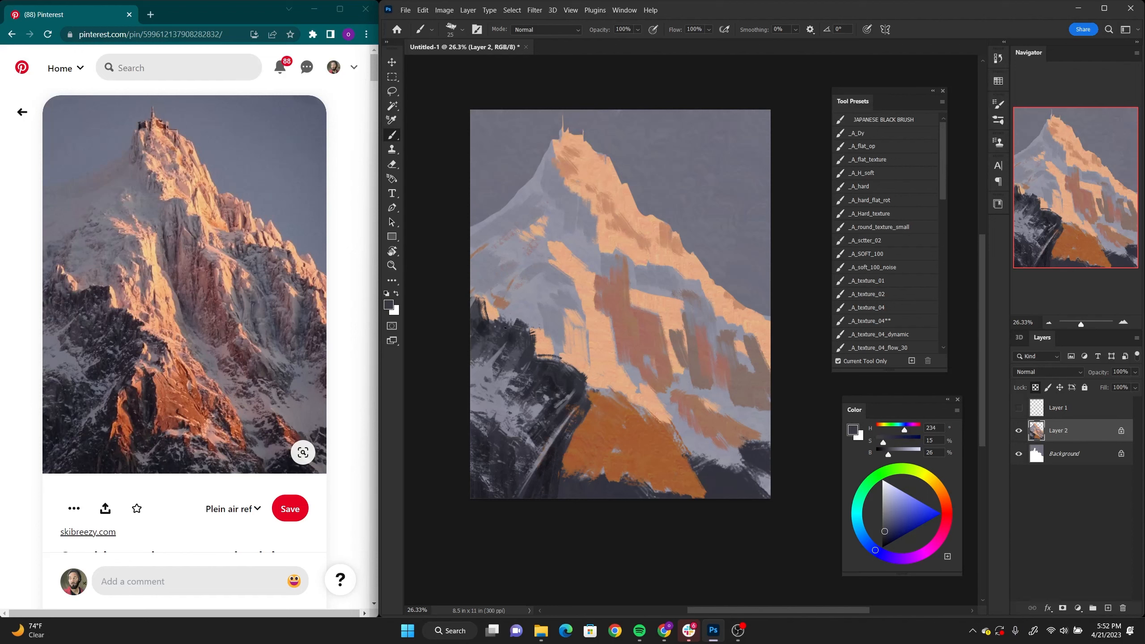
alt+click(517, 322)
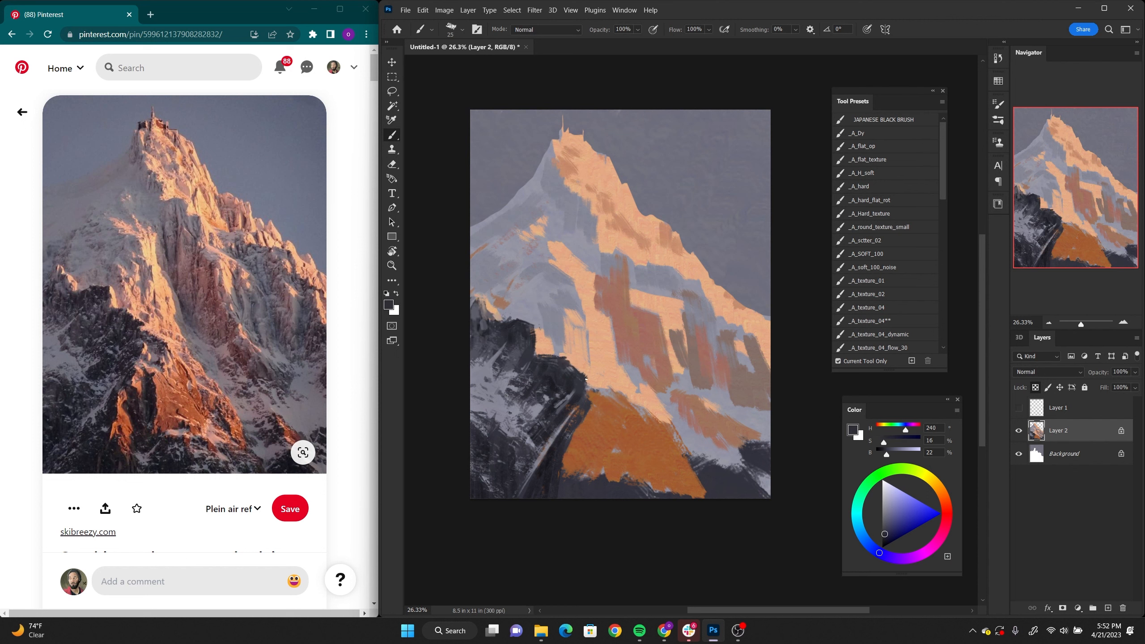
Step: Cut into the dark ridge's upper-right edge with sampled peach (H 23, S 41, B 89) strokes
alt+click(545, 334)
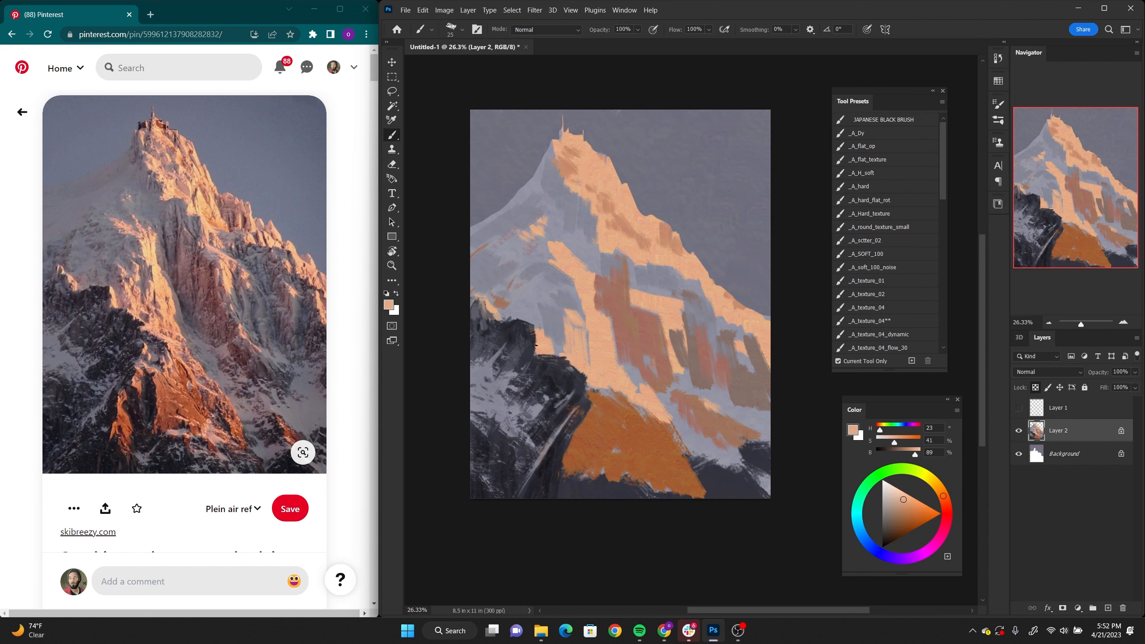
drag(534, 329, 535, 352)
alt+click(539, 322)
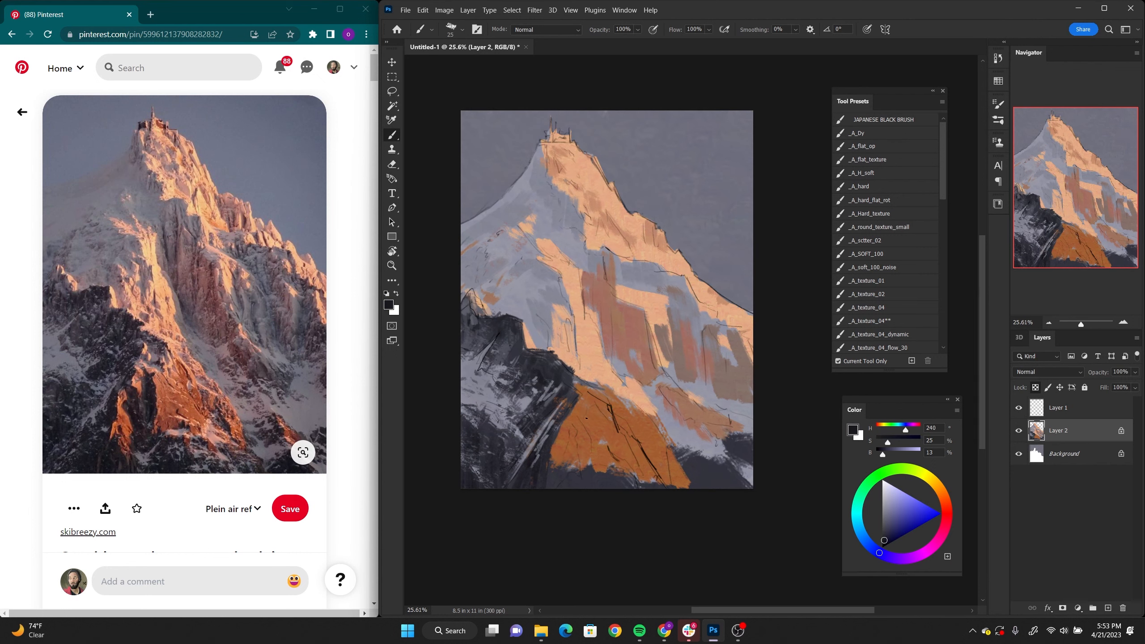
Step: Paint near-black crevices (H 240, S 25, B 13) down the left side of the orange rock at brush size 45
drag(575, 410, 590, 455)
key(bracketright)
drag(570, 415, 579, 439)
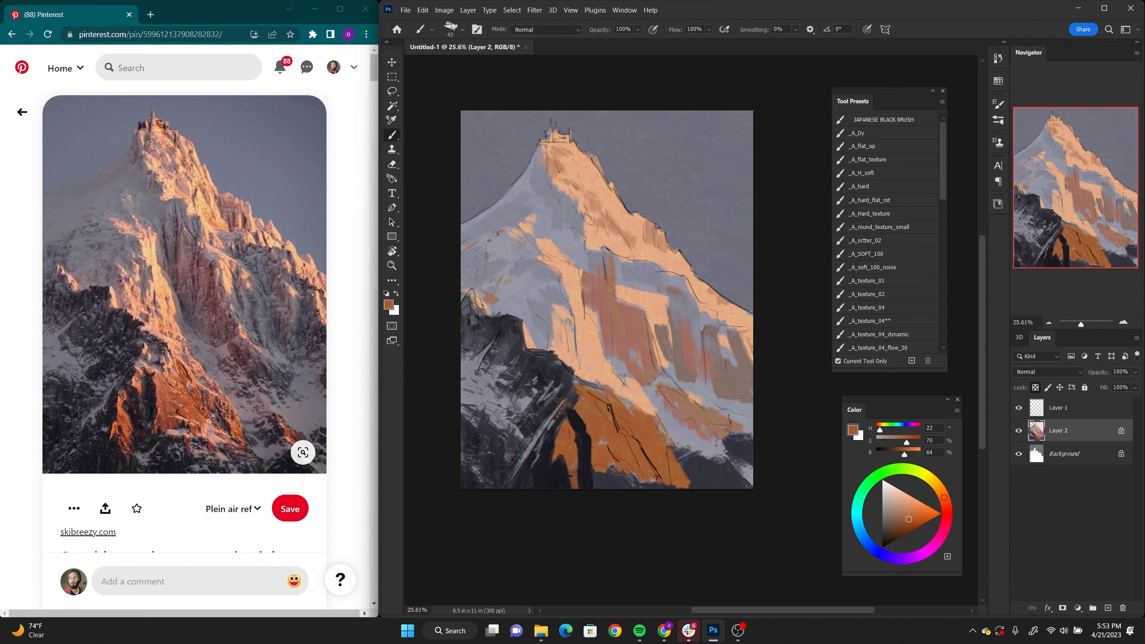
drag(566, 459, 569, 485)
alt+click(563, 468)
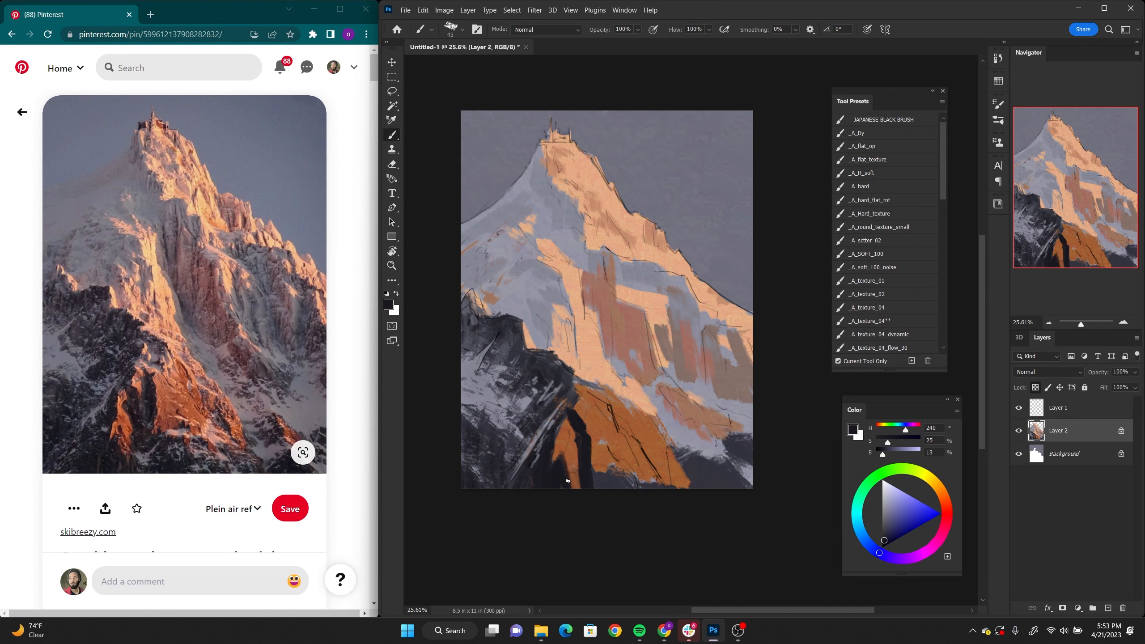
Step: Refine the top of the orange rock's dark crevice with sampled orange-brown (H 27, S 68, B 63), near-black and peach
alt+click(568, 389)
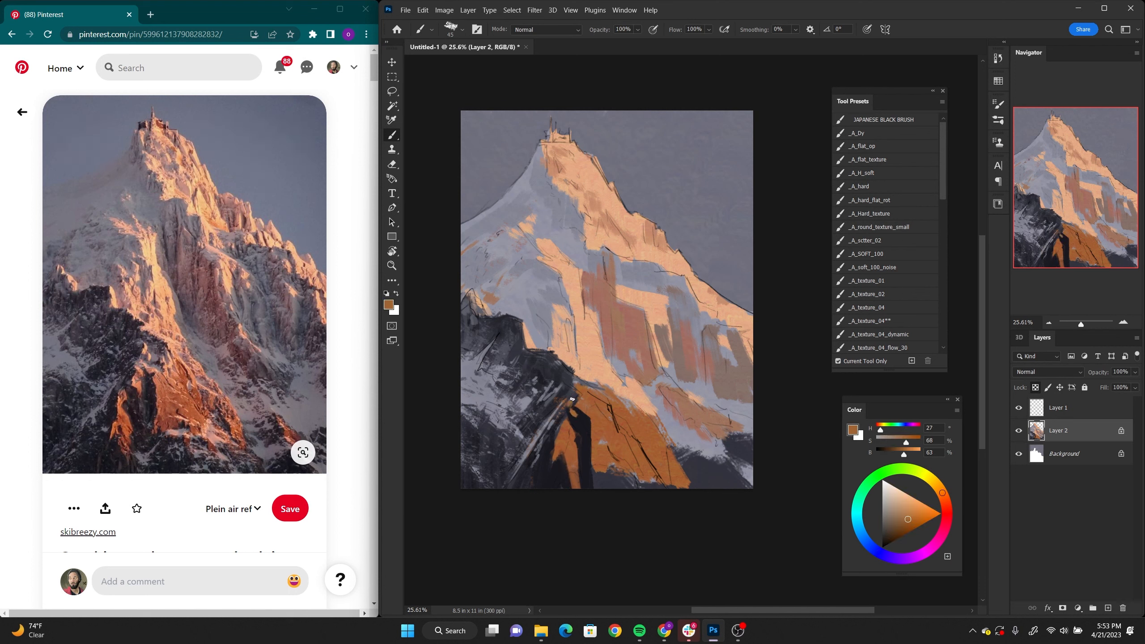
alt+click(571, 381)
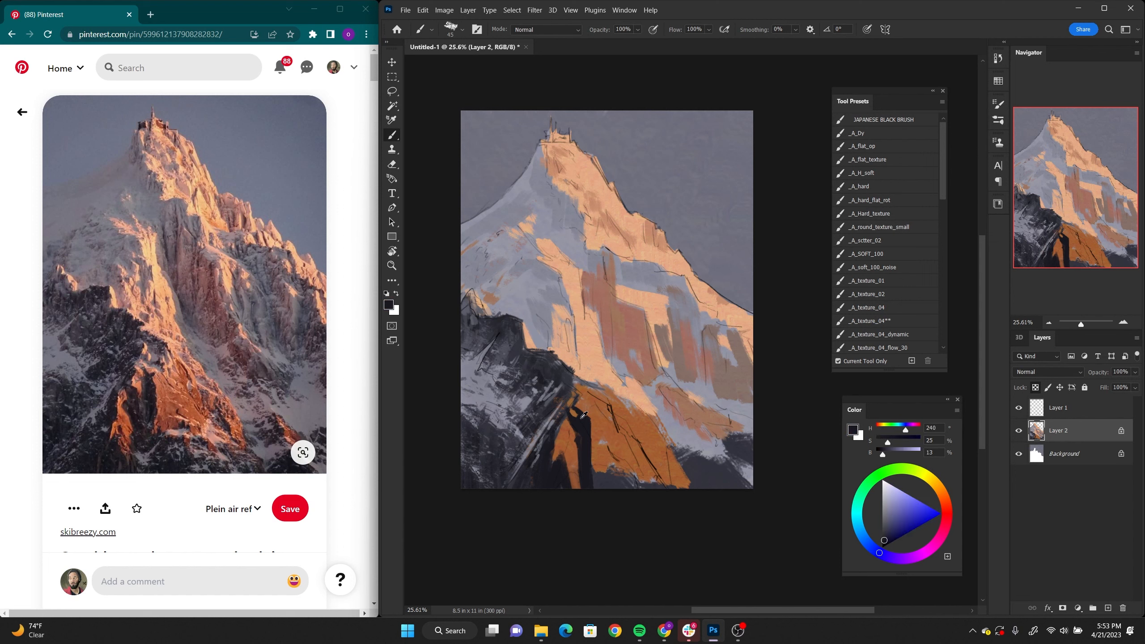
alt+click(607, 313)
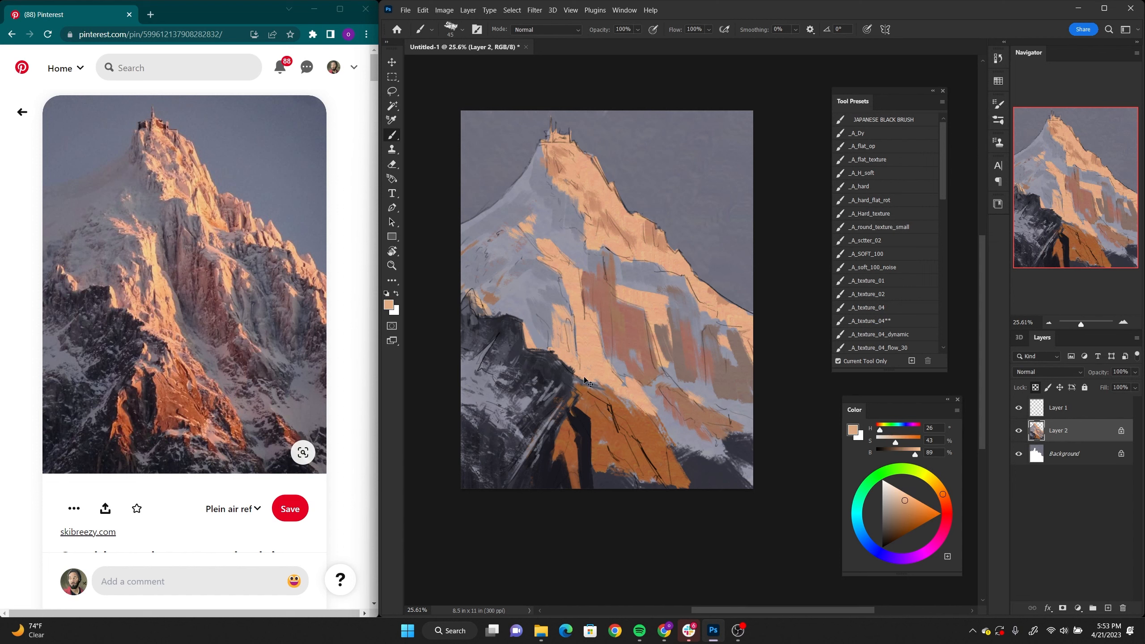
Step: Place the colour picker beside the reference photo and model the orange rock with orange (H 21, S 56, B 79) and red-brown (H 15, S 73, B 47)
drag(849, 411, 171, 378)
drag(229, 476, 231, 467)
drag(185, 371, 267, 437)
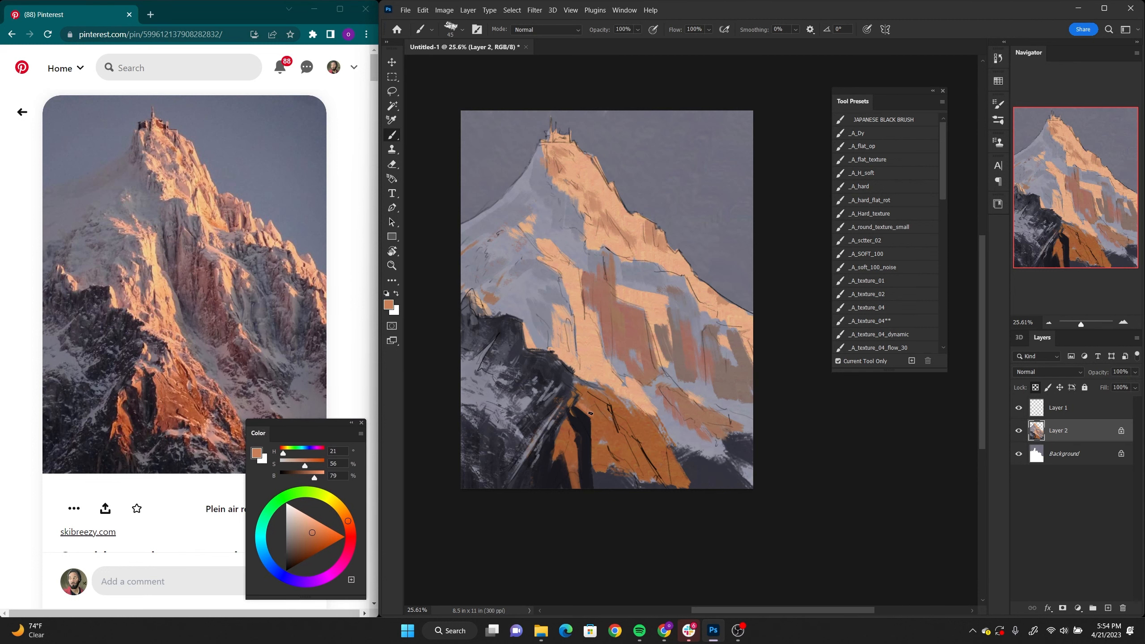
mouse_move(591, 413)
mouse_down()
mouse_move(591, 433)
mouse_move(594, 417)
mouse_move(624, 440)
mouse_up()
click(350, 524)
drag(310, 533, 306, 550)
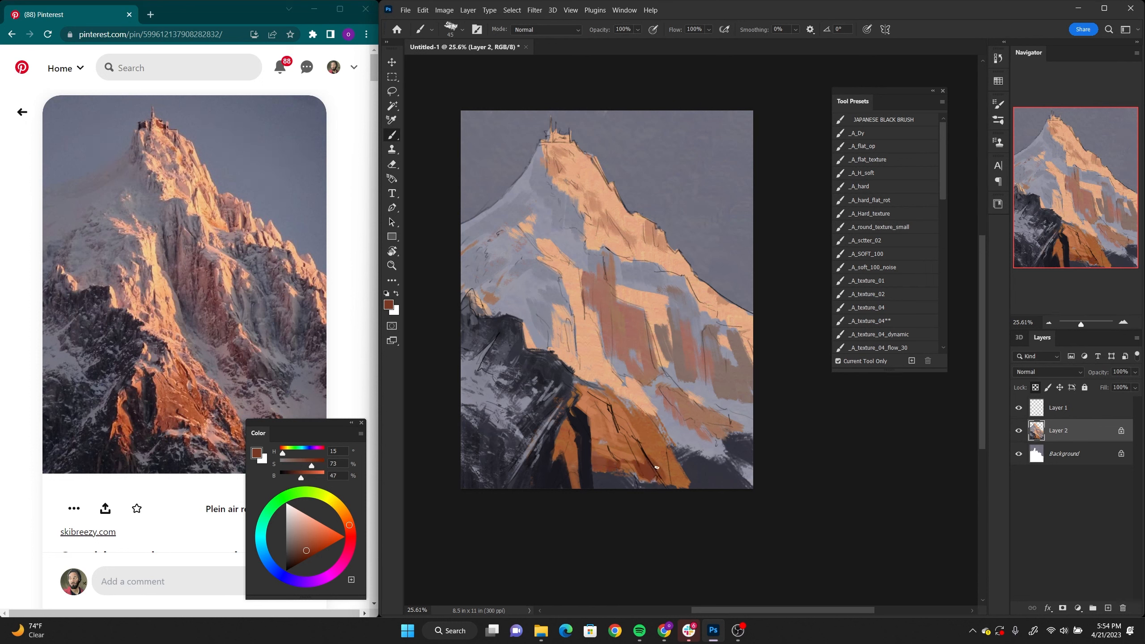
Step: Break up the orange rock's lower-right edge with sampled peach and grey strokes using the _A_texture_11 brush at size 90
alt+click(607, 352)
drag(662, 471, 663, 470)
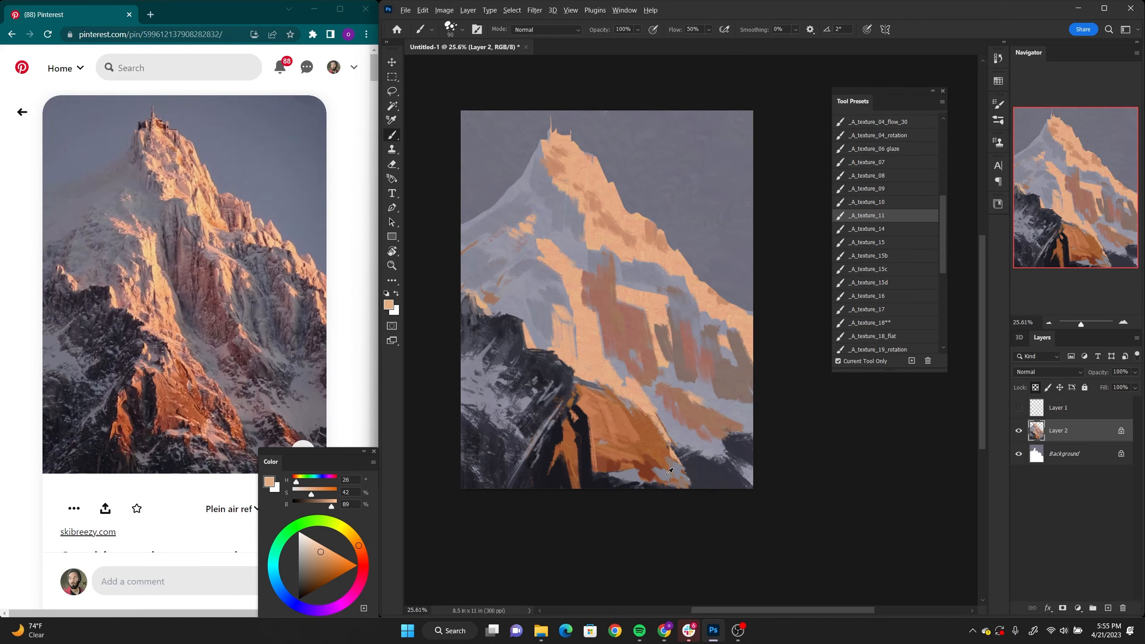
alt+click(669, 471)
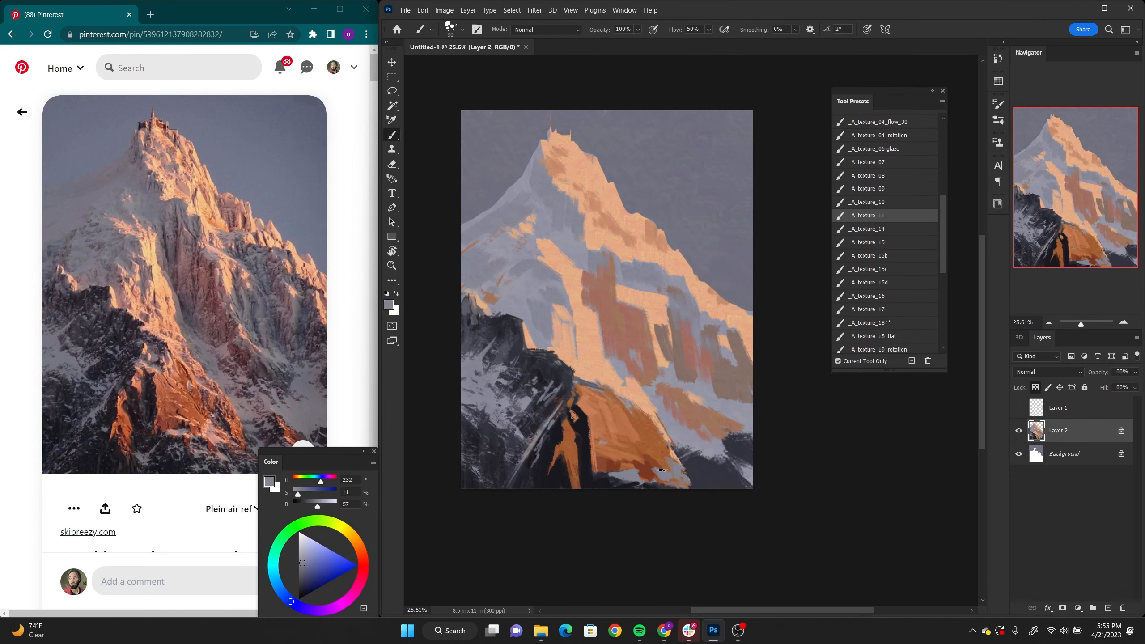
alt+click(652, 299)
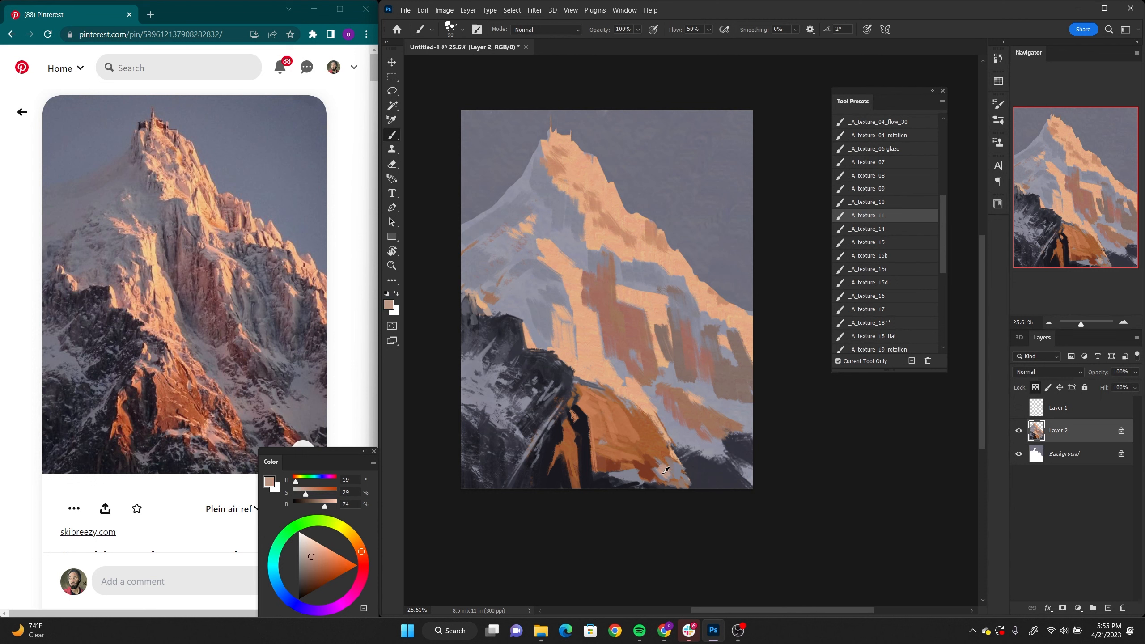
alt+click(669, 468)
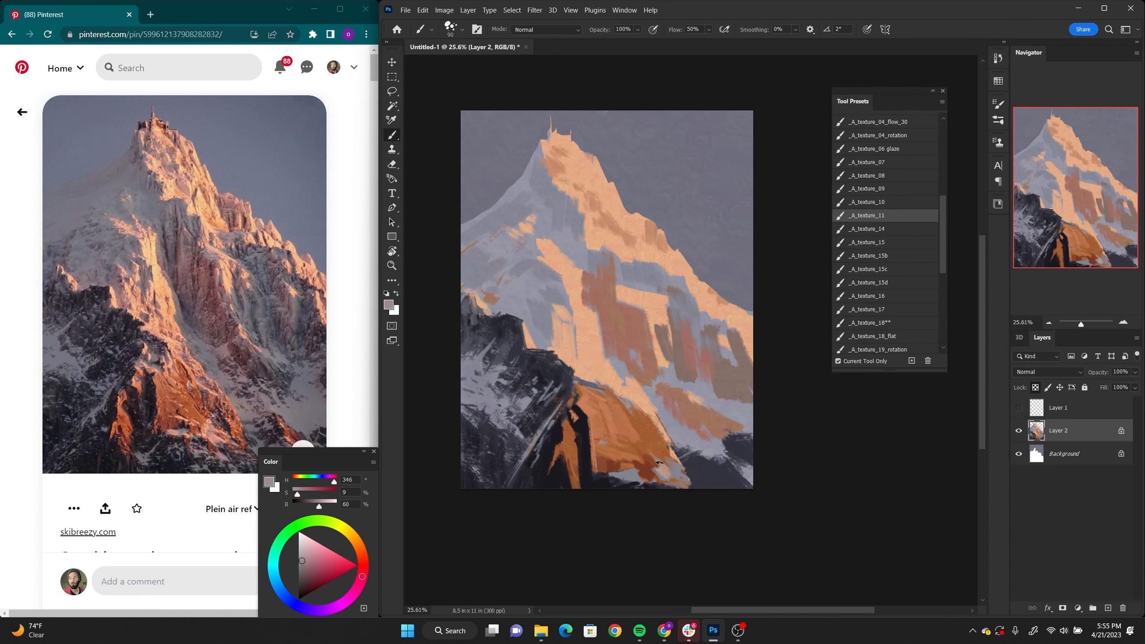
alt+click(641, 455)
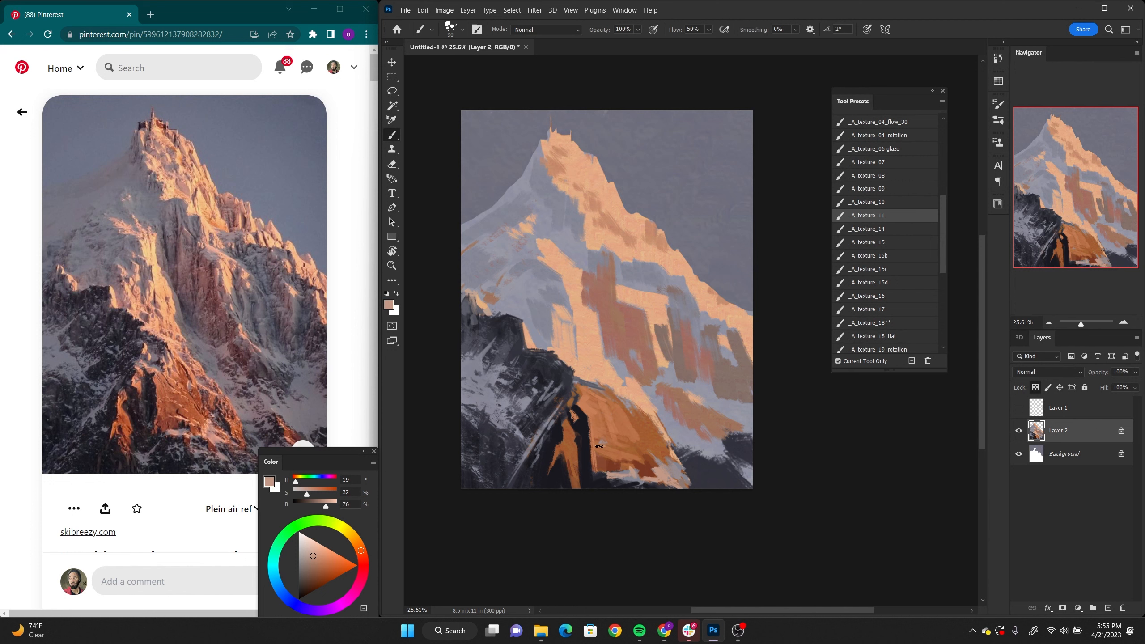
Step: Dab dusty pink snow patches (H 19, S 32, B 76) along the base of the orange rock
alt+click(598, 480)
drag(604, 476, 635, 483)
alt+click(630, 470)
Step: Texture the snow above the dark ridge with sampled grey (H 236, S 11, B 58) and pale peach (H 25, S 38, B 89)
key(z)
mouse_move(679, 445)
mouse_down()
mouse_move(655, 439)
mouse_move(701, 433)
mouse_up()
key(b)
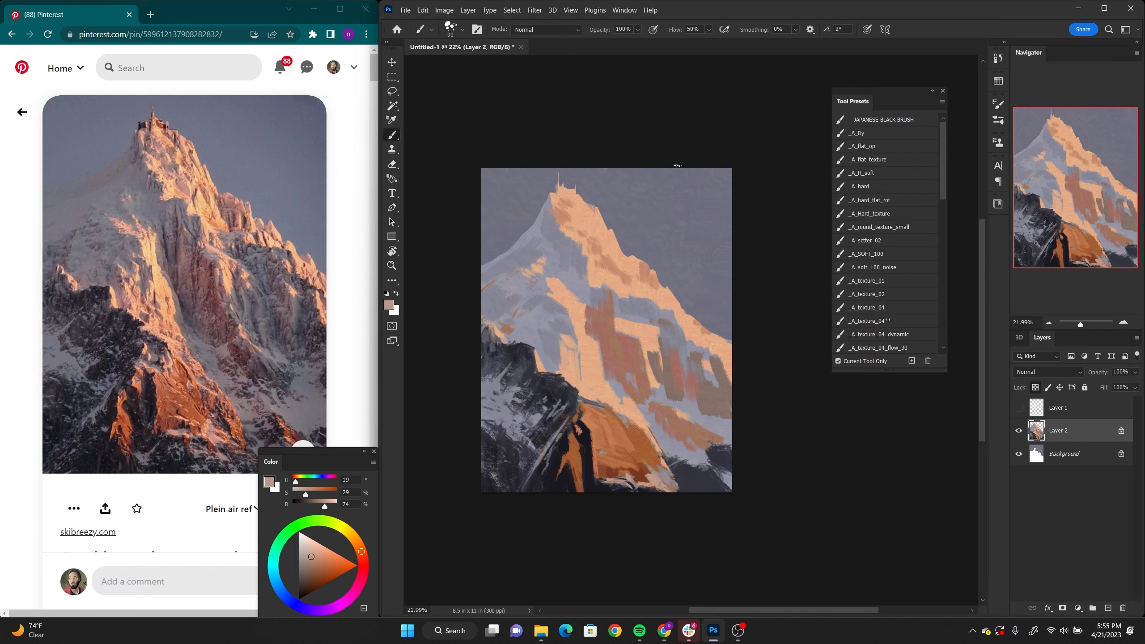
alt+click(563, 367)
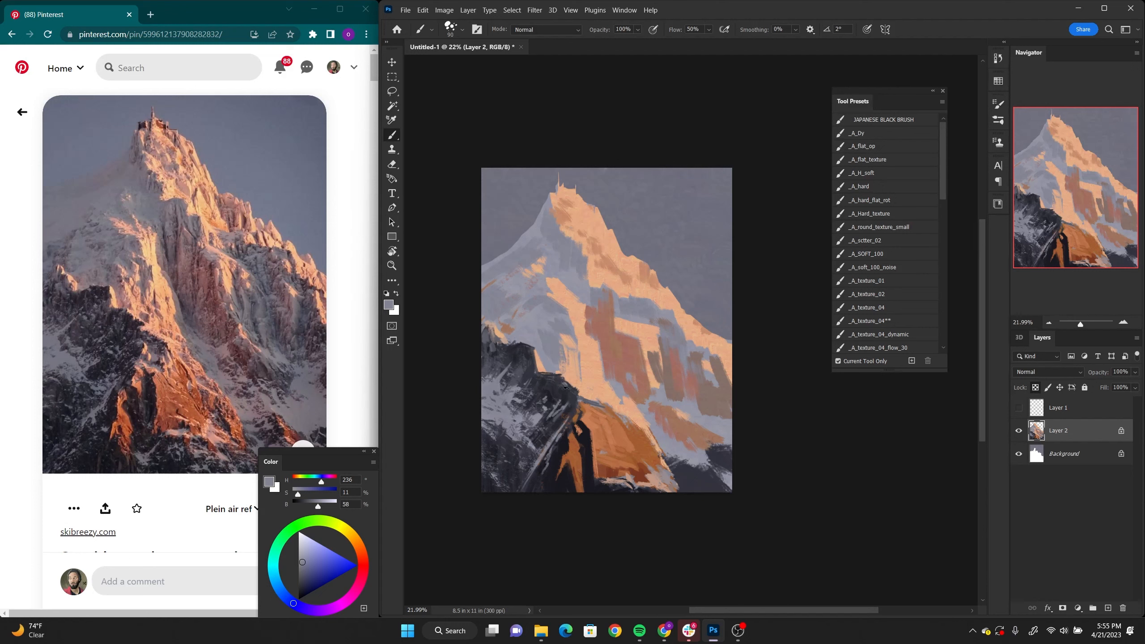
alt+click(583, 351)
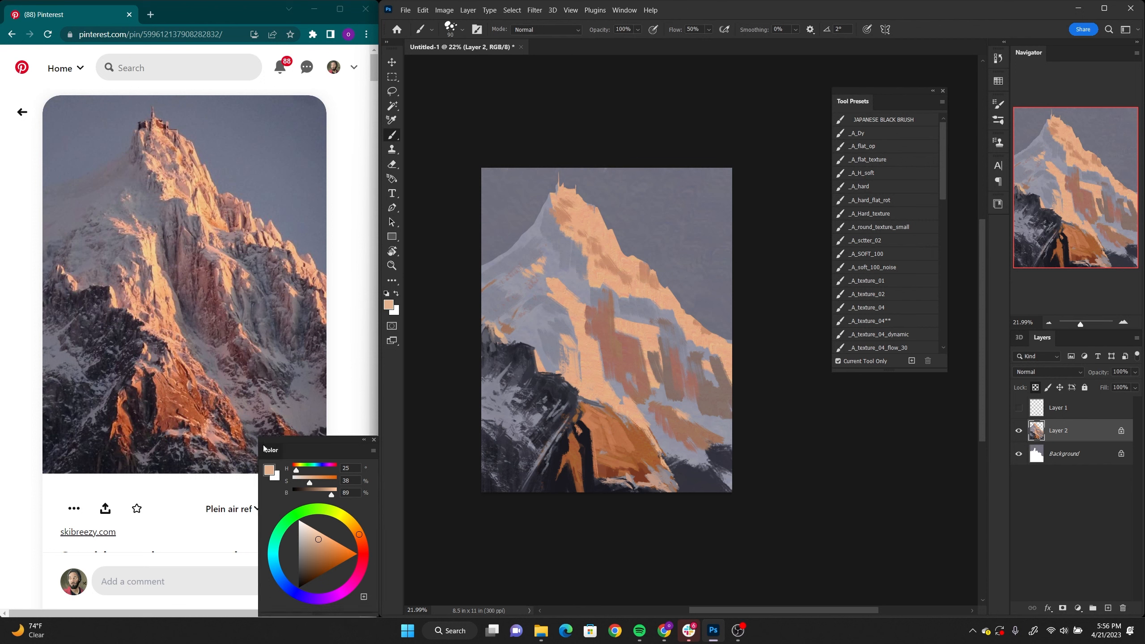
Step: Compare colours over the reference photo and add orange-brown (H 23, S 53, B 71) strokes to the central snow face
drag(268, 462, 172, 298)
mouse_move(266, 391)
mouse_down()
mouse_move(257, 372)
mouse_move(260, 383)
mouse_up()
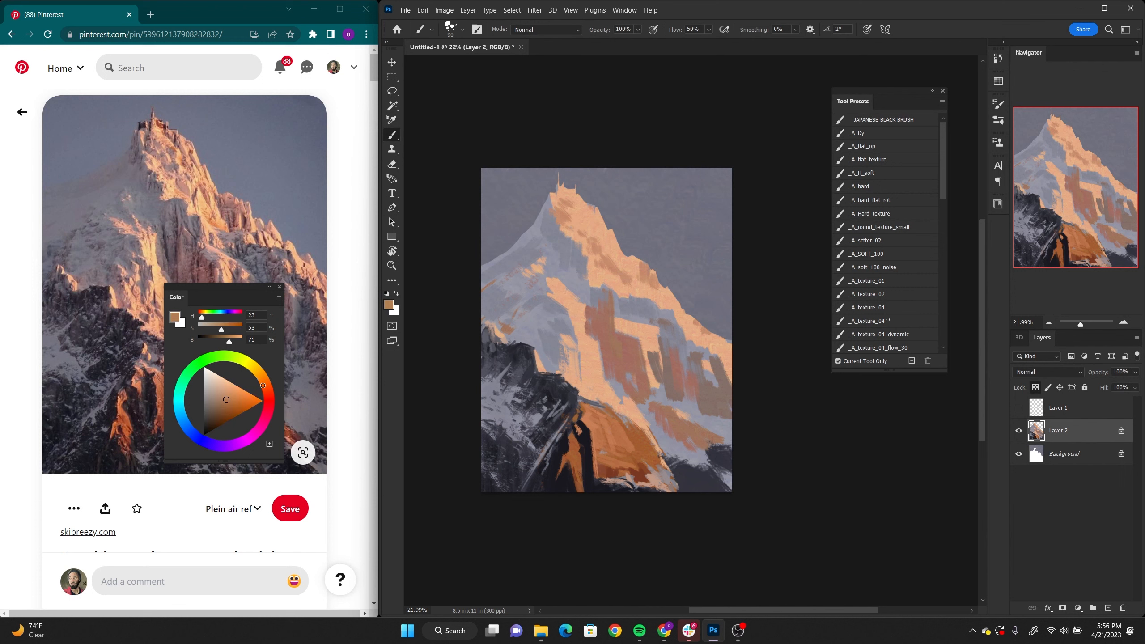
alt+click(590, 342)
alt+click(613, 341)
Step: Uncover more of the reference photo and paint muted pink strokes (H 7, S 33, B 68) over the sunlit snow above the dark ridge
drag(212, 293, 248, 345)
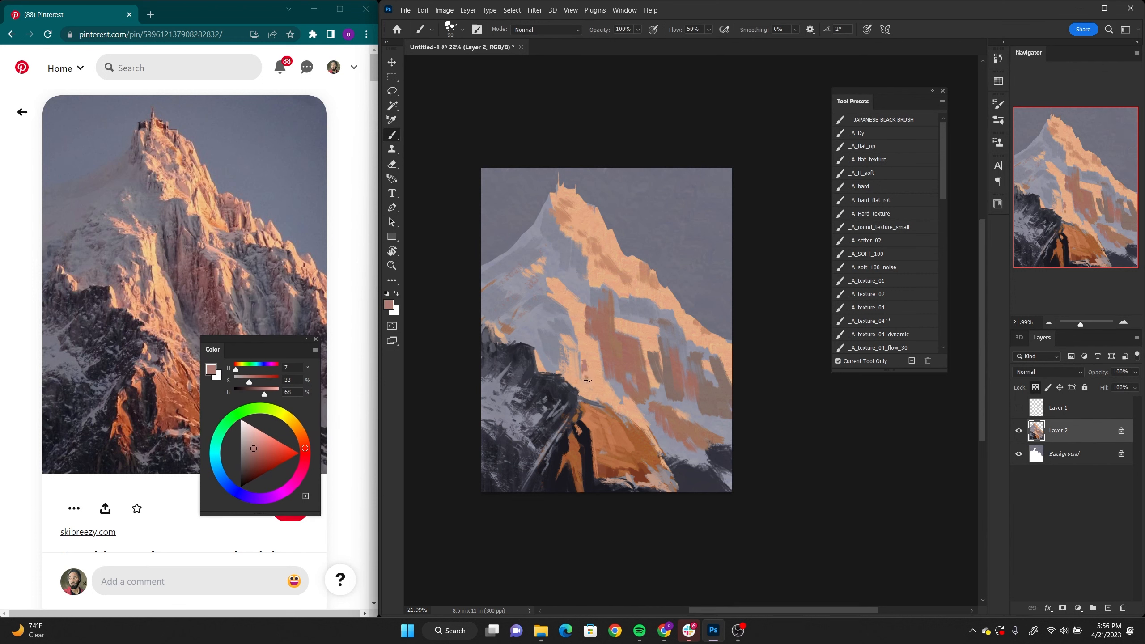
drag(549, 289, 546, 289)
drag(553, 346, 546, 373)
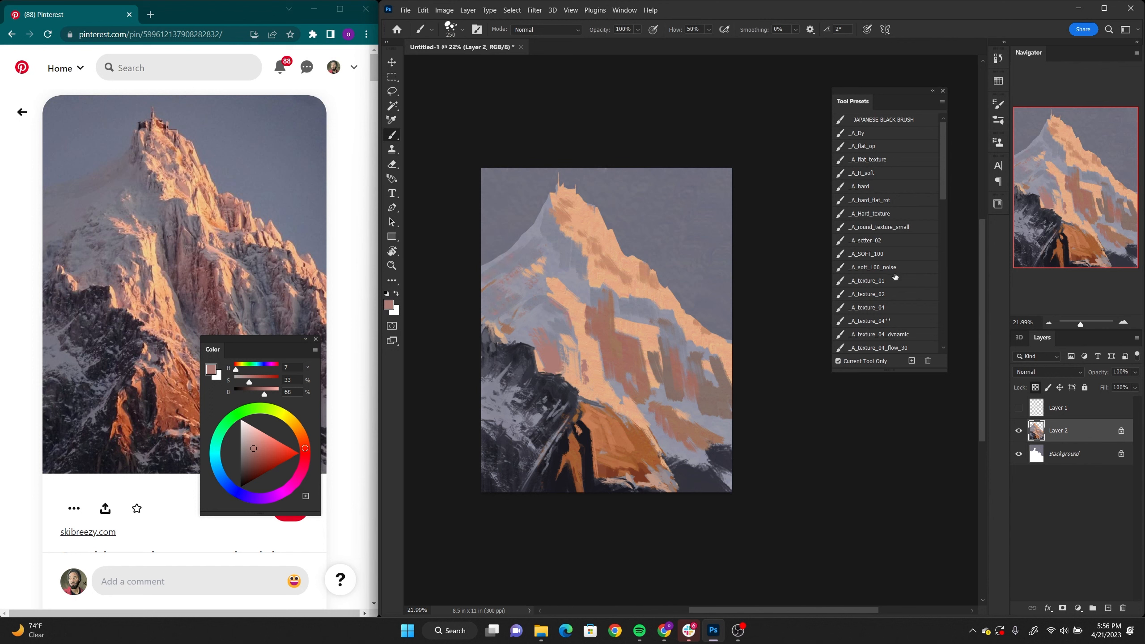
Step: Switch to the _A_texture_07 brush and enlarge its tip to 800 pixels
key(bracketright)
key(bracketright)
key(bracketright)
key(bracketright)
key(bracketright)
key(bracketright)
scroll(907, 234, down, 4)
click(907, 231)
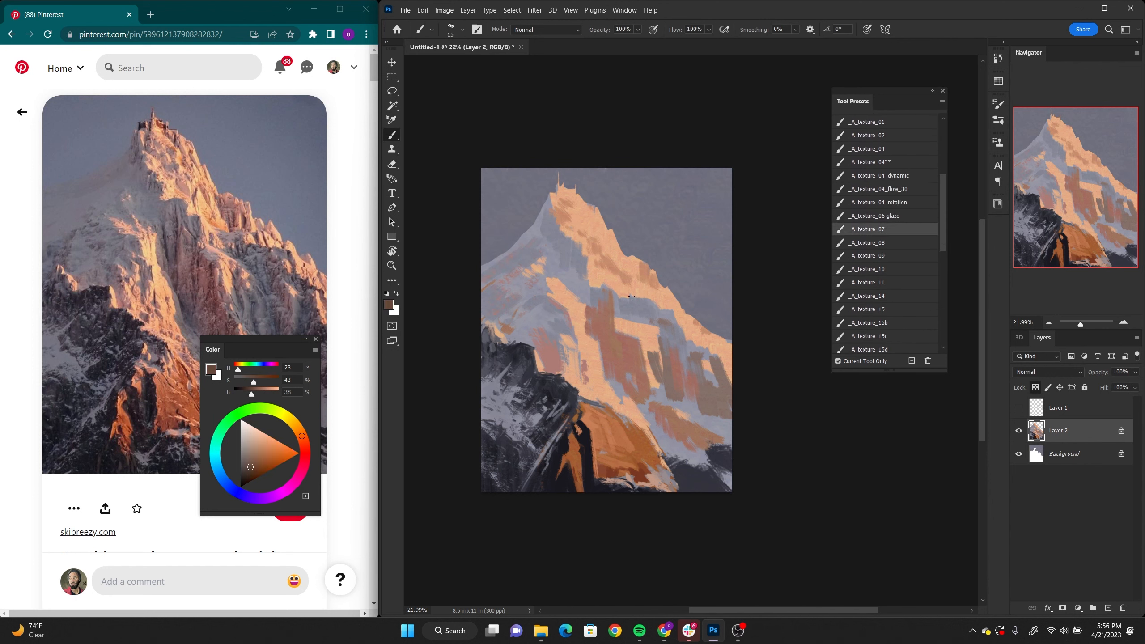
key(bracketright)
key(bracketright)
key(bracketright)
key(bracketright)
key(bracketright)
key(bracketright)
key(bracketright)
key(bracketright)
key(bracketright)
key(bracketright)
key(bracketright)
key(bracketright)
key(bracketright)
key(bracketright)
key(bracketright)
key(bracketright)
key(bracketright)
key(bracketright)
key(bracketright)
key(bracketright)
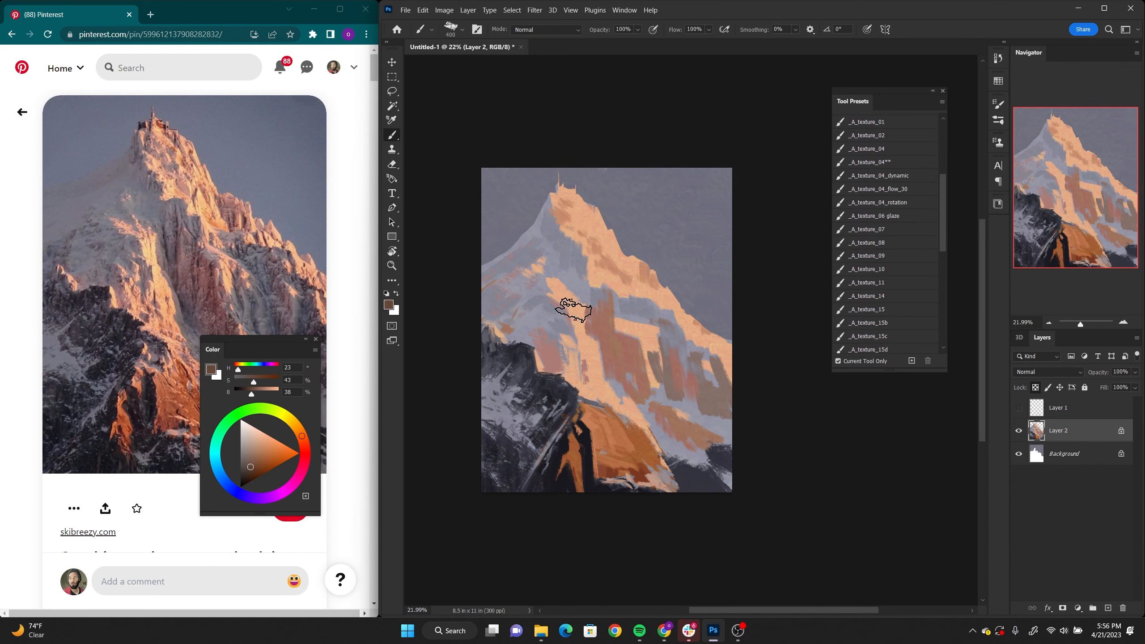
key(bracketright)
key(bracketright)
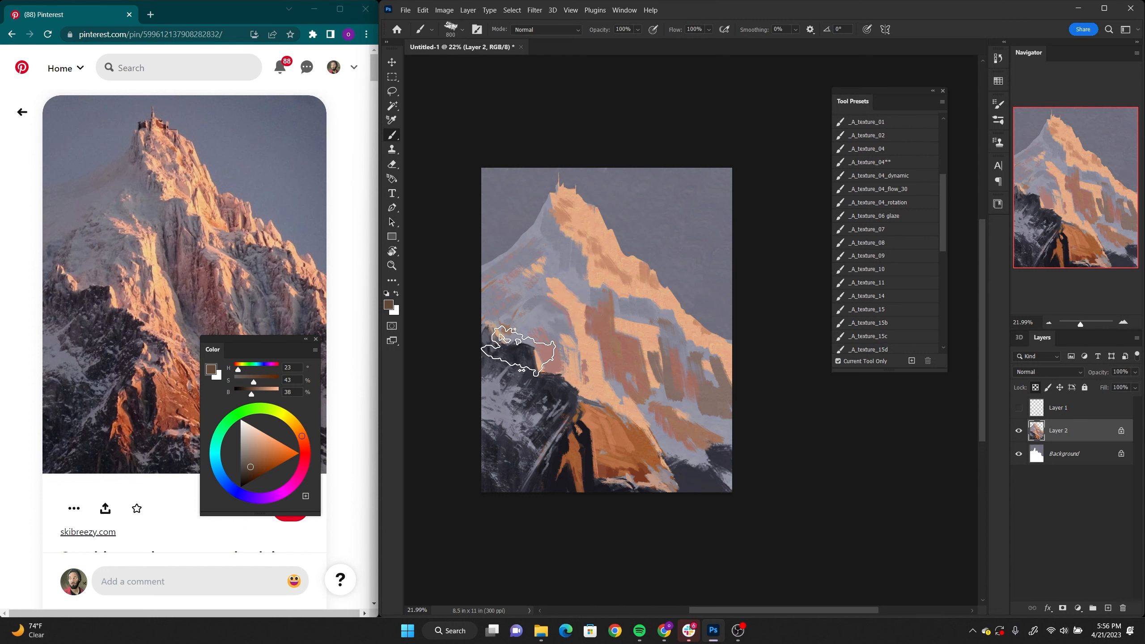
Step: Add texture to the mountain with sampled dark blue-grey (H 224, S 20, B 21) and grey-brown (H 15, S 23, B 52)
alt+click(522, 340)
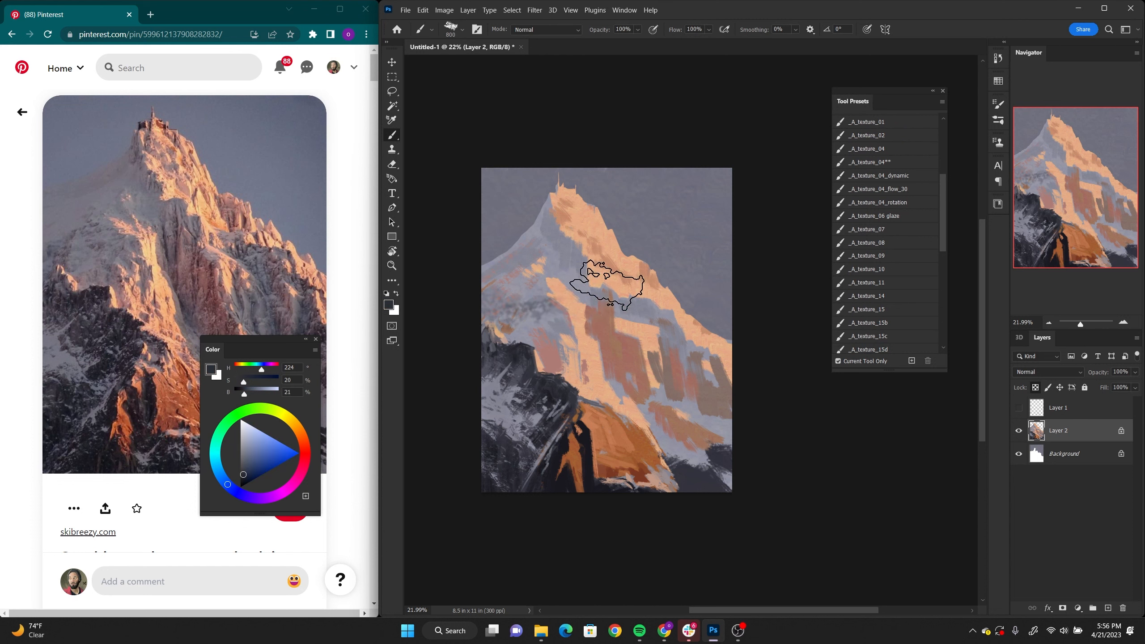
alt+click(675, 370)
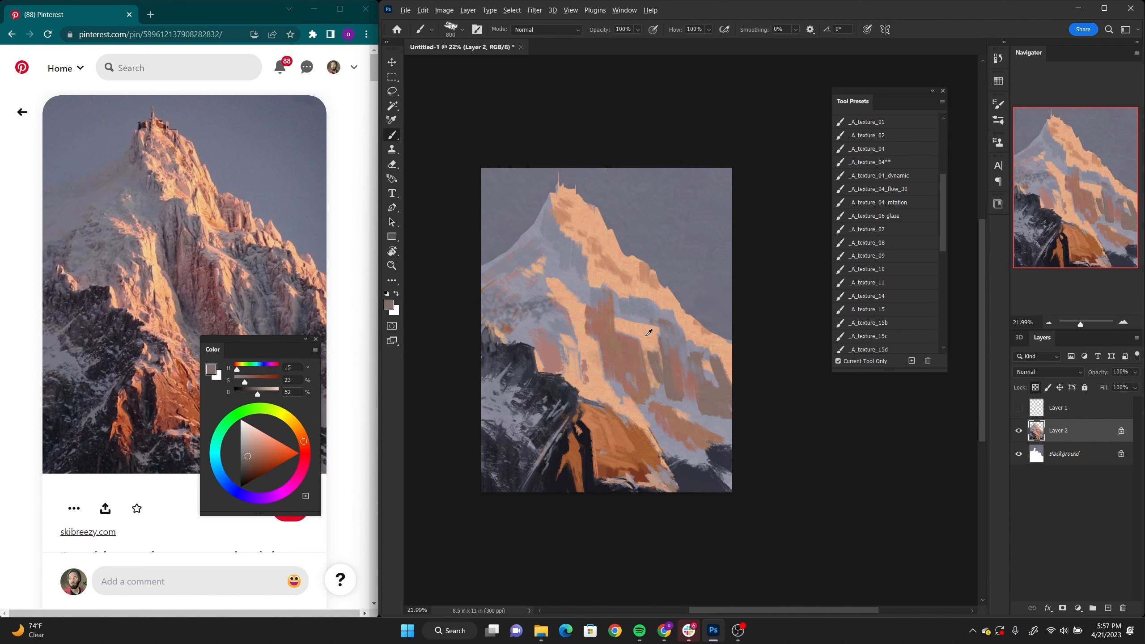
alt+click(630, 352)
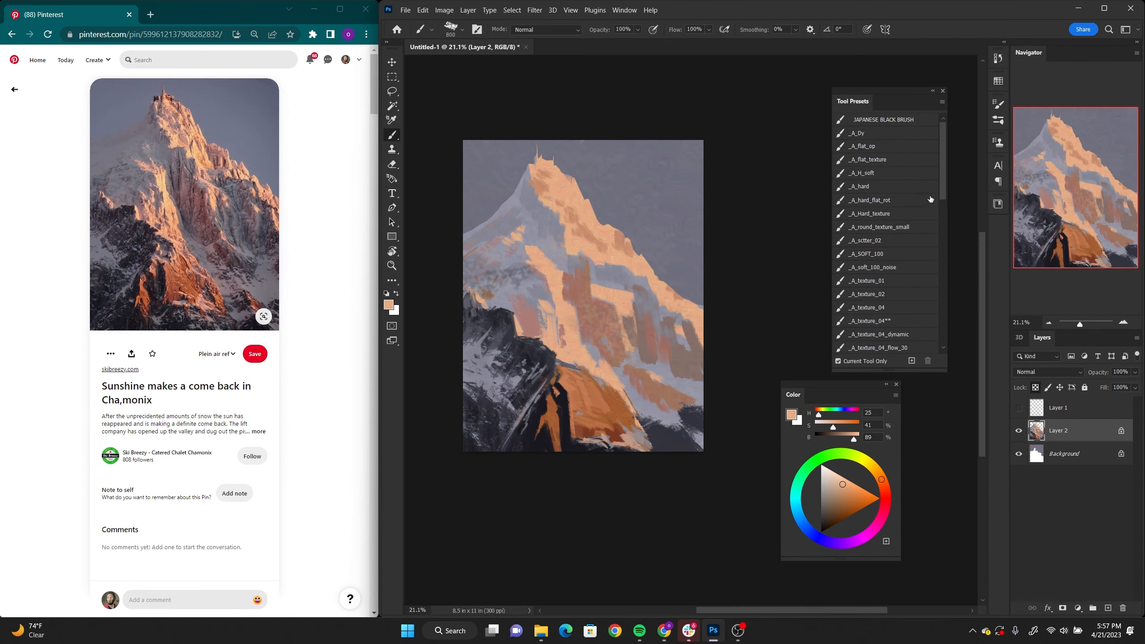
Step: Using a 300-pixel texture brush, refine the snow with sampled greys (H 229, S 13, B 64; H 222, S 11, B 58) and peach (H 22, S 37, B 85)
scroll(902, 269, up, 3)
click(903, 269)
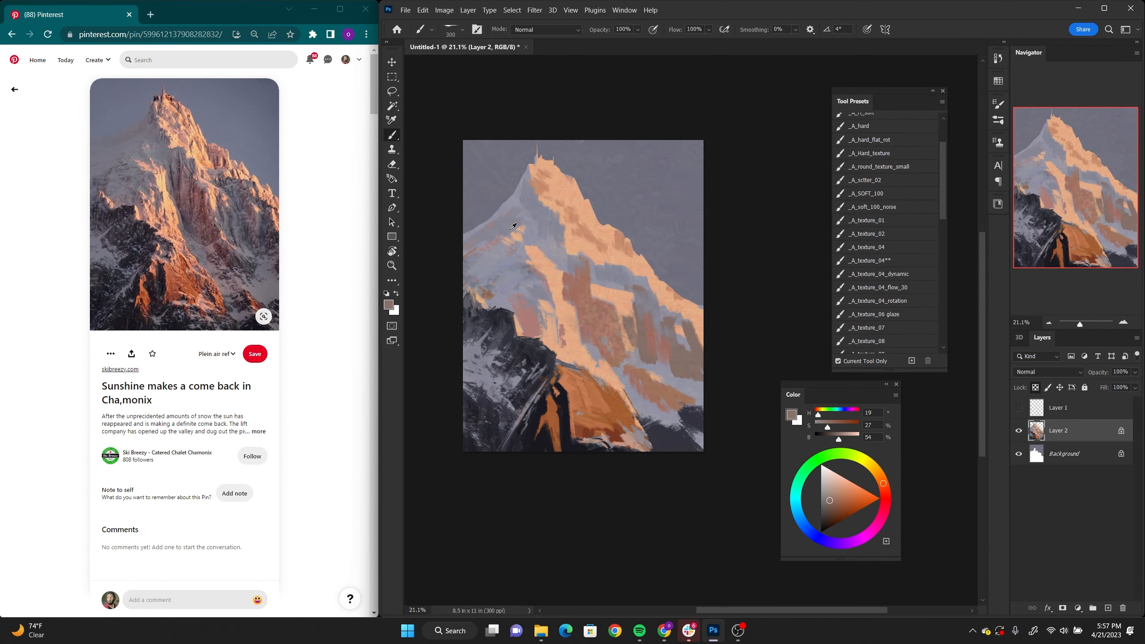
alt+click(483, 254)
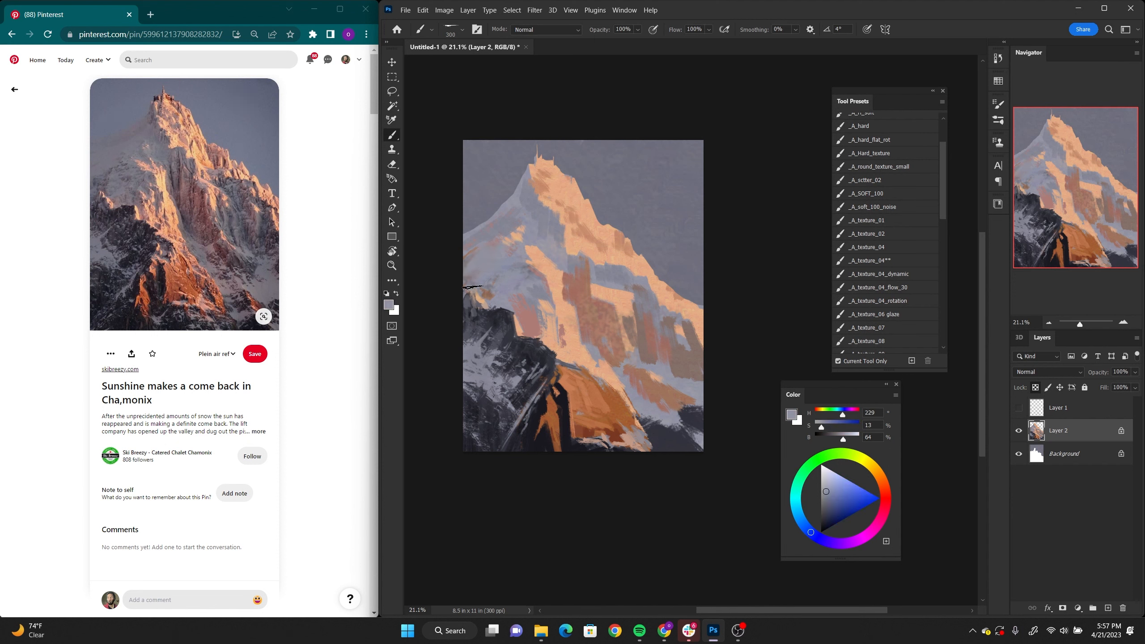
alt+click(541, 200)
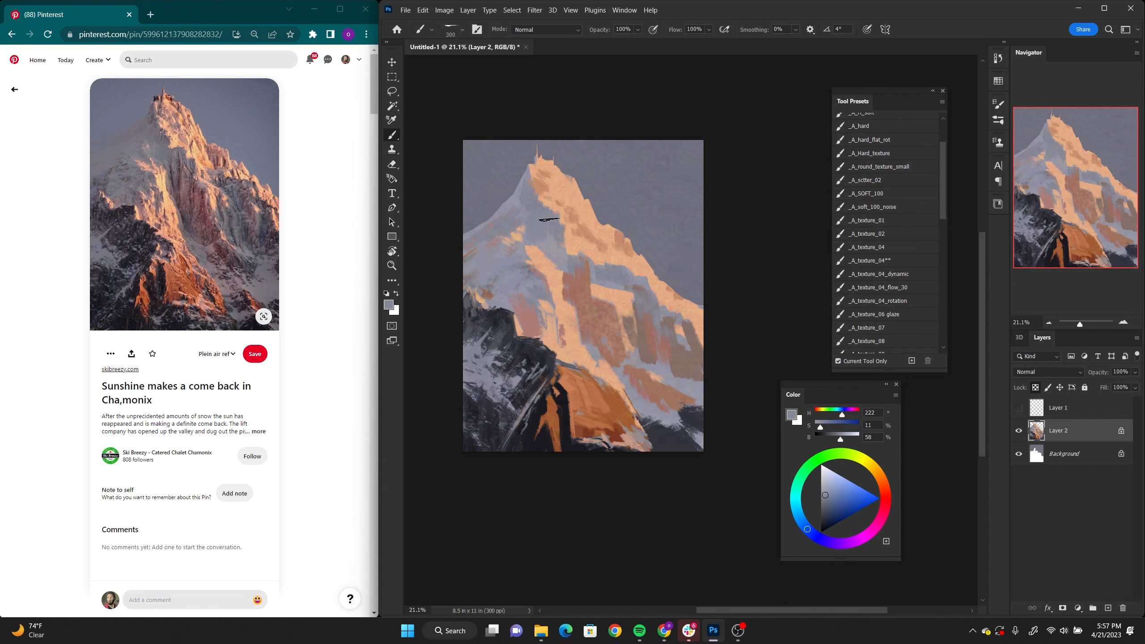
alt+click(635, 264)
alt+click(635, 263)
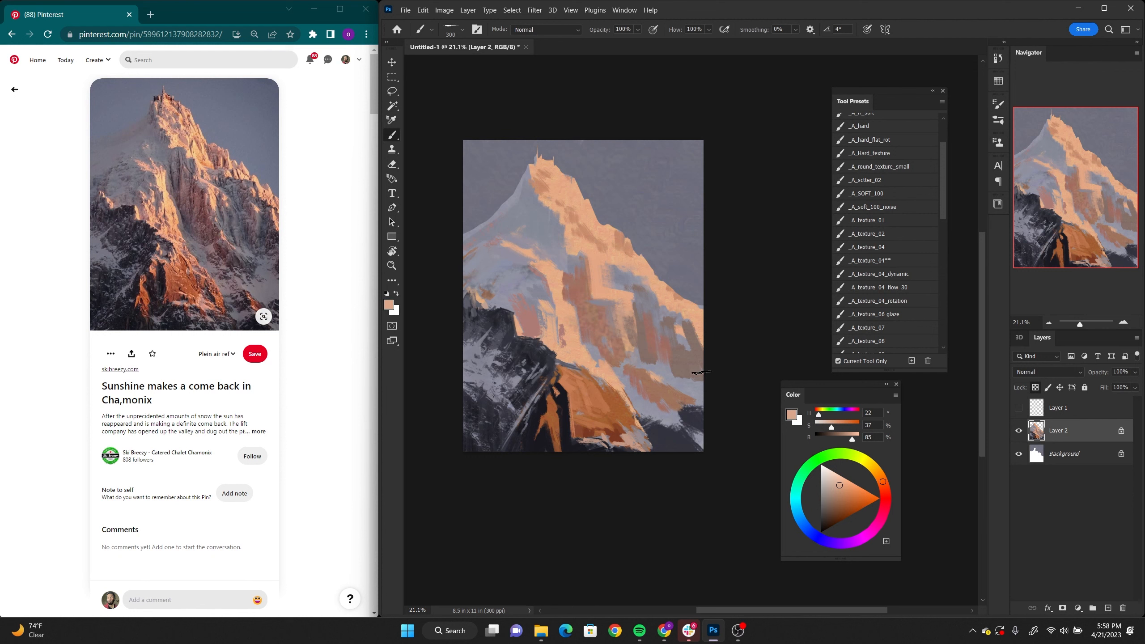
key(z)
drag(694, 398, 720, 416)
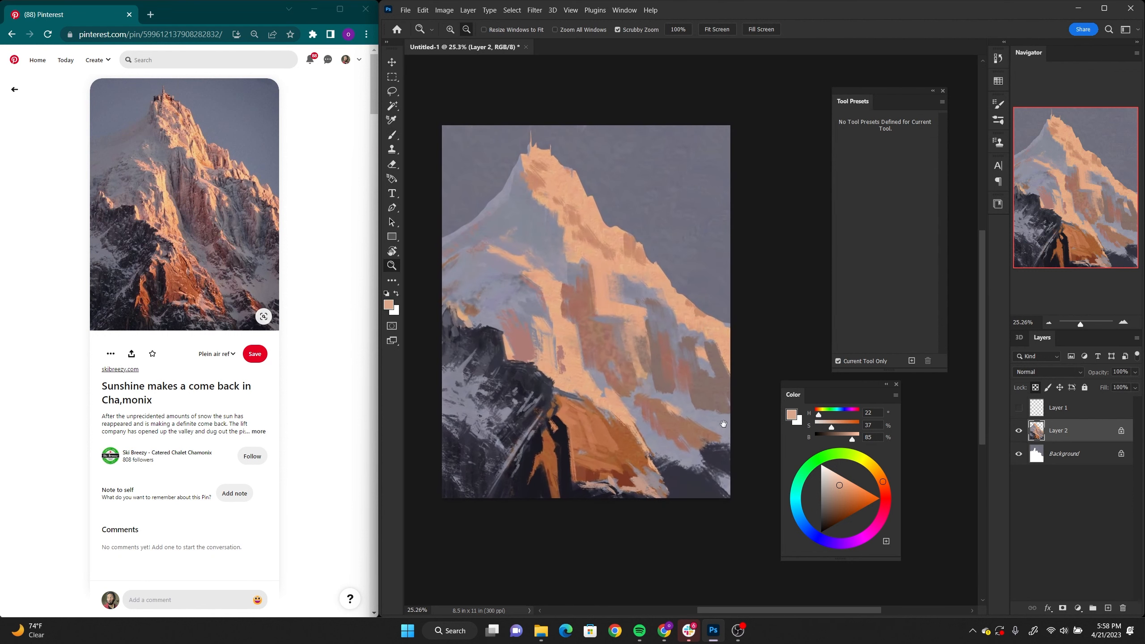
mouse_move(703, 414)
mouse_down()
mouse_move(676, 413)
mouse_move(717, 414)
mouse_move(702, 412)
mouse_up()
key(b)
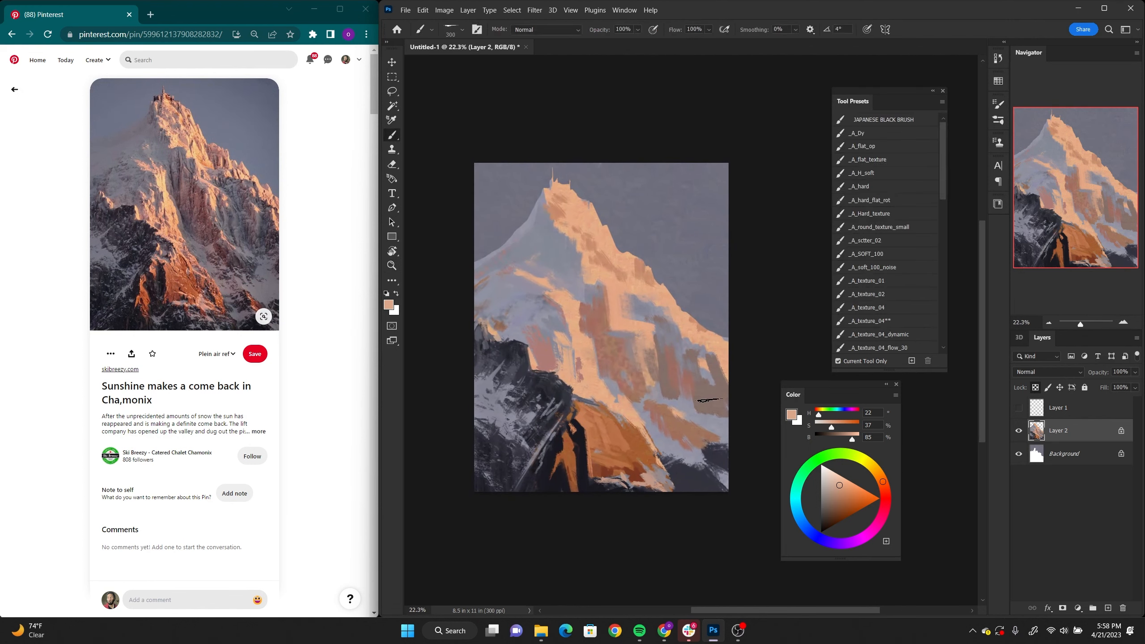
drag(672, 431, 663, 412)
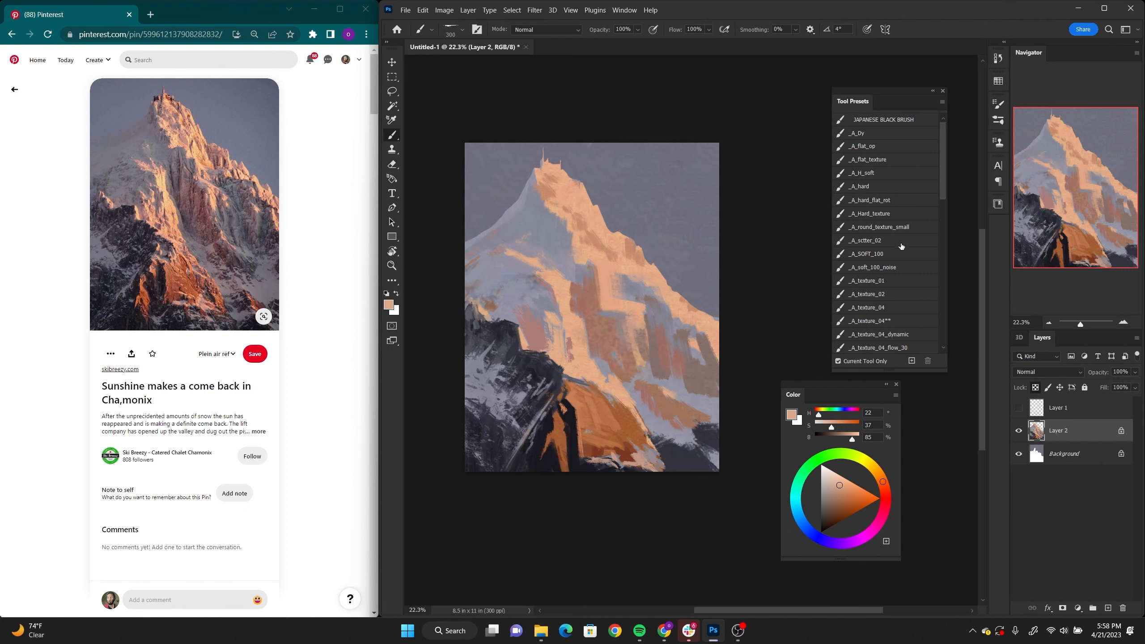
click(923, 186)
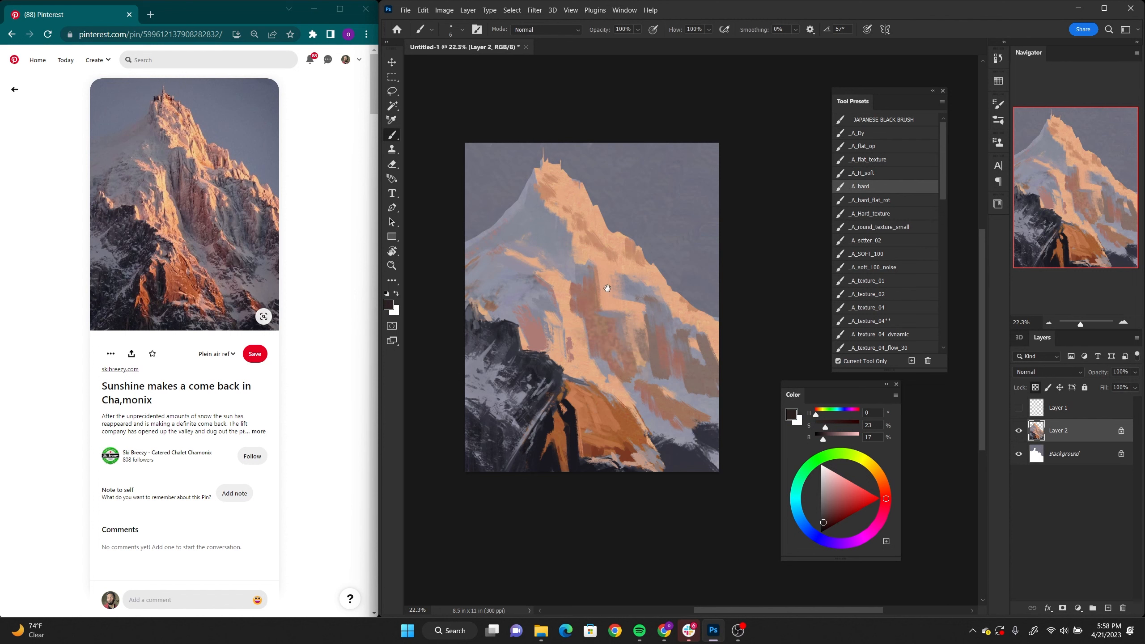
drag(607, 287, 606, 304)
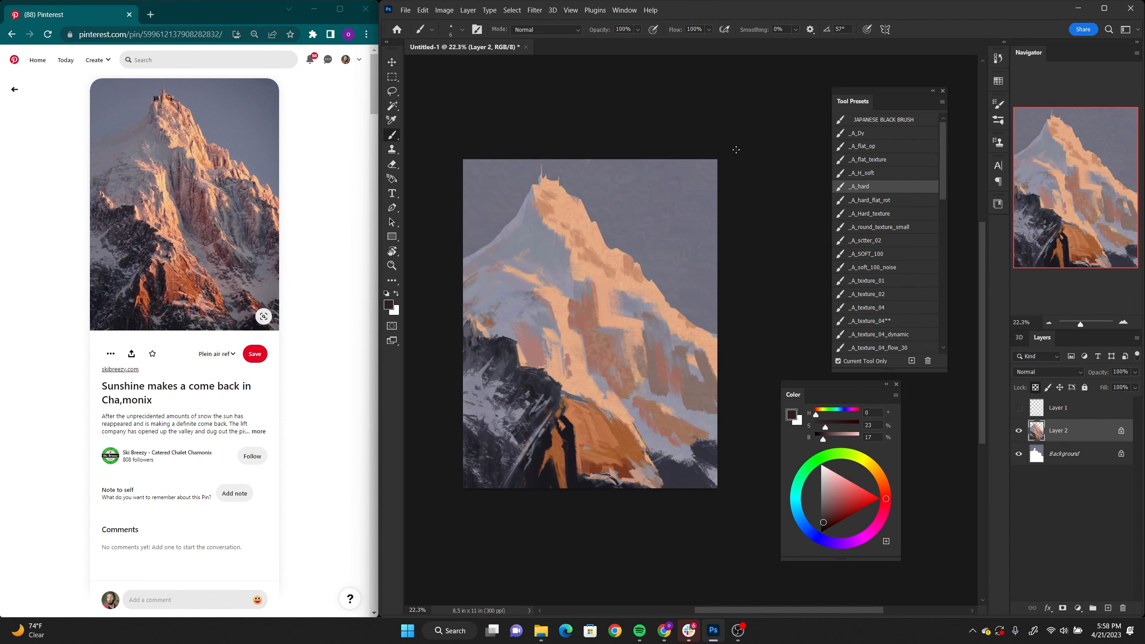
Step: With the _A_texture_01 brush, streak the snow below the summit using sampled peach (H 29, S 40, B 89) and dark blue-grey (H 233, S 15, B 23)
mouse_move(946, 190)
mouse_down()
mouse_move(945, 240)
mouse_move(942, 150)
mouse_move(940, 162)
mouse_up()
click(905, 279)
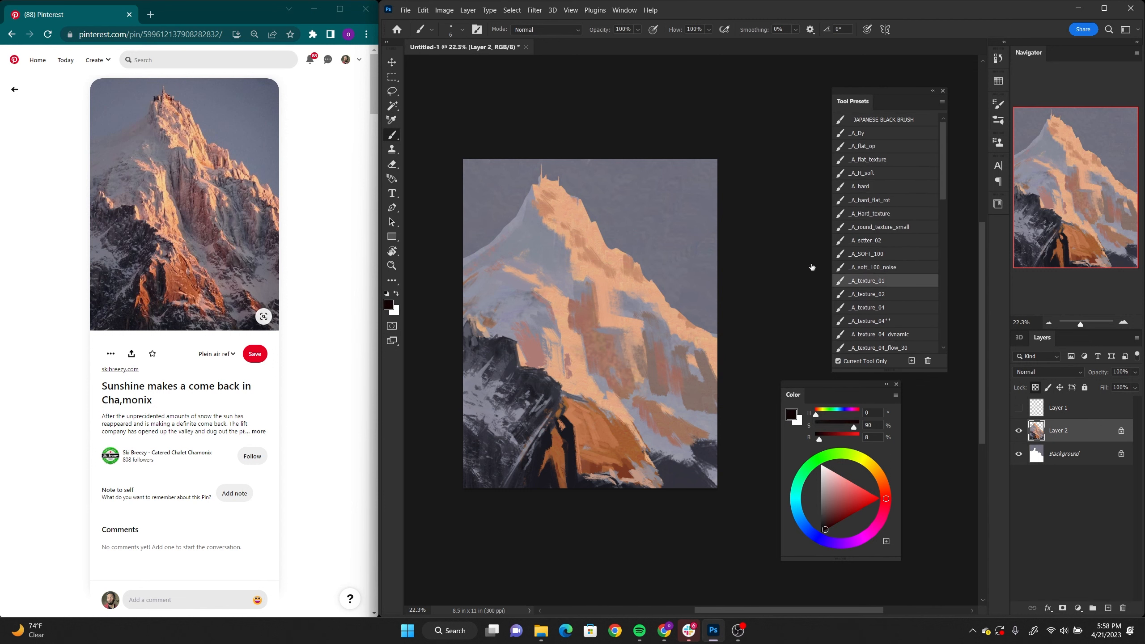
alt+click(622, 267)
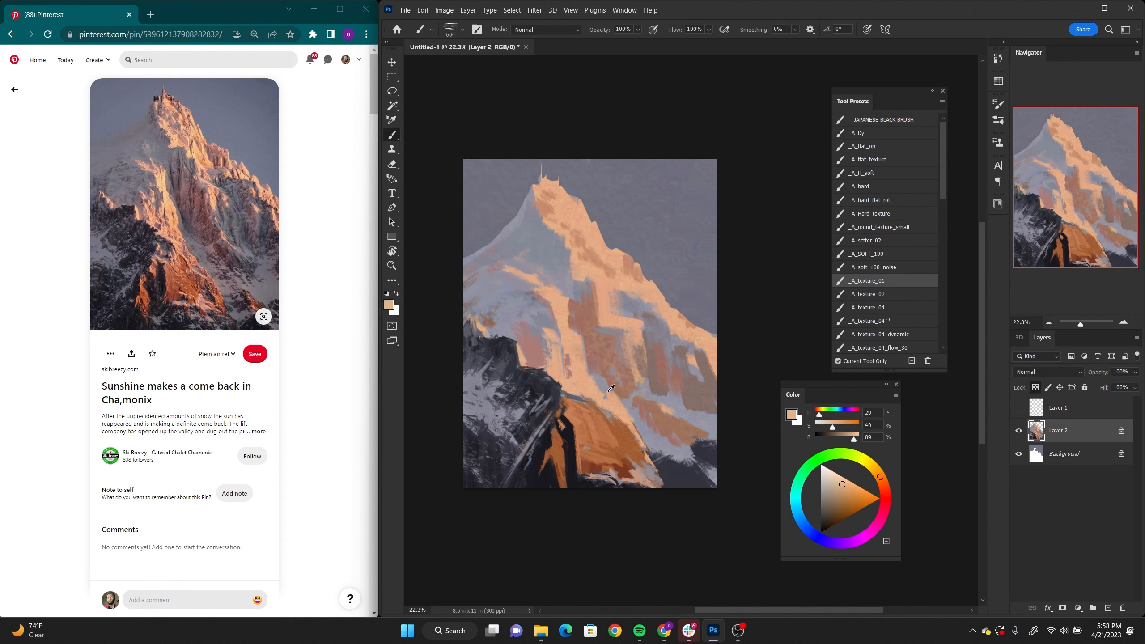
alt+click(554, 392)
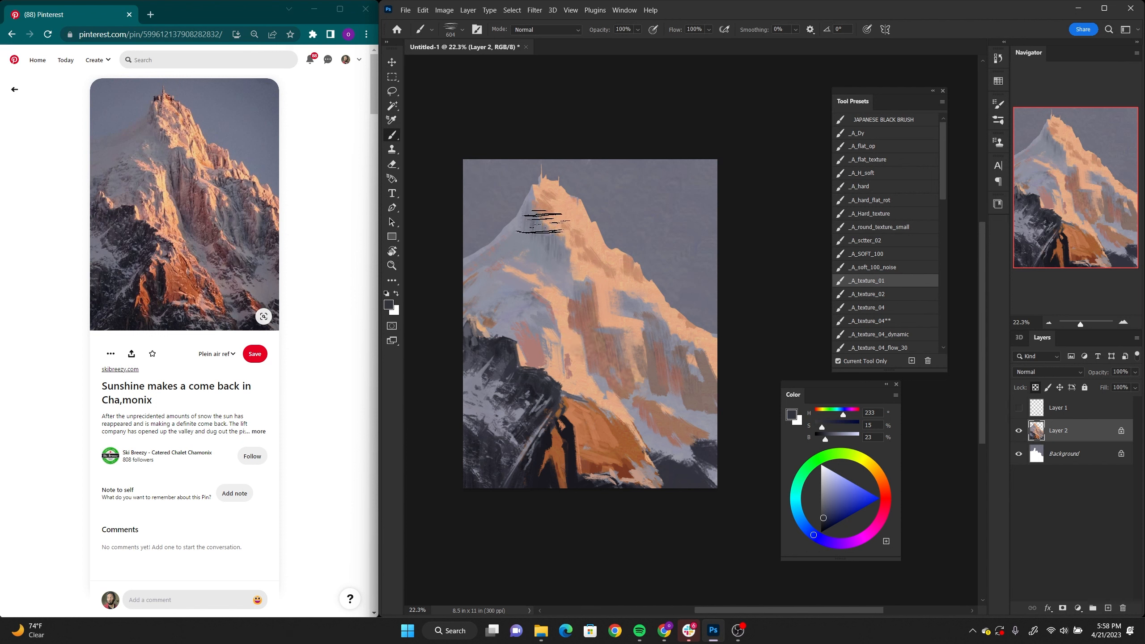
Step: Refine the shaded snow below the summit with the _A_texture_07 brush at 50 pixels, using sampled greys and peach (H 23, S 41, B 87)
drag(939, 201, 940, 230)
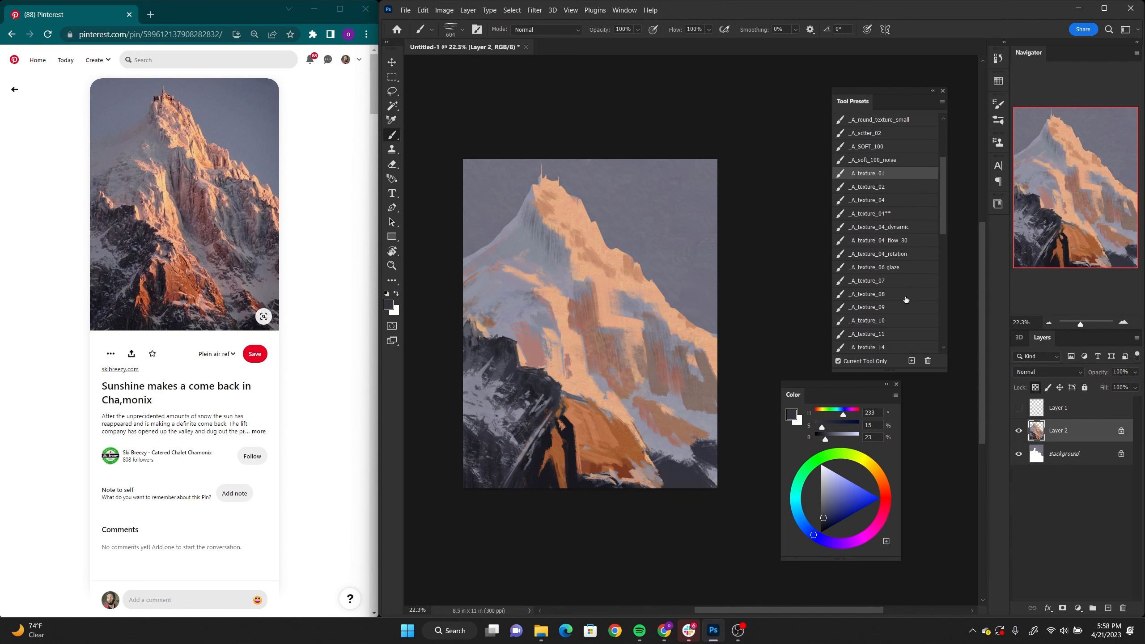
click(895, 280)
alt+click(542, 256)
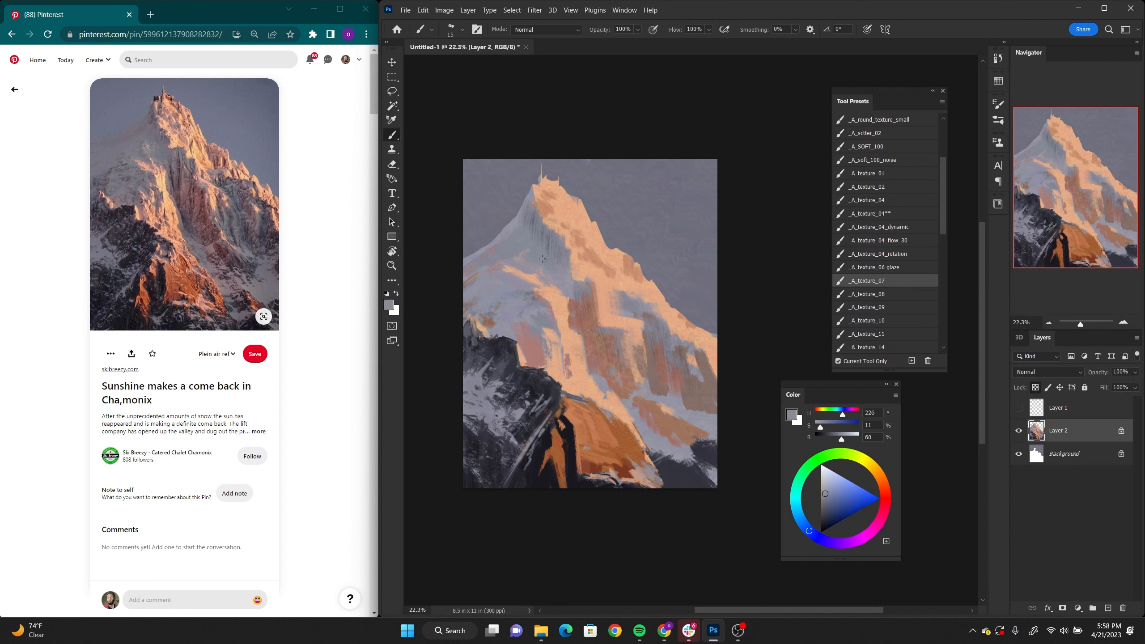
key(bracketright)
key(bracketright)
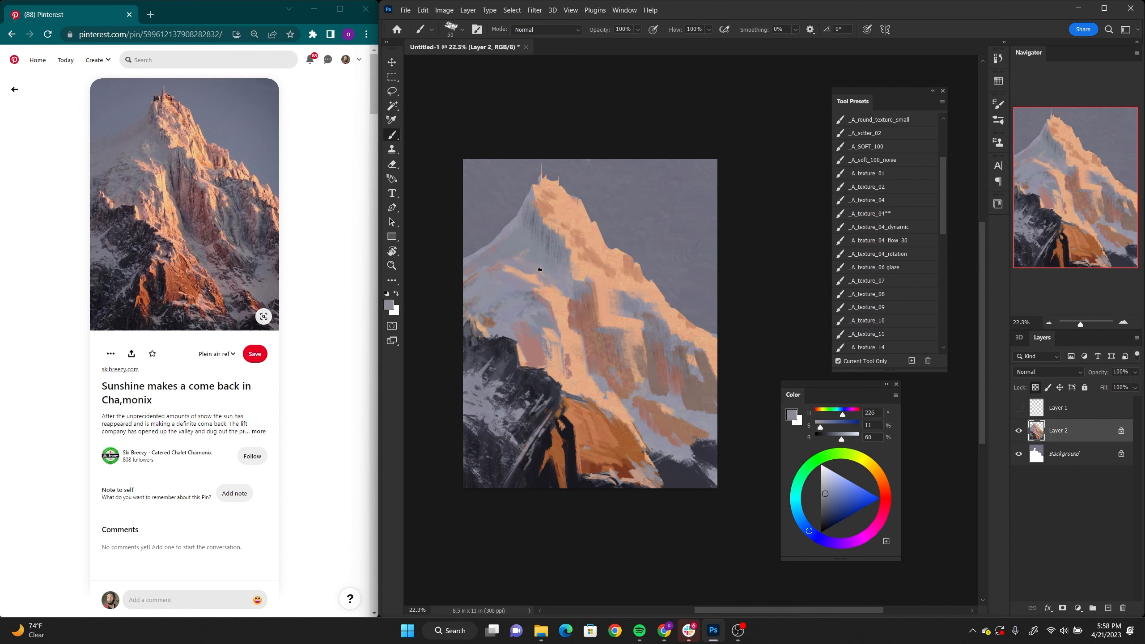
alt+click(540, 244)
alt+click(563, 228)
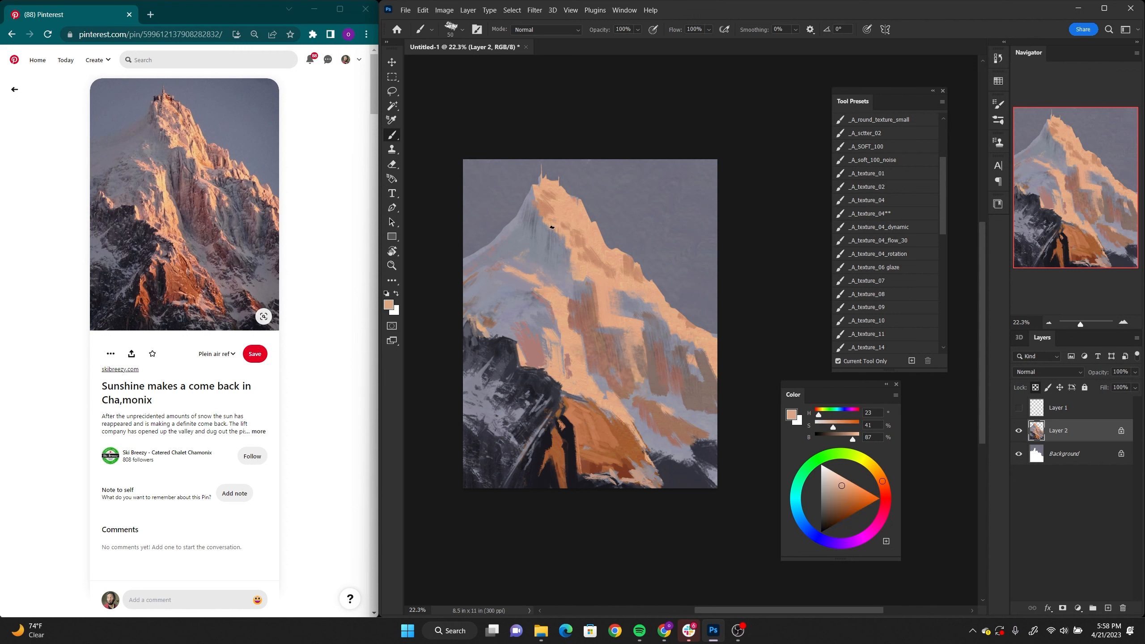
alt+click(523, 233)
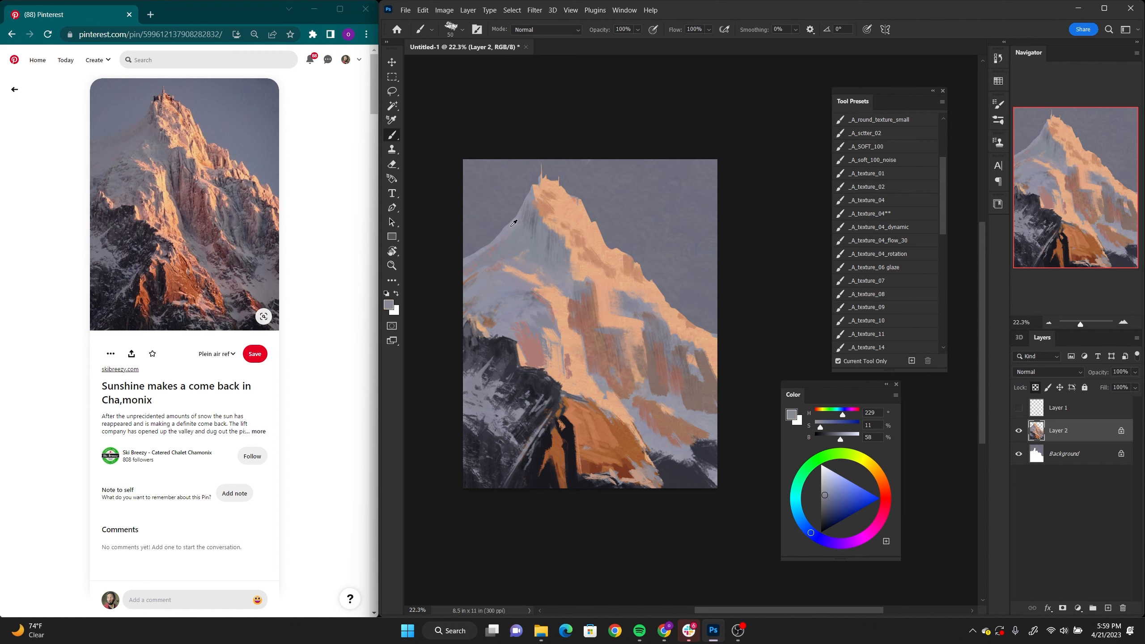
alt+click(516, 231)
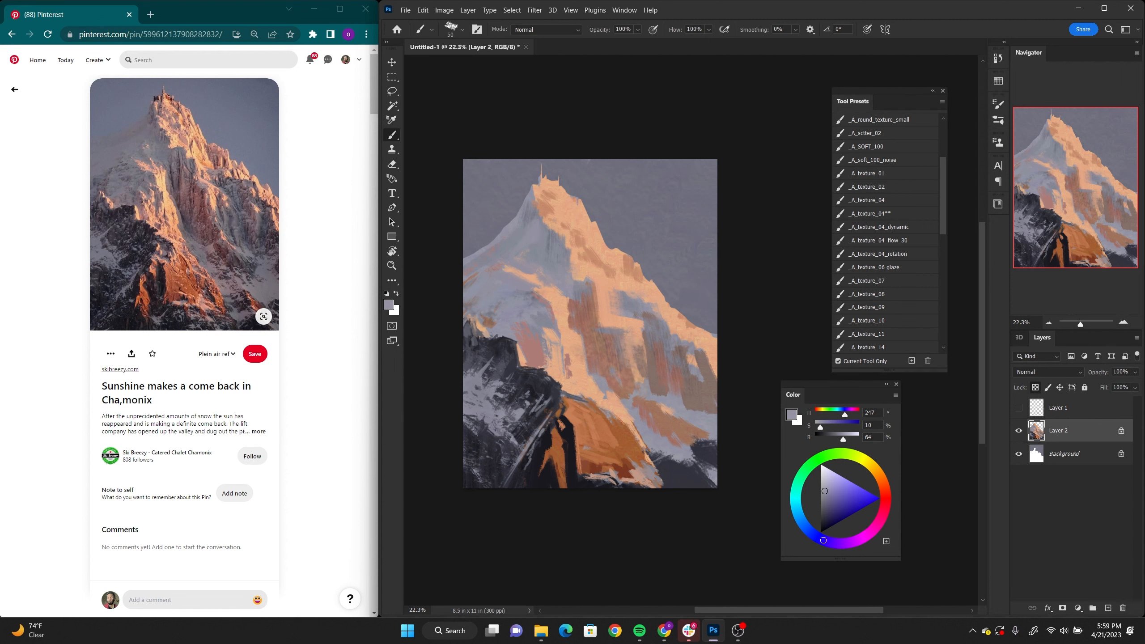
Step: Touch up the sunlit snow with sampled pink (H 6, S 32, B 68) and mauve-greys (H 250, S 11, B 63; H 277, S 8, B 63)
alt+click(527, 322)
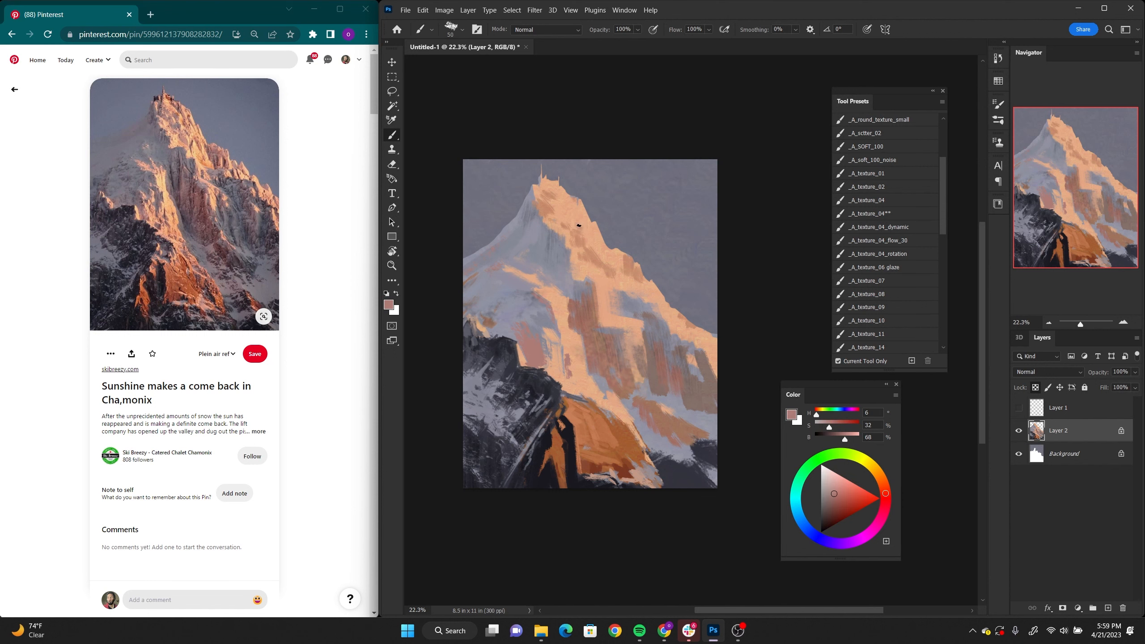
drag(567, 210, 536, 190)
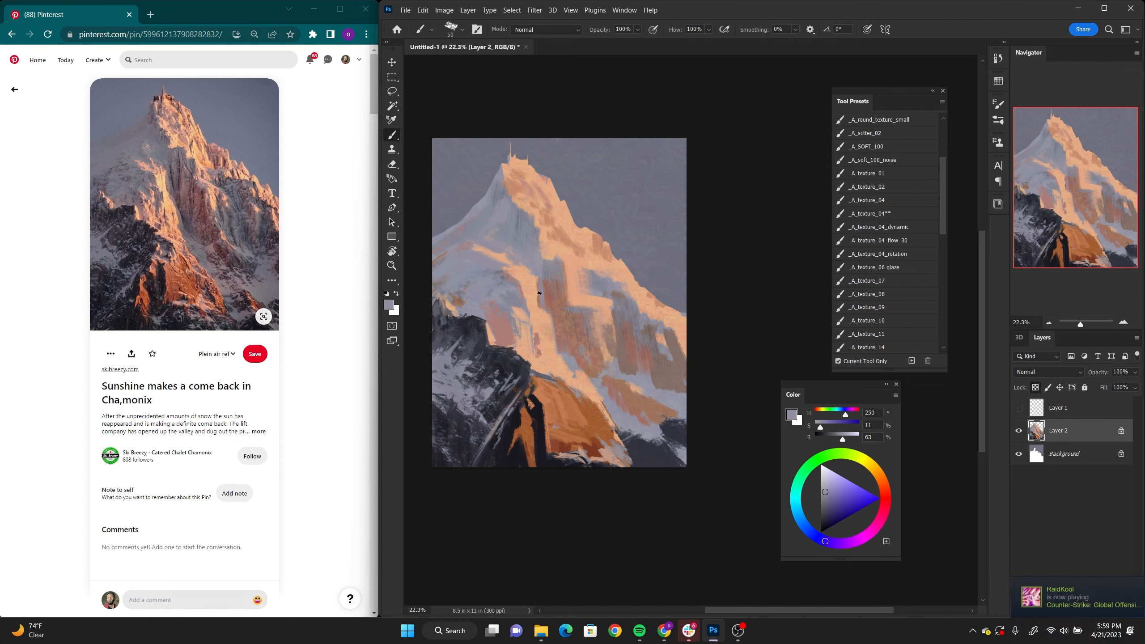
alt+click(537, 296)
alt+click(542, 293)
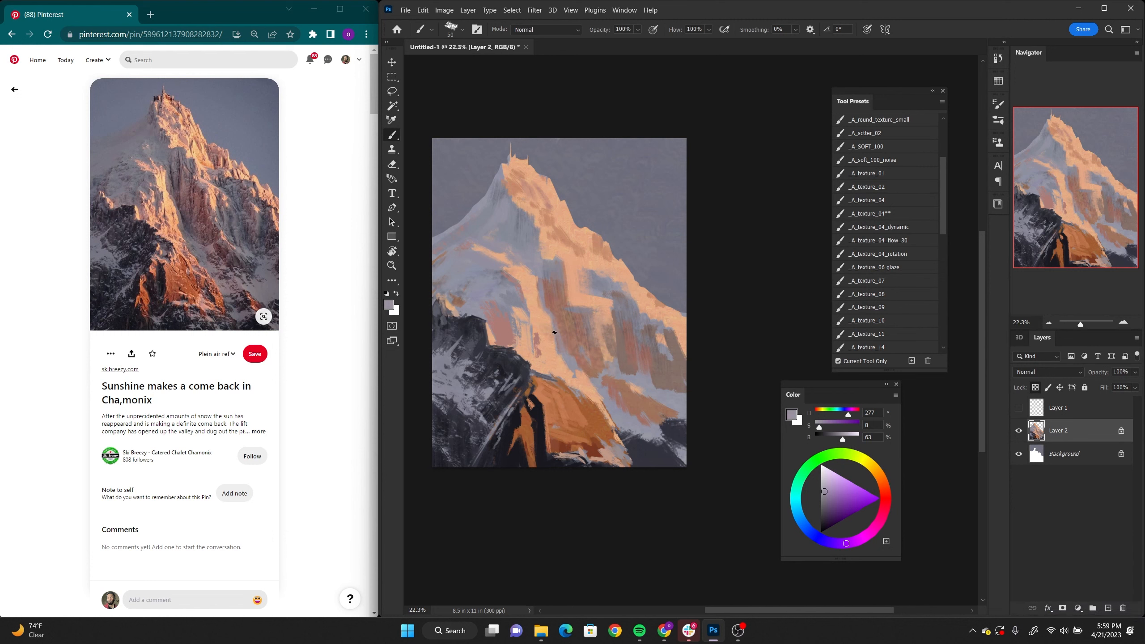
drag(466, 364, 455, 359)
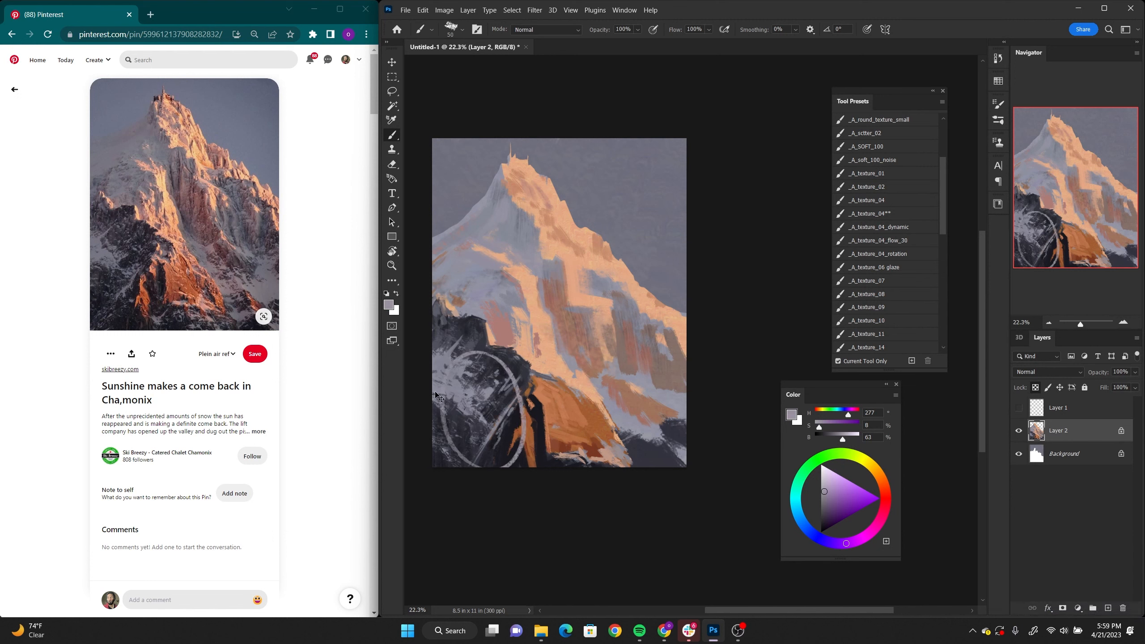
key(ctrl+z)
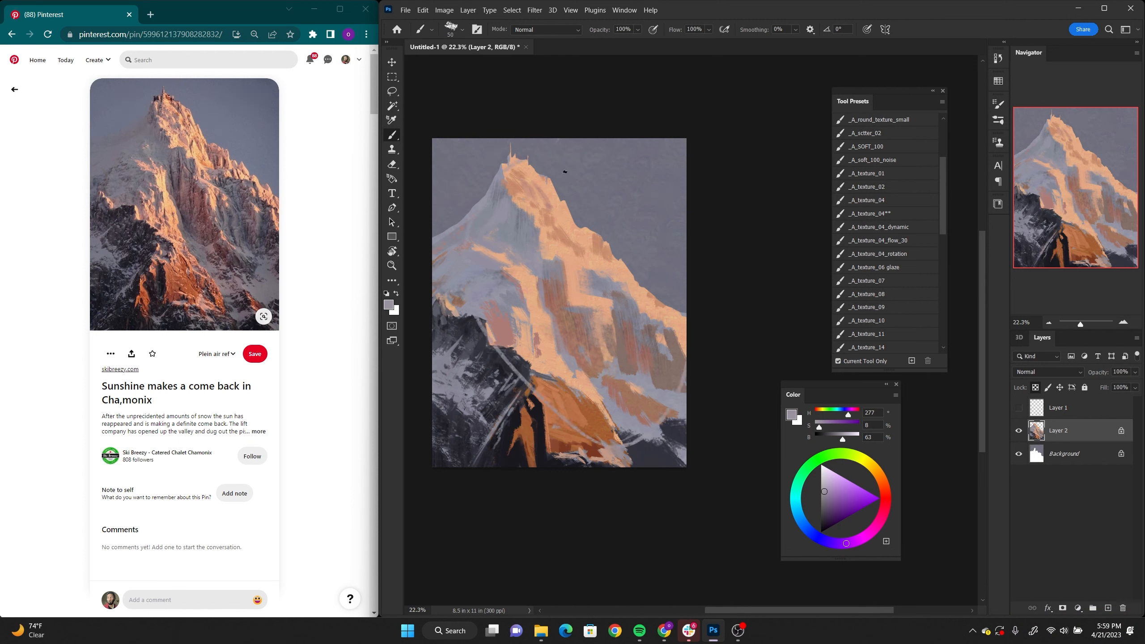
drag(602, 356, 653, 377)
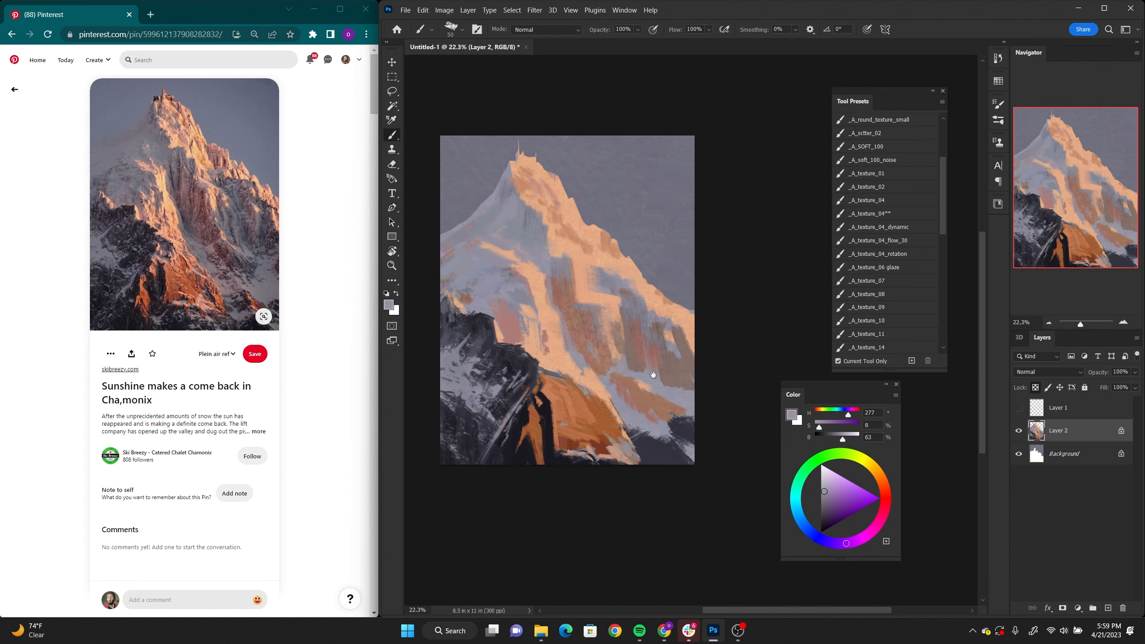
drag(593, 464, 589, 387)
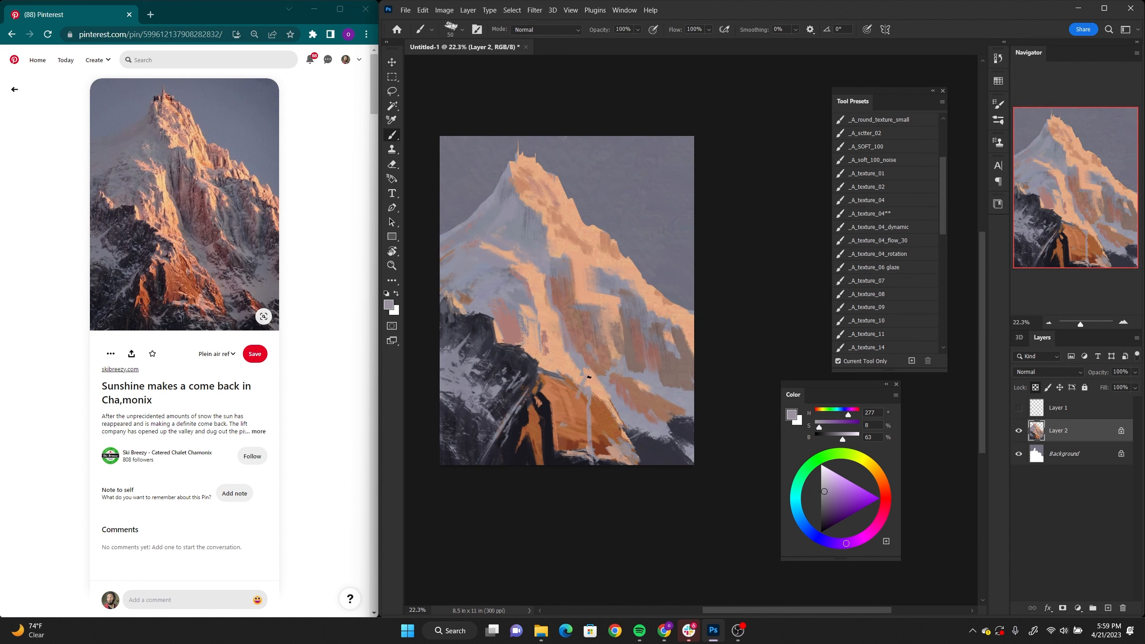
key(ctrl+z)
Step: With the _A_texture_11 brush at 300 pixels, paint near-black blue (H 247, S 20, B 17) along the base of the orange rock
key(z)
drag(652, 422, 654, 415)
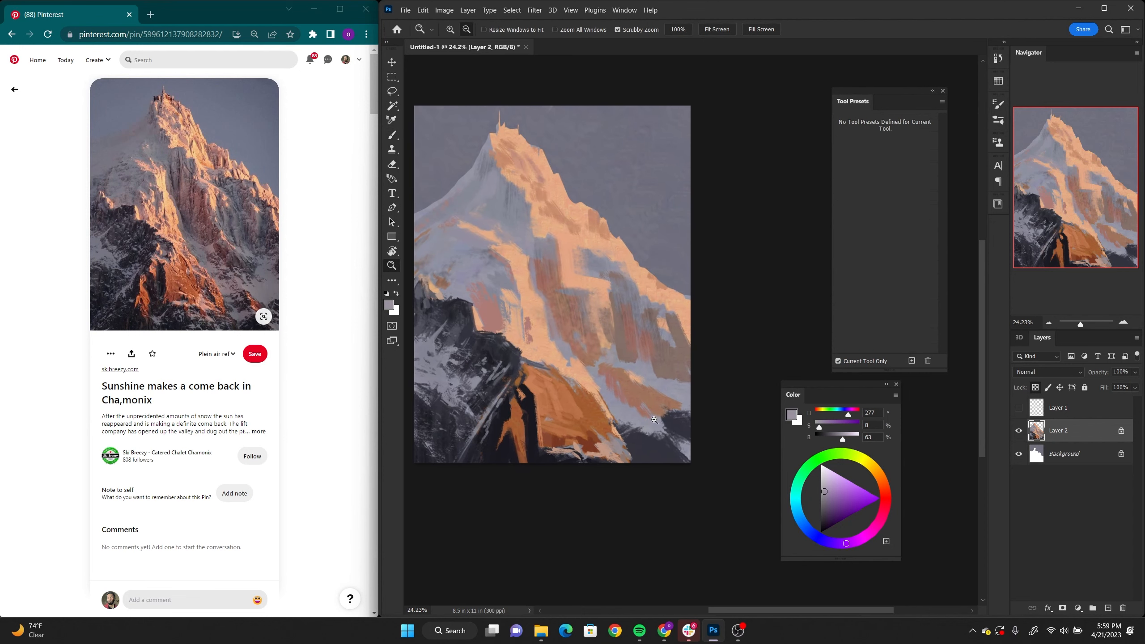
key(b)
drag(941, 181, 945, 264)
scroll(883, 225, up, 1)
click(866, 197)
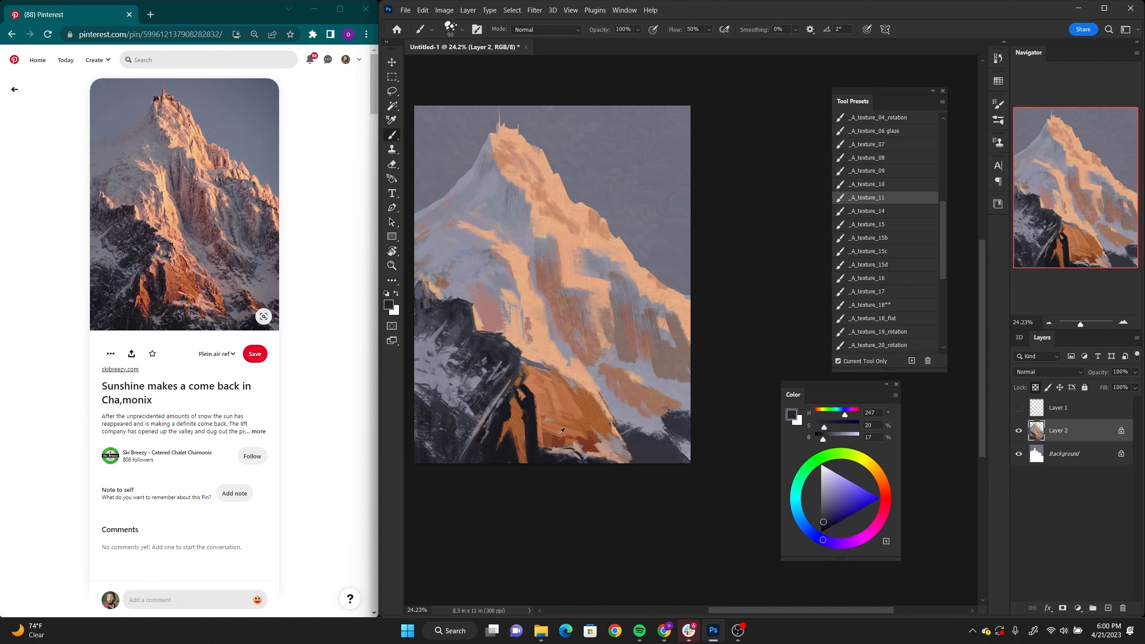
alt+click(556, 451)
key(bracketright)
key(bracketright)
key(bracketright)
key(bracketright)
key(bracketright)
key(bracketright)
key(bracketright)
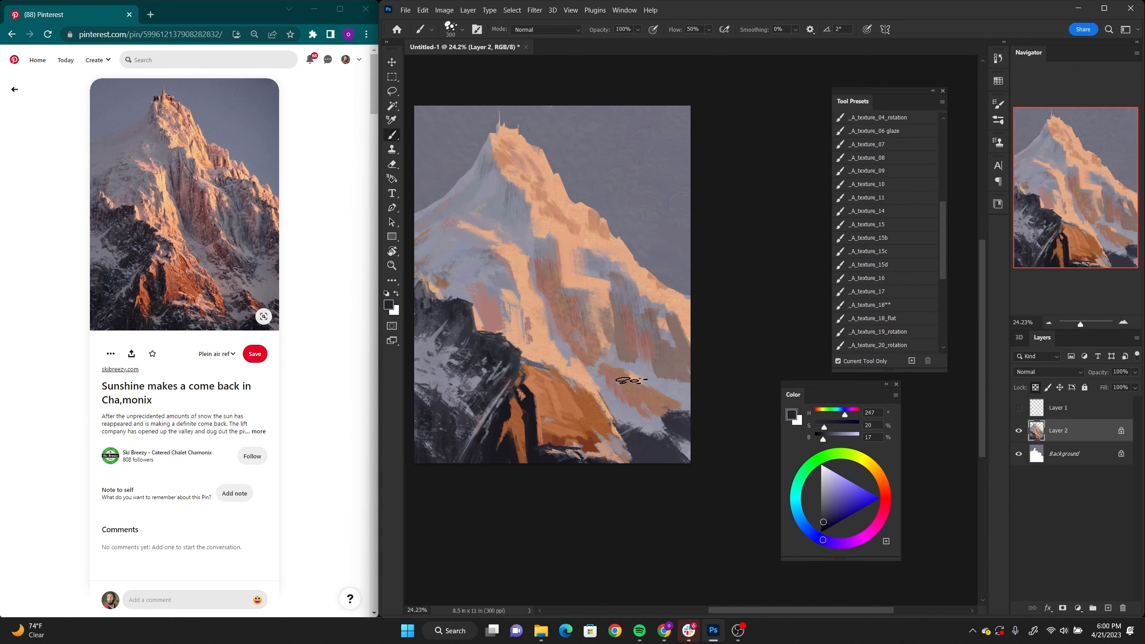
drag(618, 399, 642, 402)
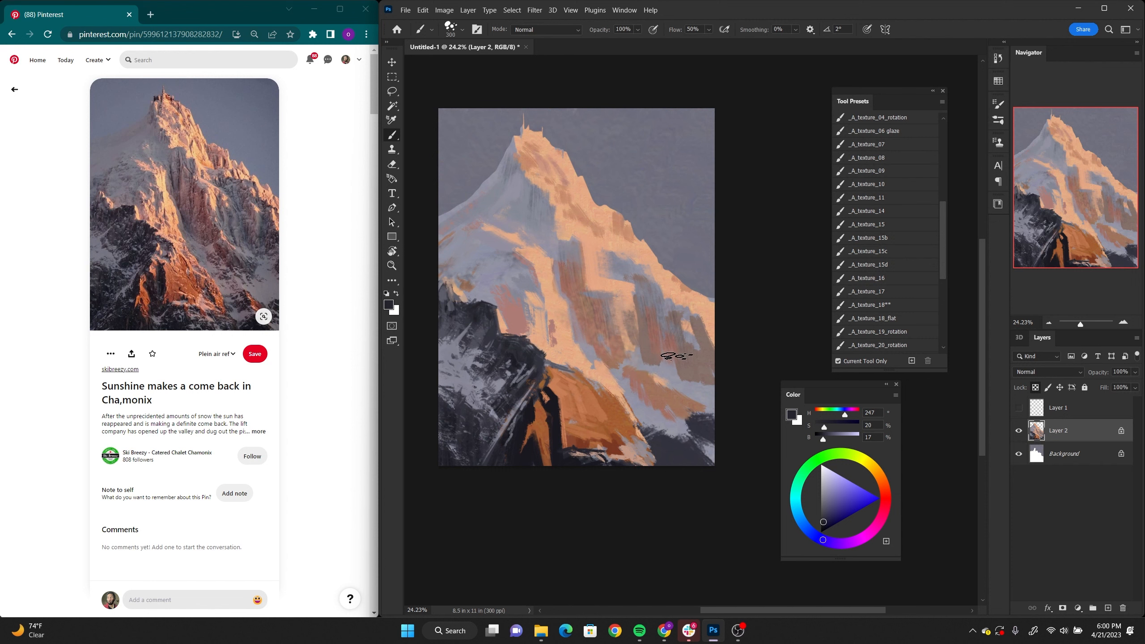
Step: Paint the lower-right slope with sampled greys (H 240, S 13, B 37; H 236, S 10, B 64; H 258, S 10, B 41), with the sketch layer hidden
alt+click(663, 396)
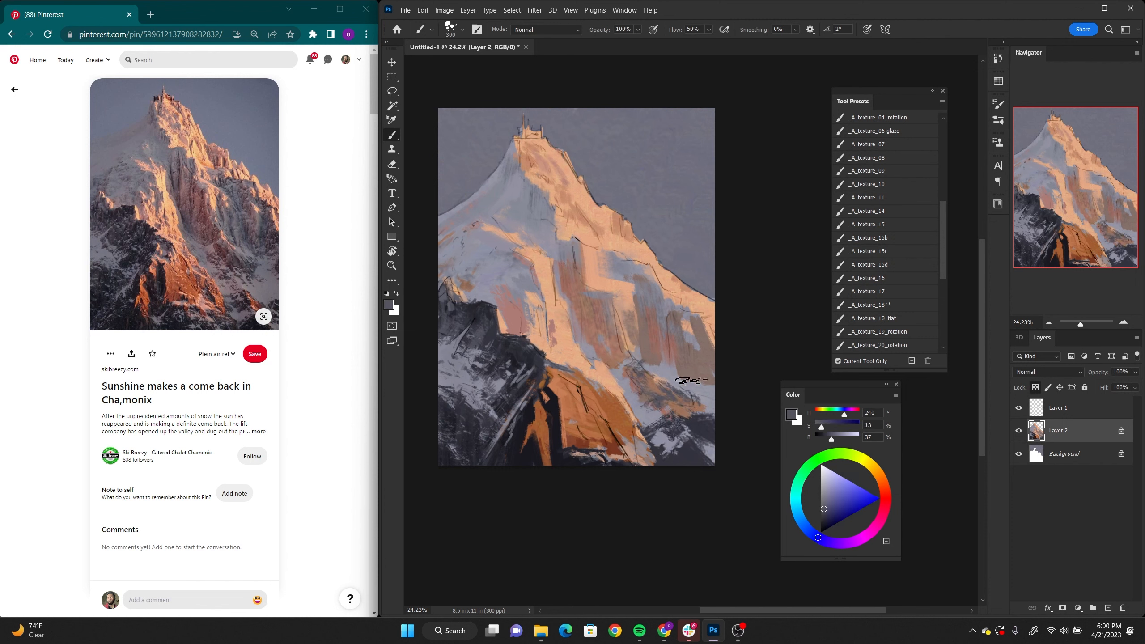
click(1018, 408)
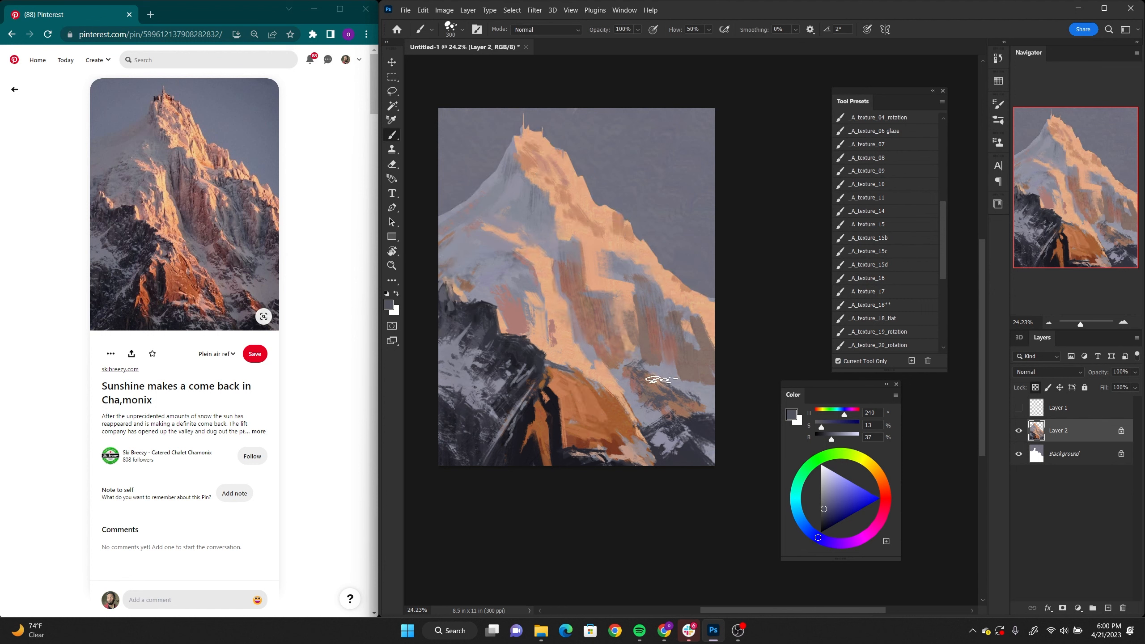
alt+click(701, 385)
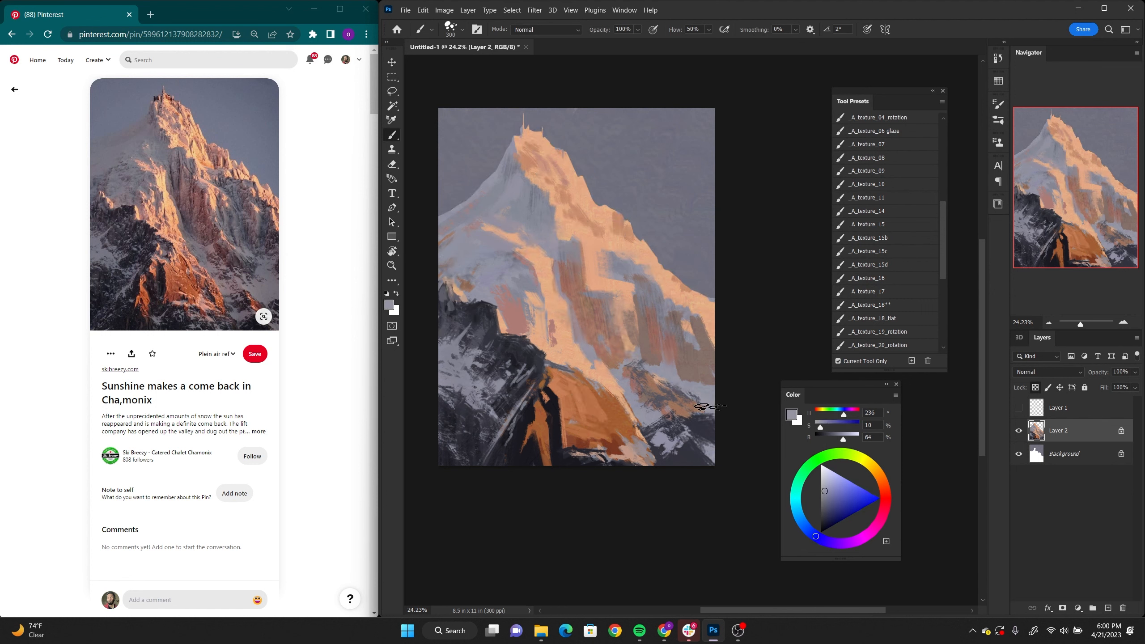
alt+click(703, 428)
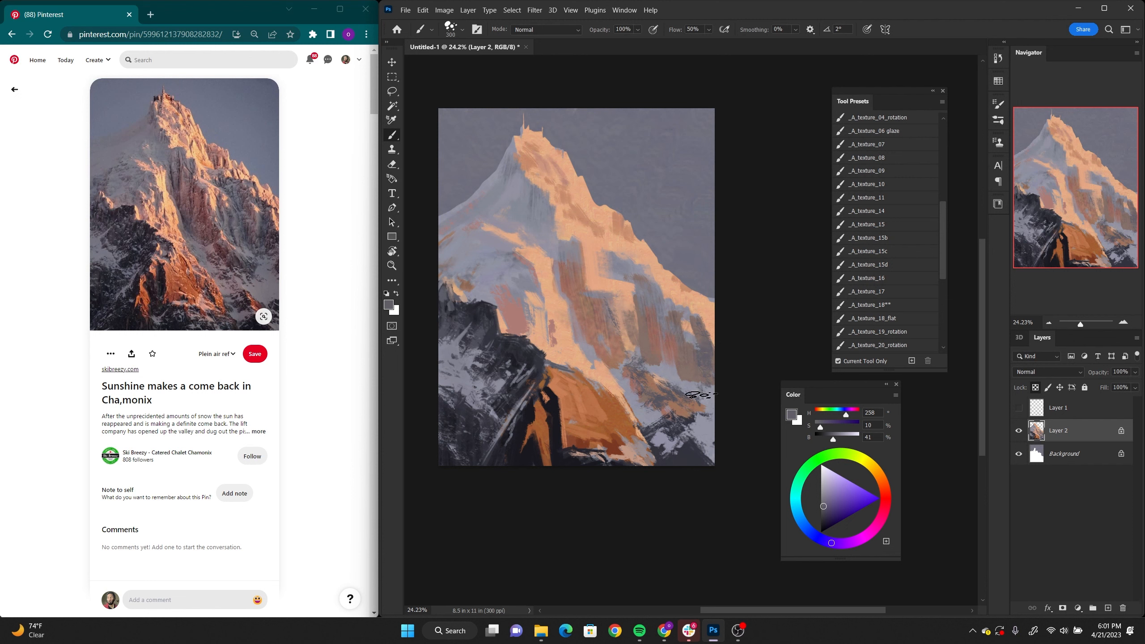
Step: Refine the shaded snow at the mountain's right edge with sampled grey (H 232, S 10, B 63) and brown (H 24, S 24, B 52)
alt+click(690, 339)
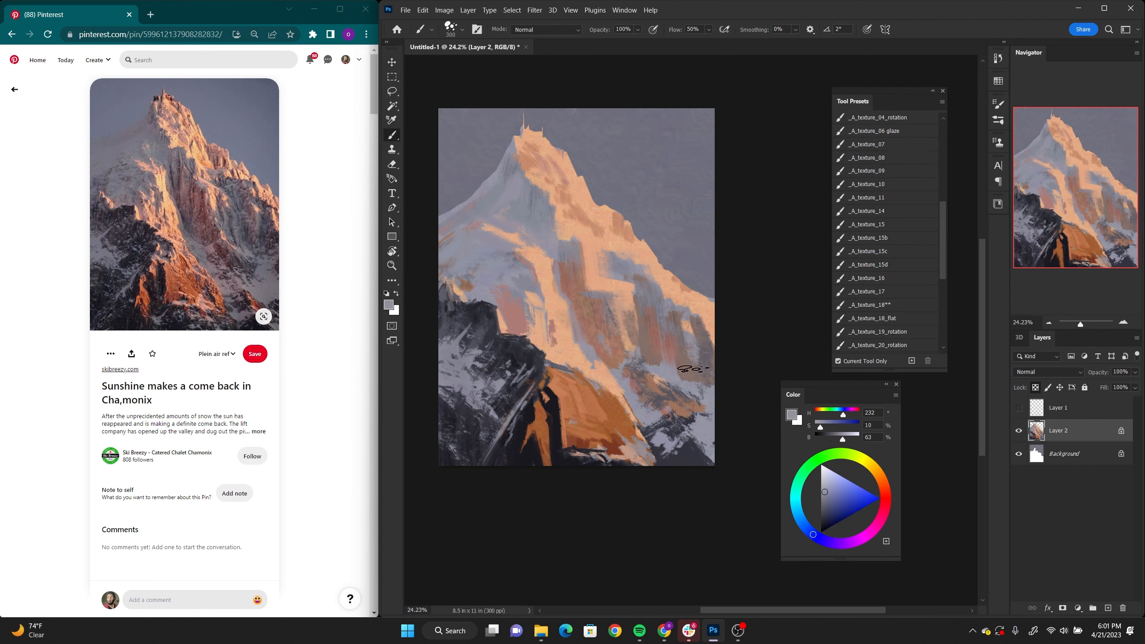
alt+click(703, 347)
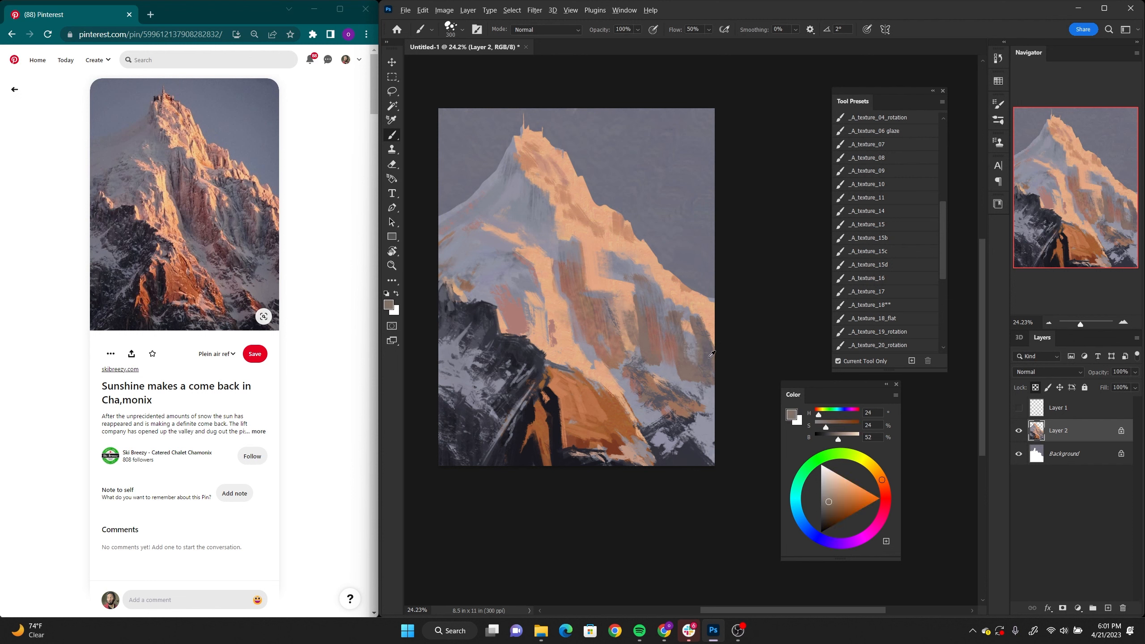
alt+click(699, 341)
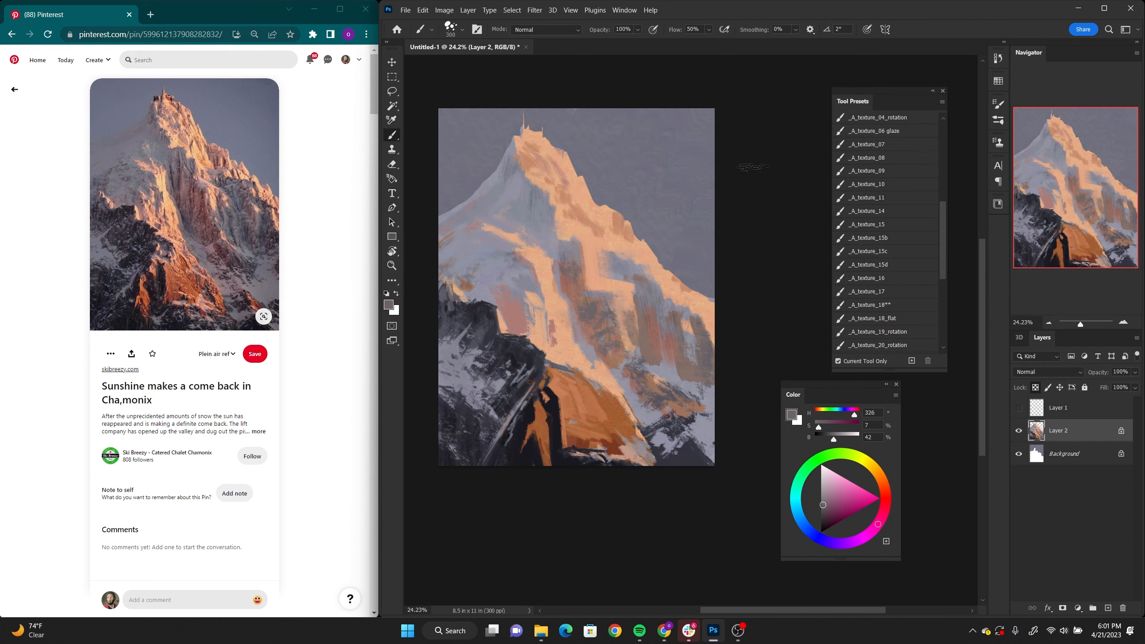
Step: Set the brush blending to Overlay with a red (H 3, S 66, B 64), and switch to the _A_SOFT_100 brush
click(553, 30)
click(521, 167)
click(886, 496)
drag(843, 502, 847, 505)
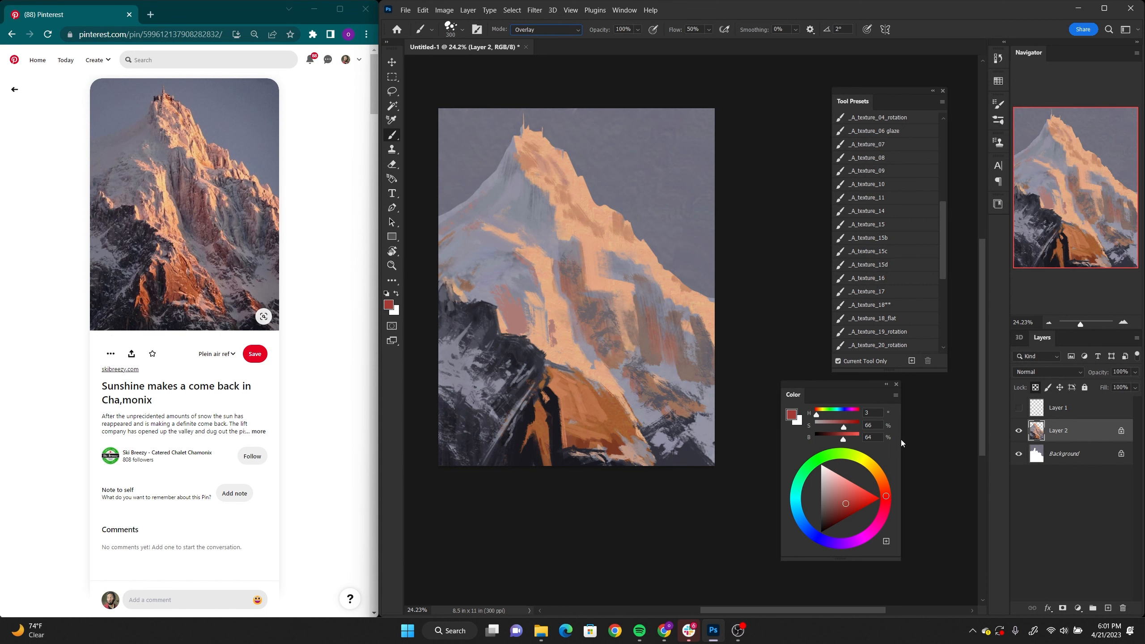
drag(942, 234, 965, 183)
click(893, 222)
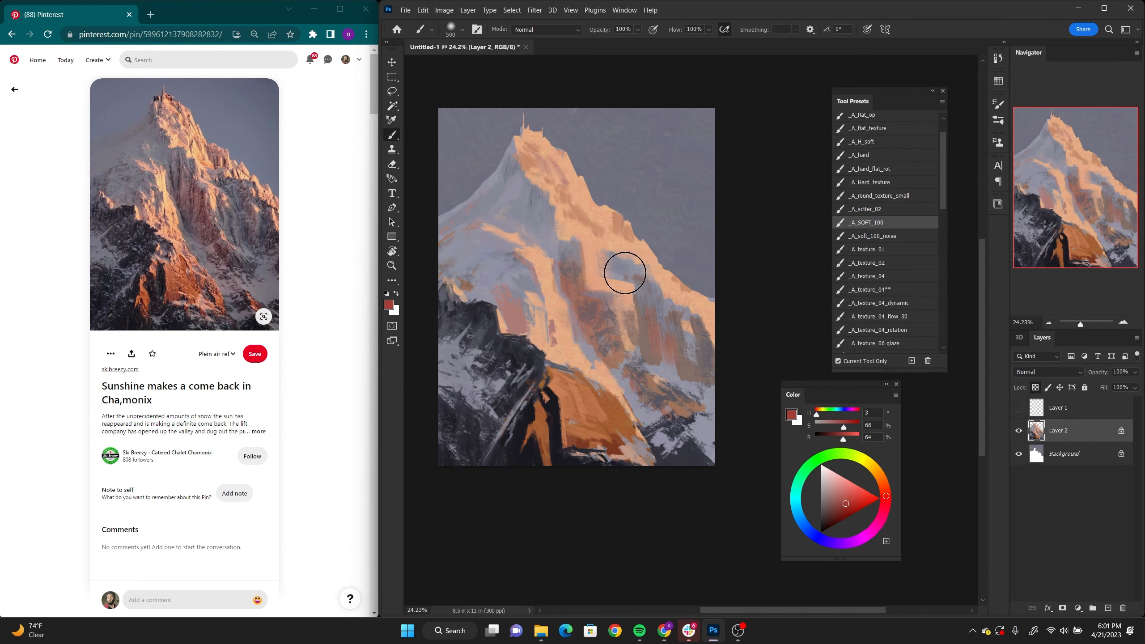
Step: Warm the central rock faces with soft strokes, changing the colour to salmon pink (H 3, S 49, B 92)
mouse_move(592, 312)
mouse_down()
mouse_move(580, 307)
mouse_move(592, 310)
mouse_up()
click(847, 485)
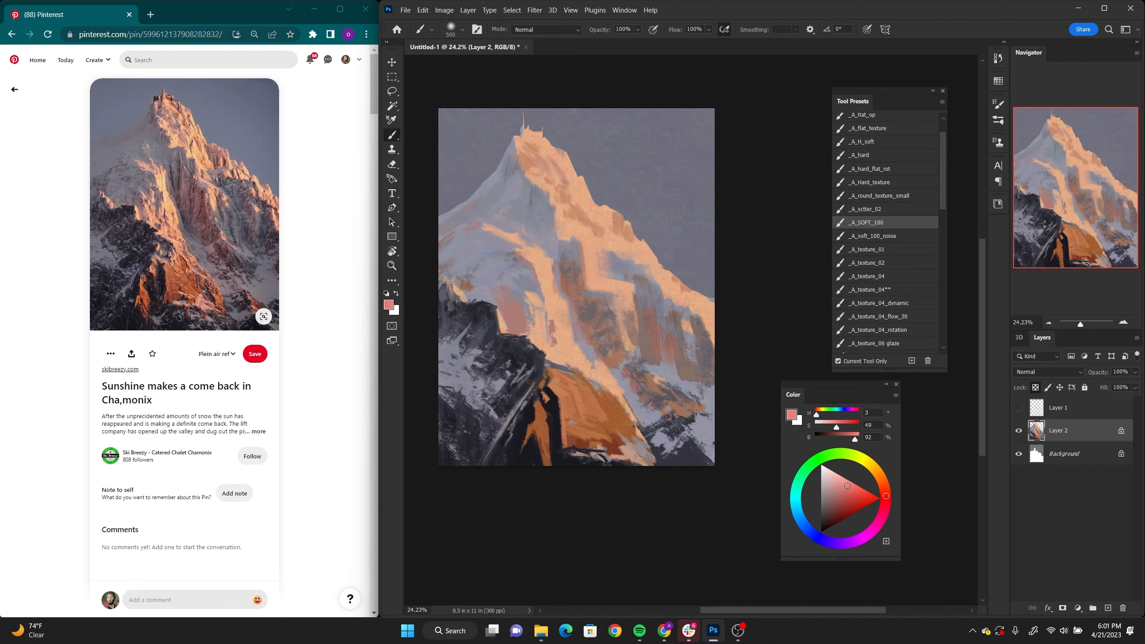
mouse_move(590, 320)
mouse_down()
mouse_move(613, 339)
mouse_move(613, 312)
mouse_move(654, 355)
mouse_up()
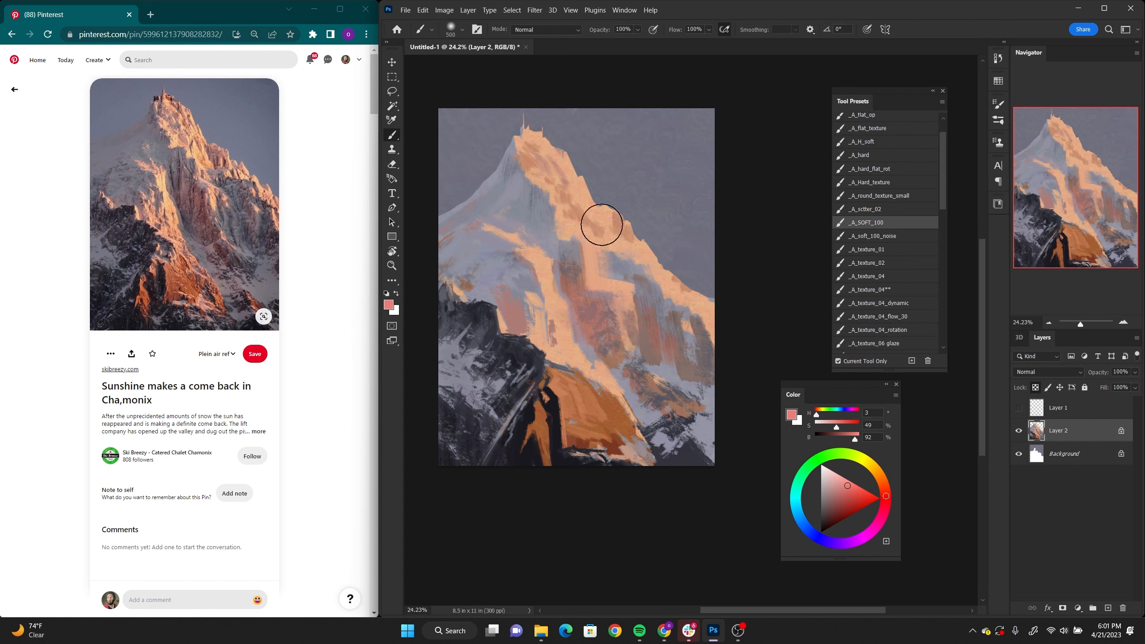
Step: Set the brush blending to Normal and sample a dusty pink (H 11, S 39, B 68) from the central rock
click(553, 29)
click(555, 39)
alt+click(595, 308)
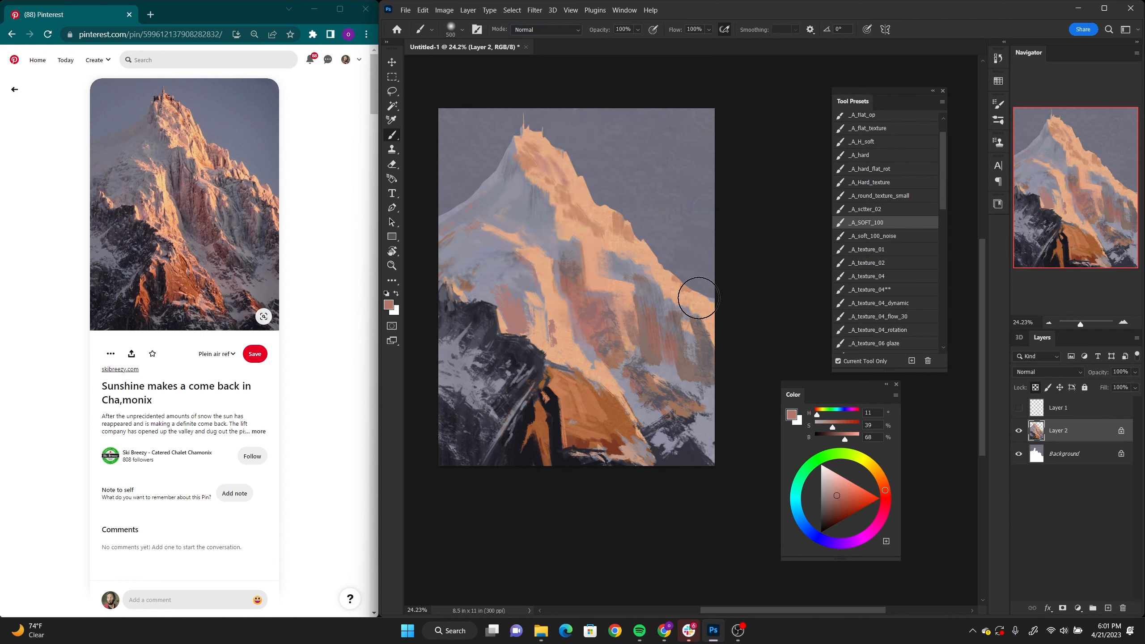
Step: With the _A_texture_11 brush at 90 pixels, paint pale yellow (H 38, S 45, B 98) highlights along the sunlit ridge, and sample grey from the snow
mouse_move(943, 194)
mouse_down()
mouse_move(943, 206)
mouse_move(942, 192)
mouse_up()
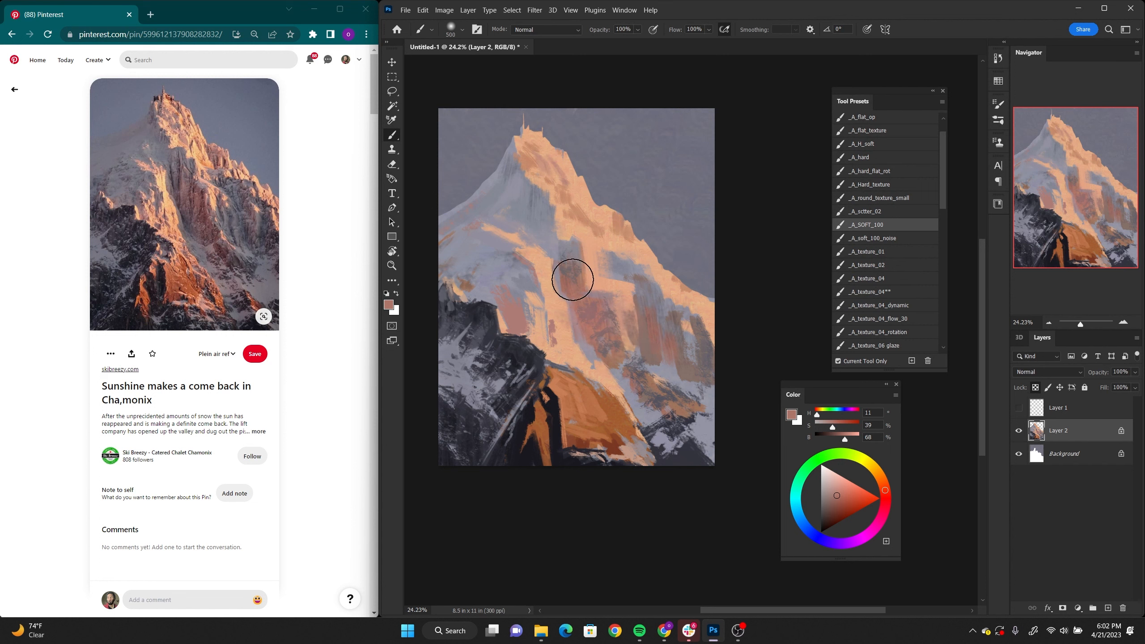
drag(943, 194, 945, 239)
click(867, 275)
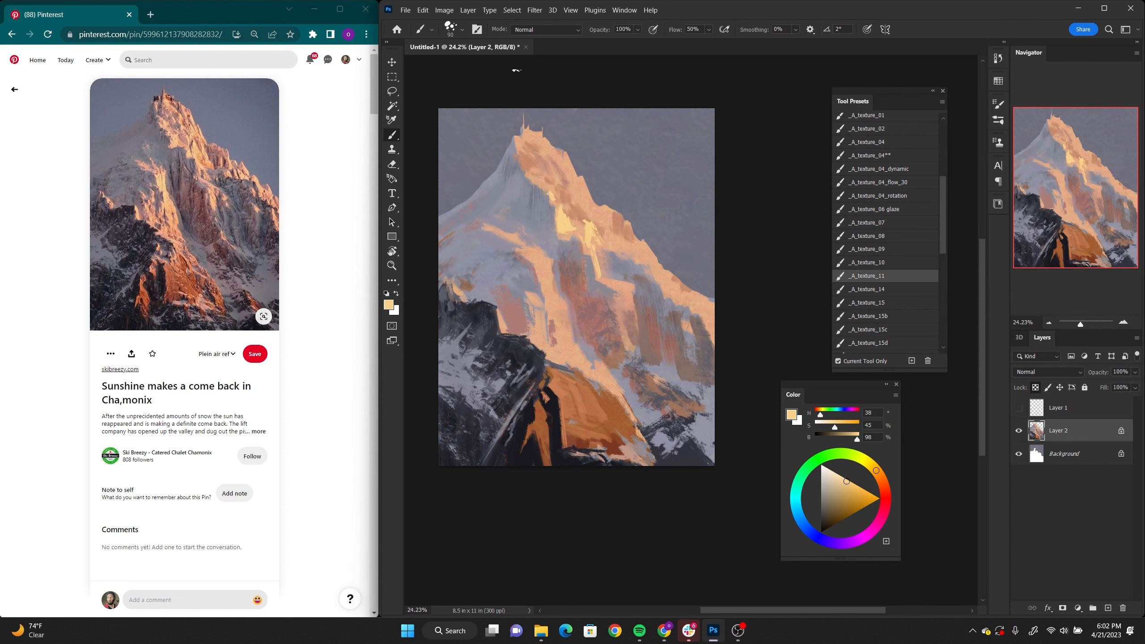
drag(584, 192, 600, 206)
drag(658, 262, 693, 296)
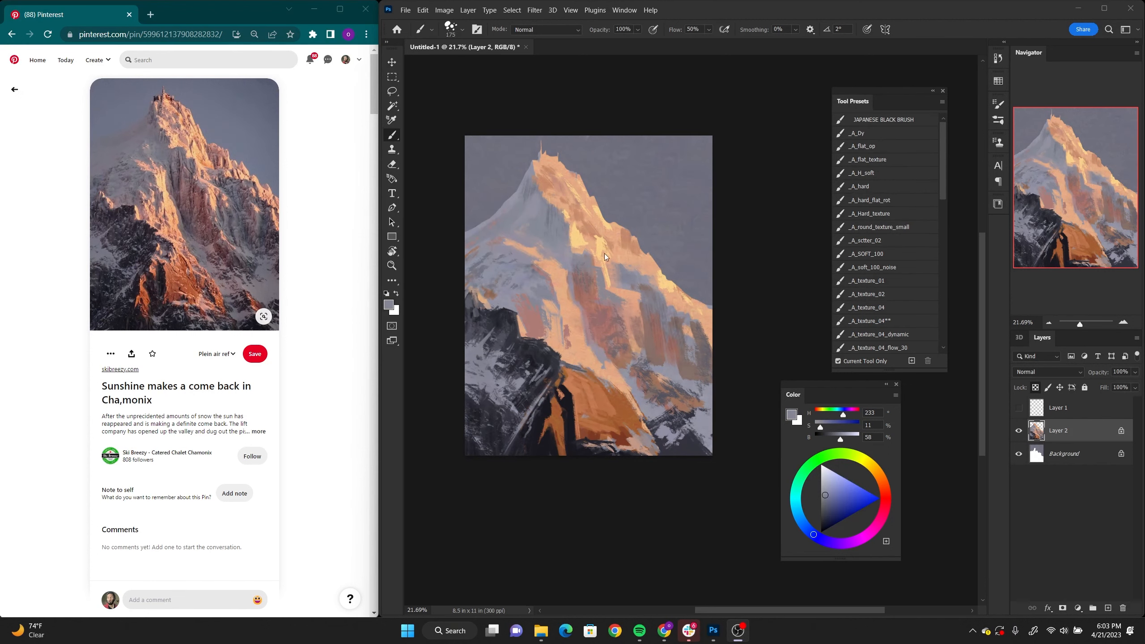
click(628, 285)
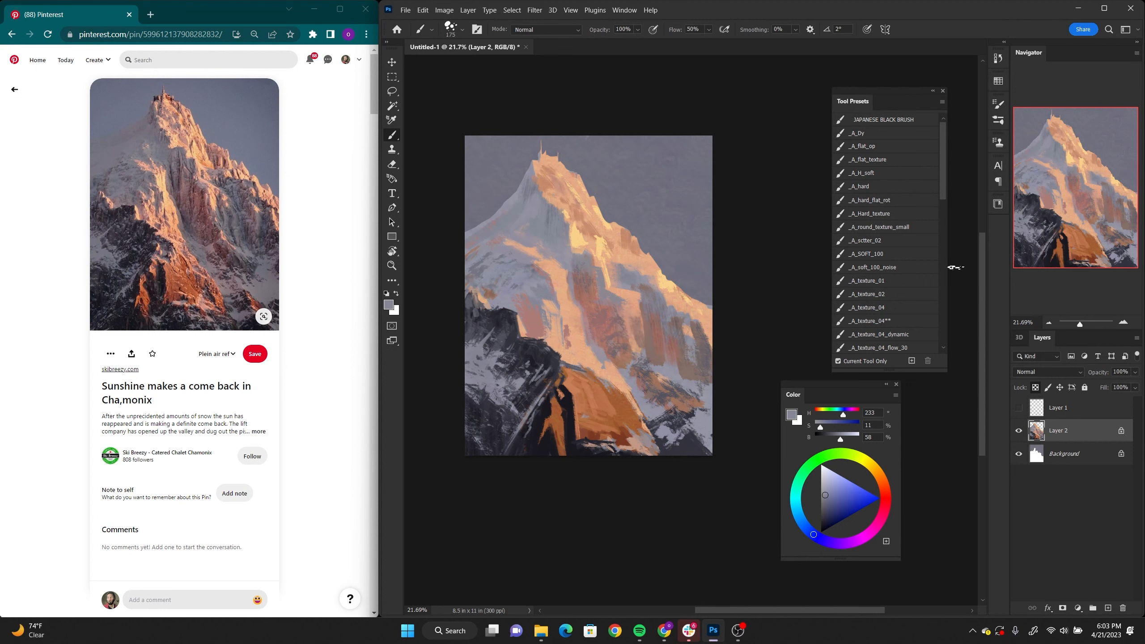
Step: With the _A_texture_07 brush at 15 pixels, draw thin cracks in the central rock using brown (H 23, S 43, B 38) and dark grey (H 231, S 14, B 20)
scroll(894, 194, down, 5)
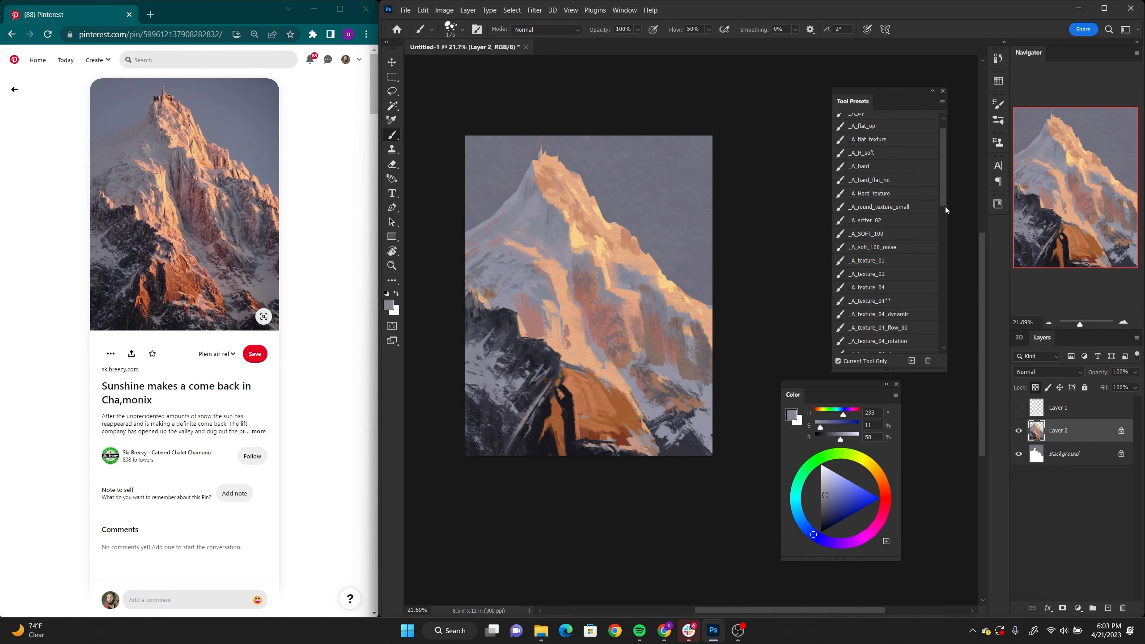
click(899, 196)
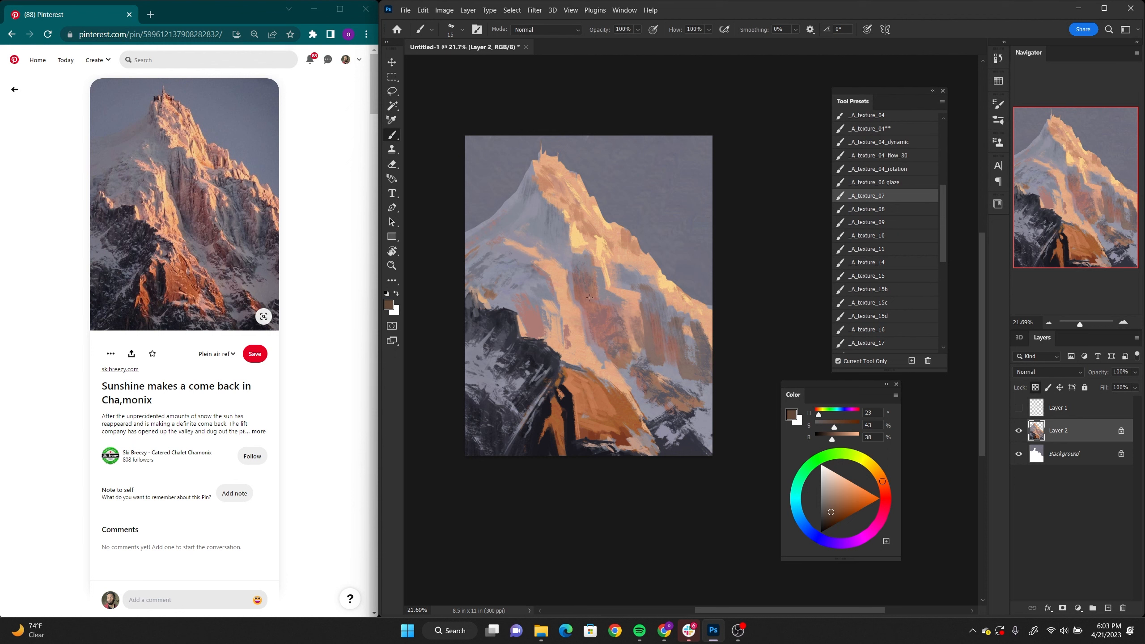
alt+click(592, 276)
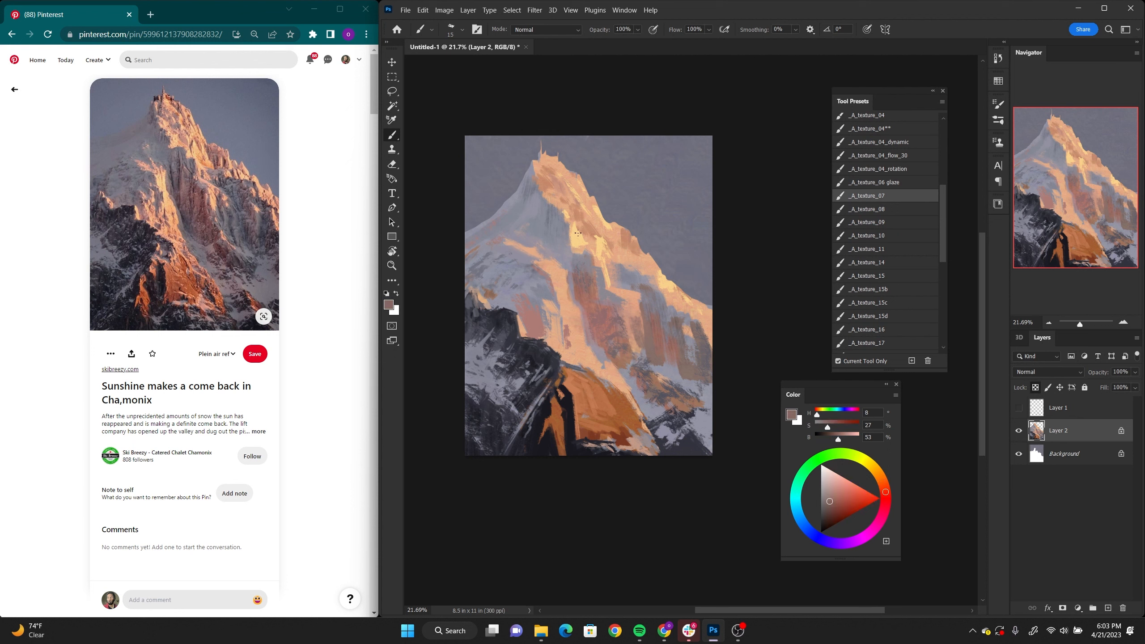
alt+click(583, 296)
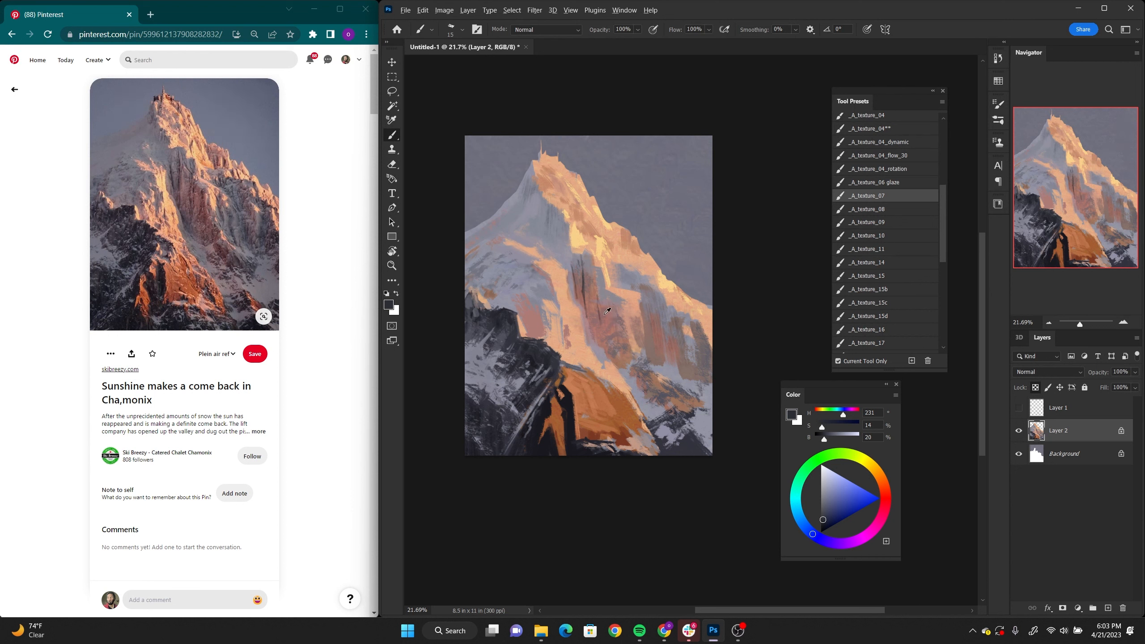
alt+click(605, 282)
alt+click(602, 322)
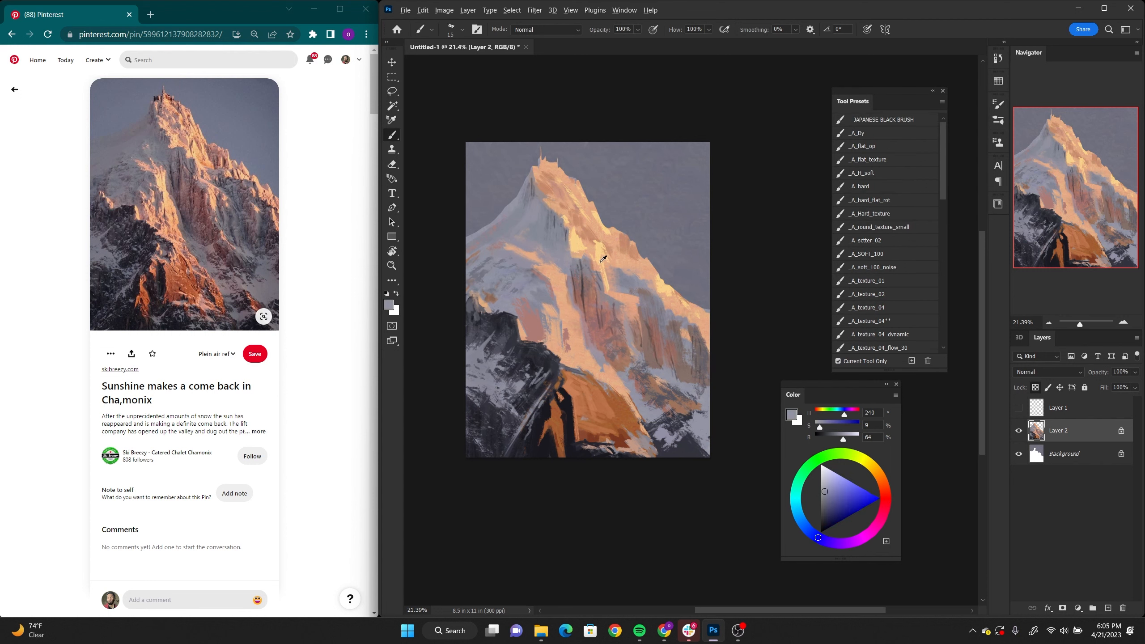
Step: Add fine pale yellow (H 38, S 45, B 98) highlights to the sunlit snow beside the central rock, and touch it up with sampled grey (H 228, S 10, B 58)
alt+click(620, 247)
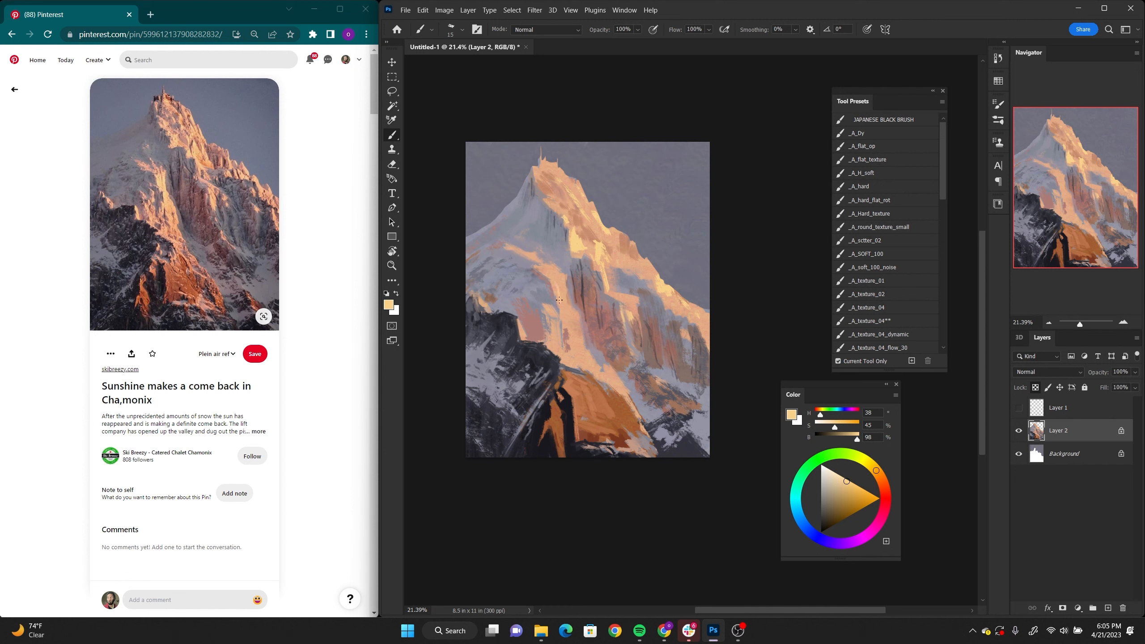
drag(558, 282, 562, 280)
alt+click(565, 298)
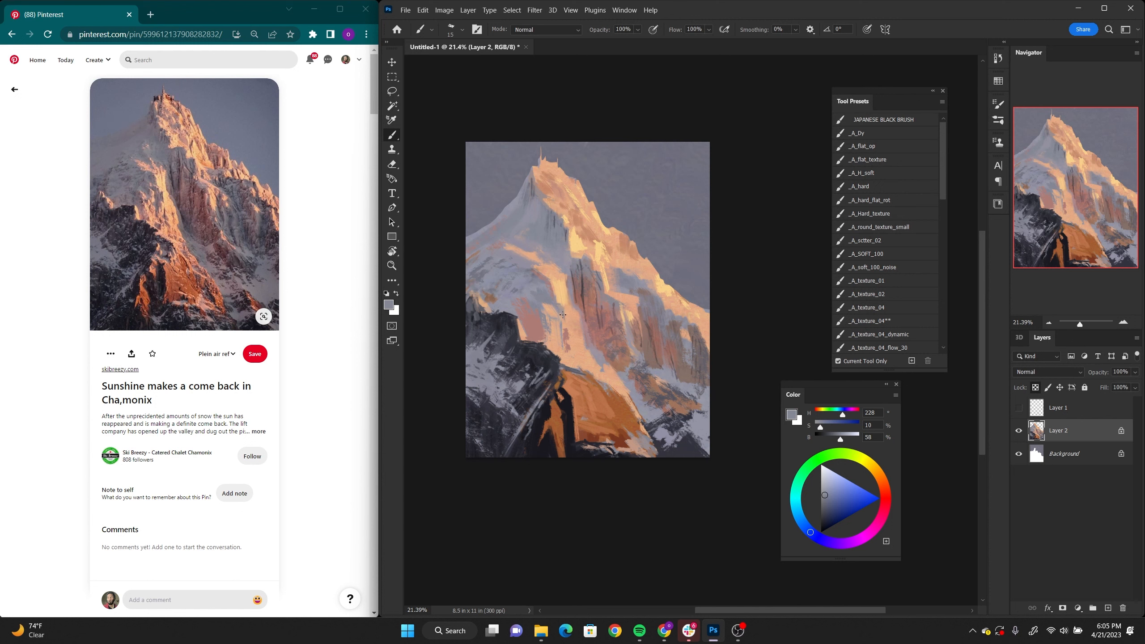
Step: Detail the central snow ridge with sampled mauve, peach (H 24, S 39, B 84), yellow (H 36, S 44, B 96) and dark brown
alt+click(573, 268)
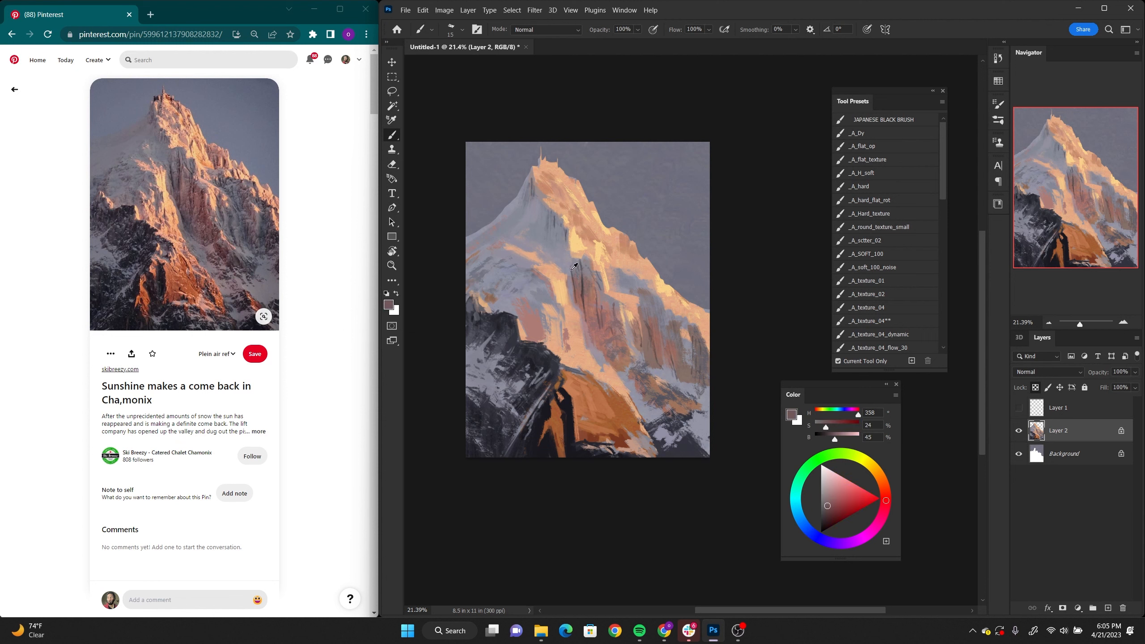
alt+click(582, 295)
alt+click(568, 321)
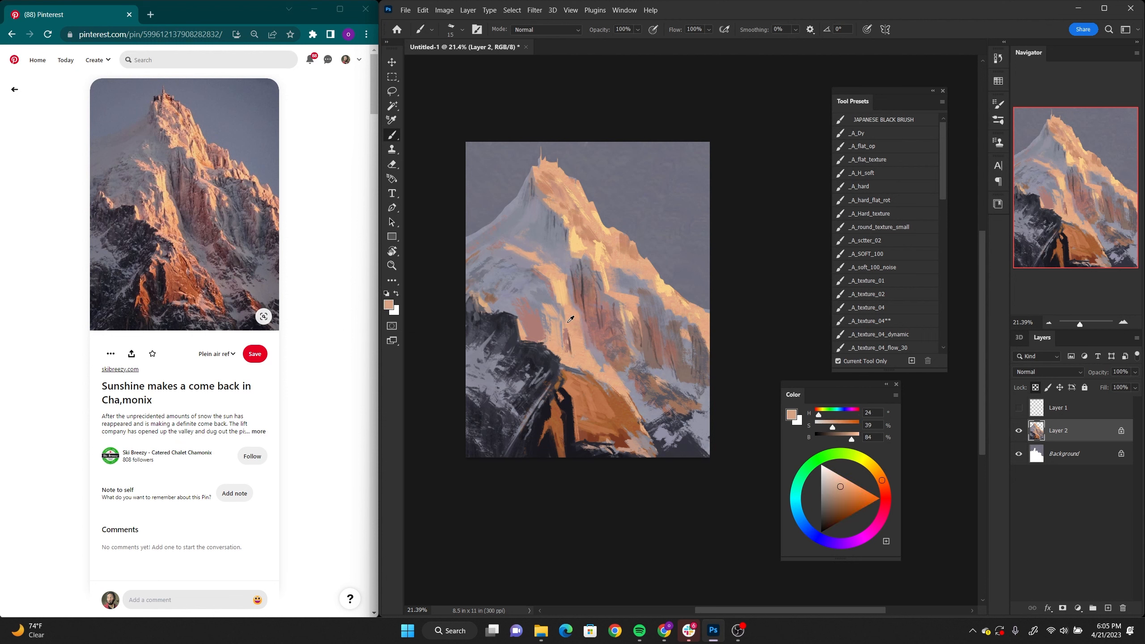
alt+click(562, 278)
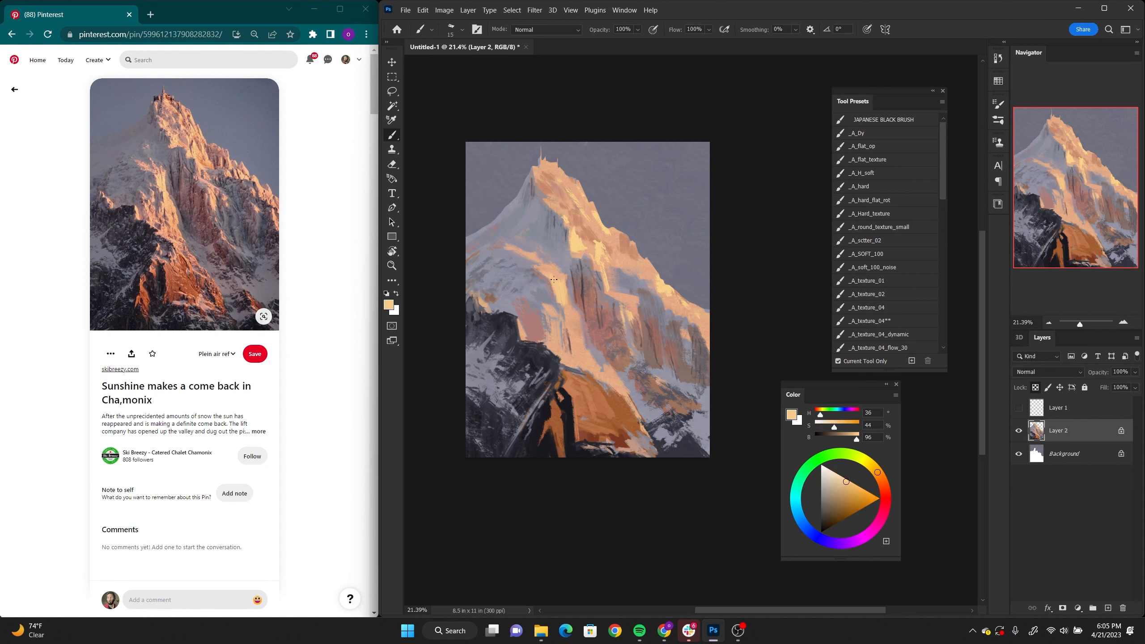
alt+click(582, 291)
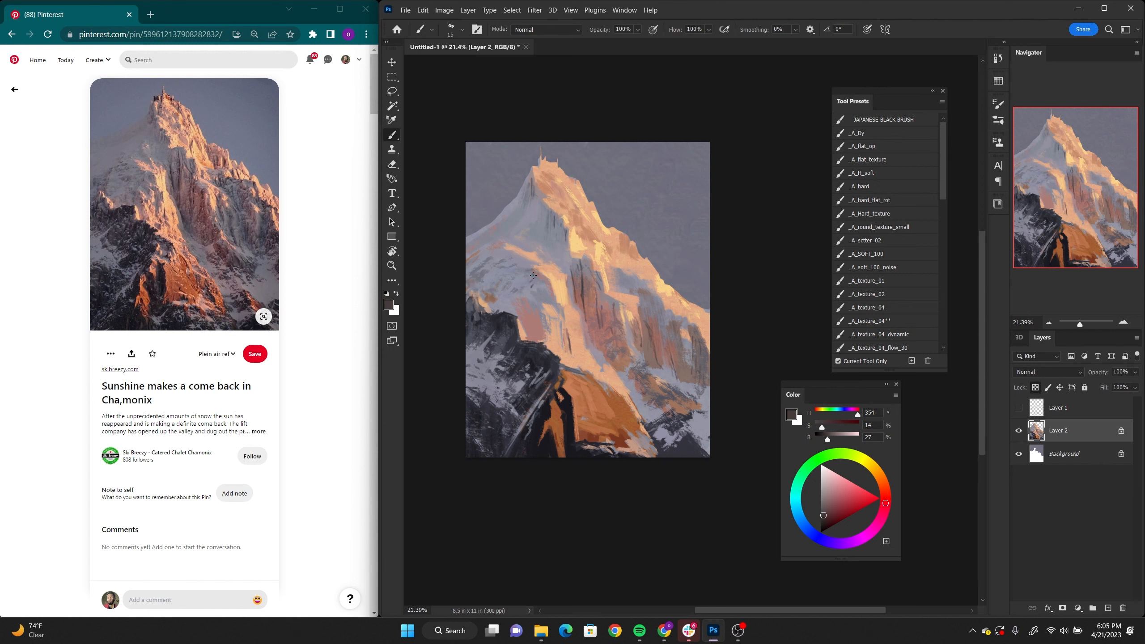
Step: Add small details to the summit rock using sampled pink (H 15, S 37, B 76) and pale yellow (H 38, S 45, B 98)
key(z)
mouse_move(633, 251)
mouse_down()
mouse_move(620, 251)
mouse_move(672, 258)
mouse_move(659, 253)
mouse_up()
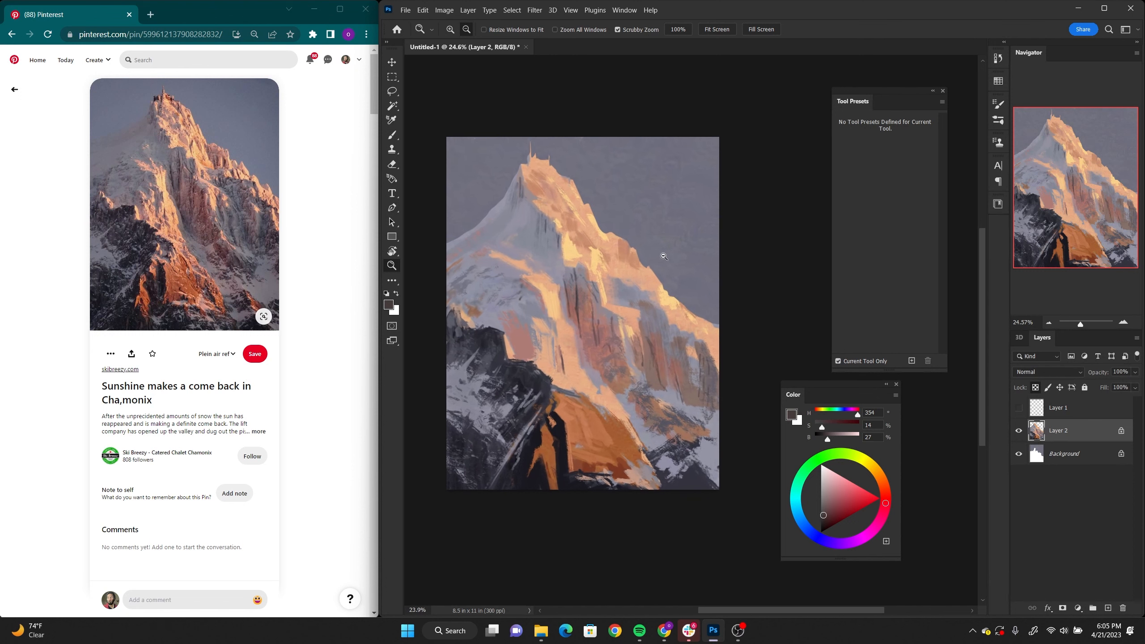
key(b)
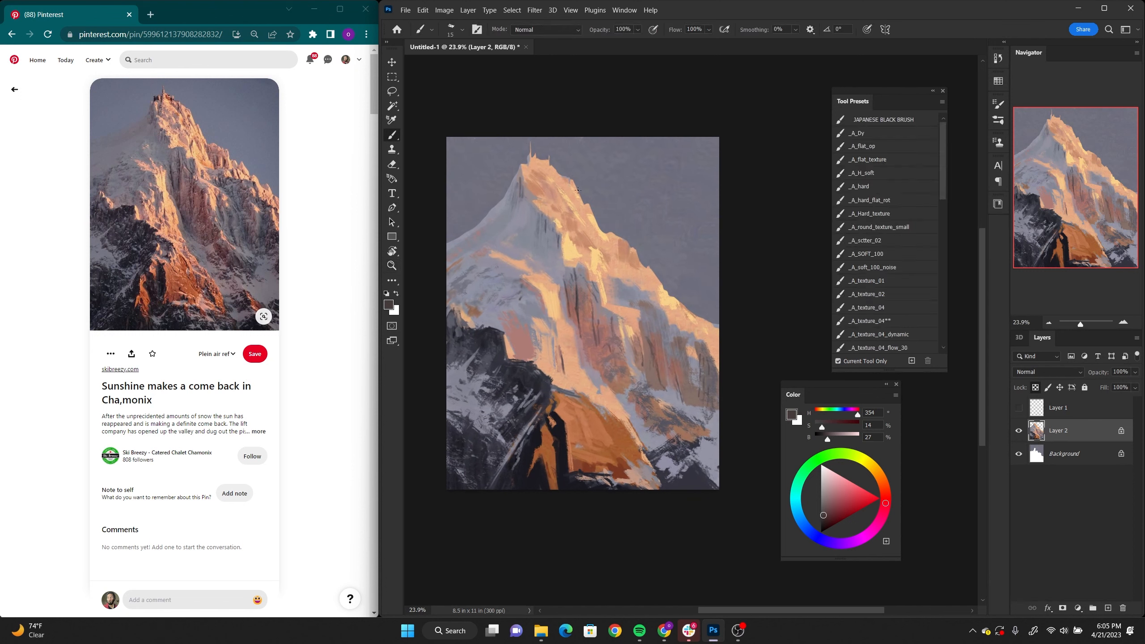
alt+click(551, 188)
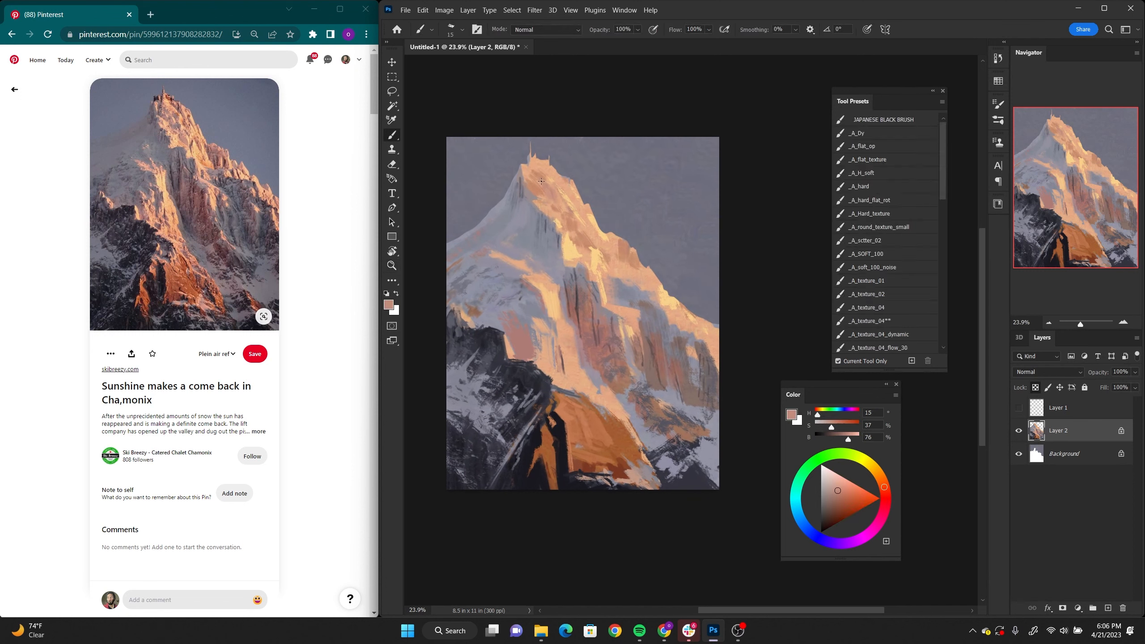
alt+click(538, 163)
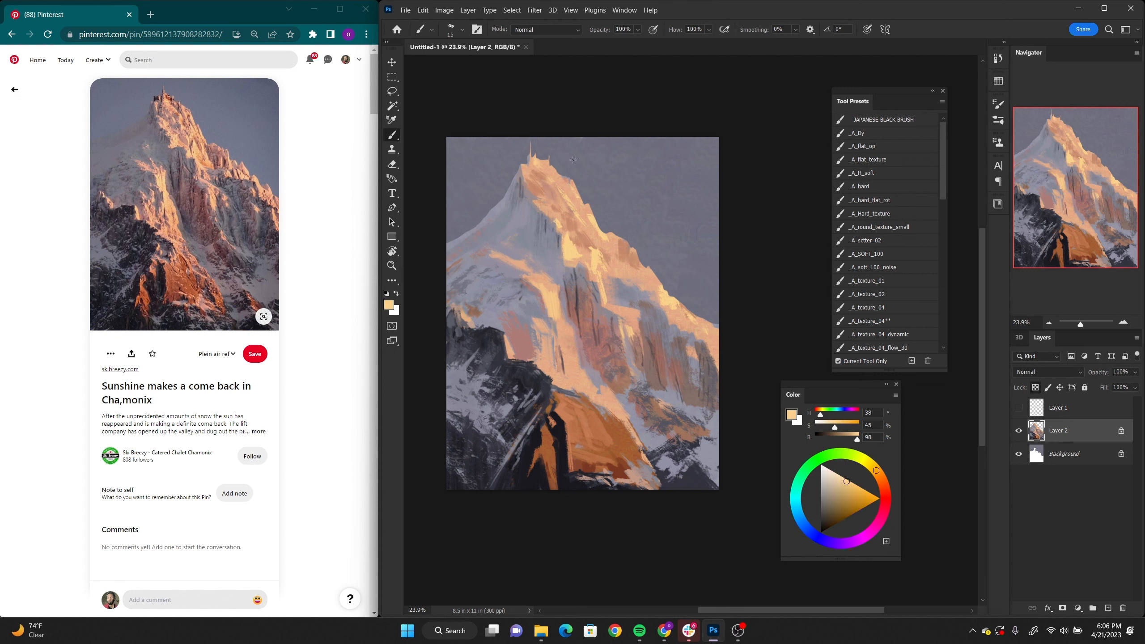
Step: Switch to the _A_soft_100_noise brush with the whole painting in view
key(z)
mouse_move(674, 362)
mouse_down()
mouse_move(659, 360)
mouse_move(705, 376)
mouse_up()
key(b)
drag(944, 182, 945, 207)
click(878, 191)
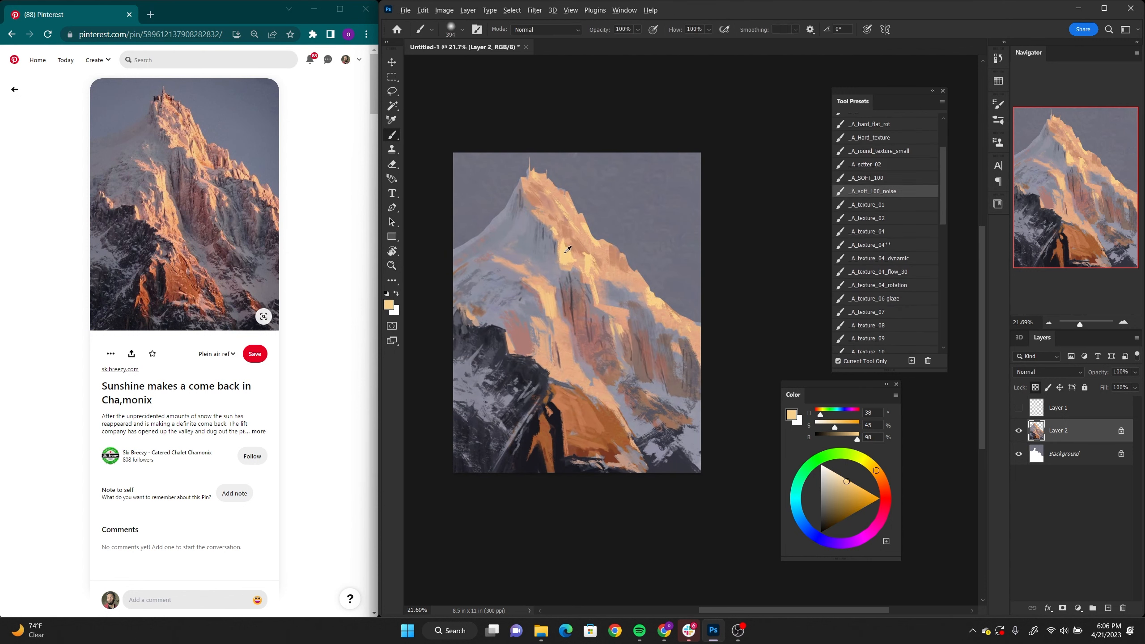
Step: Save the painting to Creative Cloud as pa21
key(ctrl+s)
text(pa21)
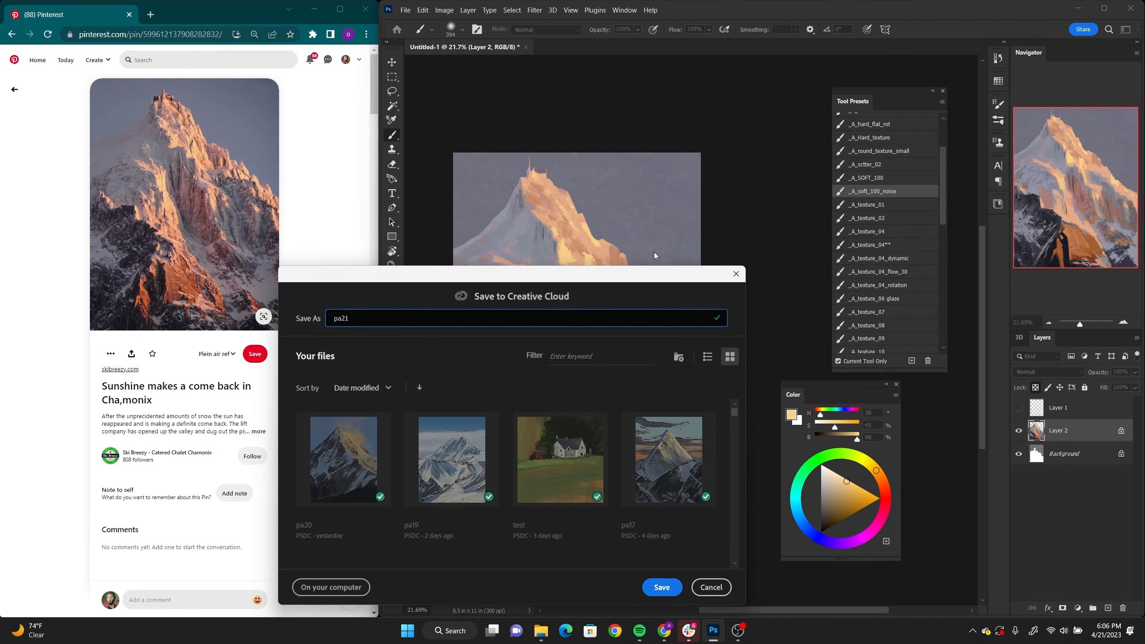
click(669, 587)
Step: Sample an orange (H 21, S 62, B 72) from the lower rock for the soft noise brush
key(z)
drag(716, 290, 648, 282)
key(b)
key(z)
key(b)
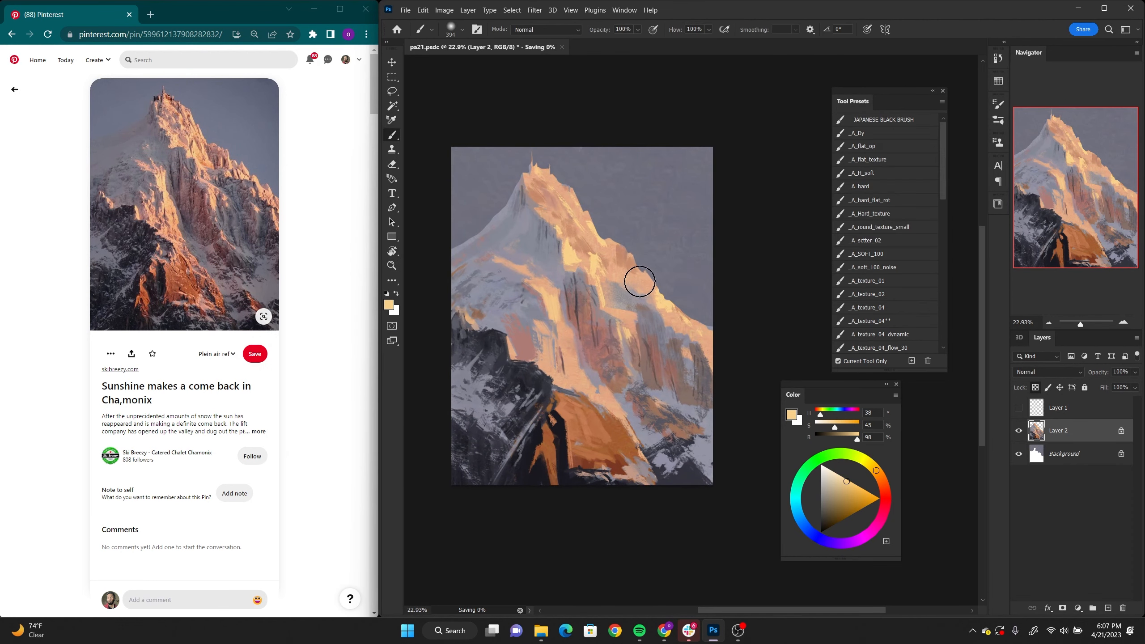
alt+click(579, 419)
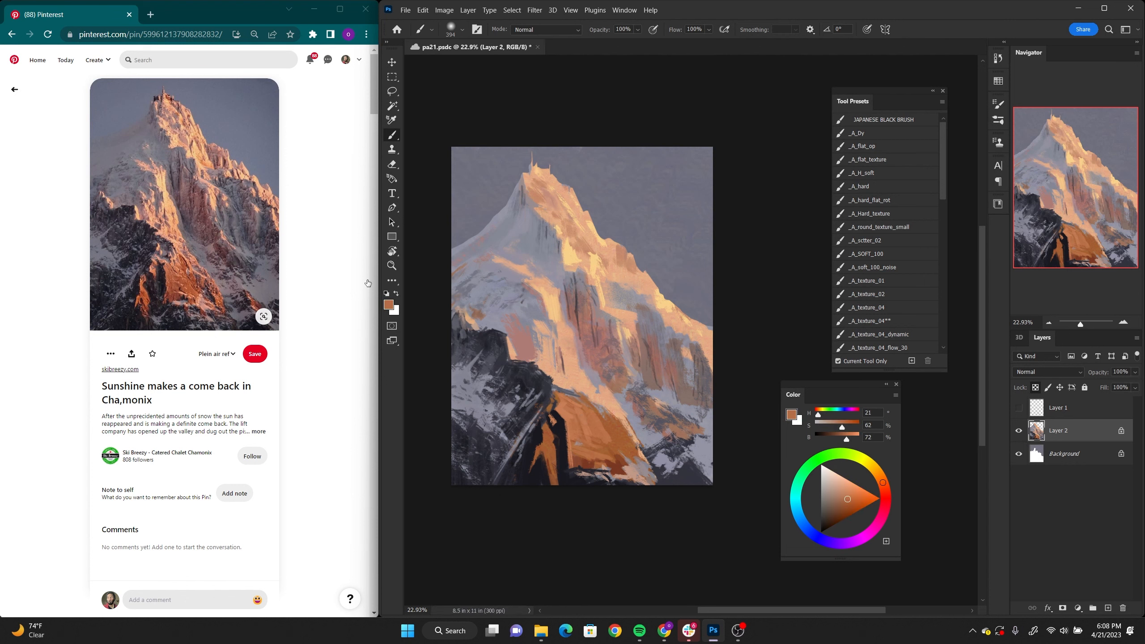
Step: Switch to another brush preset and paint over the orange rock and adjoining snow in the lower part of the mountain
drag(942, 194, 942, 272)
click(883, 202)
alt+click(617, 465)
alt+click(571, 419)
alt+click(588, 403)
drag(579, 417, 656, 482)
alt+click(617, 467)
alt+click(653, 452)
mouse_move(652, 432)
mouse_down()
mouse_move(684, 451)
mouse_move(618, 453)
mouse_move(573, 491)
mouse_up()
alt+click(606, 464)
Step: Add strokes to the snow slope above the dark rocks, sampling peach (H 18, S 40, B 89) and muted pink (H 8, S 31, B 68)
mouse_move(507, 370)
mouse_down()
mouse_move(524, 403)
mouse_move(543, 389)
mouse_move(526, 413)
mouse_up()
alt+click(534, 383)
alt+click(504, 374)
alt+click(552, 397)
alt+click(557, 393)
scroll(525, 412, down, 1)
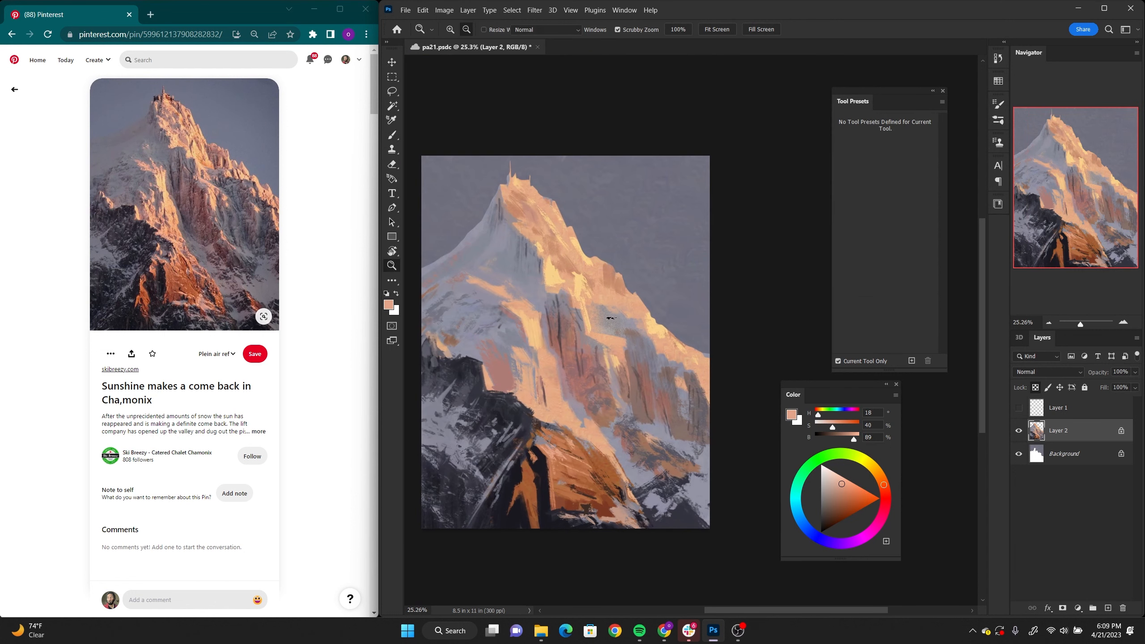
alt+click(554, 399)
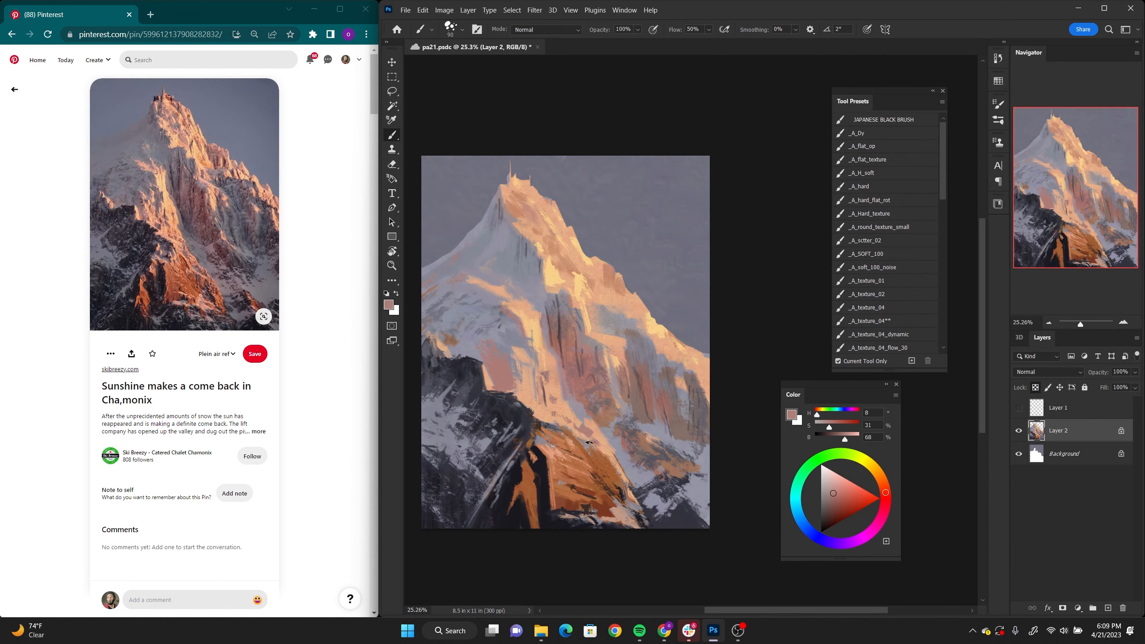
Step: Blend muted sampled tones, starting with pink (H 8, S 31, B 68), into the snow slope beside the central cliff
alt+click(514, 365)
alt+click(516, 388)
mouse_move(494, 353)
mouse_down()
mouse_move(513, 391)
mouse_move(495, 371)
mouse_up()
alt+click(481, 351)
mouse_move(532, 374)
mouse_down()
mouse_move(520, 383)
mouse_move(569, 412)
mouse_up()
alt+click(551, 370)
drag(501, 292, 527, 356)
alt+click(526, 361)
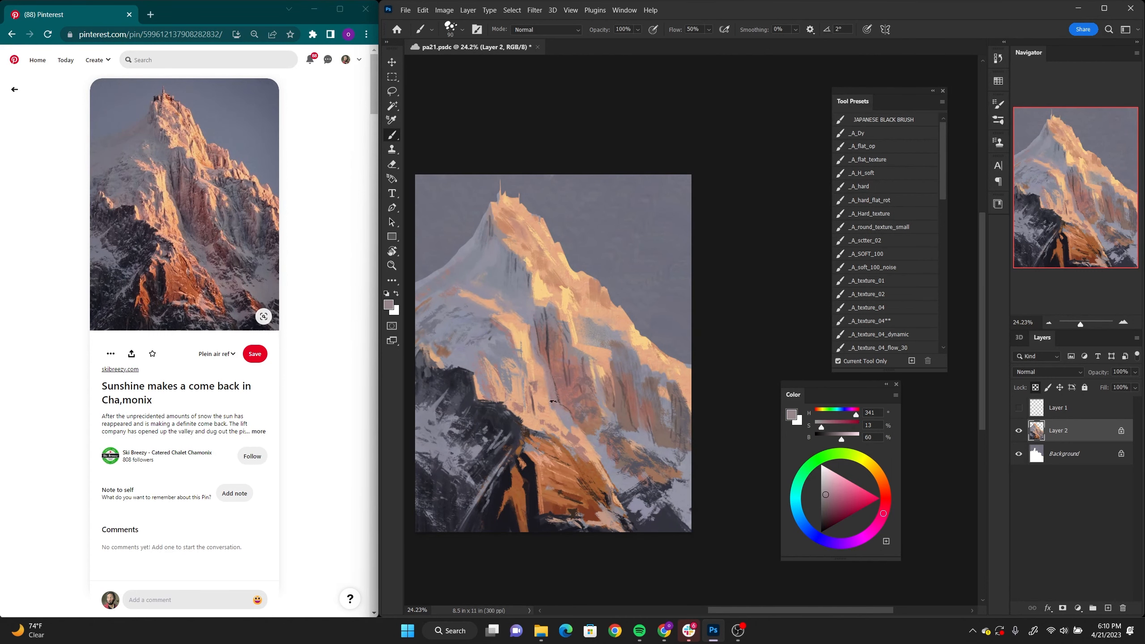
Step: Add grey-pink (H 341, S 13, B 60) strokes from the upper slope to the shaded side of the summit
alt+click(518, 335)
alt+click(514, 252)
alt+click(508, 234)
alt+click(492, 248)
Step: Paint grey-violet (H 240, S 9, B 60) into the lower-right snow and the right edge of the mountain face
drag(631, 406, 614, 384)
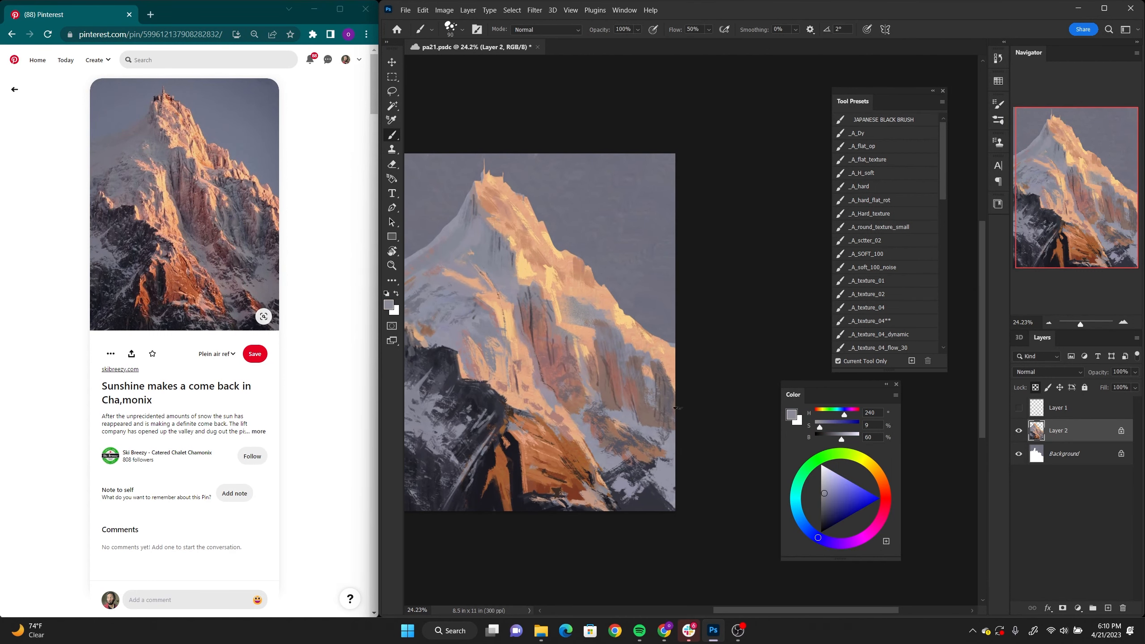
alt+click(624, 452)
drag(621, 457, 643, 446)
alt+click(661, 367)
drag(640, 365, 663, 367)
Step: Unlock the transparent pixels of Layer 2 and switch to the _A_texture_07 brush
key(/)
drag(944, 177, 945, 221)
click(867, 249)
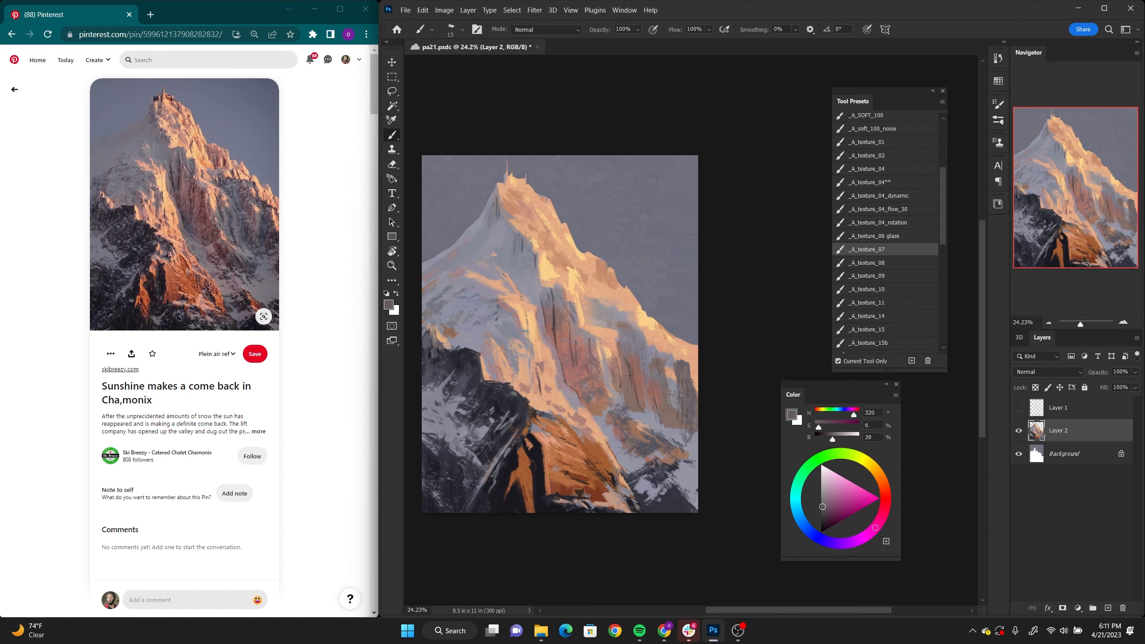
Step: Touch up the central face, summit and right-hand snow with a grey-violet (H 259, S 10, B 62) sampled from the sky
alt+click(636, 262)
alt+click(553, 265)
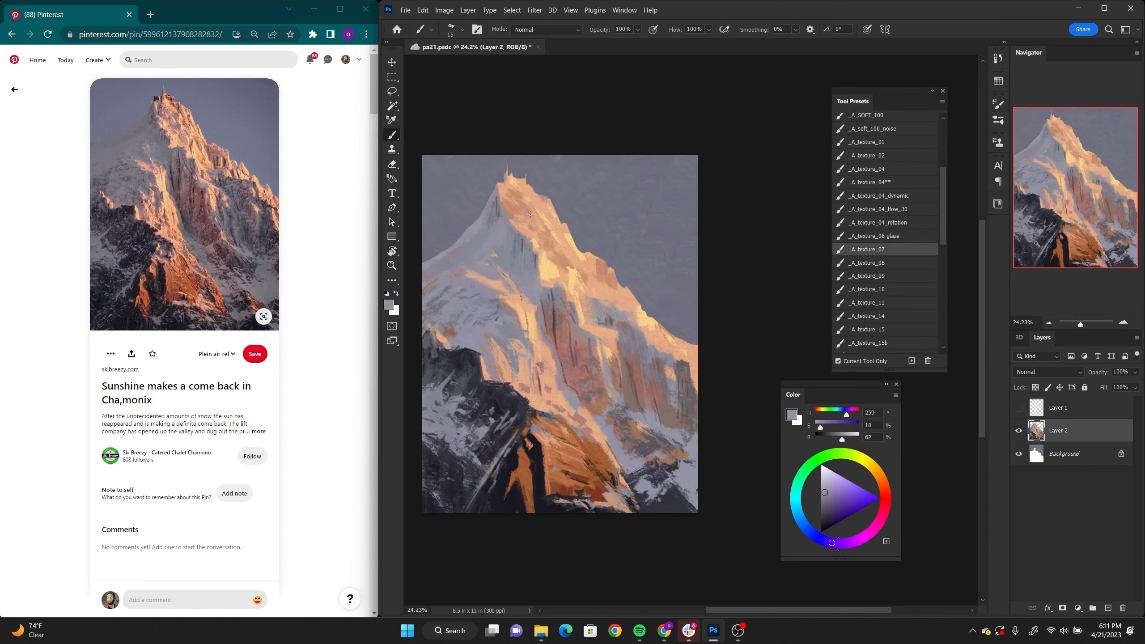
alt+click(507, 195)
alt+click(675, 451)
alt+click(648, 340)
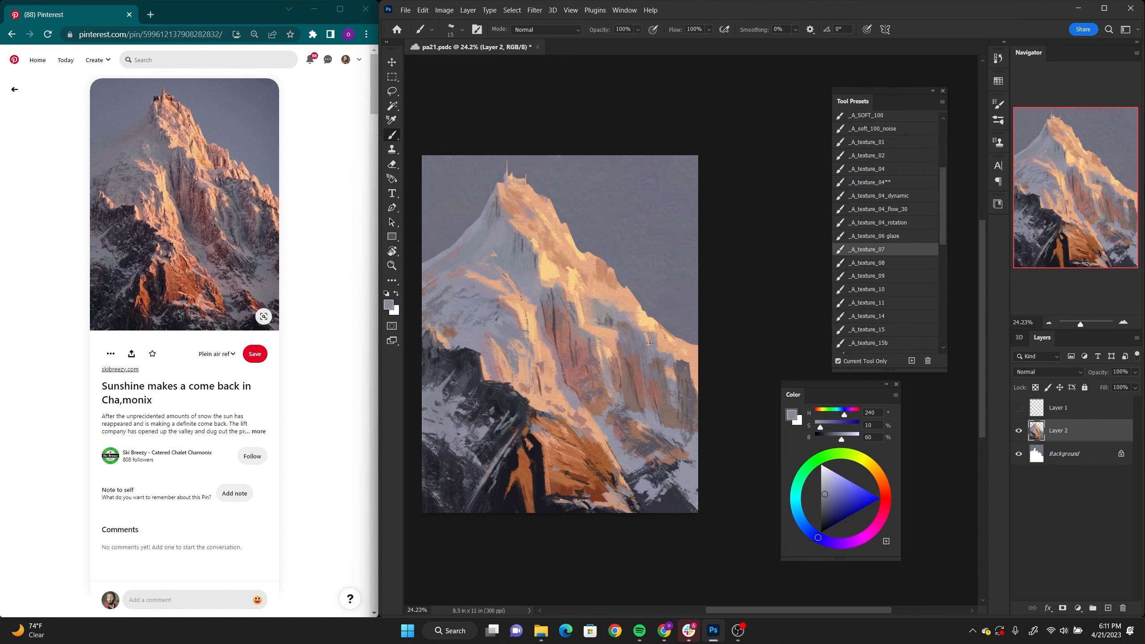
Step: Refine the right ridge and the rock just below it with thin grey-violet (H 240, S 10, B 60) strokes
alt+click(621, 306)
alt+click(602, 288)
mouse_move(614, 295)
mouse_down()
mouse_move(608, 310)
mouse_move(576, 289)
mouse_up()
alt+click(597, 281)
alt+click(591, 279)
alt+click(558, 228)
alt+click(569, 279)
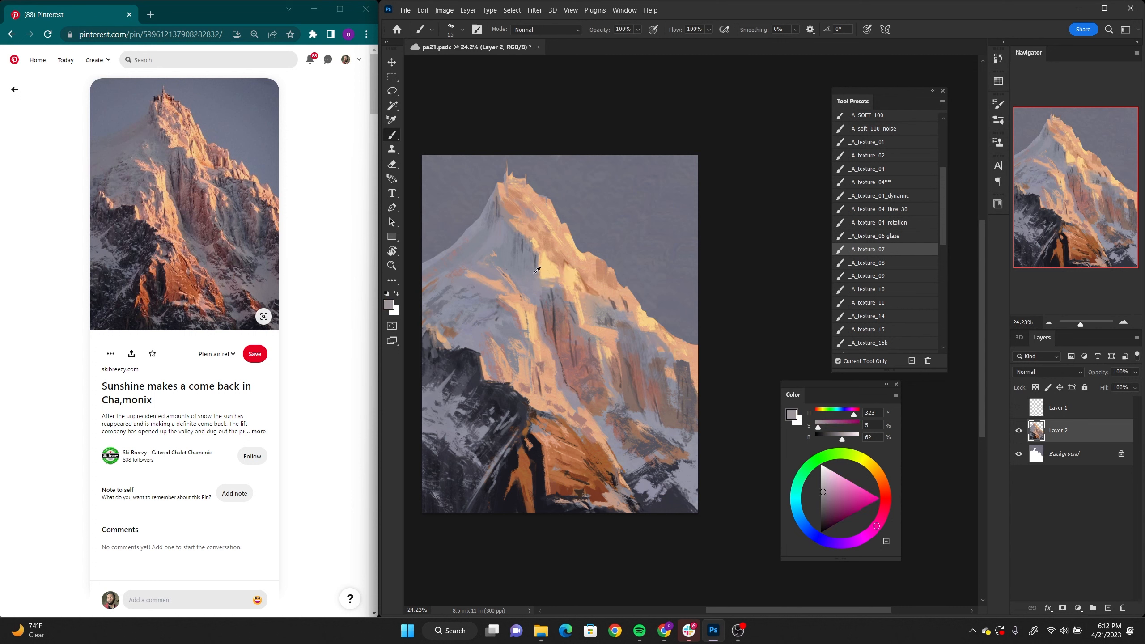
Step: Add fine grey-pink (H 323, S 5, B 62) strokes beside the bright highlight on the central ridge
drag(539, 256, 542, 276)
alt+click(537, 252)
alt+click(533, 245)
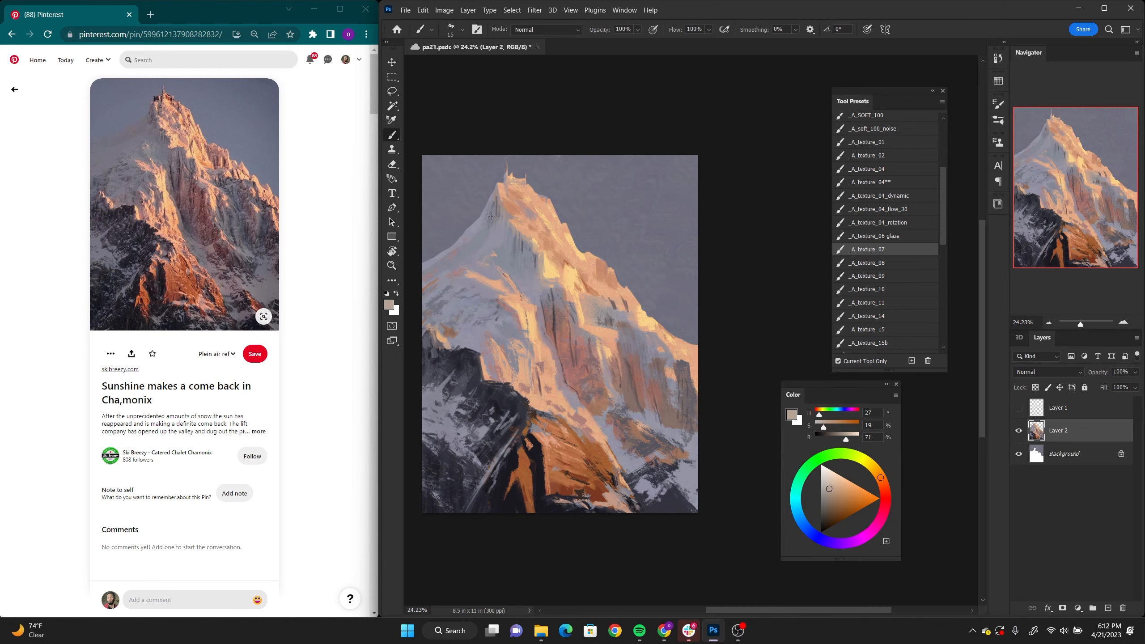
Step: Add fine detail strokes from the summit's sunlit side down along the right ridge, starting with beige (H 27, S 19, B 71)
scroll(491, 216, down, 1)
alt+click(556, 204)
alt+click(619, 276)
mouse_move(617, 304)
mouse_down()
mouse_move(627, 279)
mouse_move(642, 286)
mouse_move(654, 315)
mouse_move(634, 344)
mouse_up()
alt+click(609, 258)
alt+click(650, 308)
alt+click(625, 284)
Step: Add small strokes to the rock texture of the right face and the central cliff
scroll(630, 298, down, 1)
alt+click(620, 318)
drag(680, 312, 669, 312)
drag(598, 346, 615, 347)
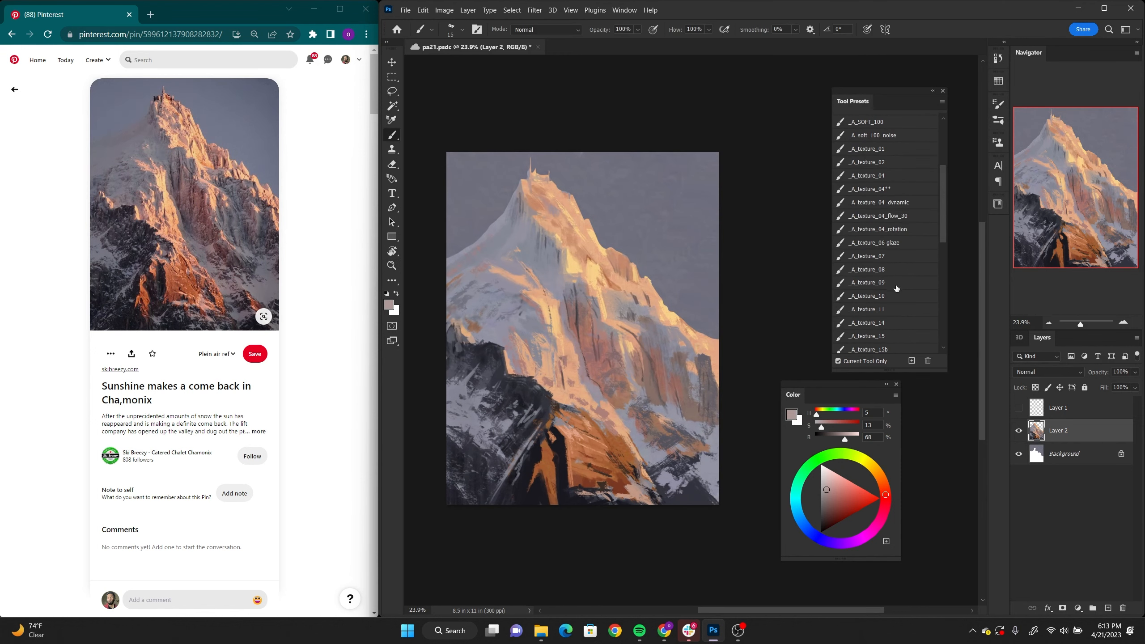
Step: Switch to a broader texture brush with 50% flow and add strokes down the central slope
click(897, 294)
alt+click(563, 266)
alt+click(564, 340)
drag(563, 291, 567, 334)
Step: Undo the curved peach stroke drawn over the sky and reduce the brush size to 80 px
drag(630, 307, 580, 251)
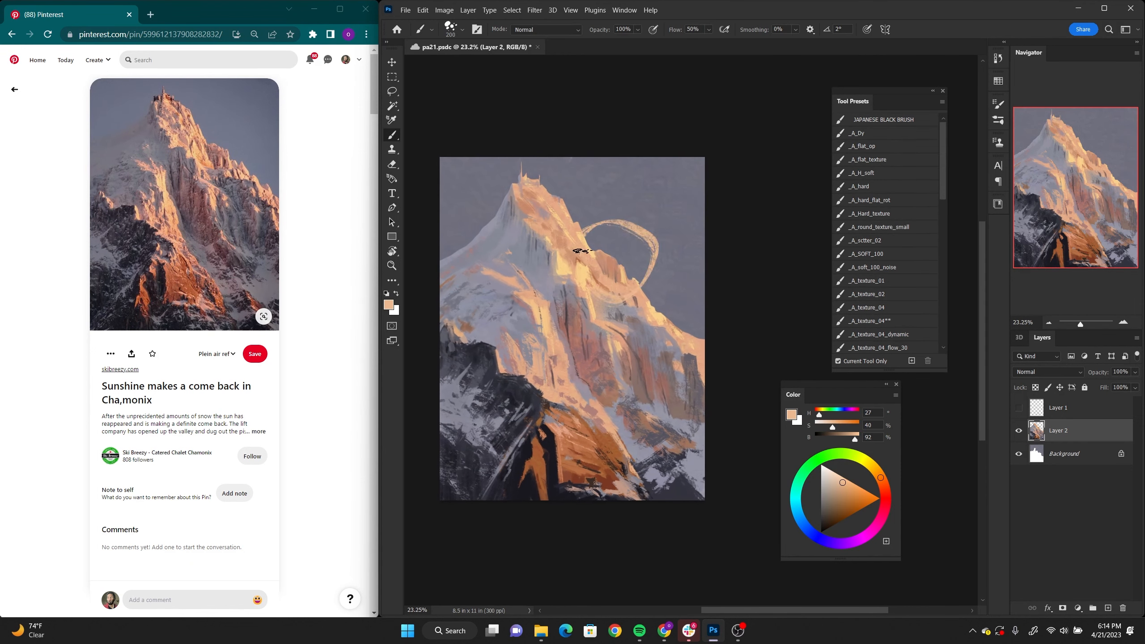
key(ctrl+z)
alt+click(594, 237)
alt+click(559, 217)
key(bracketleft)
key(bracketleft)
key(bracketleft)
key(bracketleft)
key(bracketleft)
key(bracketleft)
Step: Paint warm highlight strokes from the summit down the right ridge and upper sunlit face
drag(527, 183, 536, 193)
drag(561, 205, 619, 292)
alt+click(572, 246)
alt+click(561, 266)
alt+click(597, 282)
alt+click(568, 266)
alt+click(602, 266)
alt+click(624, 301)
alt+click(648, 324)
Step: Add small dark grey (H 285, S 8, B 41) rock marks at the right edge of the mountain face
alt+click(687, 356)
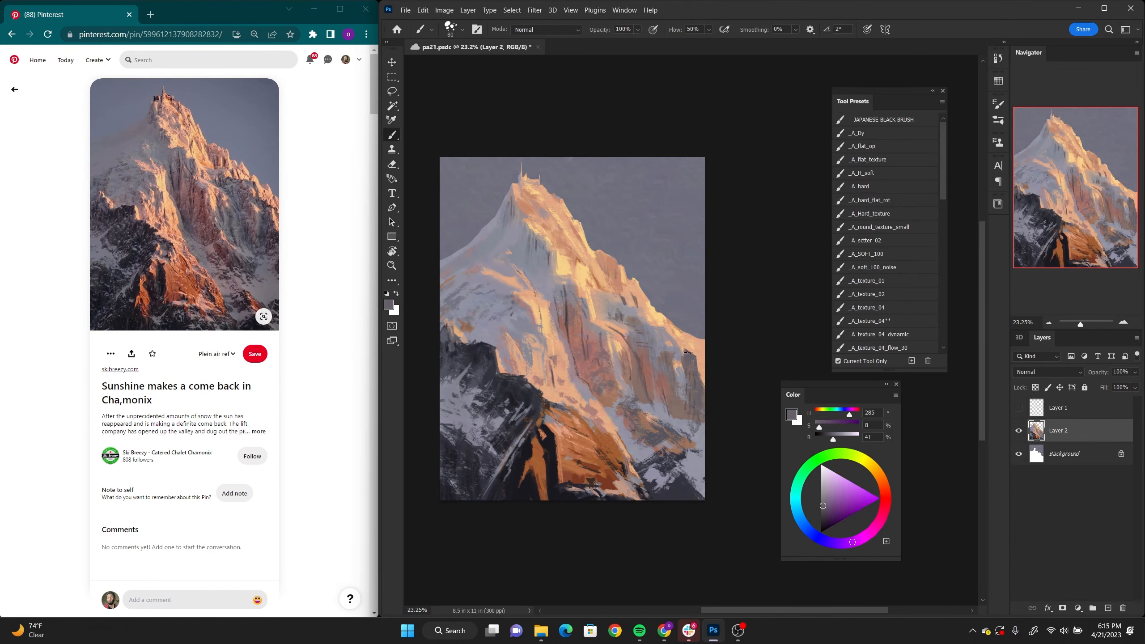
alt+click(689, 354)
alt+click(693, 360)
mouse_move(694, 357)
mouse_down()
mouse_move(725, 356)
mouse_move(671, 376)
mouse_move(694, 373)
mouse_up()
alt+click(696, 372)
alt+click(699, 374)
alt+click(698, 370)
Step: Circle areas of the summit, ridge and sunlit cliffs in black, and undo the marks
drag(569, 409, 732, 410)
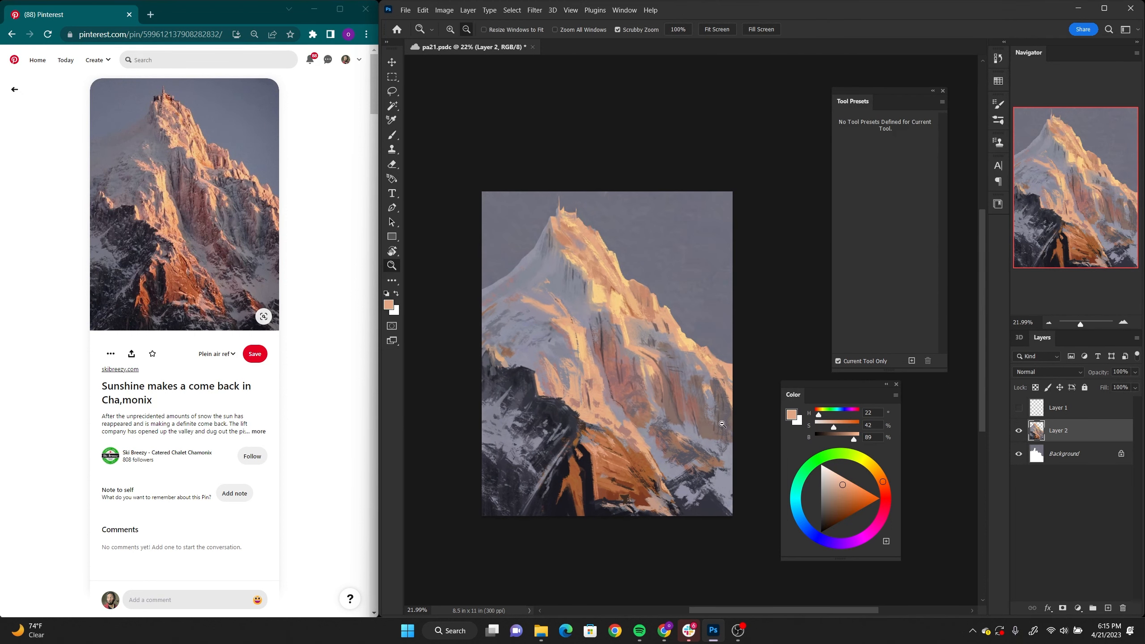
mouse_move(692, 455)
mouse_down()
mouse_move(704, 451)
mouse_move(703, 416)
mouse_move(713, 415)
mouse_up()
key(d)
drag(631, 341, 640, 346)
drag(552, 186, 544, 195)
drag(621, 258, 623, 259)
drag(685, 362, 686, 364)
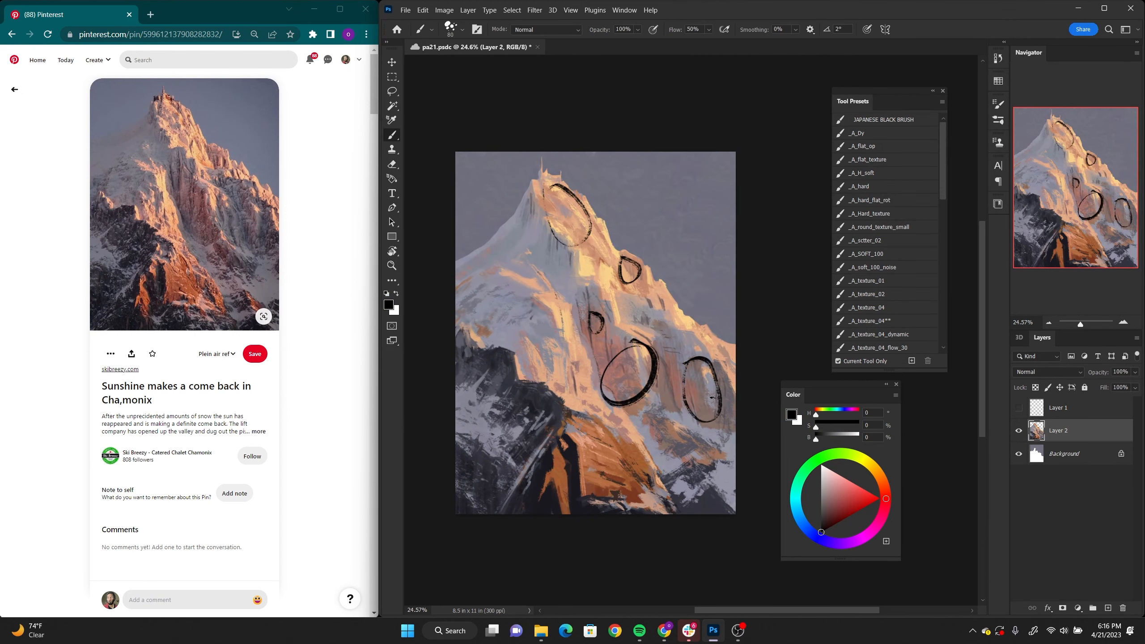
key(ctrl+z)
key(ctrl+z)
key(ctrl+z)
key(ctrl+z)
key(ctrl+z)
Step: Switch to the _A_texture_07 brush and paint muted pink (H 9, S 29, B 67) details beside the central cliff on Layer 3
drag(573, 388, 586, 387)
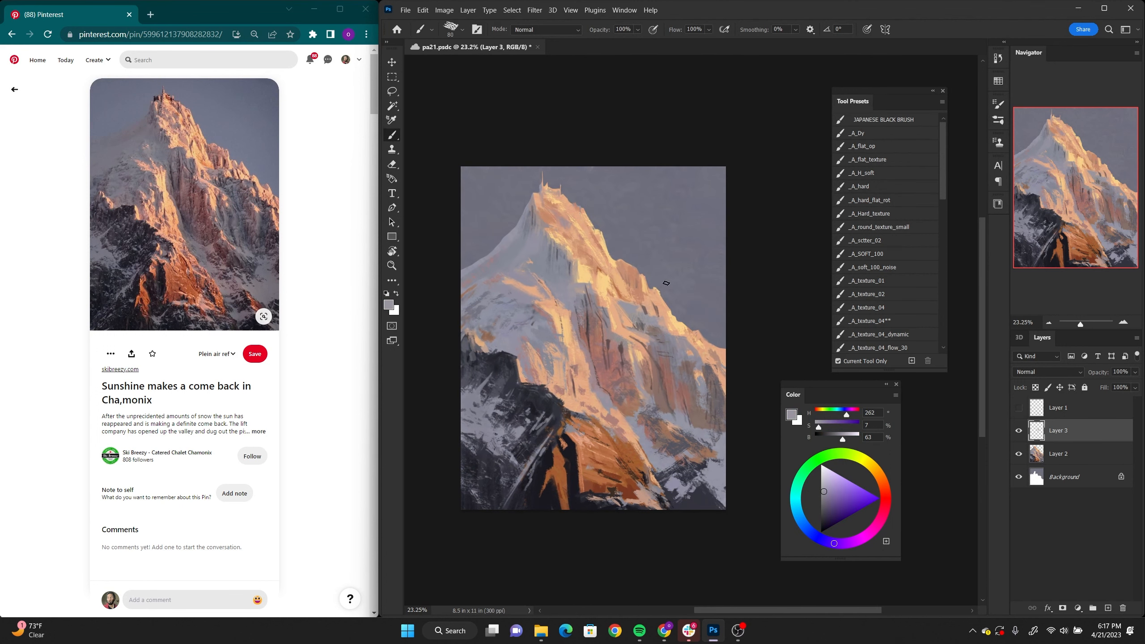
drag(940, 189, 941, 240)
click(867, 230)
alt+click(568, 345)
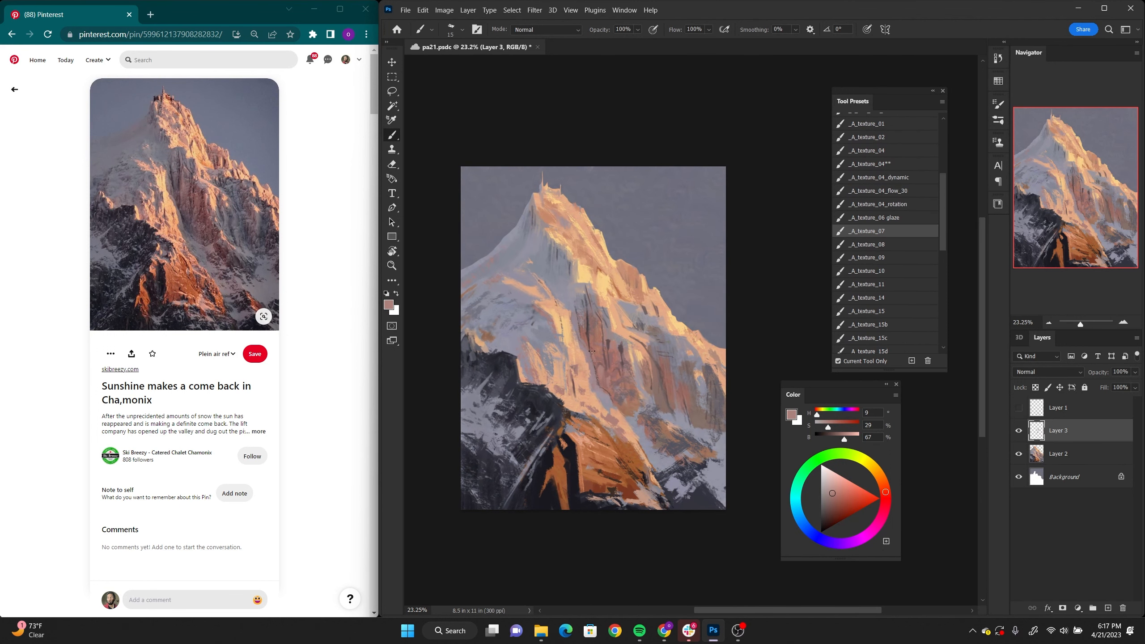
alt+click(566, 332)
alt+click(555, 334)
alt+click(567, 356)
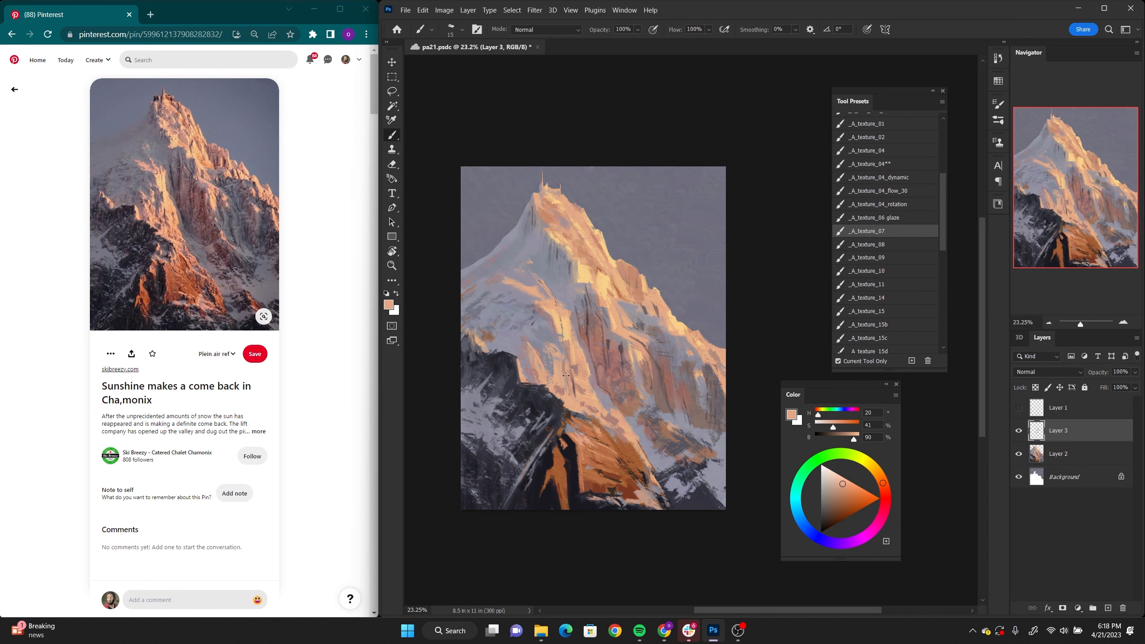
Step: Add peach (H 20, S 41, B 90) and reddish-brown (H 11, S 41, B 60) strokes to the central slope and right-hand rock
alt+click(565, 377)
alt+click(532, 375)
drag(529, 352, 542, 375)
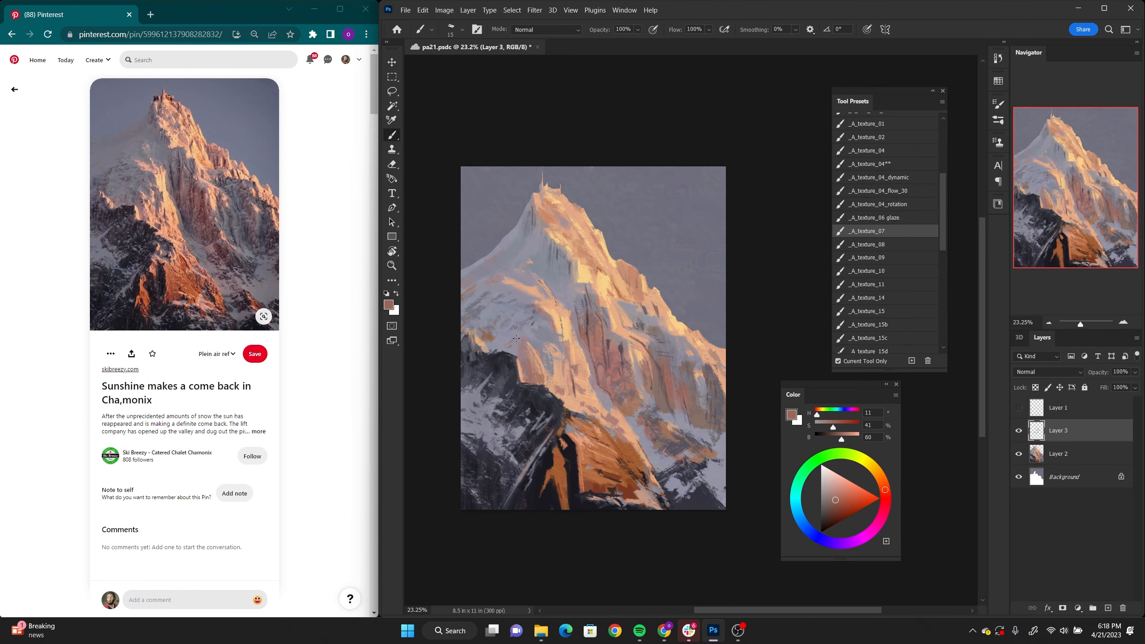
drag(631, 311, 644, 300)
alt+click(582, 411)
drag(575, 417, 586, 424)
Step: Paint fine strokes down the central cliff to the snow below, including grey-violet (H 263, S 8, B 62)
alt+click(570, 293)
alt+click(579, 288)
drag(582, 286, 587, 331)
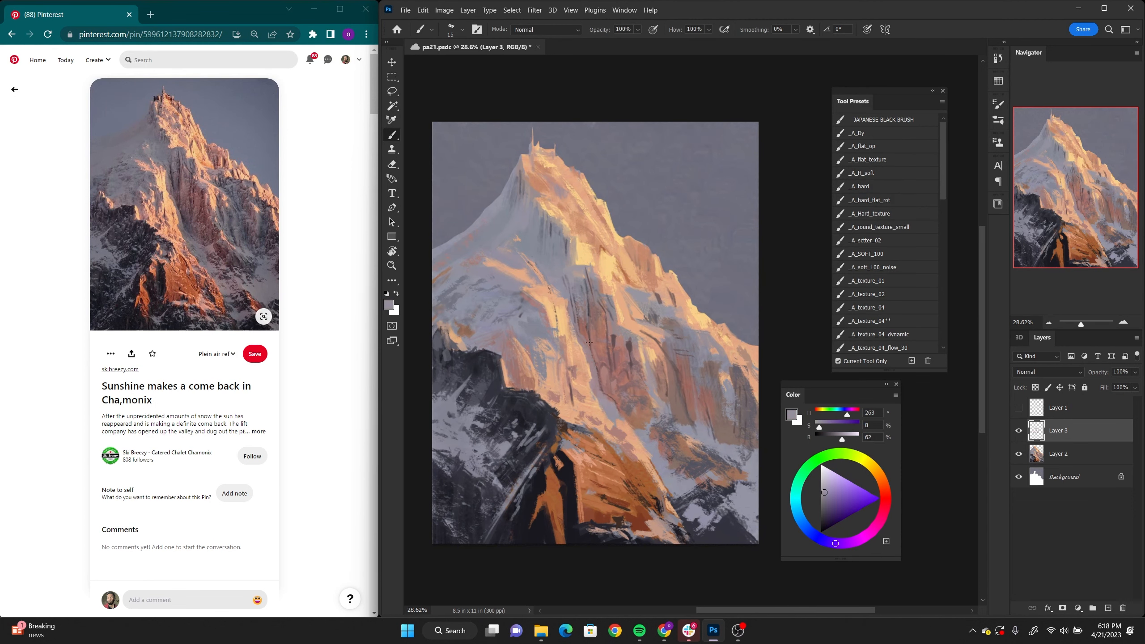
alt+click(593, 365)
drag(599, 375, 642, 449)
alt+click(620, 417)
Step: Add fine detail strokes to the upper central ridge and the sunlit rock just below the summit
alt+click(588, 268)
alt+click(571, 266)
drag(572, 243, 585, 264)
alt+click(572, 261)
alt+click(553, 168)
alt+click(557, 166)
drag(558, 168, 568, 182)
Step: Sample reddish brown (H 11, S 69, B 63) from the lower rock and add strokes to the summit and right ridge
alt+click(639, 519)
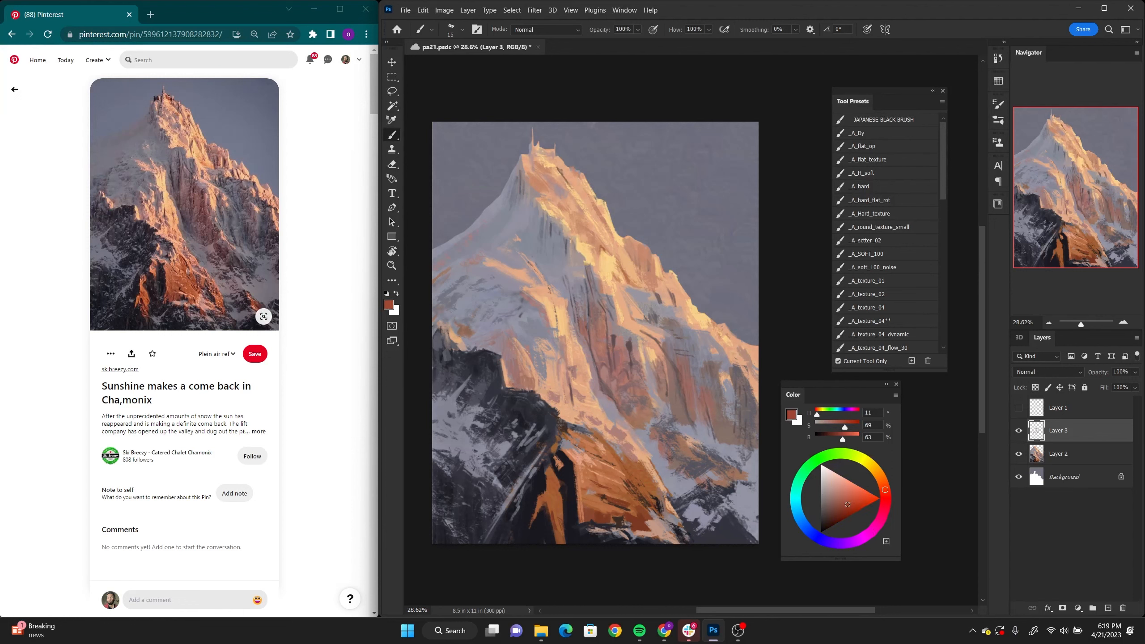
alt+click(569, 176)
drag(656, 279, 665, 300)
drag(663, 283, 699, 328)
drag(677, 312, 683, 325)
Step: Darken the brush colour and draw shadow accents on the right ridge and the right edge of the face
drag(844, 439, 834, 439)
drag(684, 309, 691, 325)
alt+click(735, 368)
drag(727, 368, 758, 377)
Step: Build up rock detail along the middle of the right ridge with small sampled-colour strokes
alt+click(624, 243)
alt+click(610, 229)
mouse_move(613, 223)
mouse_down()
mouse_move(647, 247)
mouse_move(647, 272)
mouse_up()
alt+click(649, 254)
alt+click(652, 258)
alt+click(662, 291)
mouse_move(628, 244)
mouse_down()
mouse_move(640, 281)
mouse_move(639, 254)
mouse_up()
alt+click(626, 253)
alt+click(638, 262)
alt+click(635, 255)
Step: Refine the upper right ridge's outline against the sky and add strokes to the central cliff
alt+click(597, 202)
mouse_move(597, 201)
mouse_down()
mouse_move(605, 215)
mouse_move(633, 217)
mouse_up()
alt+click(606, 211)
alt+click(611, 220)
alt+click(601, 323)
drag(596, 309, 600, 325)
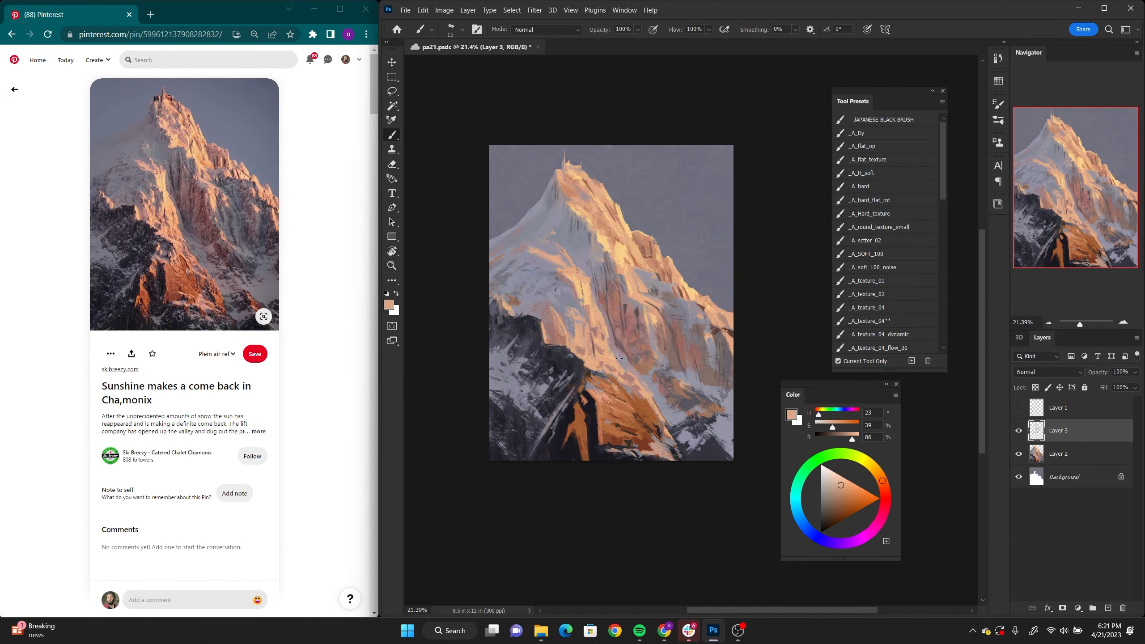
Step: Add highlight strokes to the upper sunlit face and below the summit, including pale yellow (H 38, S 45, B 98)
alt+click(611, 240)
drag(609, 221, 615, 230)
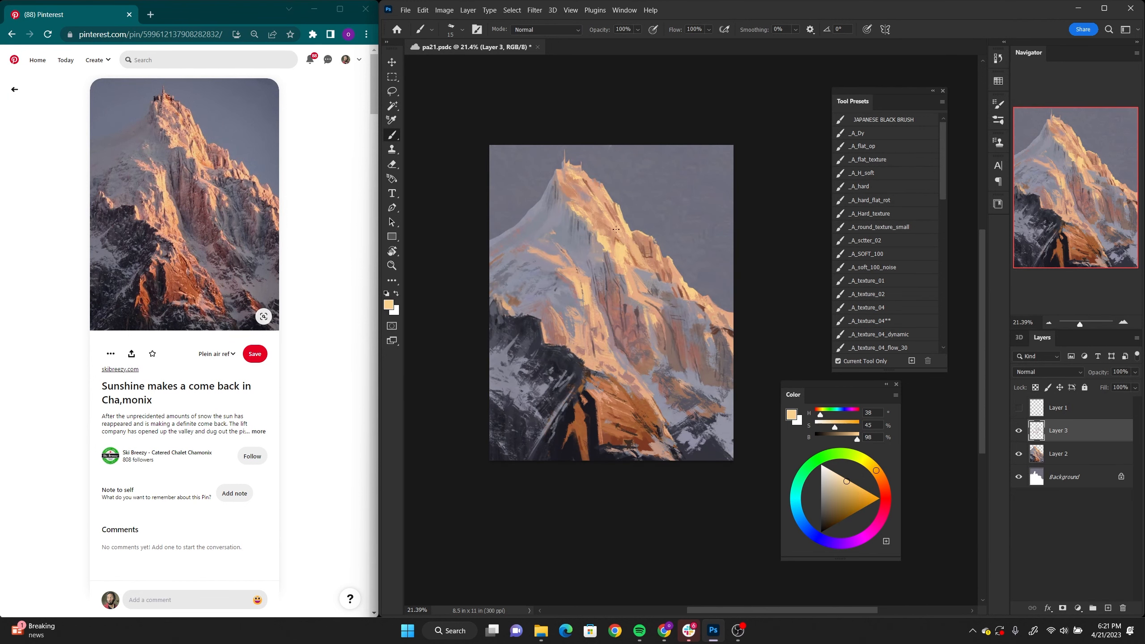
alt+click(563, 192)
alt+click(560, 181)
drag(560, 171, 558, 184)
Step: Glaze a dark muted red over the right rock face on Layer 2, using an enlarged brush in Multiply mode
drag(841, 440, 833, 439)
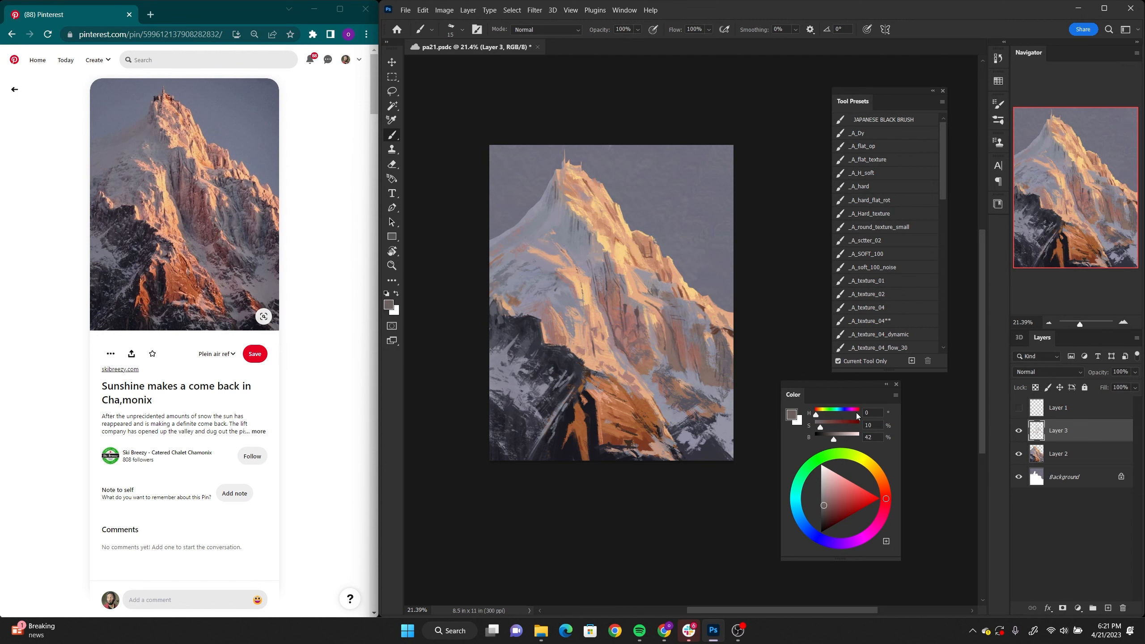
click(839, 511)
click(1061, 455)
key(alt+shift+m)
key(bracketright)
key(bracketright)
key(bracketright)
key(bracketright)
key(bracketright)
key(bracketright)
key(bracketright)
key(bracketright)
key(bracketright)
key(bracketright)
key(bracketright)
key(bracketright)
mouse_move(634, 317)
mouse_down()
mouse_move(681, 403)
mouse_move(646, 372)
mouse_up()
key(ctrl+z)
mouse_move(691, 317)
mouse_down()
mouse_move(694, 376)
mouse_move(667, 387)
mouse_up()
Step: Pick a salmon brush colour (H 0, S 47, B 91), reselect Layer 3 and switch to the _A_texture_11 brush
click(846, 486)
click(546, 30)
click(551, 184)
key(ctrl+space)
click(1068, 431)
drag(682, 338, 719, 338)
drag(941, 184, 941, 269)
click(867, 184)
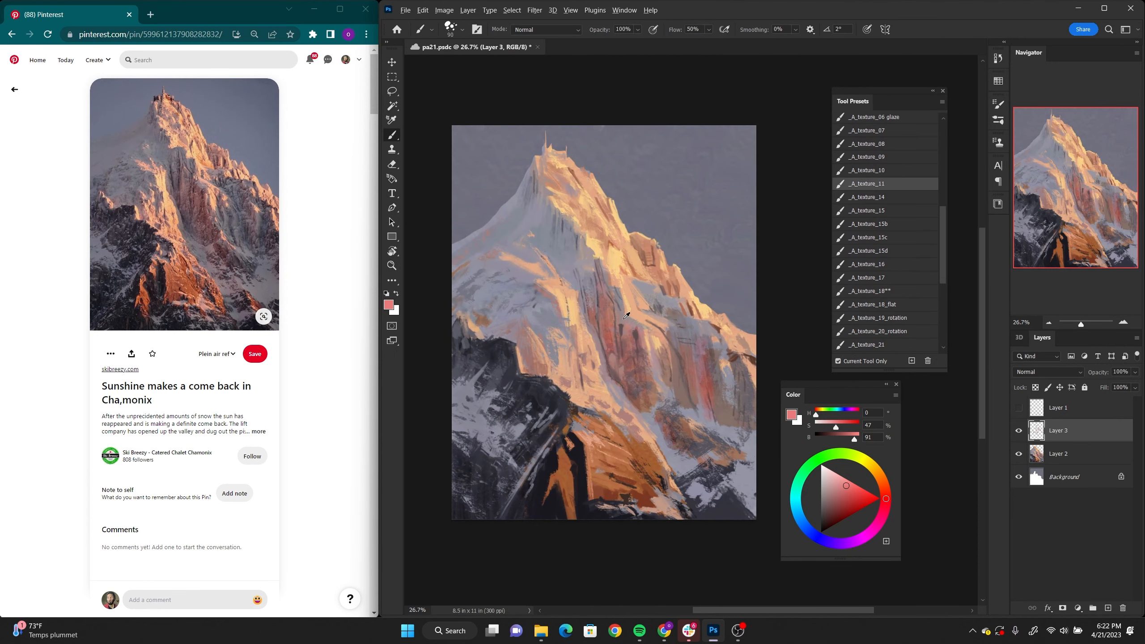
Step: Break up the central cliff and the area above it with textured strokes in sampled muted rose and pale grey-violet (H 262, S 7, B 75)
alt+click(648, 337)
alt+click(631, 333)
drag(619, 319, 632, 334)
alt+click(604, 311)
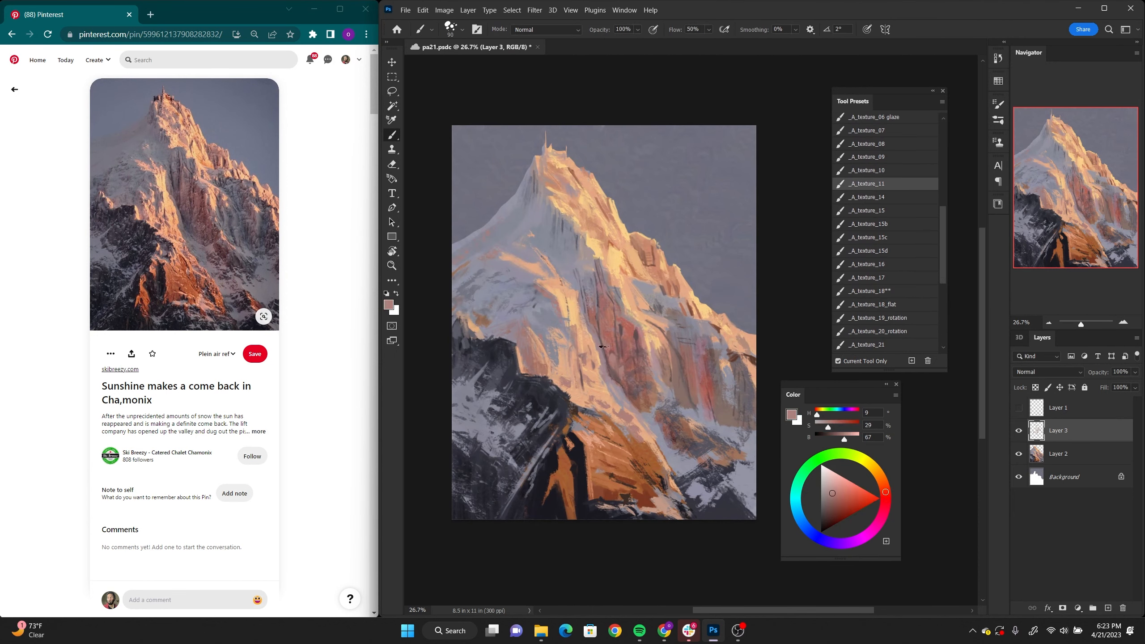
alt+click(597, 292)
drag(583, 291, 588, 312)
alt+click(577, 266)
drag(581, 259, 585, 275)
drag(583, 250, 611, 292)
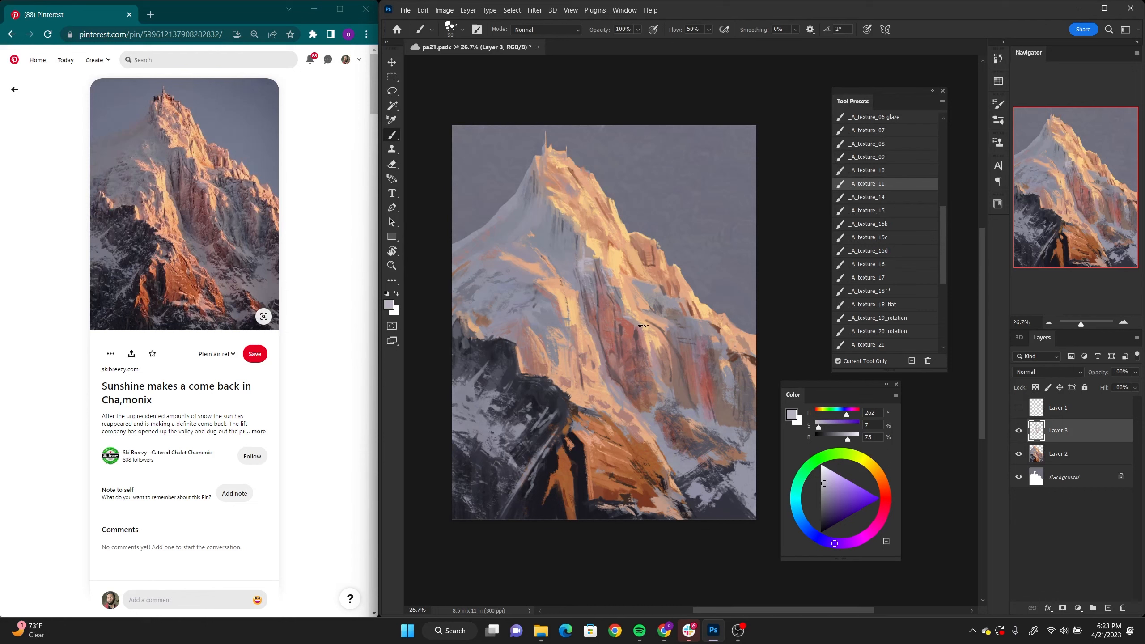
Step: Add textured snow and rock strokes to the lower right slope with sampled colours
drag(660, 382, 670, 392)
mouse_move(690, 415)
mouse_down()
mouse_move(705, 423)
mouse_move(692, 410)
mouse_up()
drag(690, 394, 704, 408)
alt+click(682, 389)
drag(679, 370, 690, 429)
Step: Texture the shaded snow slope left of the summit with sampled cool grey-violet strokes, including H 249, S 8, B 67
key(ctrl+space)
drag(515, 314, 534, 325)
drag(542, 244, 524, 268)
alt+click(546, 244)
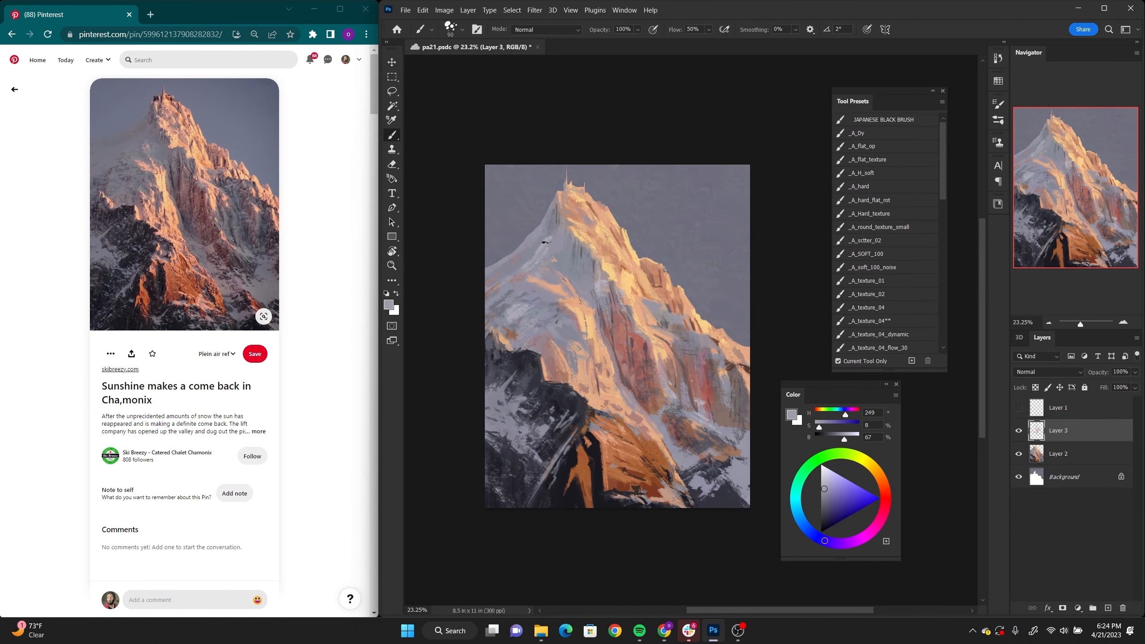
drag(553, 221, 543, 245)
drag(522, 279, 506, 292)
Step: Add sampled-colour strokes where the shaded snow meets the sunlit face below the summit
alt+click(607, 264)
mouse_move(584, 243)
mouse_down()
mouse_move(597, 260)
mouse_move(548, 252)
mouse_up()
alt+click(587, 260)
alt+click(605, 266)
key(ctrl+space)
Step: Build up rock texture on the right face and down toward its base, using sampled colours including dark reddish brown (H 8, S 38, B 41)
alt+click(650, 326)
alt+click(652, 325)
drag(646, 311, 676, 317)
alt+click(659, 312)
alt+click(667, 334)
alt+click(663, 420)
alt+click(645, 389)
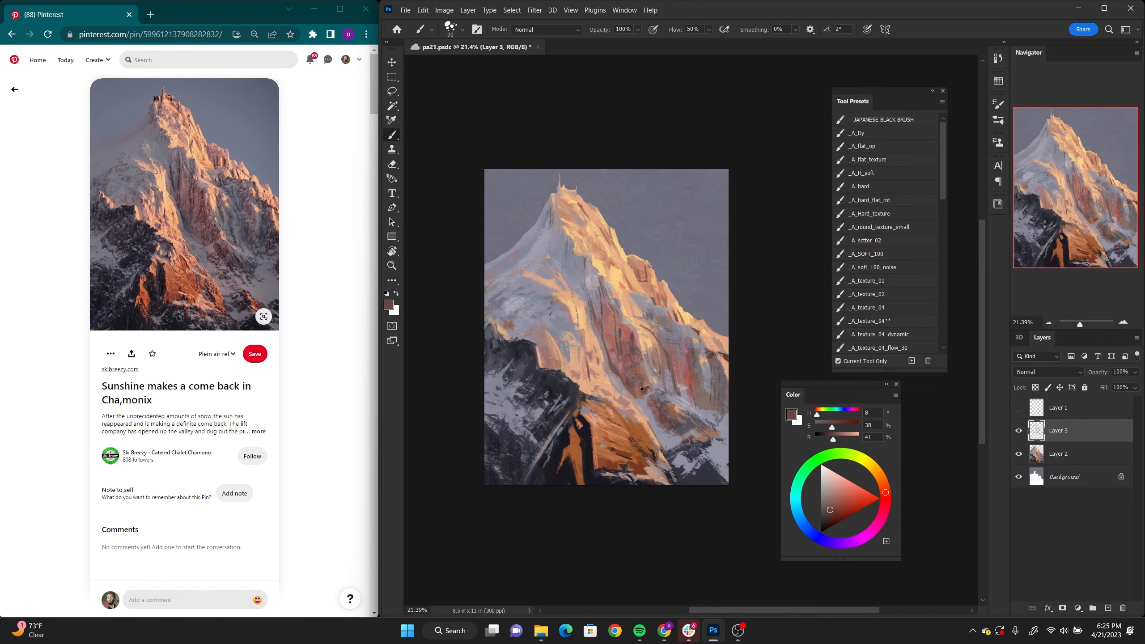
Step: Add textured strokes to the central cliff and the lower right slope, and sample a peach tone (H 24, S 42, B 91)
alt+click(602, 321)
drag(595, 323, 603, 346)
alt+click(667, 401)
key(ctrl+space)
drag(684, 407, 691, 407)
alt+click(655, 400)
drag(649, 400, 678, 438)
alt+click(633, 304)
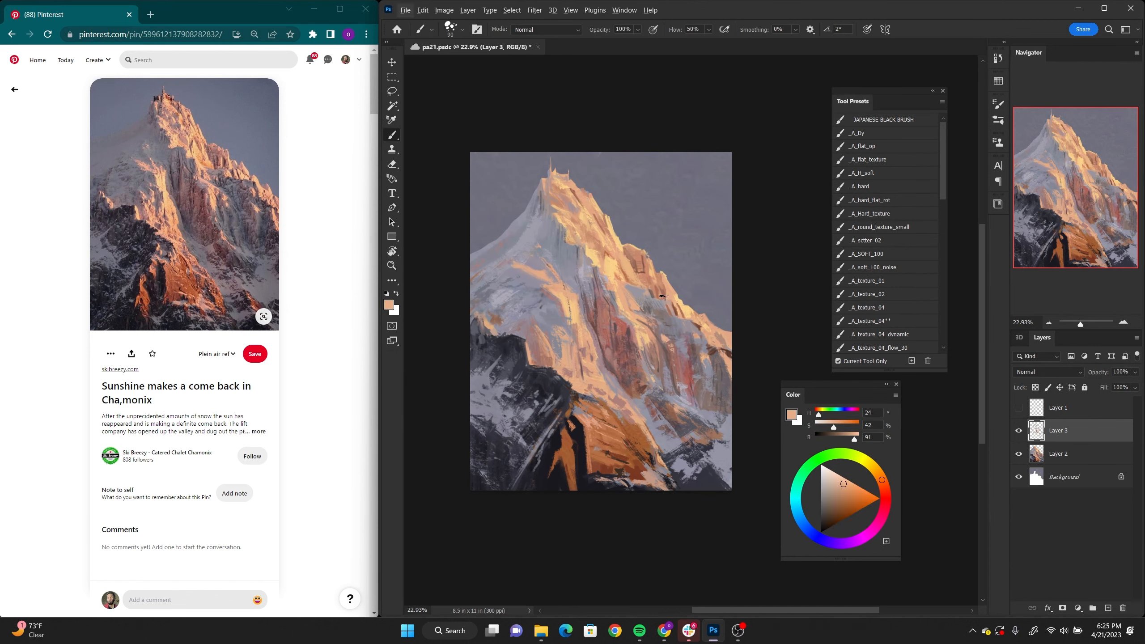
Step: Place peach and tan strokes along the middle of the right ridge, including H 22, S 43, B 80
alt+click(673, 314)
alt+click(681, 308)
drag(680, 316, 703, 320)
alt+click(689, 313)
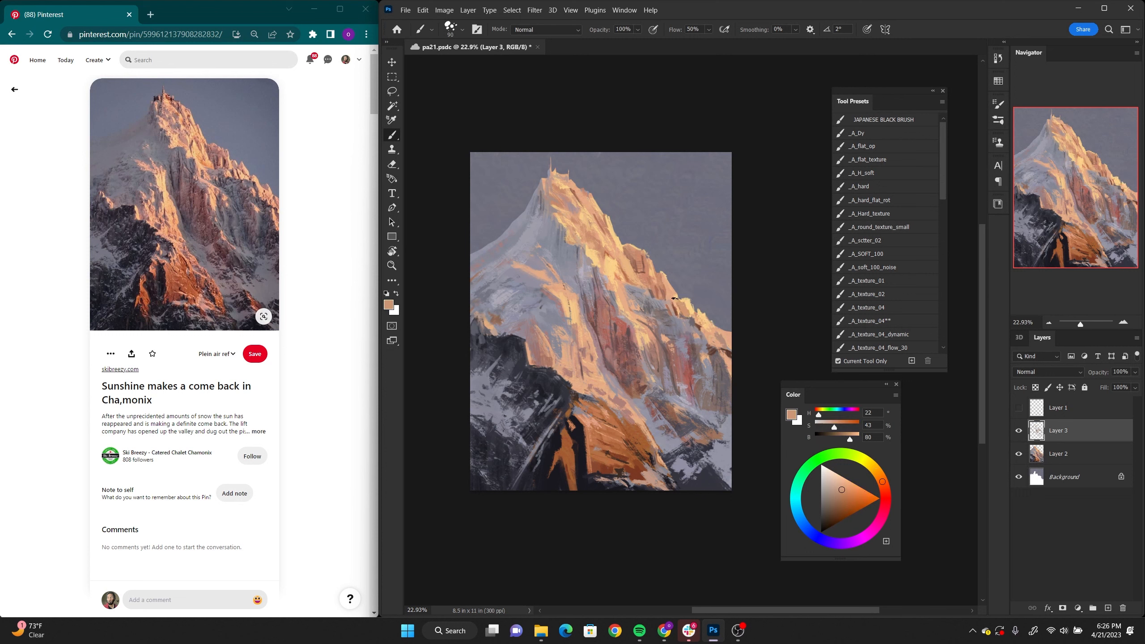
alt+click(697, 317)
Step: Switch to the _A_texture_07 brush and draw fine brown rock accents (H 16, S 51, B 47) on the upper sunlit face, reducing the brush size
drag(944, 192, 946, 259)
click(871, 180)
alt+click(644, 245)
alt+click(612, 267)
drag(617, 277, 627, 289)
alt+click(609, 260)
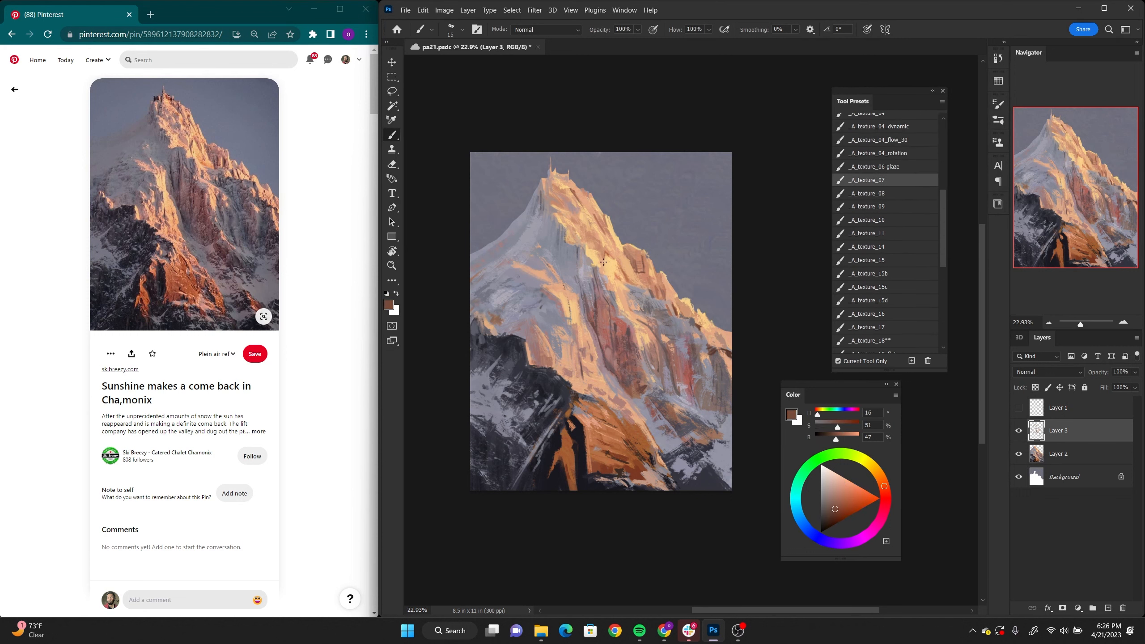
drag(601, 251, 605, 268)
alt+click(602, 255)
key(bracketleft)
key(bracketleft)
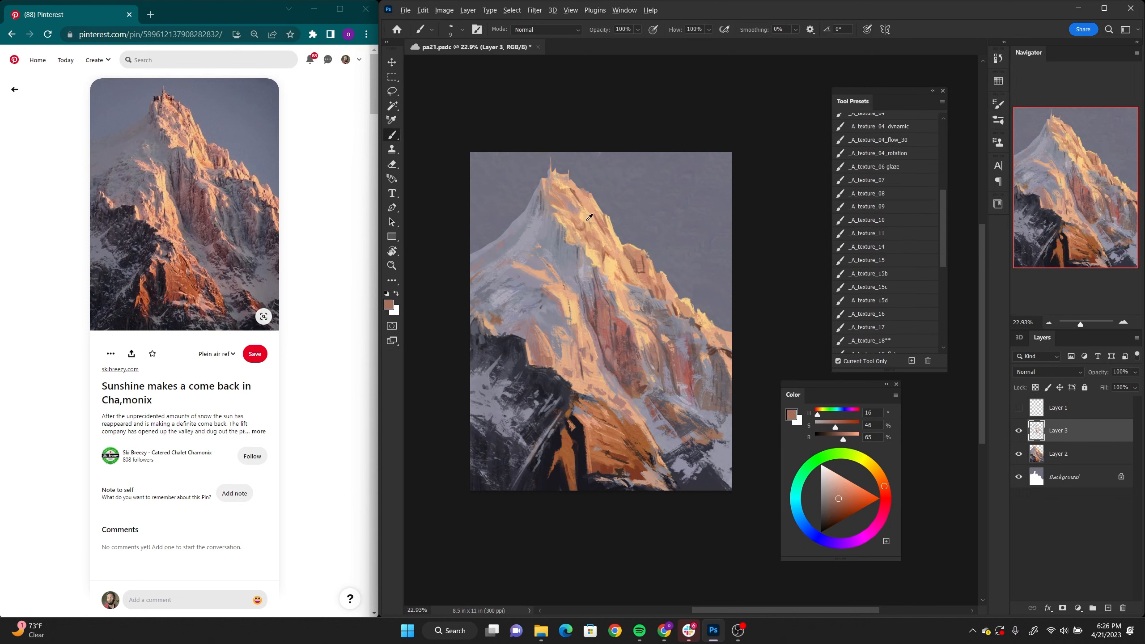
Step: Detail the sunlit face from below the summit down to the central cliff with small sampled-colour strokes
alt+click(586, 221)
alt+click(605, 243)
alt+click(612, 254)
mouse_move(613, 253)
mouse_down()
mouse_move(611, 288)
mouse_move(631, 337)
mouse_up()
alt+click(624, 273)
alt+click(638, 272)
alt+click(630, 291)
alt+click(606, 297)
alt+click(605, 296)
alt+click(617, 298)
alt+click(621, 308)
alt+click(626, 312)
alt+click(635, 335)
Step: Change the brush, touch up the dark lower left rocks with slate (H 240, S 13, B 37), and compare the painting without Layer 3
key(period)
alt+click(517, 359)
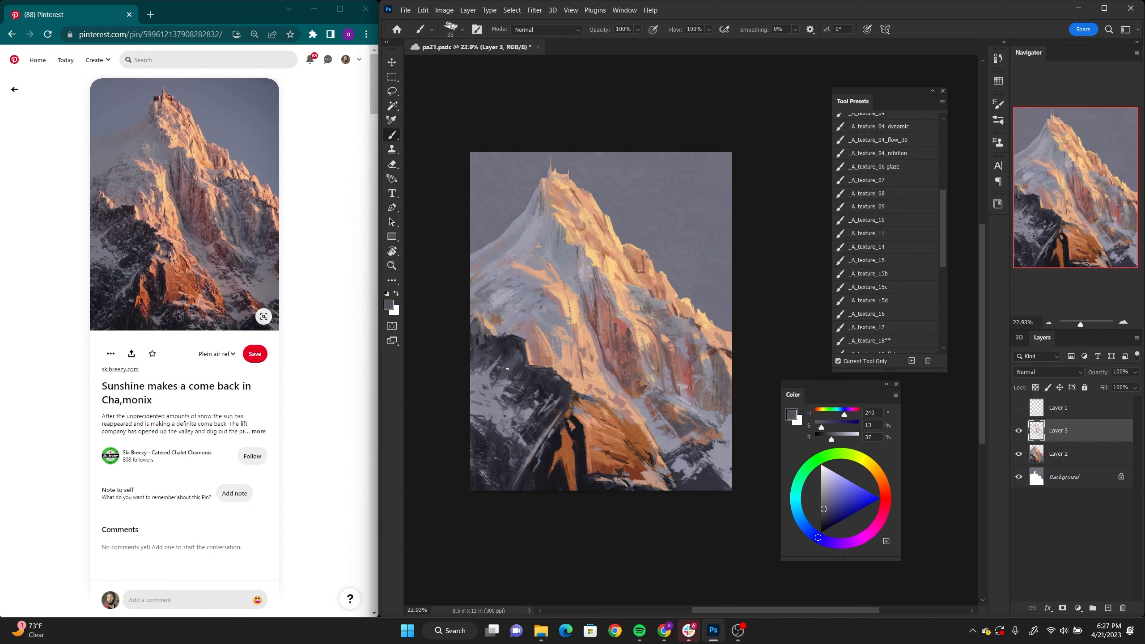
drag(524, 342, 527, 363)
key(ctrl+space)
mouse_move(717, 391)
mouse_down()
mouse_move(728, 391)
mouse_move(681, 364)
mouse_up()
click(1019, 430)
click(1019, 431)
Step: Add a new layer above Layer 3 and set its blend mode to Multiply
alt+click(709, 345)
click(1108, 608)
click(1048, 372)
click(1056, 379)
Step: Paint fine dark shadow lines on the right face of the Multiply layer with a smaller brush in sampled near-black (H 240, S 17, B 24)
alt+click(697, 475)
key(bracketleft)
key(bracketleft)
key(bracketleft)
key(bracketleft)
drag(661, 326, 675, 348)
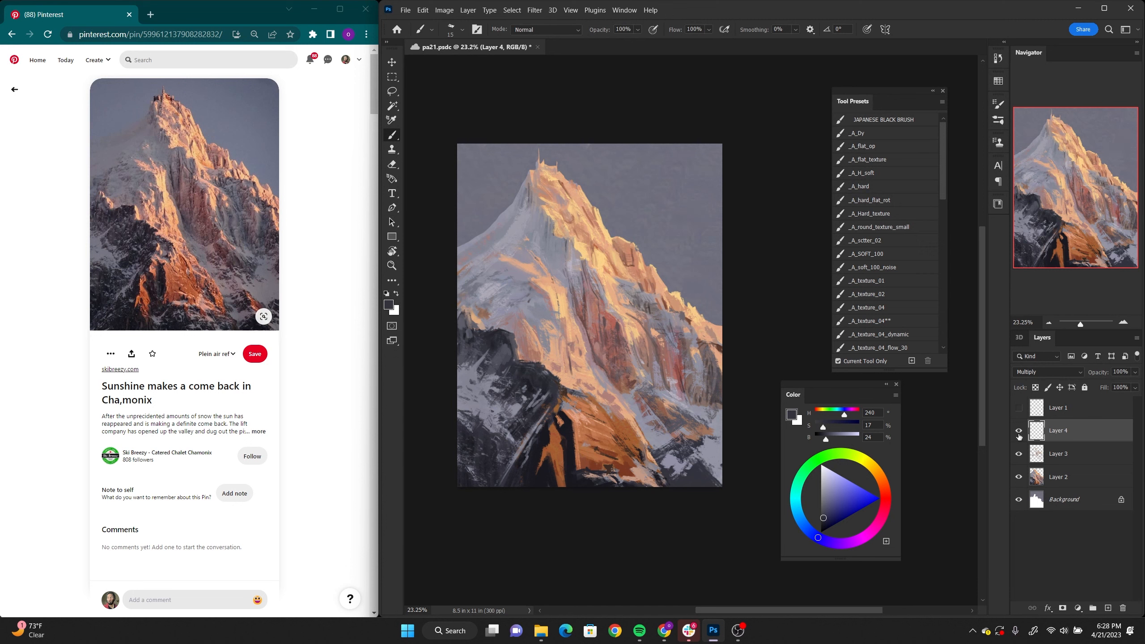
click(1019, 431)
click(1018, 431)
key(ctrl+space)
drag(604, 348, 589, 348)
Step: Add a new layer above Layer 4 and place small sampled peach accents (H 24, S 42, B 91) on the right face
click(1068, 453)
click(1071, 432)
click(1108, 608)
alt+click(629, 314)
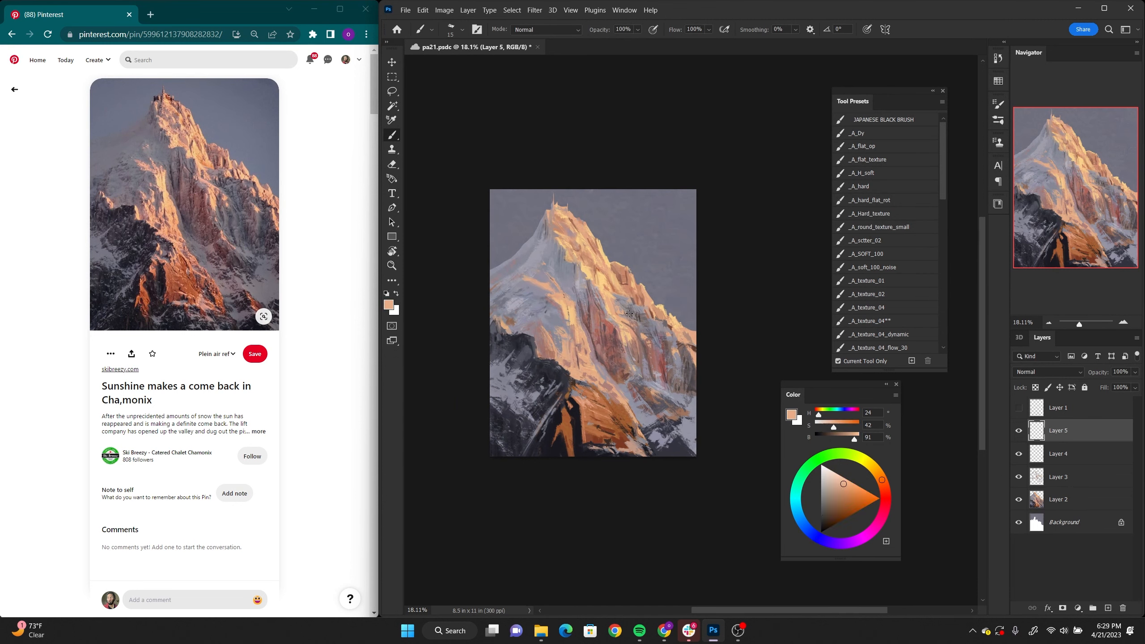
alt+click(624, 323)
alt+click(667, 312)
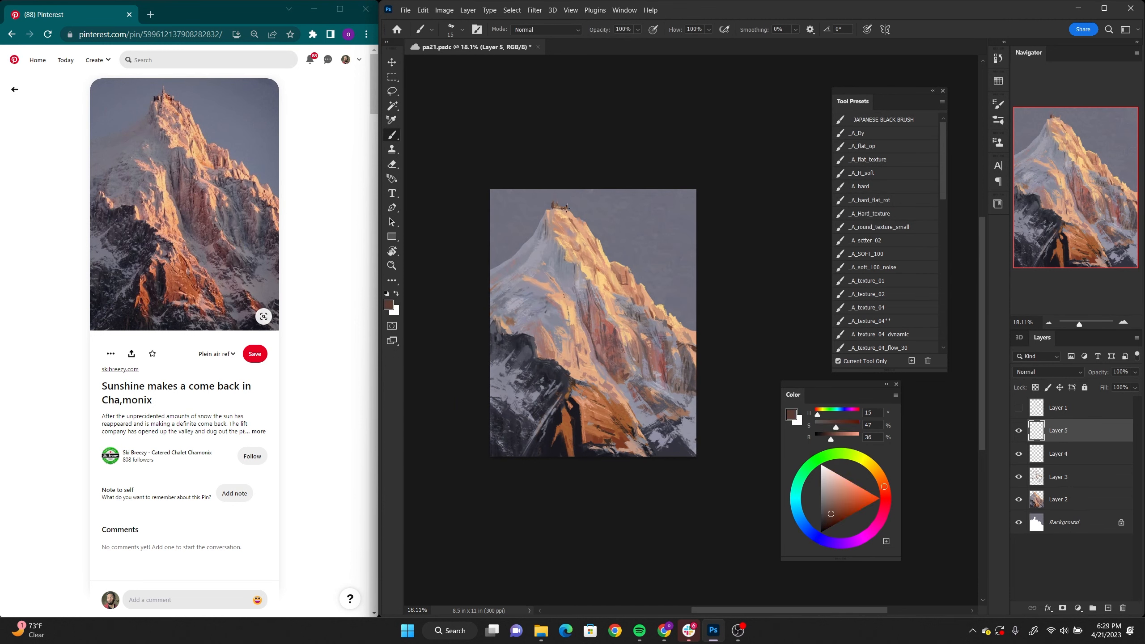
Step: Refine the tiny summit structures with small dark brown (H 15, S 47, B 36) and sampled light strokes
alt+click(557, 209)
mouse_move(566, 208)
mouse_down()
mouse_move(552, 207)
mouse_move(581, 199)
mouse_move(552, 214)
mouse_move(504, 210)
mouse_up()
key(ctrl+space)
alt+click(567, 212)
alt+click(555, 215)
Step: Compare the painting with Layers 3, 4 and 5 hidden and shown
key(ctrl+space)
drag(650, 409, 687, 367)
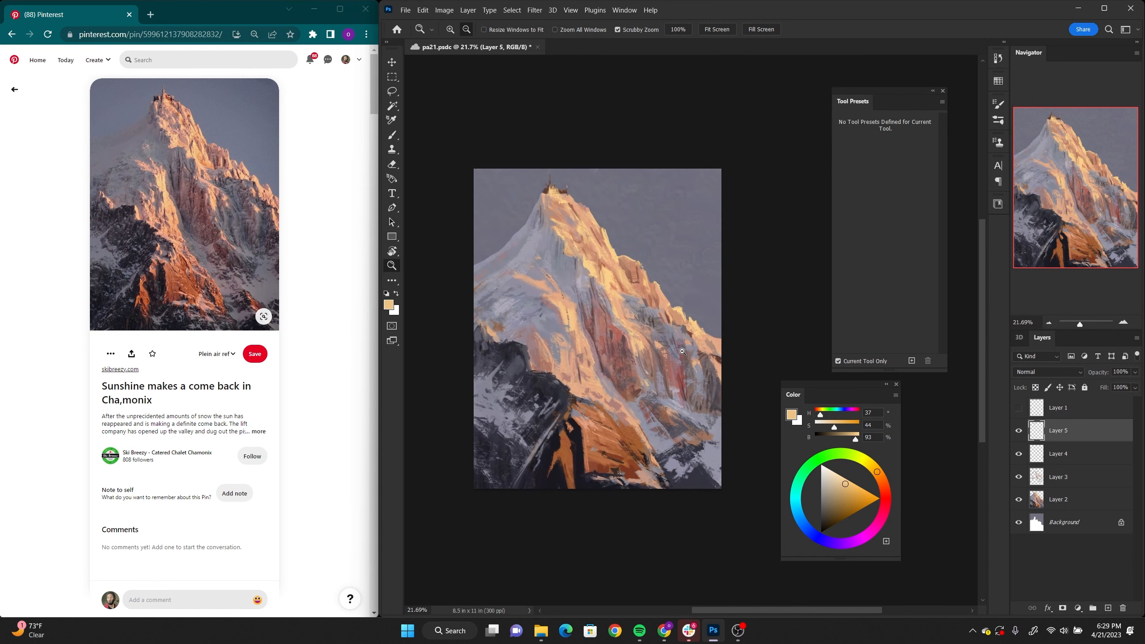
click(1022, 477)
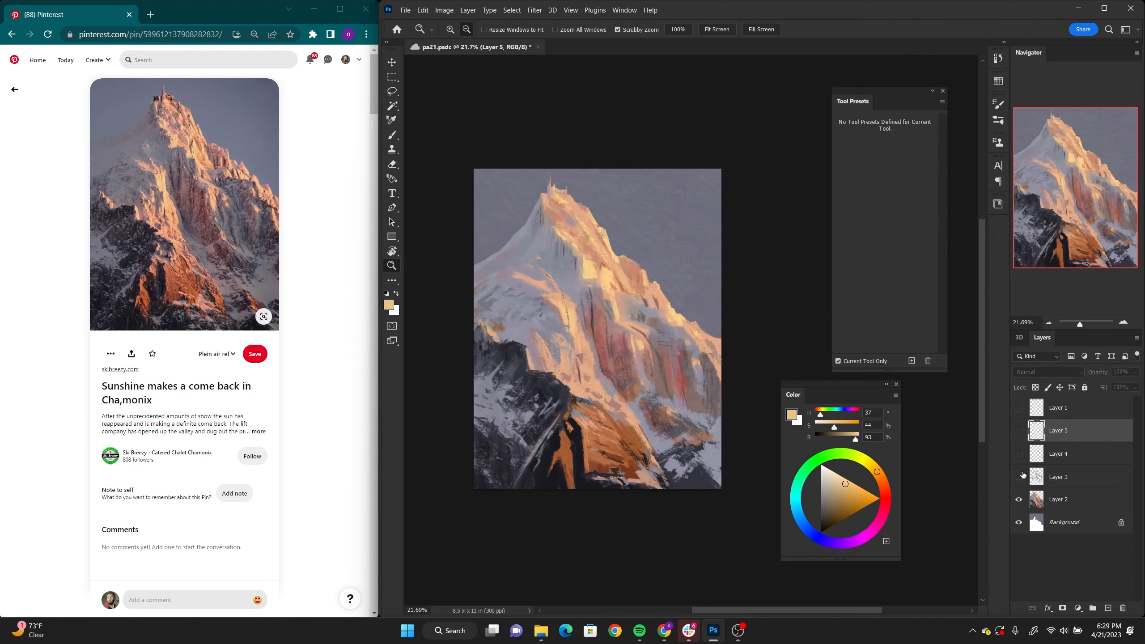
click(1018, 477)
click(1019, 477)
click(1018, 476)
click(1019, 477)
click(1019, 477)
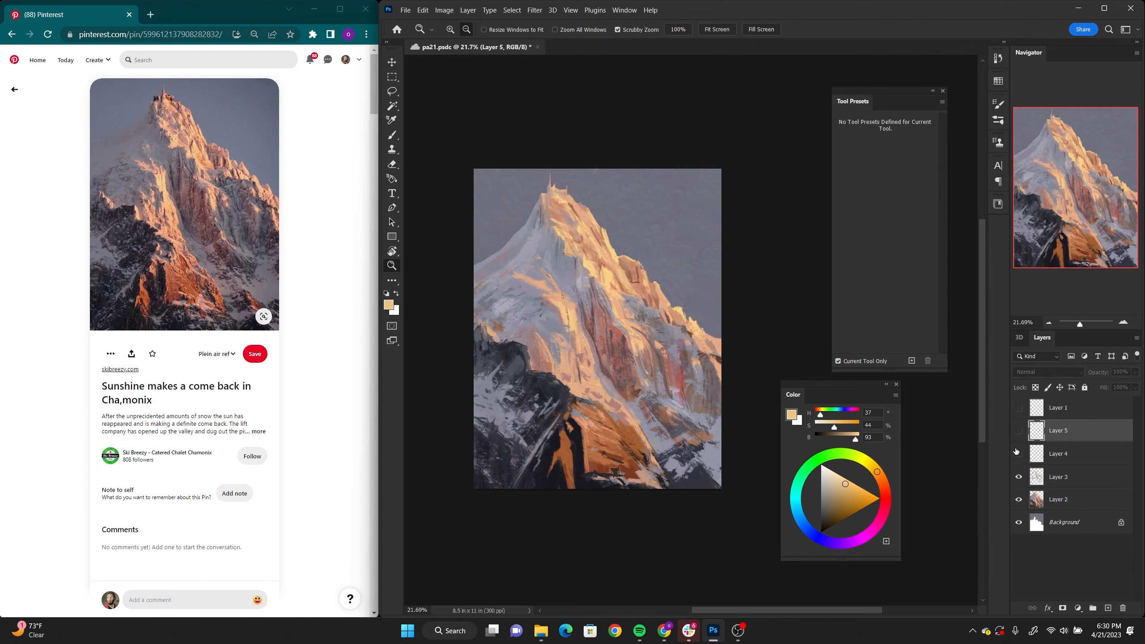
click(1018, 453)
click(1060, 454)
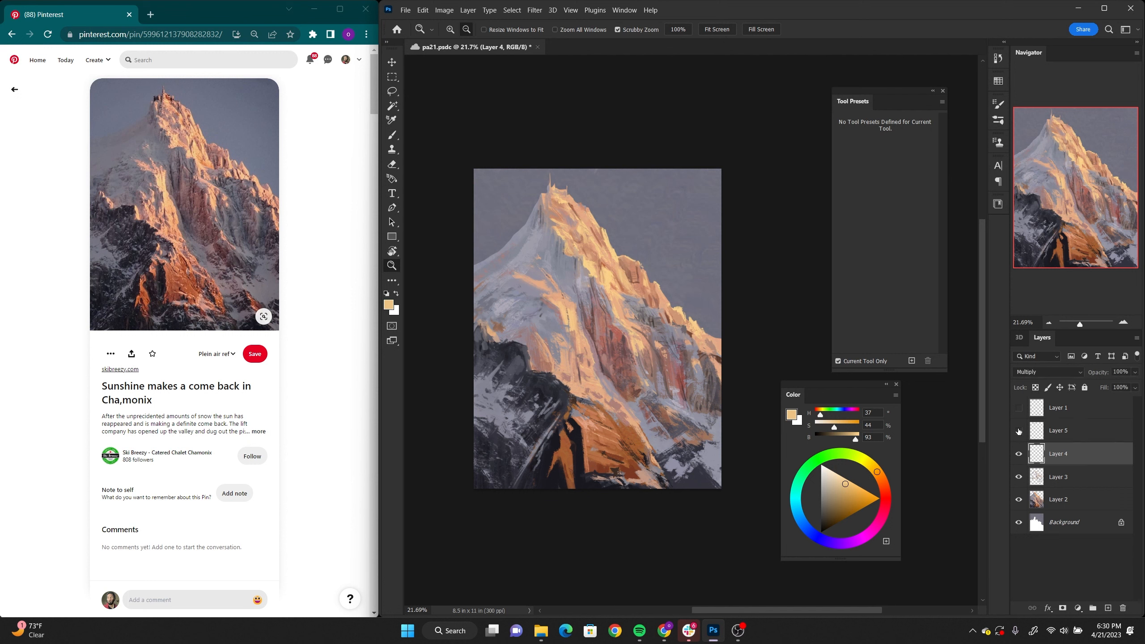
click(1019, 431)
Step: Merge Layers 2 through 5 into a single layer
shift+click(1077, 431)
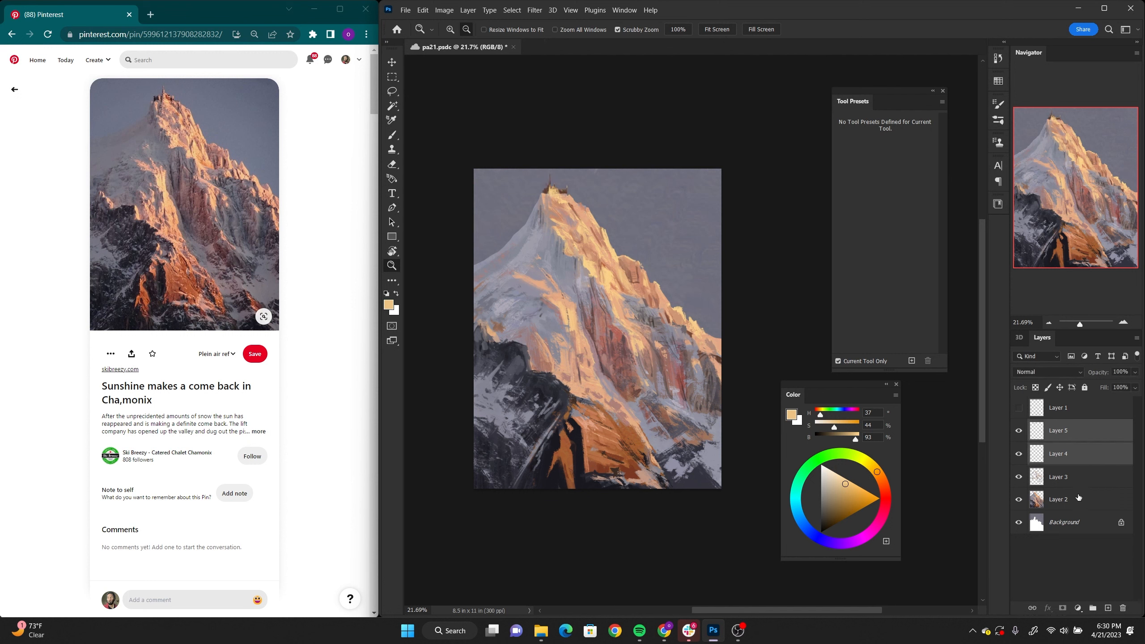
shift+click(1077, 499)
click(1072, 431)
shift+click(1077, 499)
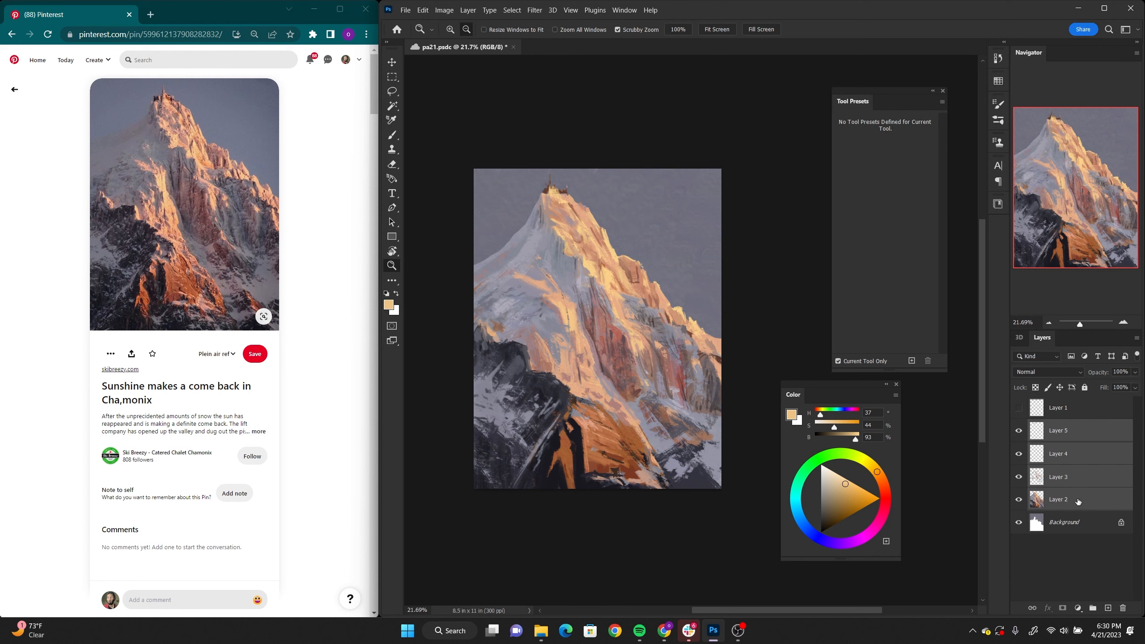
key(ctrl+e)
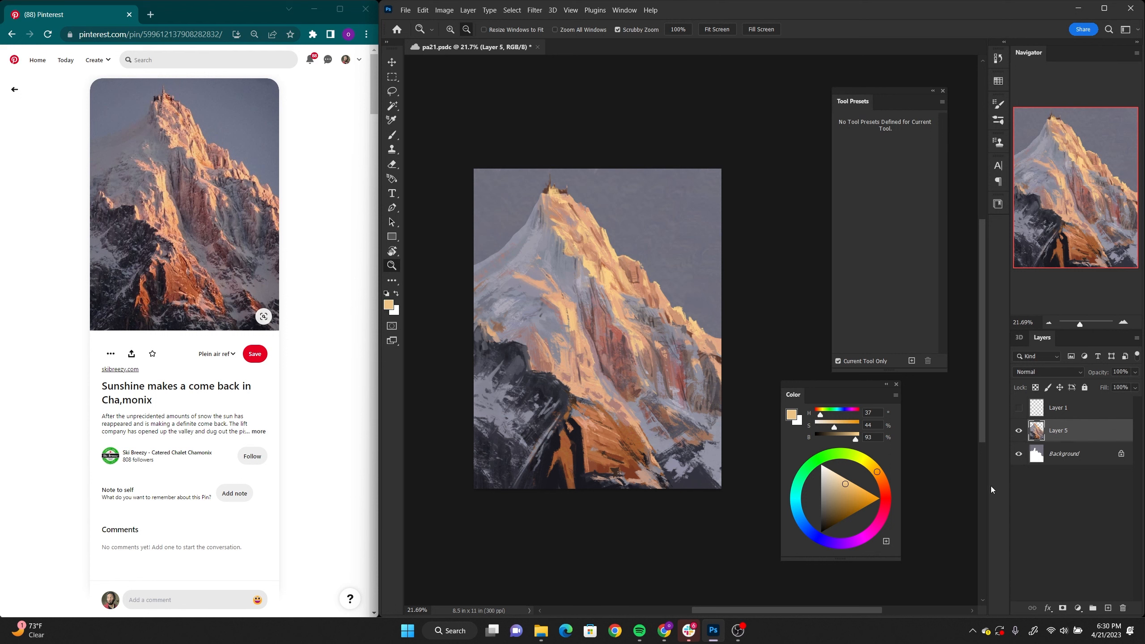
Step: Soften the right edge of the ridge and the left slope with the Smudge tool at size 250 and 60% strength
key(b)
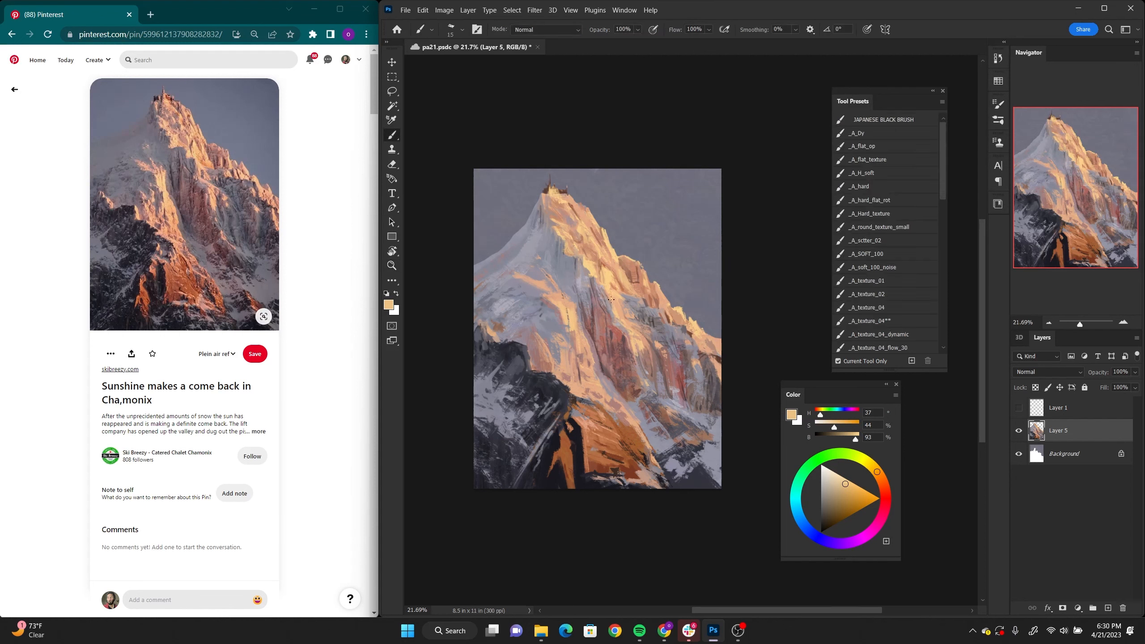
click(394, 283)
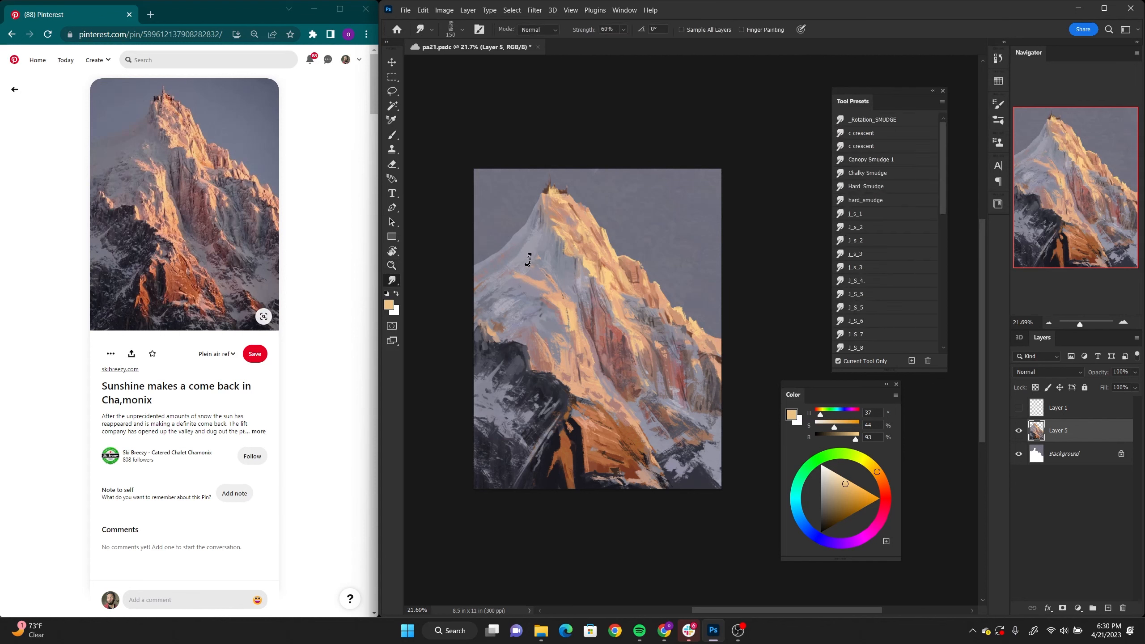
key(bracketright)
key(bracketright)
drag(702, 330, 724, 363)
drag(506, 313, 501, 312)
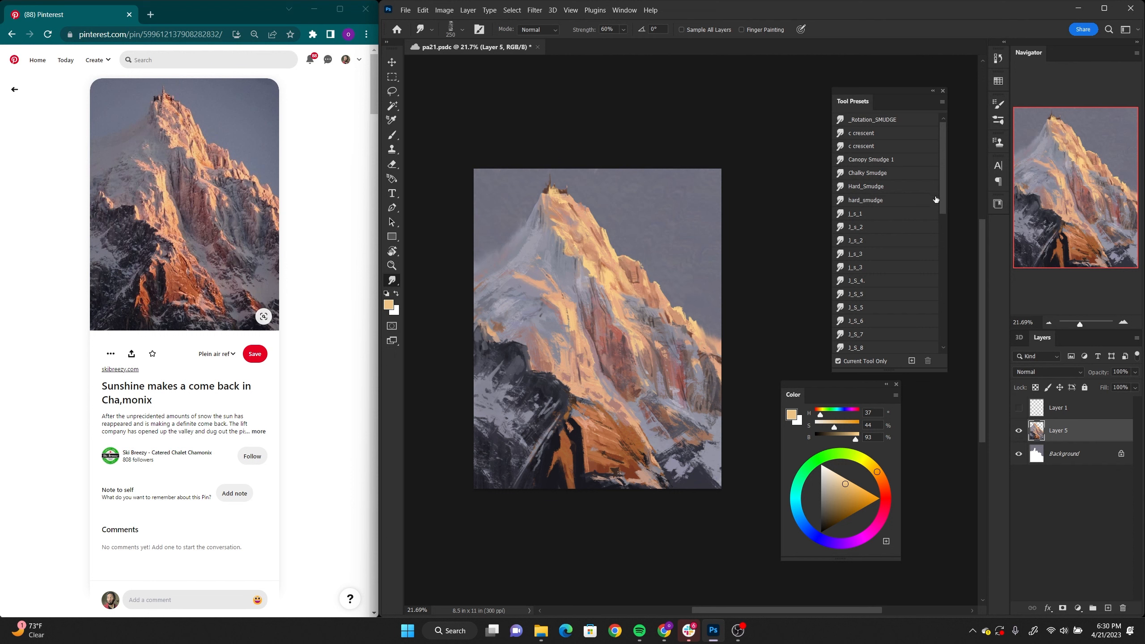
Step: Touch up the left snow slope, sunlit ridge and dark rock edge with small brush strokes in sampled grey, peach and orange tones
key(b)
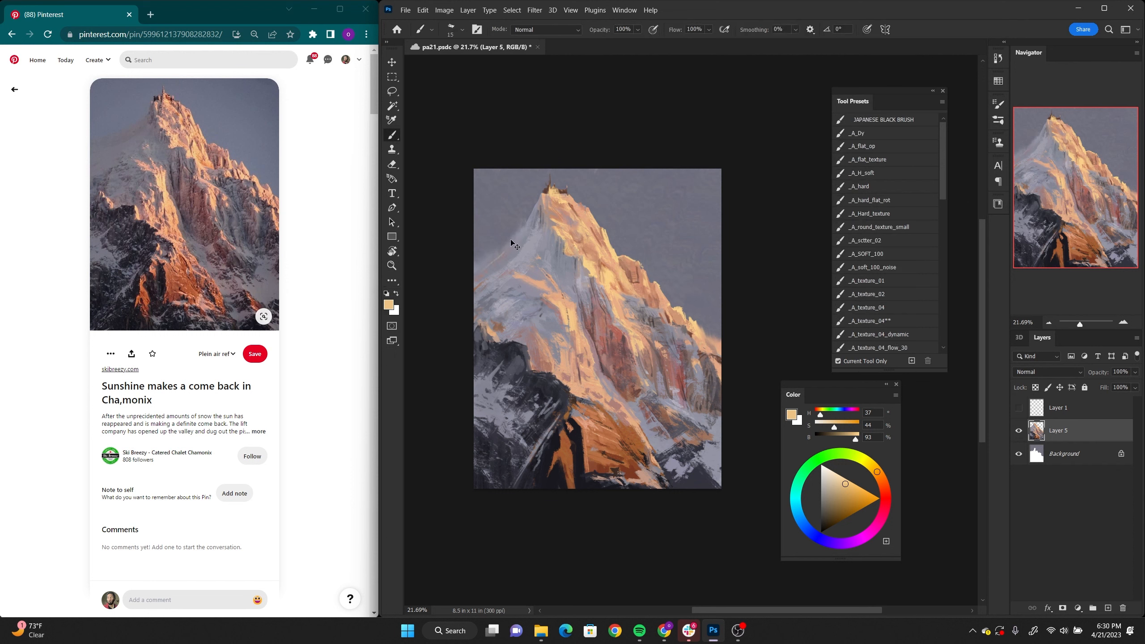
alt+click(523, 232)
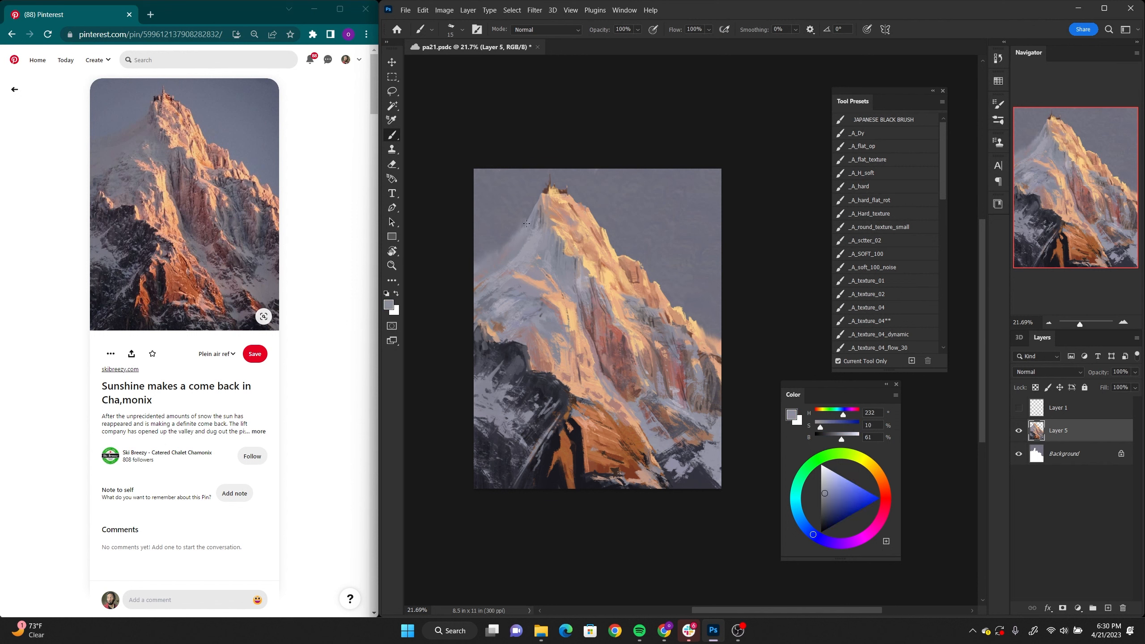
alt+click(551, 191)
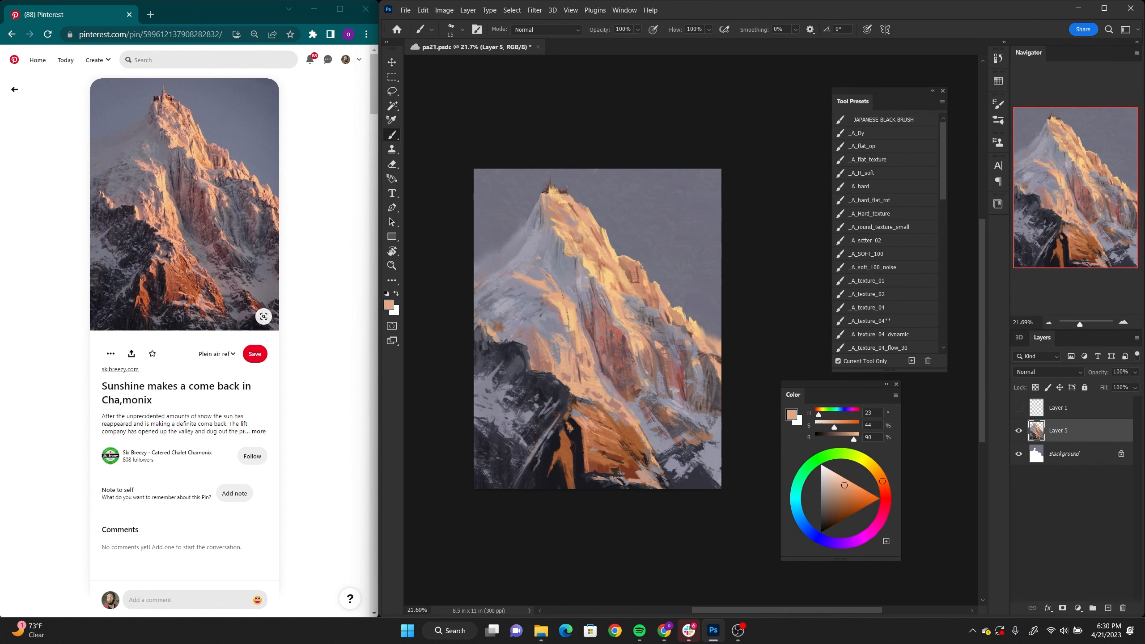
alt+click(706, 336)
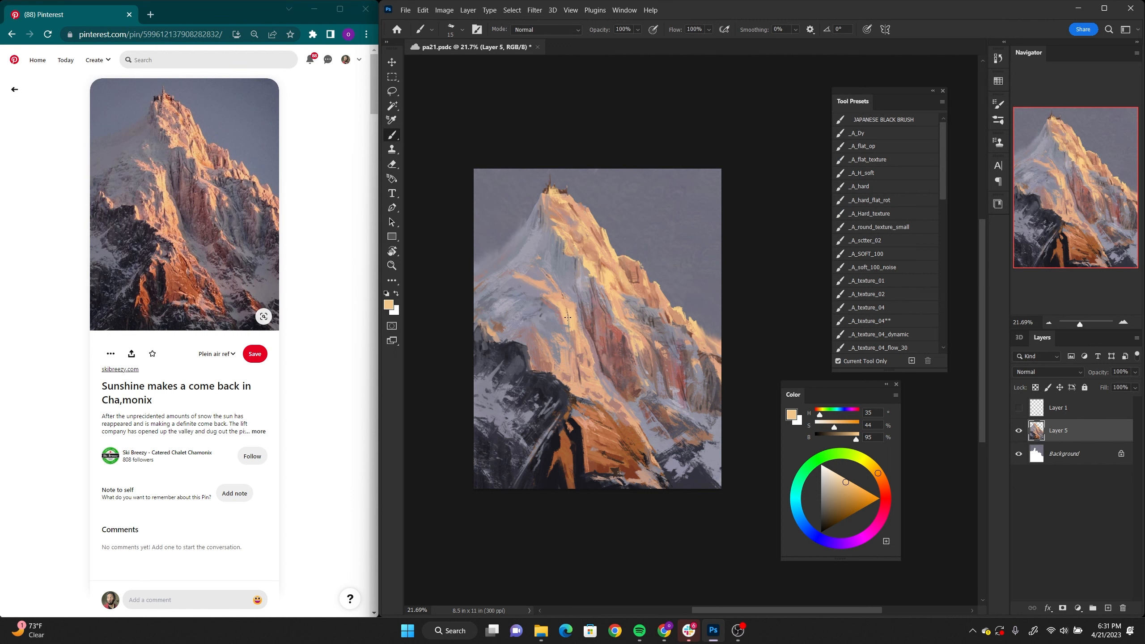
alt+click(550, 247)
alt+click(496, 283)
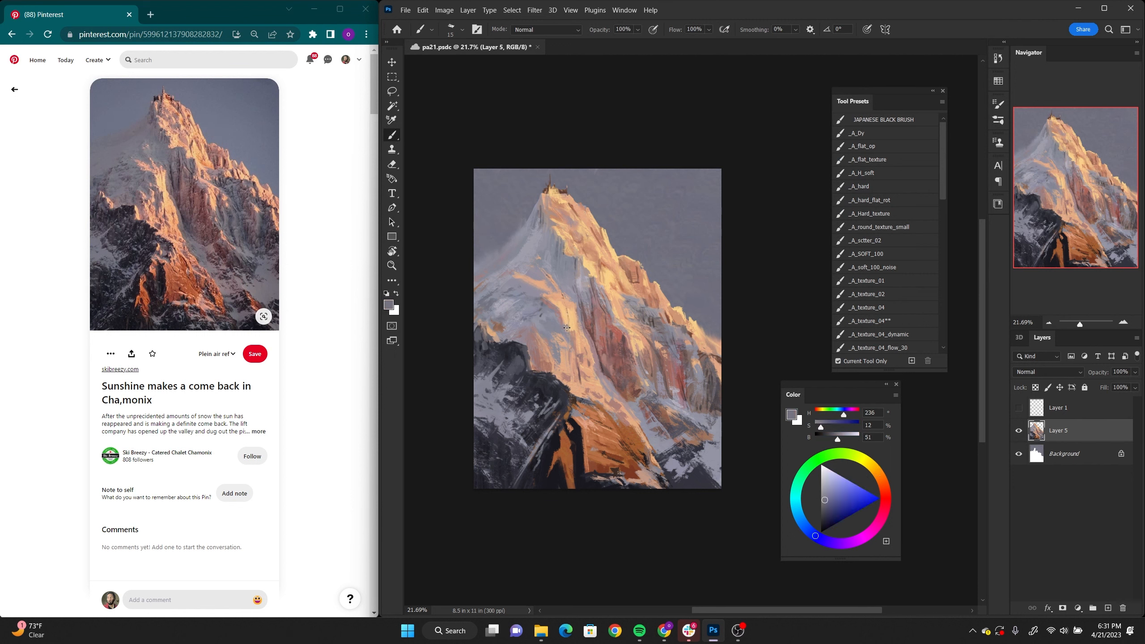
alt+click(530, 350)
alt+click(531, 350)
Step: Refine the orange and dark rocks at the mountain's base with sampled near-black (H 312, S 15, B 13) and reddish brown (H 15, S 72, B 49)
key(z)
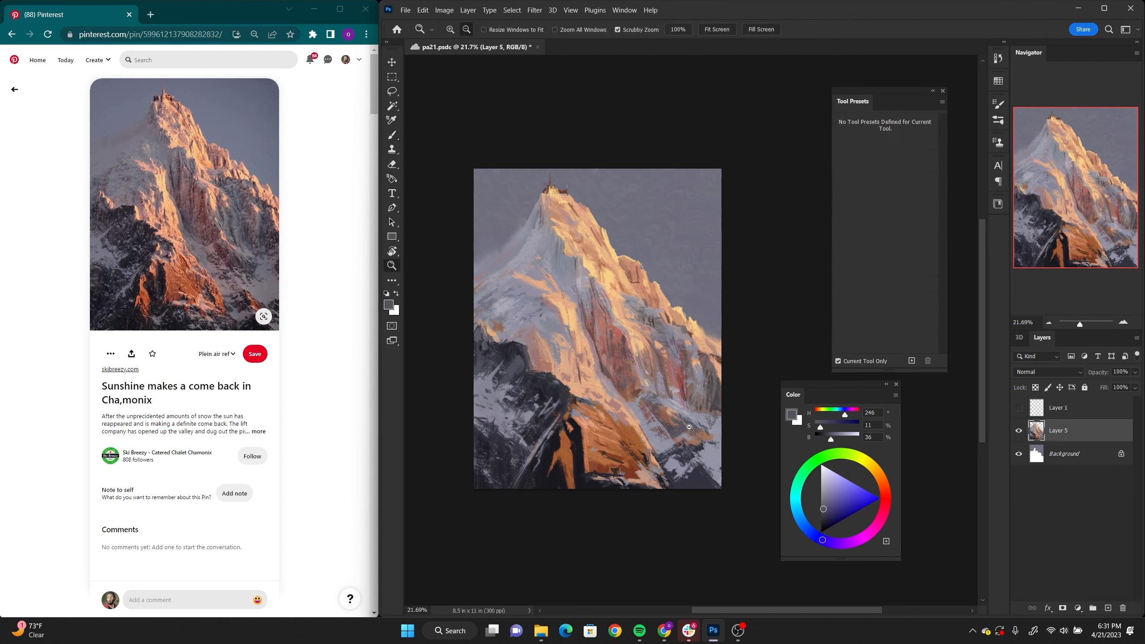
mouse_move(688, 423)
mouse_down()
mouse_move(653, 424)
mouse_move(675, 374)
mouse_move(673, 394)
mouse_move(689, 415)
mouse_move(676, 411)
mouse_move(691, 419)
mouse_up()
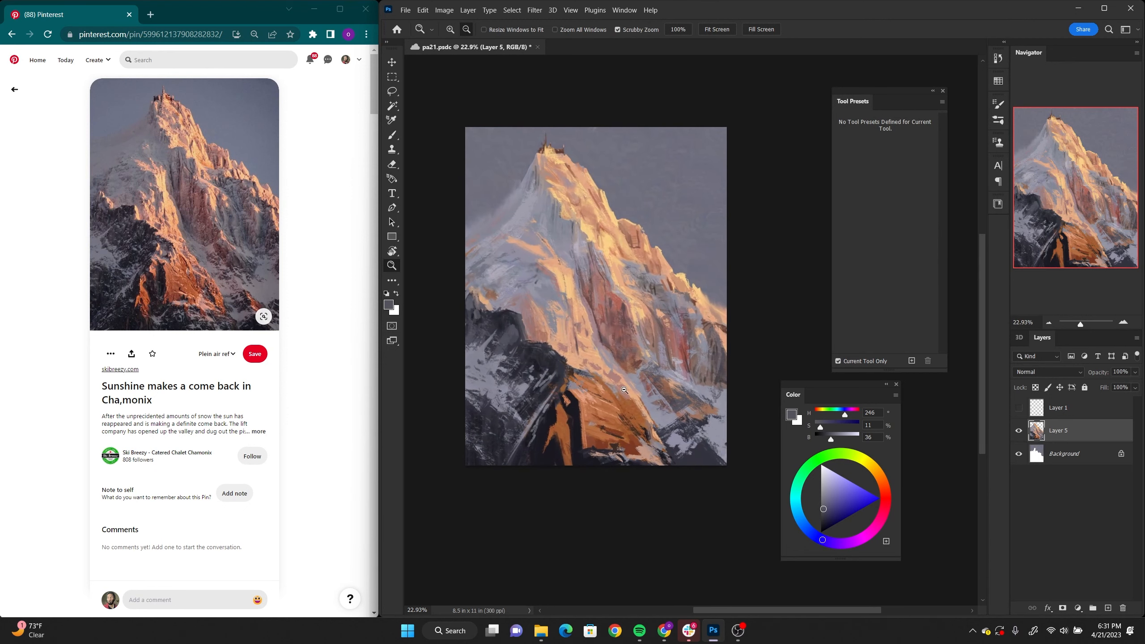
key(b)
alt+click(571, 443)
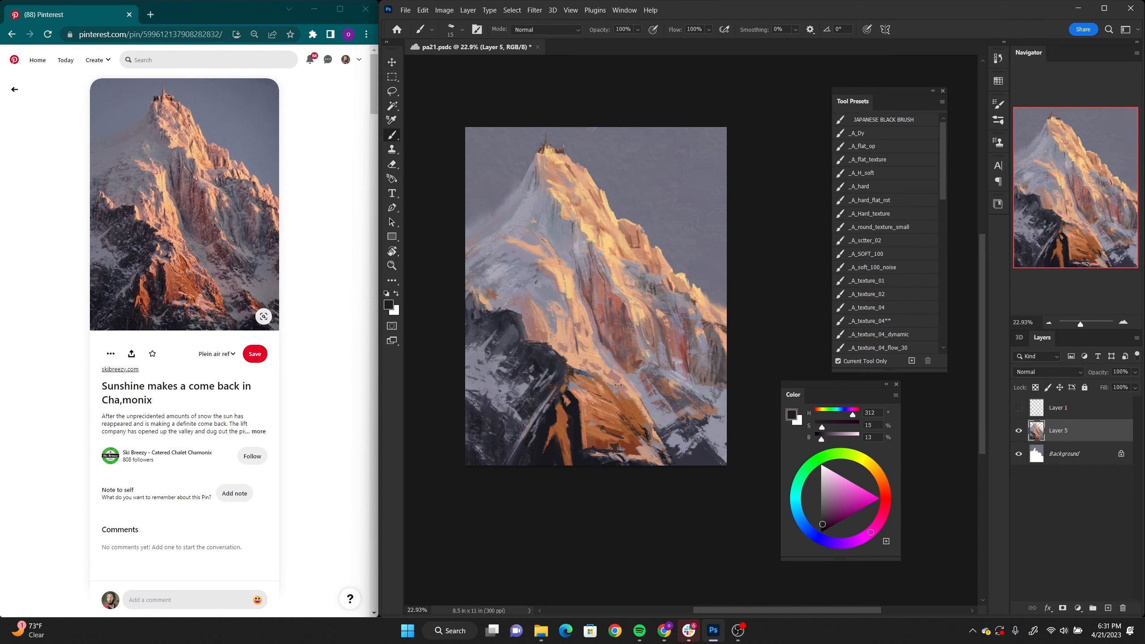
alt+click(567, 445)
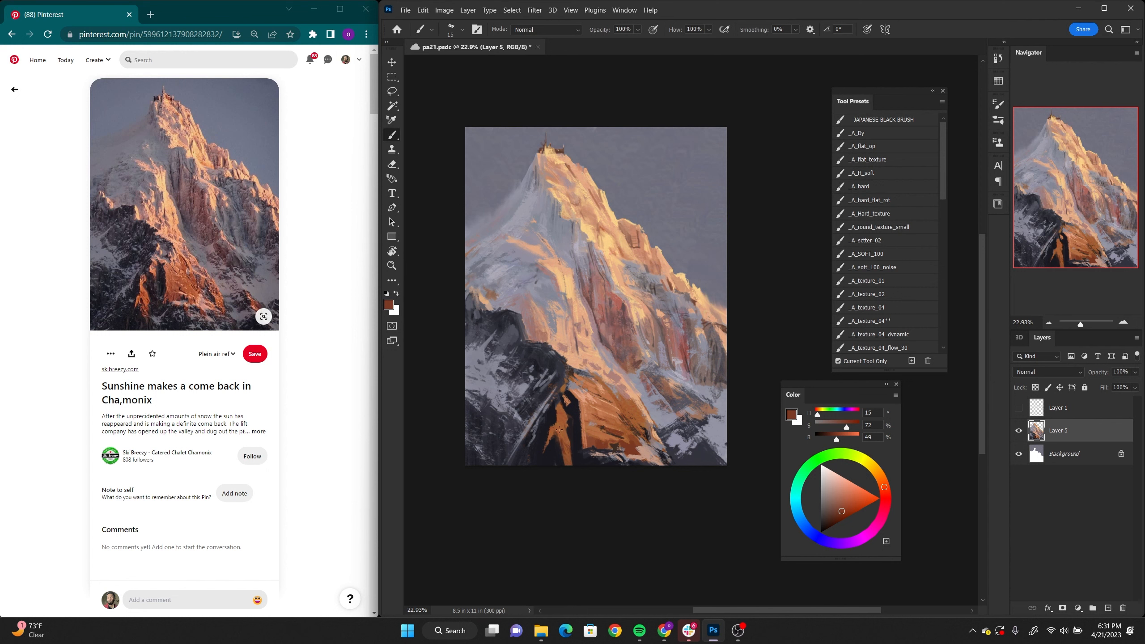
alt+click(590, 393)
alt+click(561, 410)
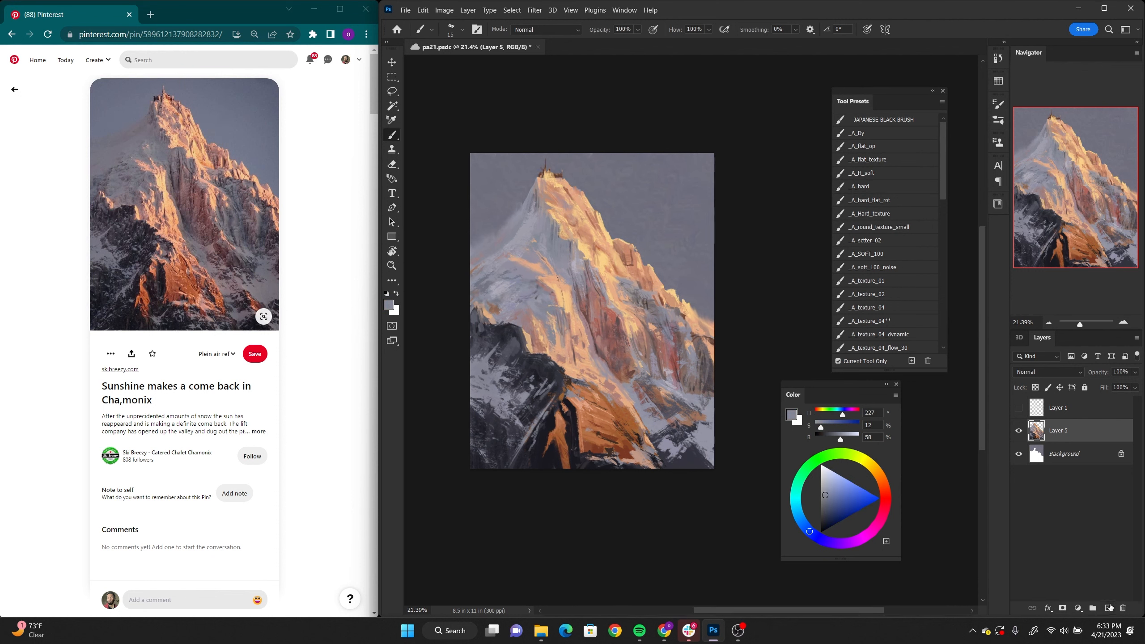
Step: Add two new layers above Layer 5 and set Layer 6's blending mode to Multiply
click(1108, 607)
click(1108, 607)
click(1067, 457)
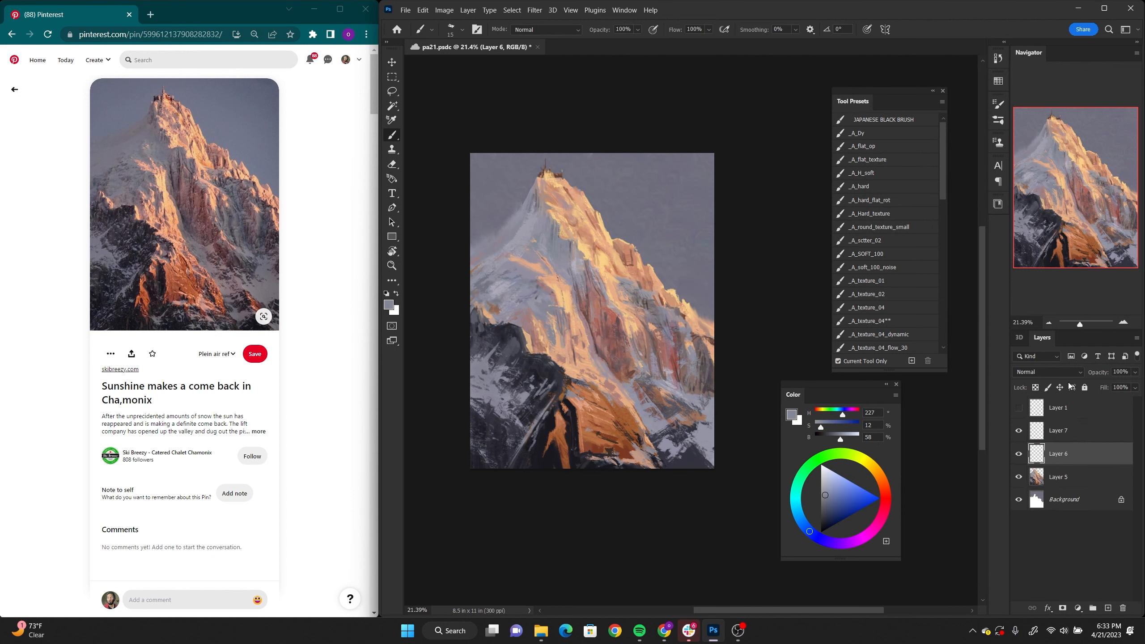
click(1049, 372)
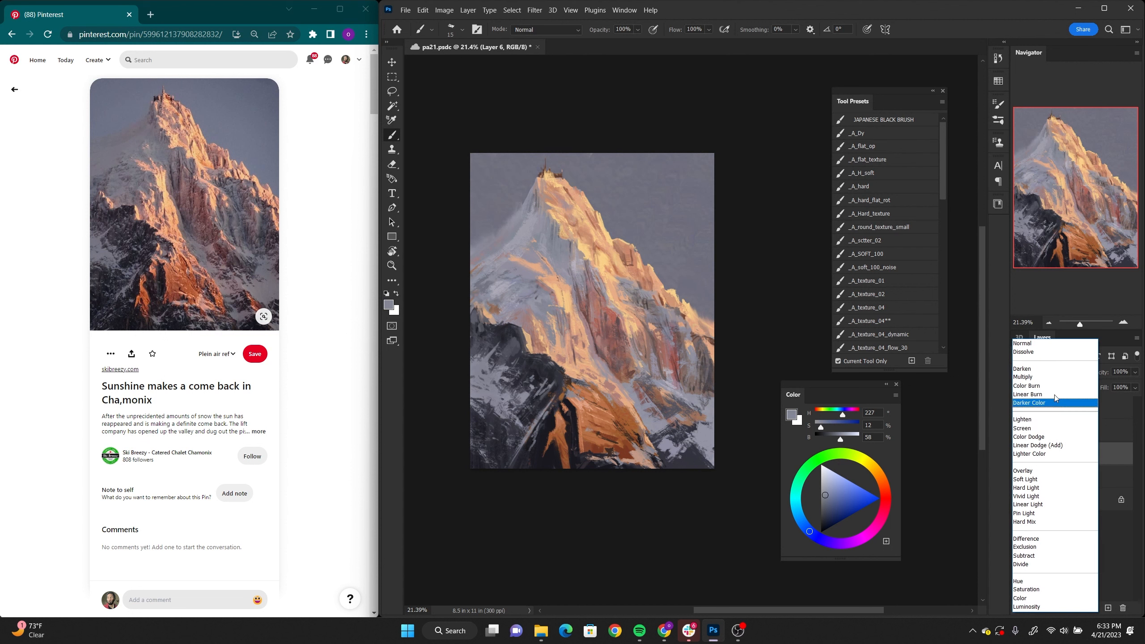
click(1032, 381)
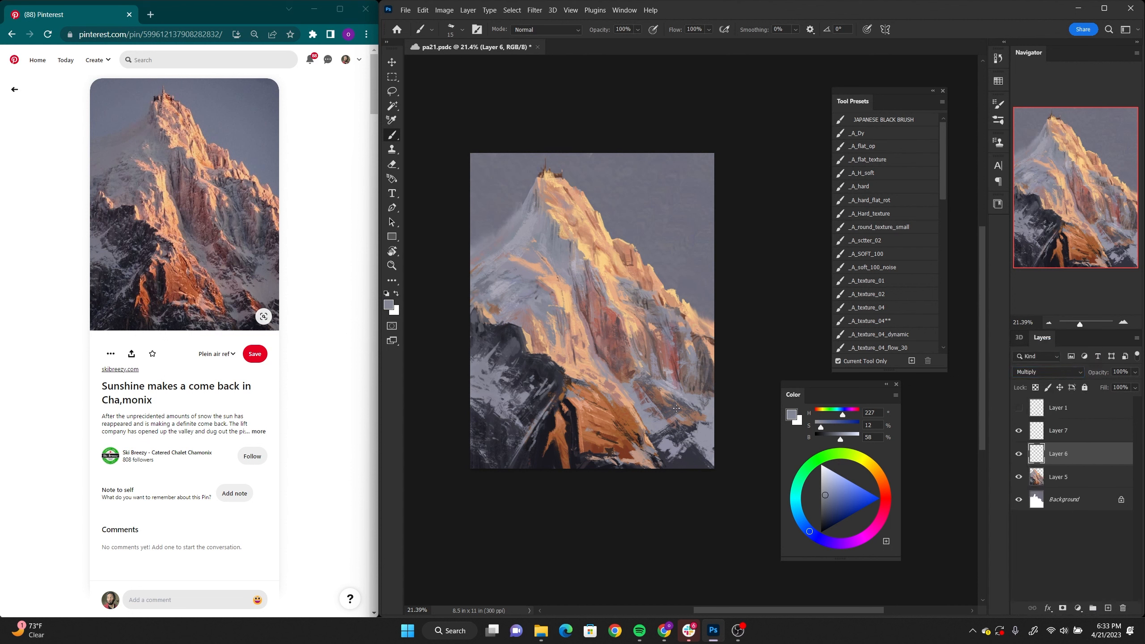
Step: Shade the left slope and lower right rocks on Layer 6 with the _A_SOFT_100 brush in grey-blue (H 227, S 12, B 58)
key(alt+space)
mouse_move(676, 408)
mouse_down()
mouse_move(641, 396)
mouse_move(675, 409)
mouse_up()
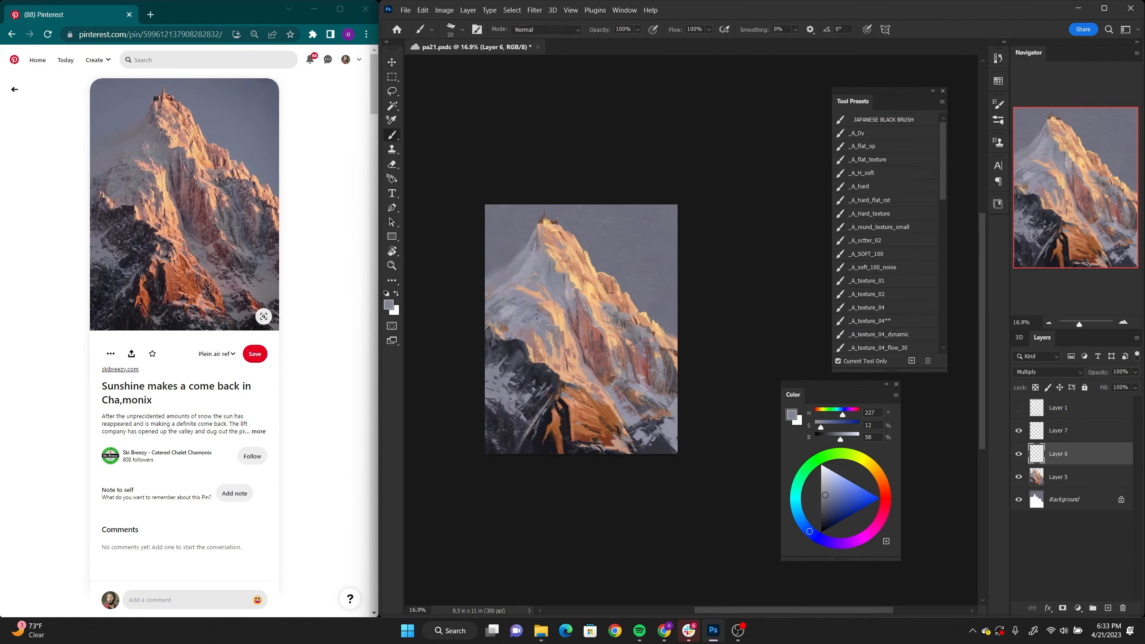
drag(940, 184, 941, 207)
click(897, 171)
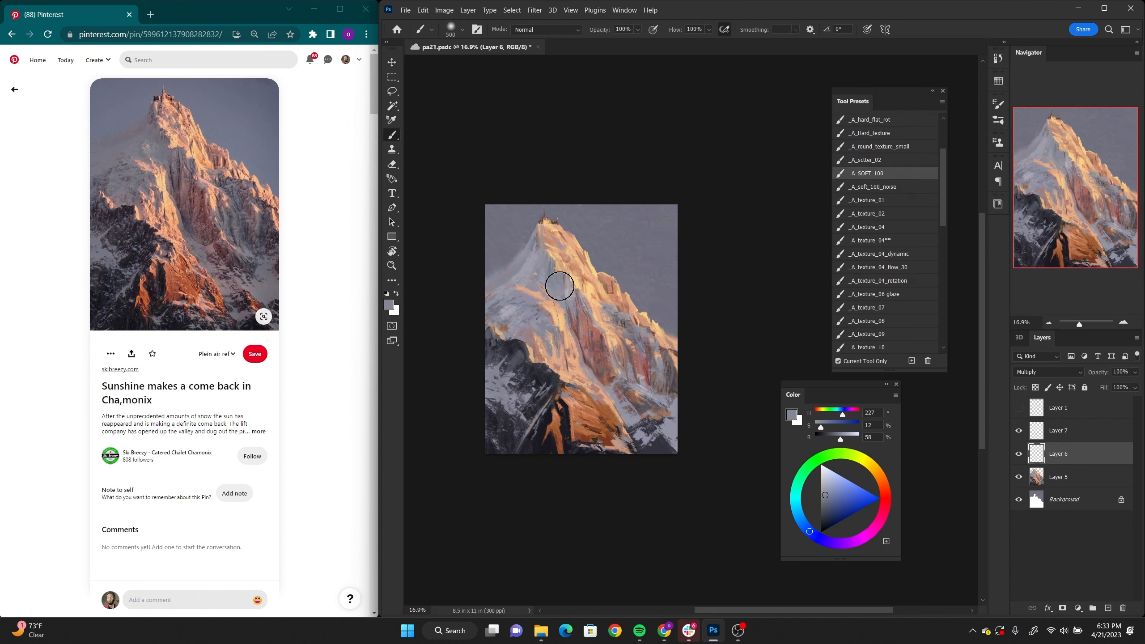
click(500, 317)
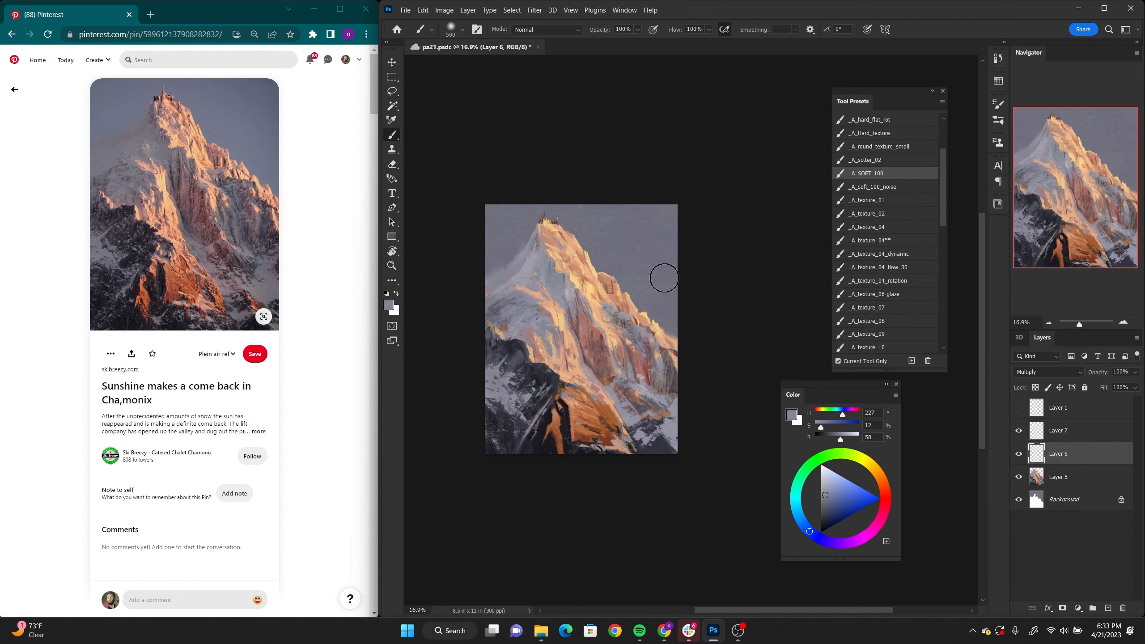
drag(510, 327, 533, 318)
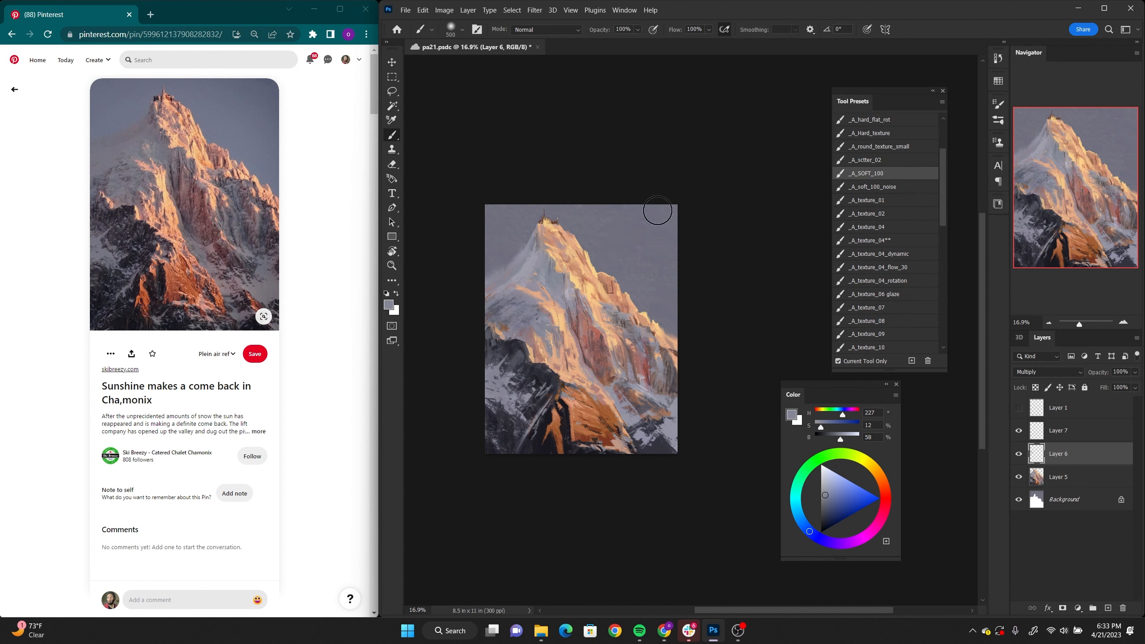
mouse_move(651, 346)
mouse_down()
mouse_move(666, 383)
mouse_move(668, 369)
mouse_up()
click(646, 404)
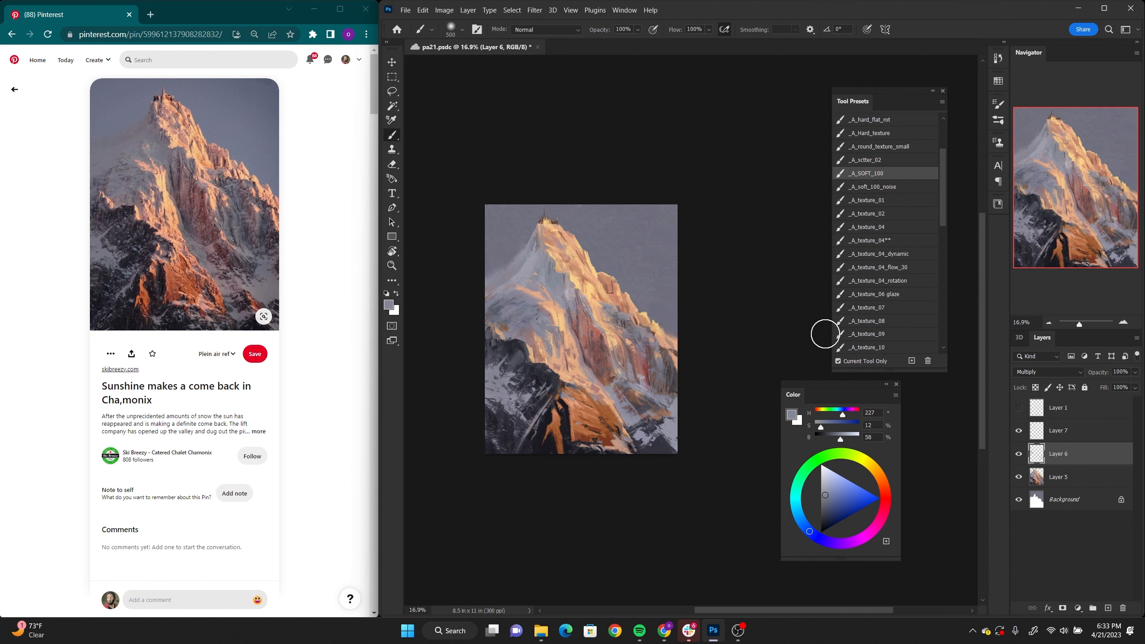
Step: Compare the painting with Layer 6 hidden and shown
click(1019, 454)
click(1018, 454)
click(1020, 454)
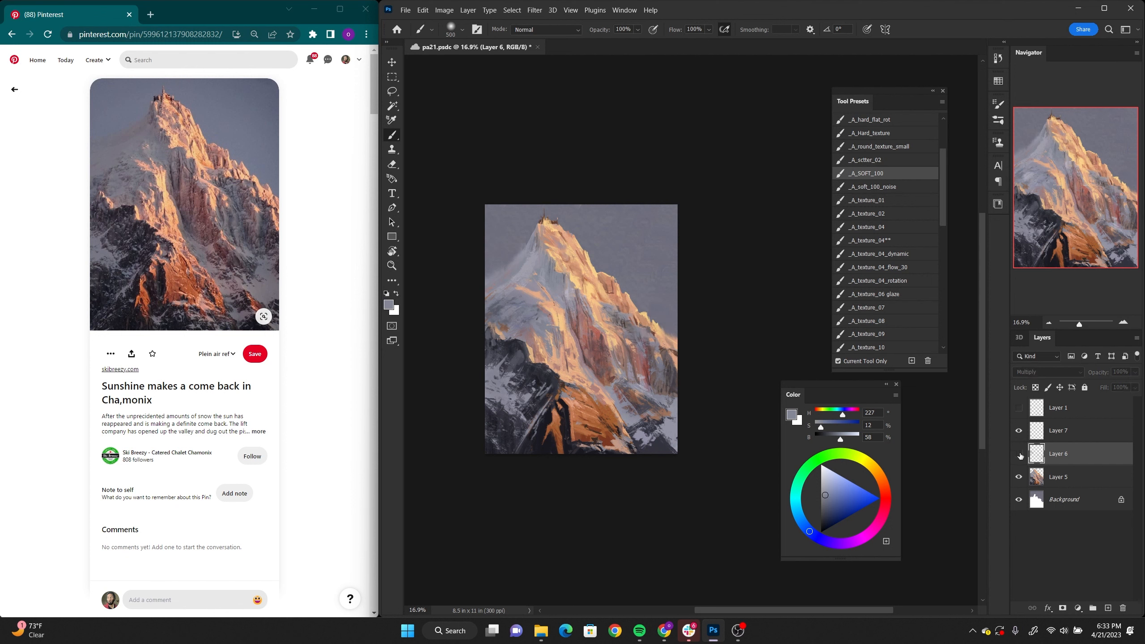
click(1019, 455)
click(1020, 455)
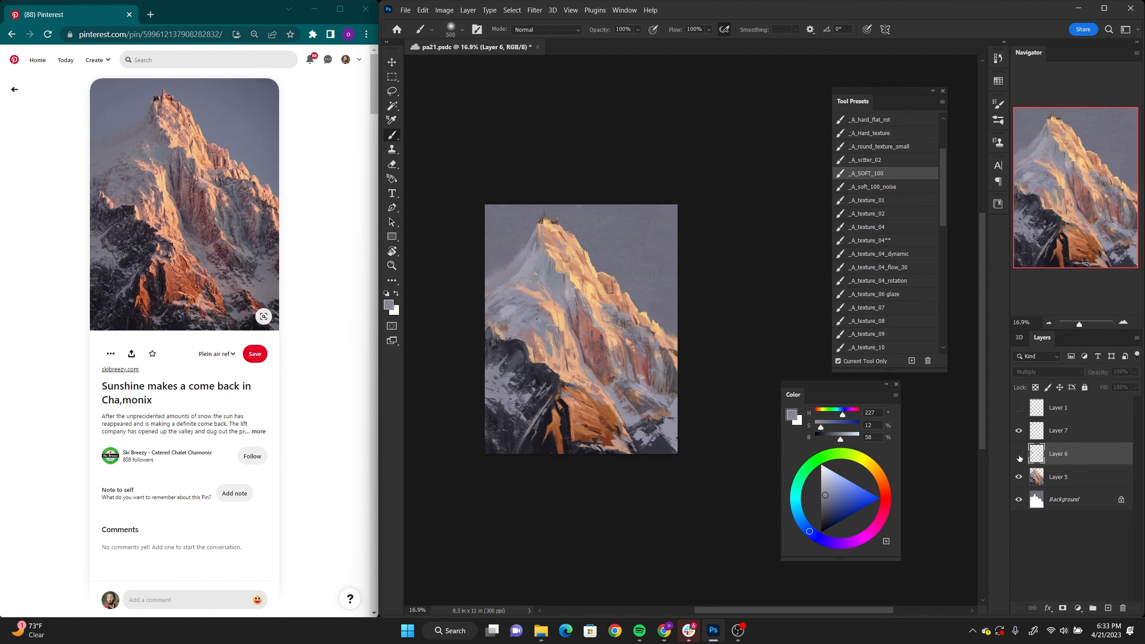
click(1019, 454)
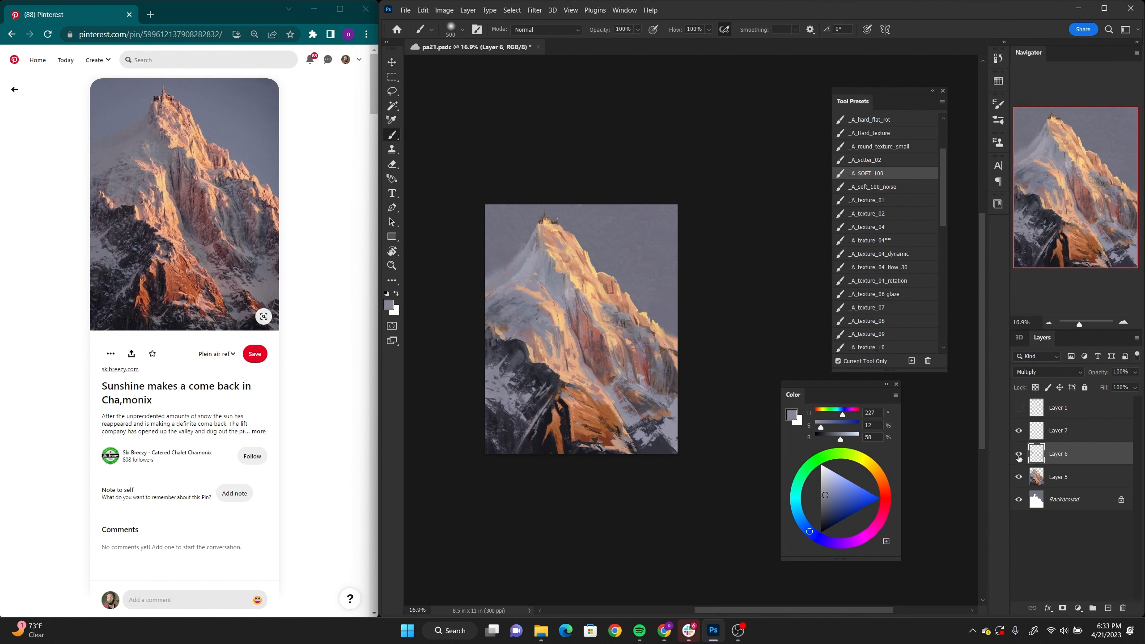
Step: Set Layer 7's blending mode to Color Dodge
click(1063, 431)
click(1047, 371)
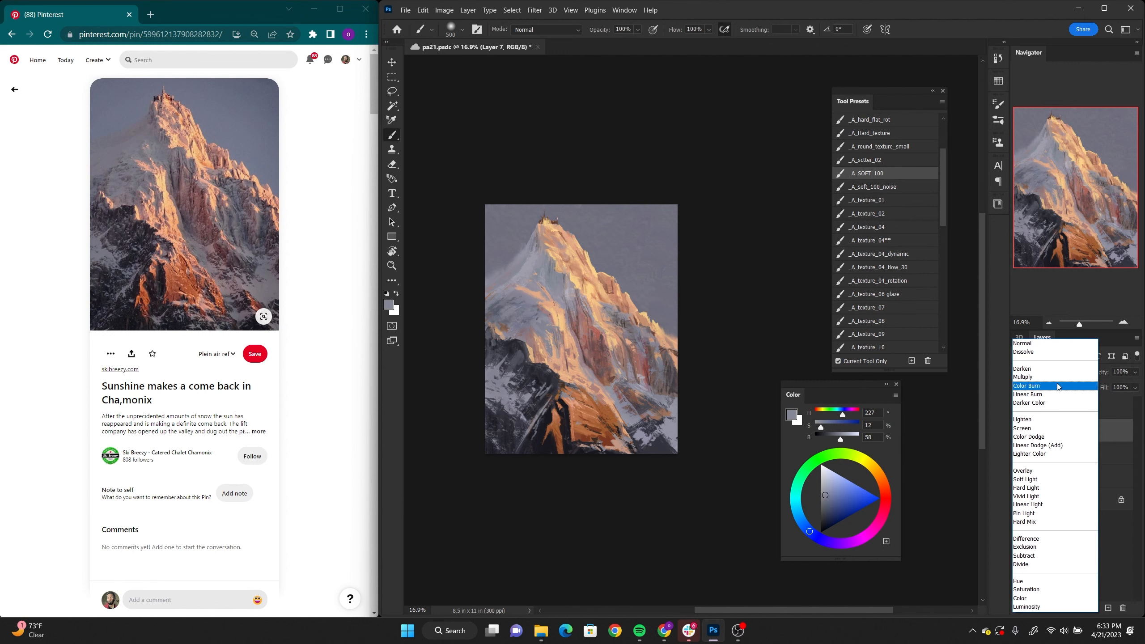
click(1043, 437)
Step: Try soft glow strokes along the sunlit ridge in pale orange (H 38, S 44, B 97) and muted orange (H 20, S 44, B 79), undoing each
alt+click(580, 276)
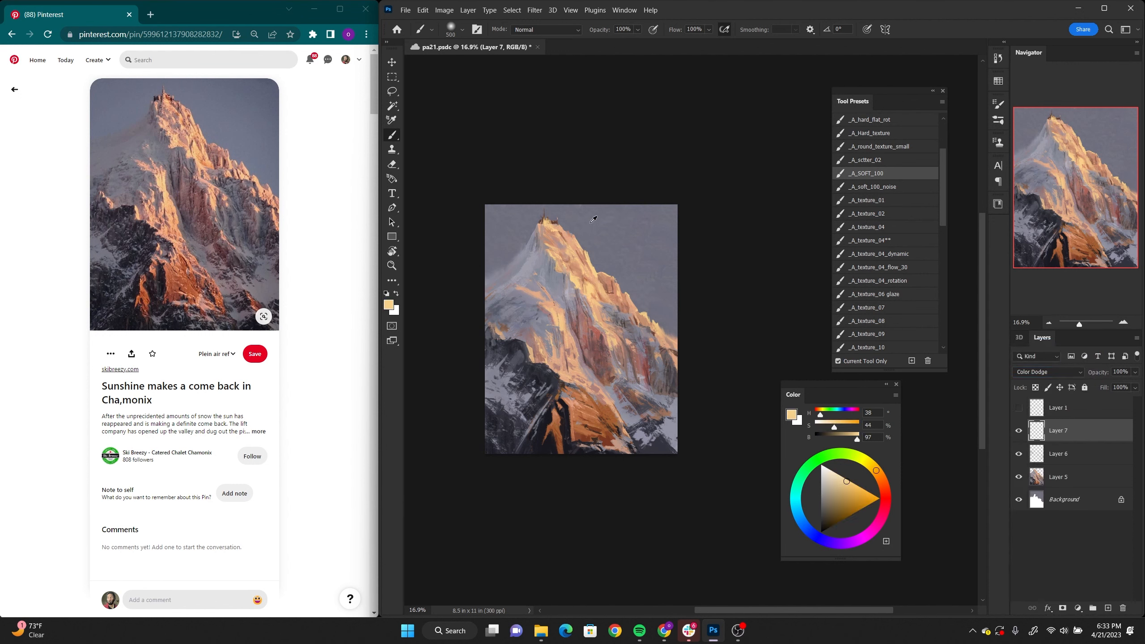
drag(557, 235, 612, 244)
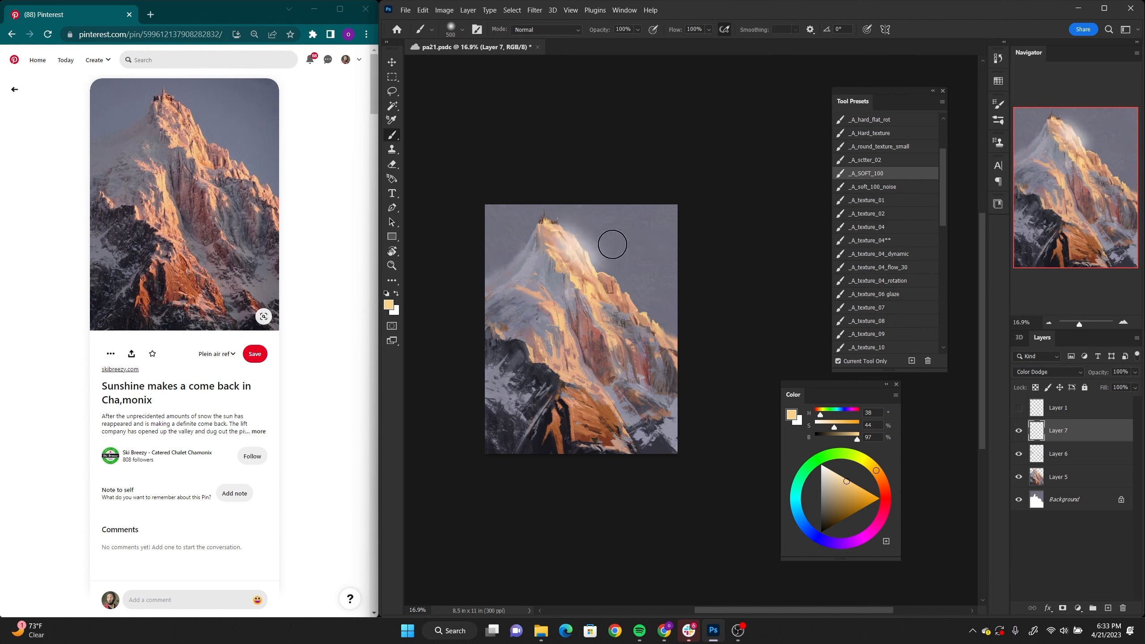
key(ctrl+z)
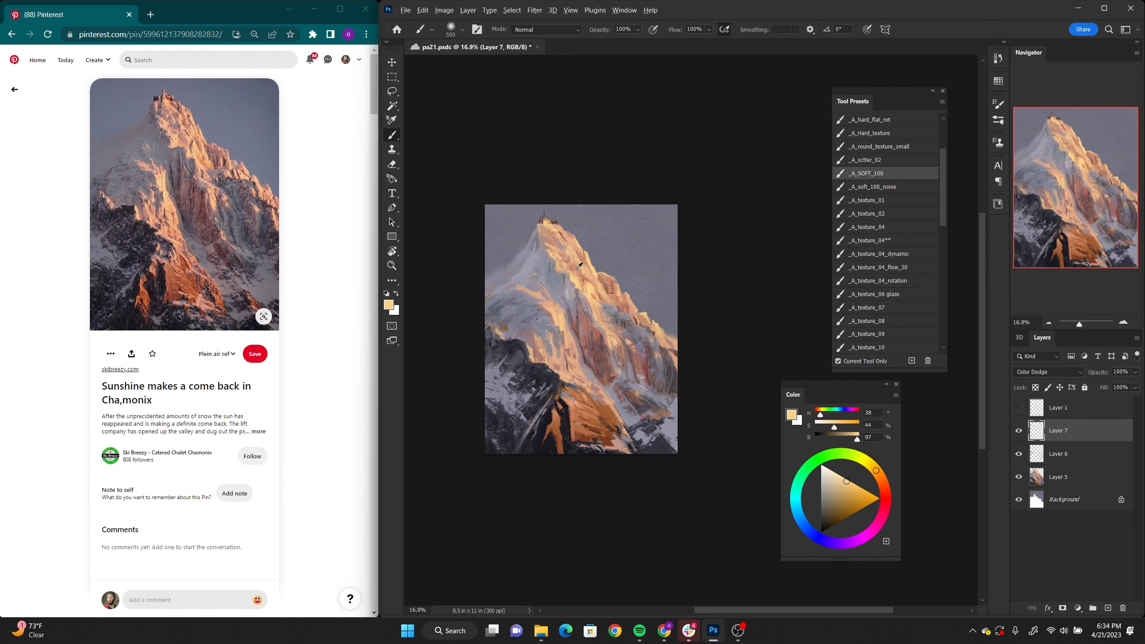
alt+click(577, 268)
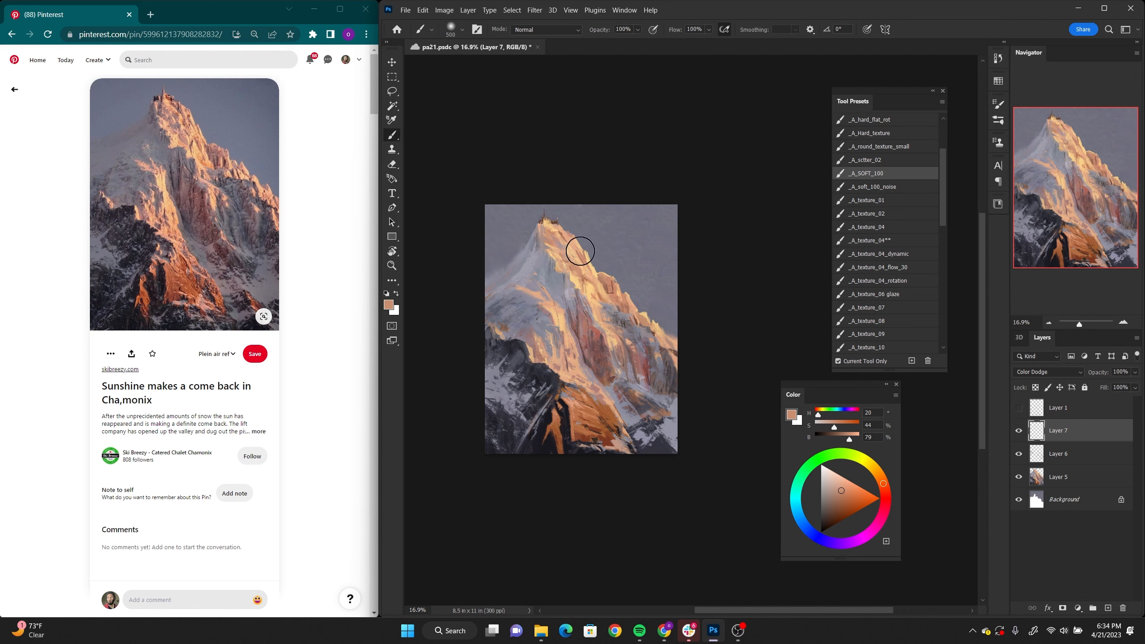
drag(580, 251, 648, 309)
key(ctrl+z)
mouse_move(557, 243)
mouse_down()
mouse_move(600, 274)
mouse_move(603, 252)
mouse_move(593, 299)
mouse_move(604, 292)
mouse_move(597, 303)
mouse_move(649, 356)
mouse_up()
key(ctrl+z)
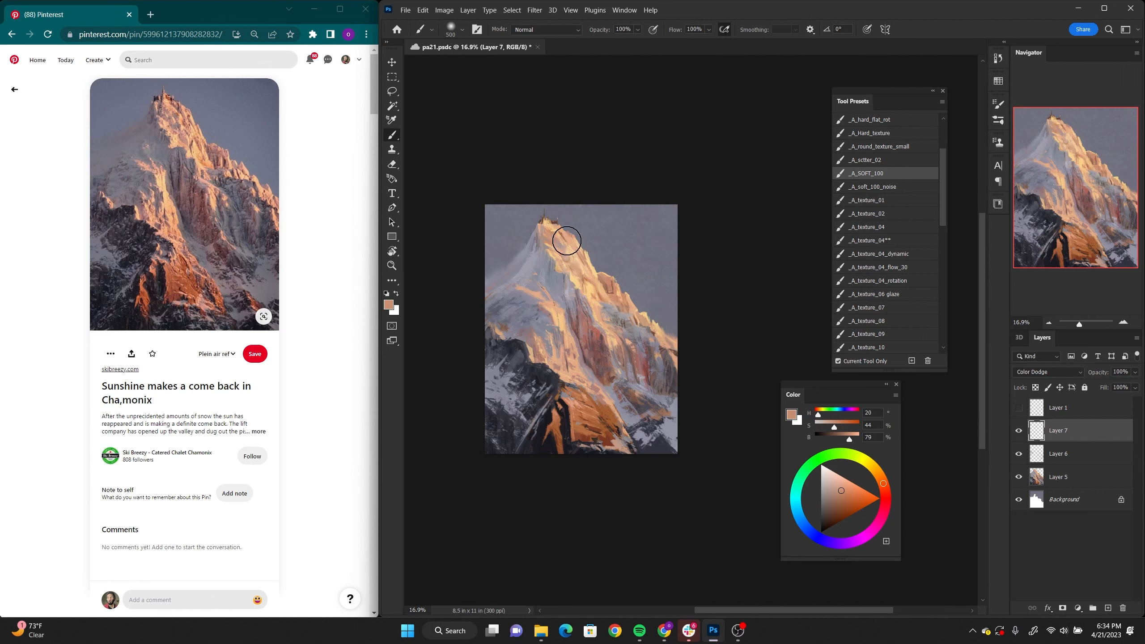
Step: Add soft warm highlights to the left slope, ending with golden yellow (H 46, S 86, B 87) at 30% flow, and undo the glow over the sky
drag(540, 298, 558, 298)
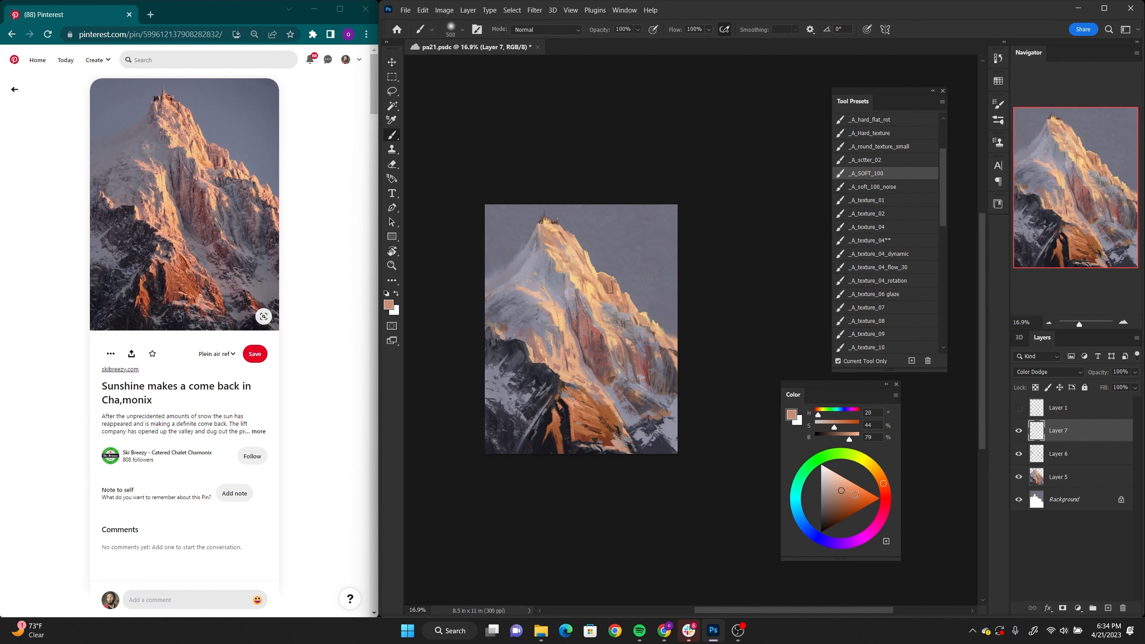
drag(855, 494, 865, 499)
drag(524, 300, 548, 300)
drag(885, 469, 871, 466)
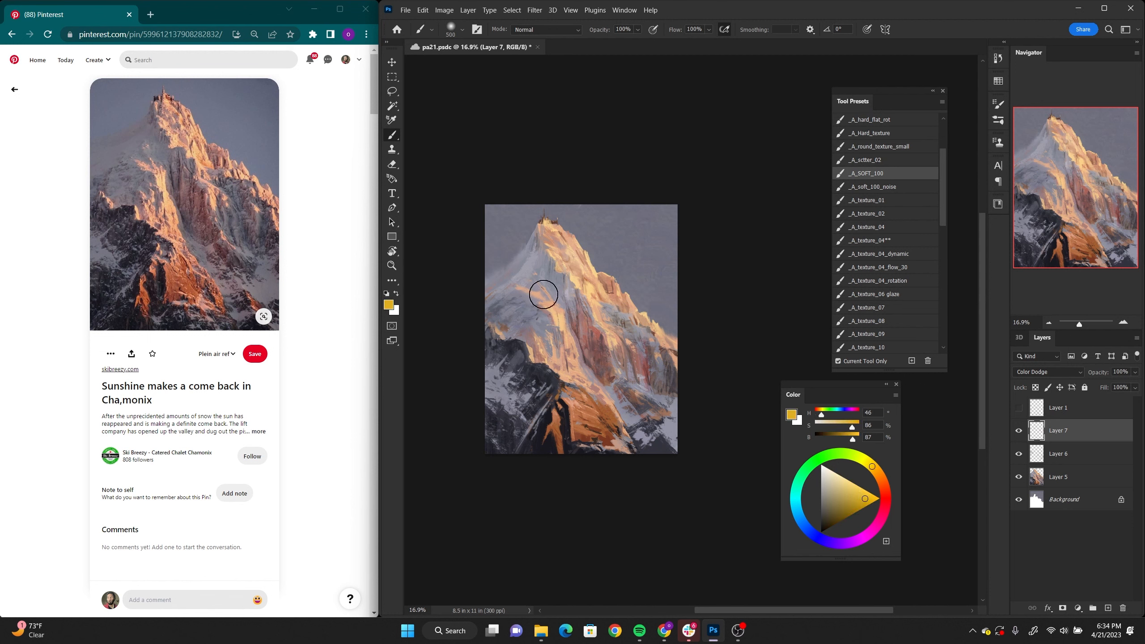
key(3)
drag(537, 286, 534, 292)
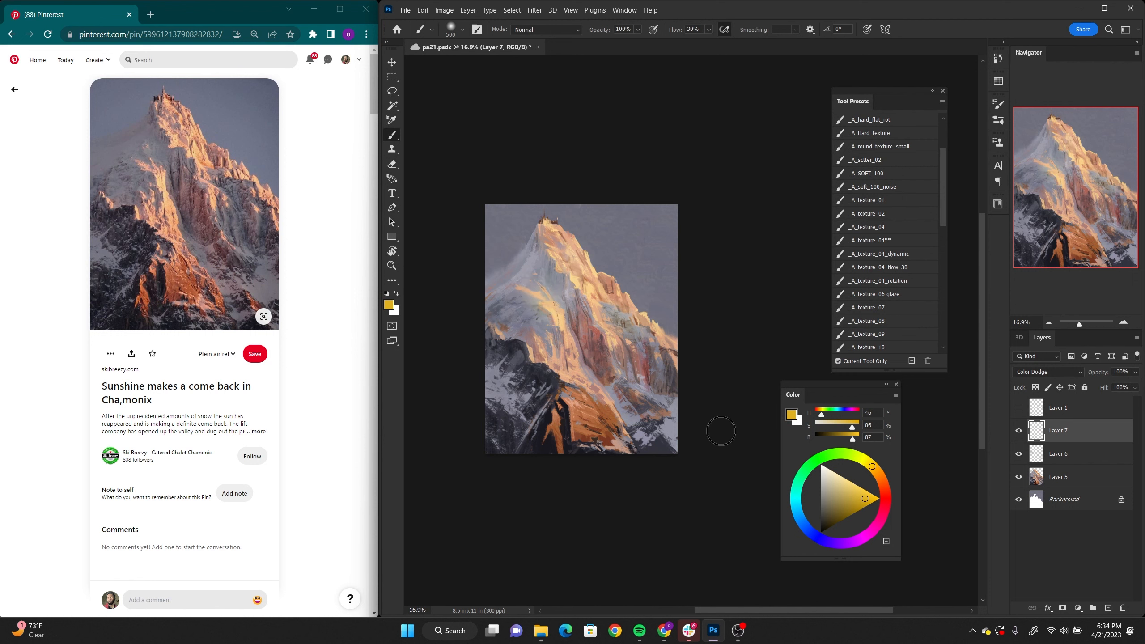
mouse_move(604, 235)
mouse_down()
mouse_move(634, 292)
mouse_move(656, 205)
mouse_move(582, 221)
mouse_up()
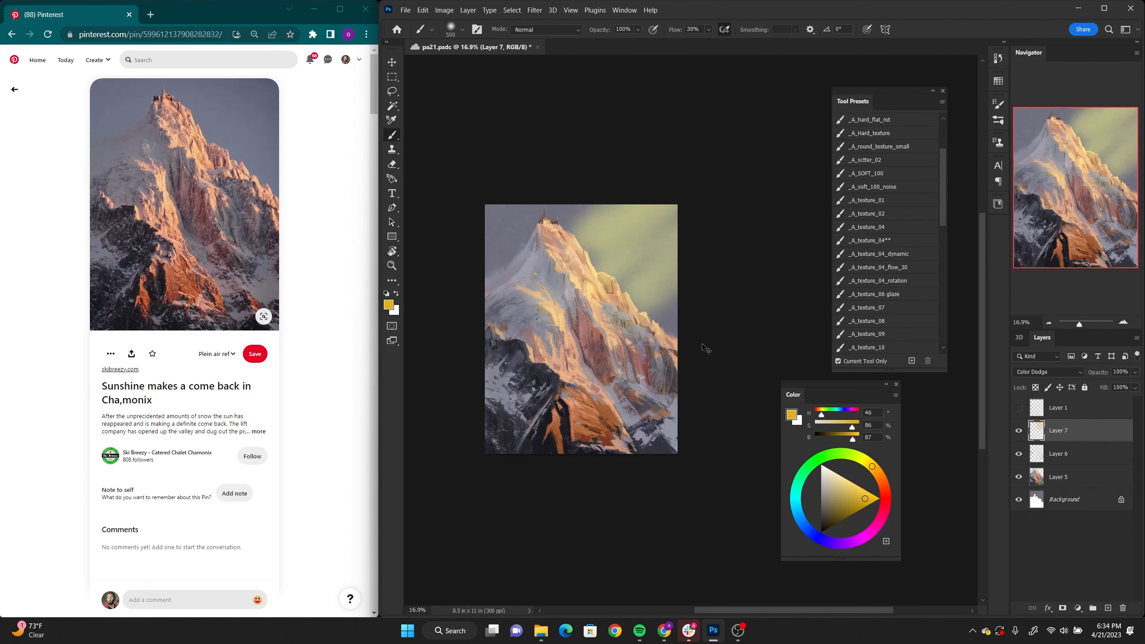
key(ctrl+z)
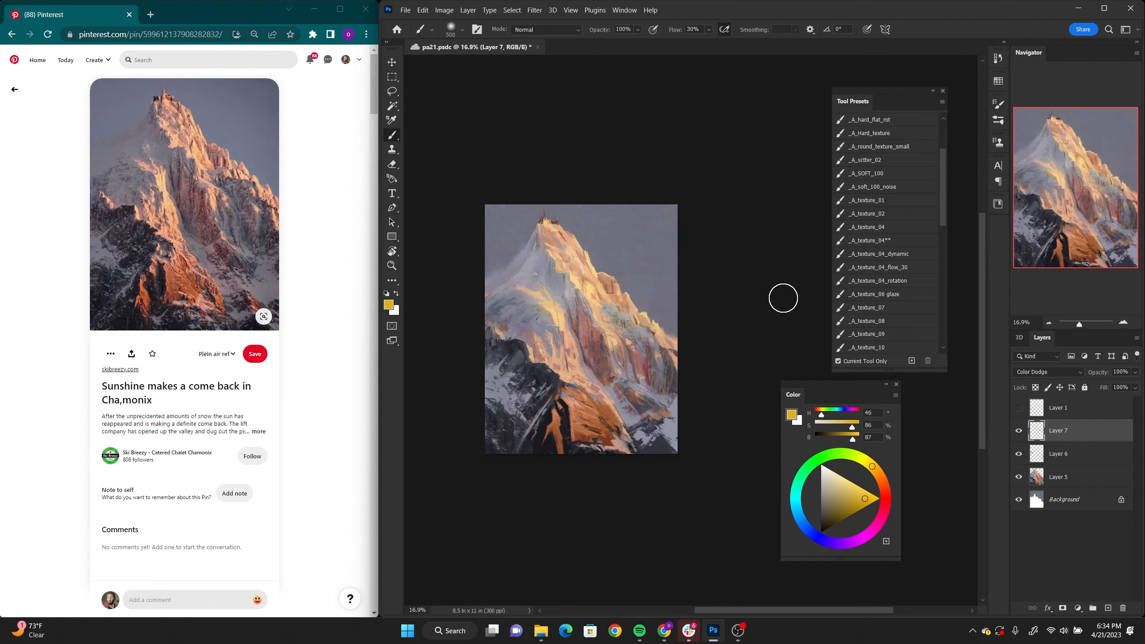
Step: Compare the painting with Layer 7 hidden and shown
click(1019, 431)
click(1019, 431)
click(1018, 431)
click(1018, 432)
key(ctrl+space)
drag(723, 397, 749, 416)
mouse_move(725, 401)
mouse_down()
mouse_move(757, 424)
mouse_move(734, 413)
mouse_up()
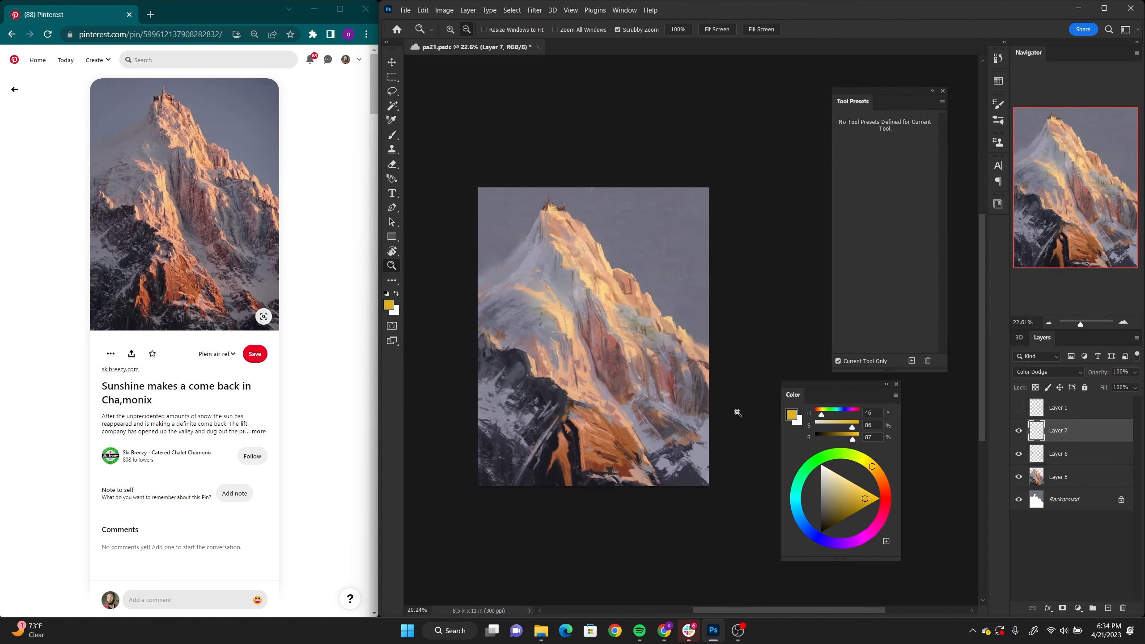
Step: Make Layer 5 the active layer and load the _A_texture_07 brush preset
click(1133, 372)
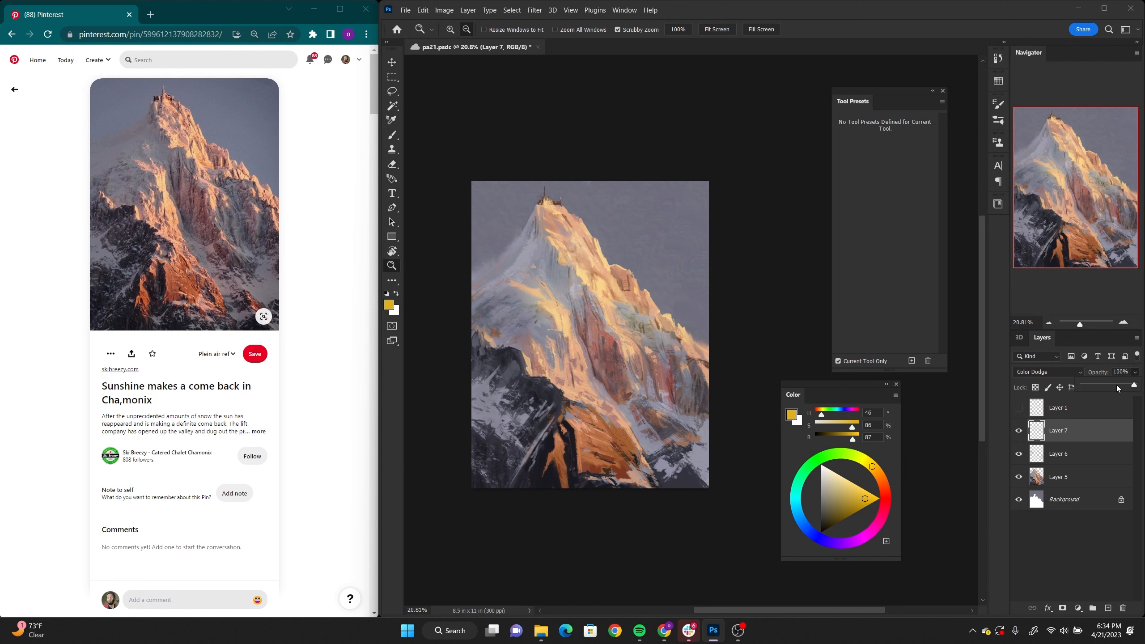
mouse_move(707, 449)
mouse_down()
mouse_move(687, 449)
mouse_move(701, 449)
mouse_up()
click(1072, 473)
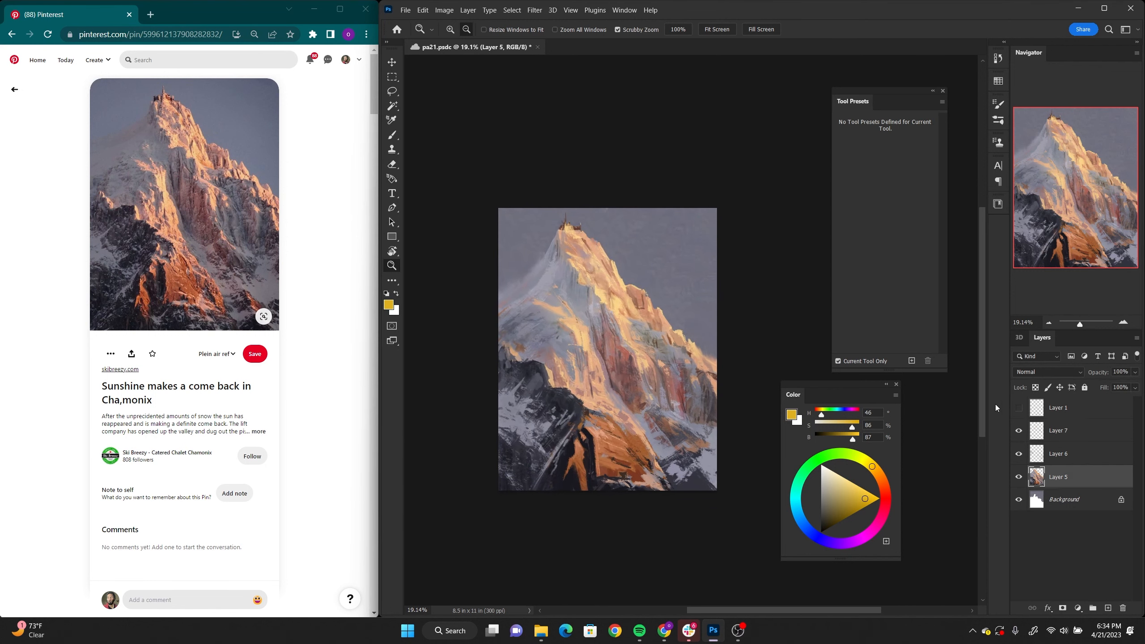
key(b)
drag(941, 172, 944, 213)
scroll(940, 221, down, 2)
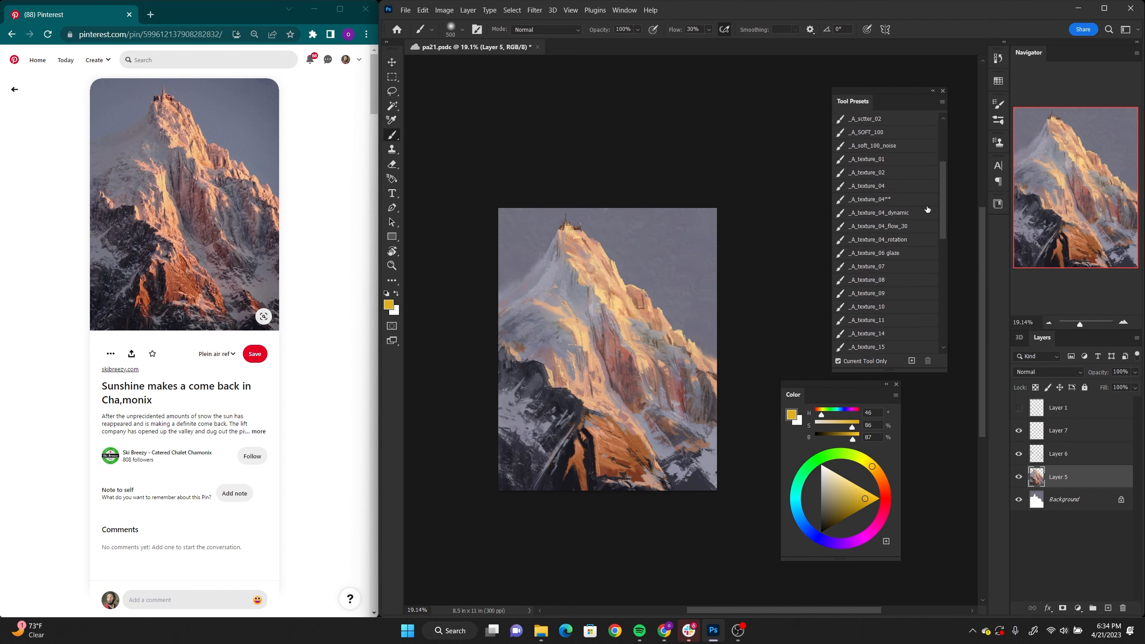
click(868, 266)
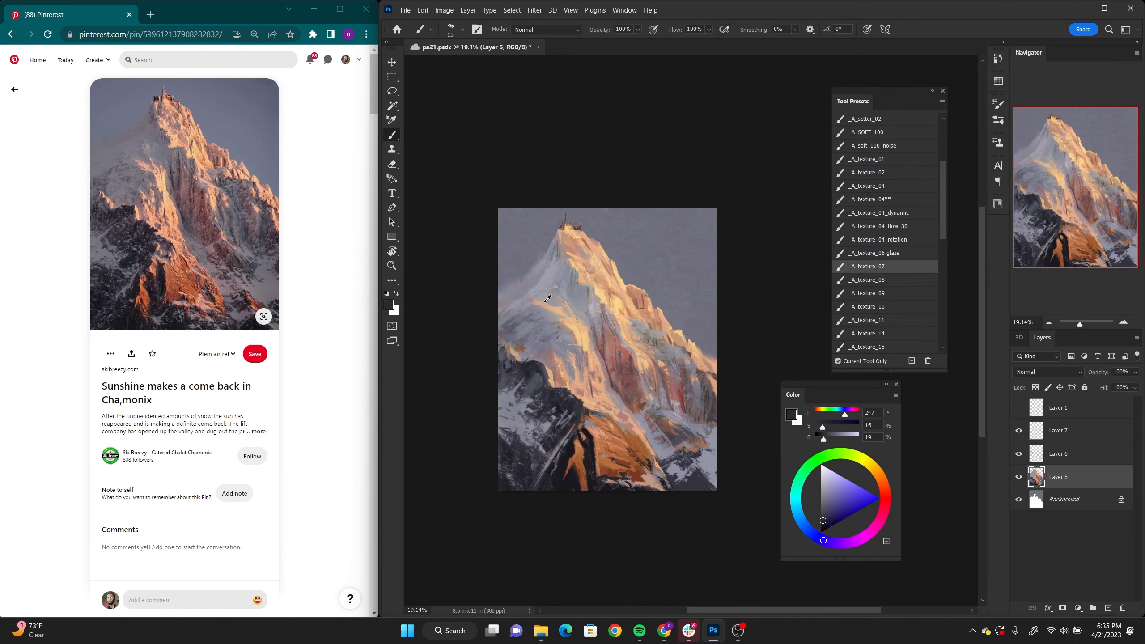
Step: Paint small textured accents around the summit and upper ridge in muted mauve, tan and pale orange (H 35, S 42, B 96)
alt+click(517, 315)
alt+click(620, 319)
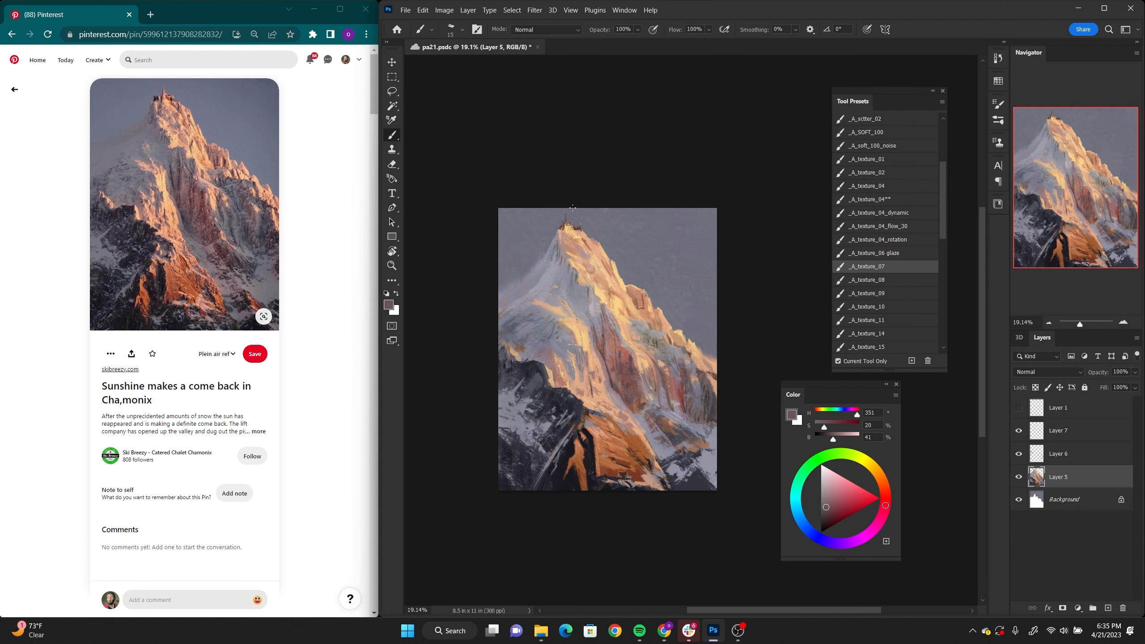
alt+click(565, 259)
alt+click(565, 245)
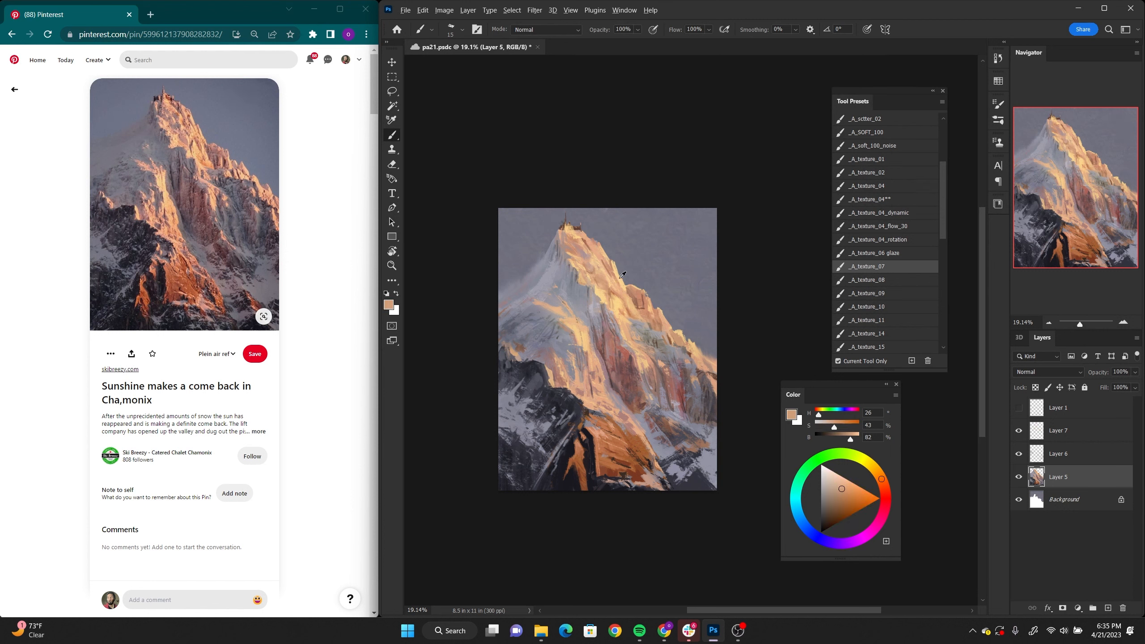
alt+click(605, 276)
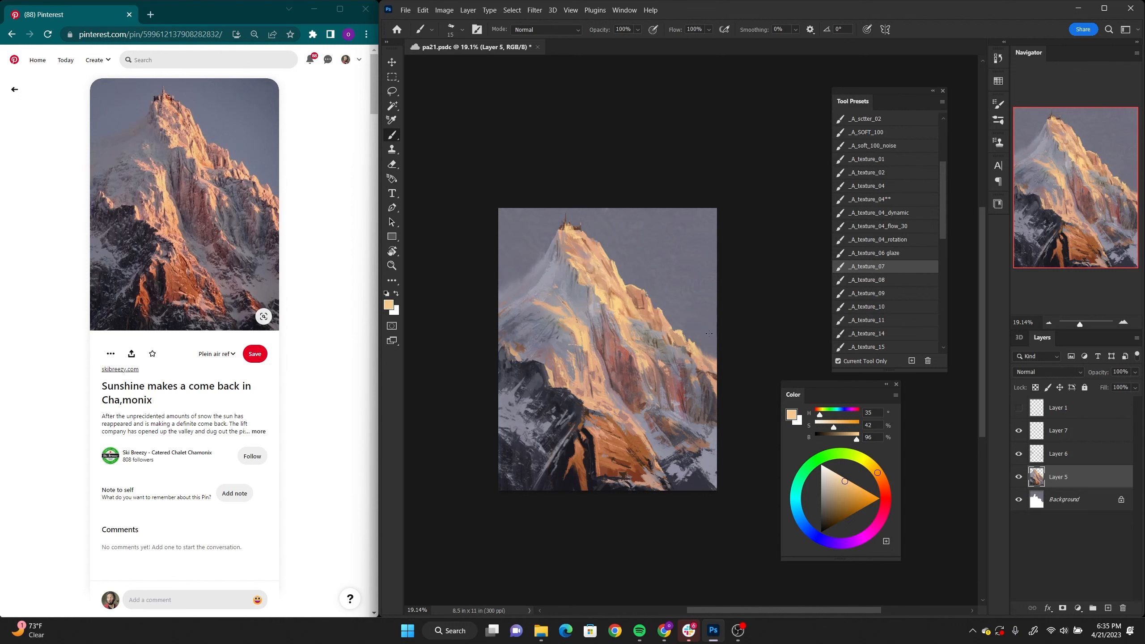
Step: Flatten all layers into the Background and duplicate it onto a new layer
key(z)
drag(684, 389, 704, 388)
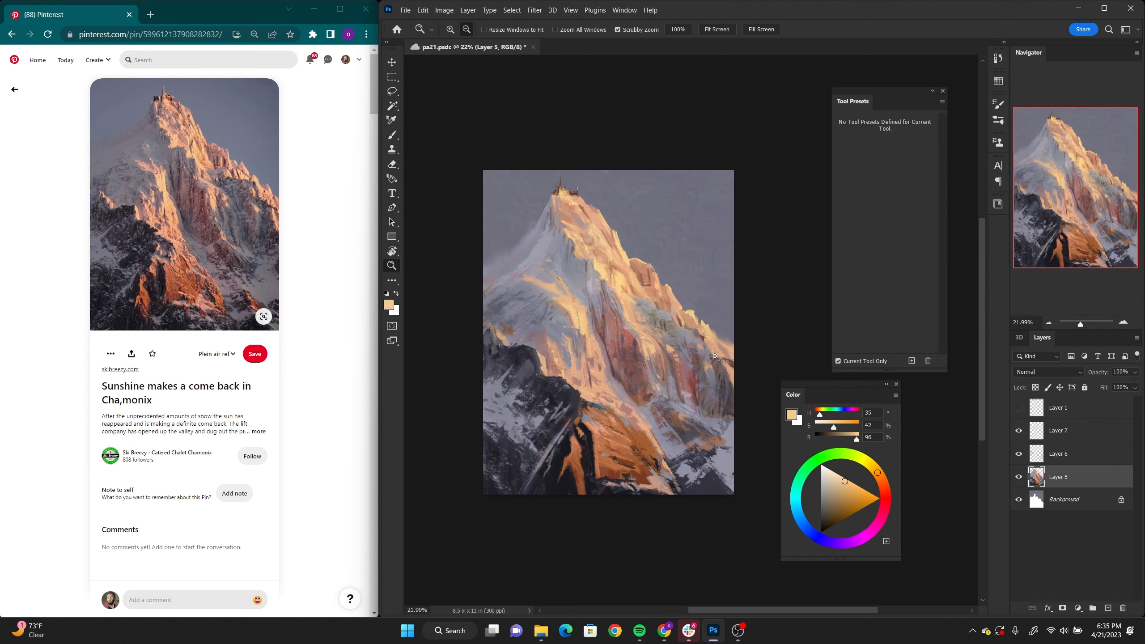
click(1073, 411)
right_click(1088, 500)
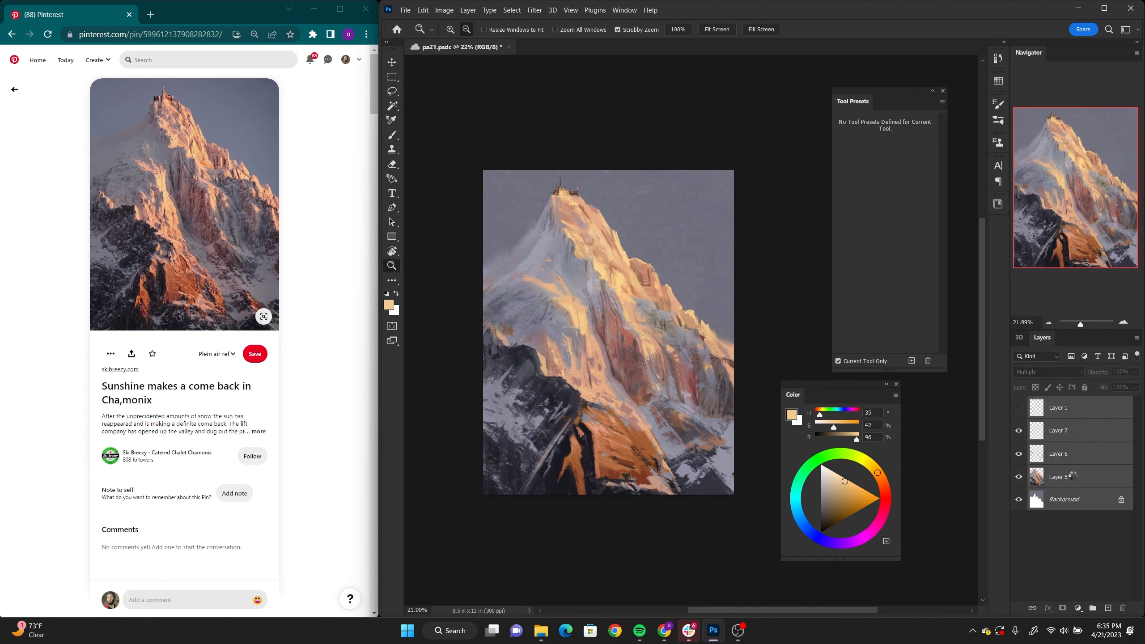
click(1073, 478)
key(ctrl+j)
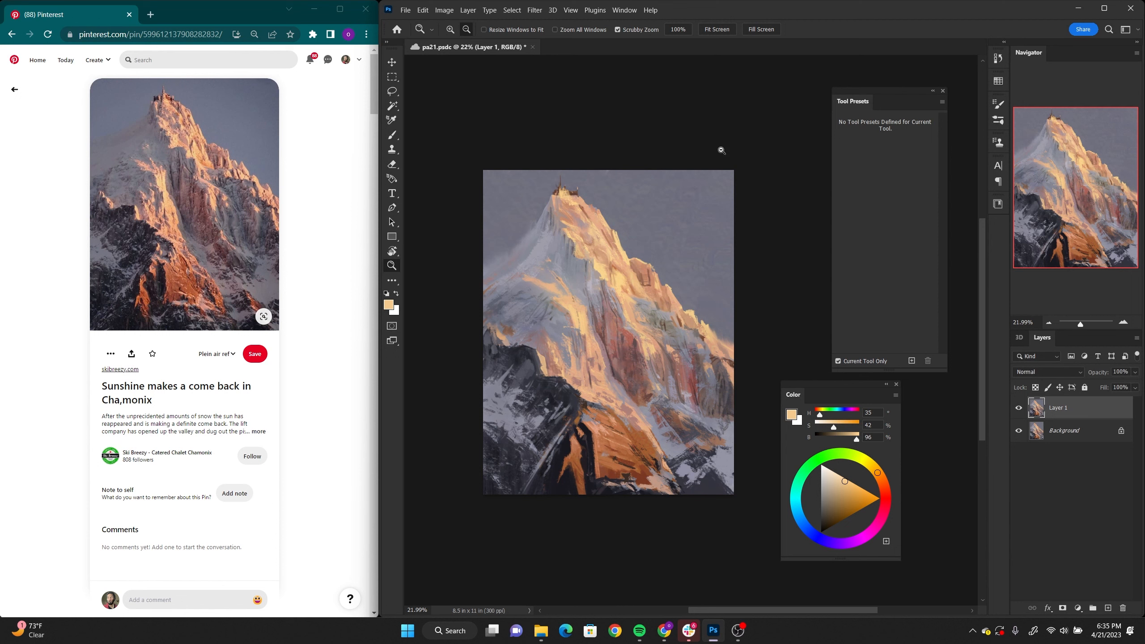
Step: Apply a High Pass filter with a 6.4-pixel radius to the duplicated layer and set its blending mode to Overlay
click(534, 10)
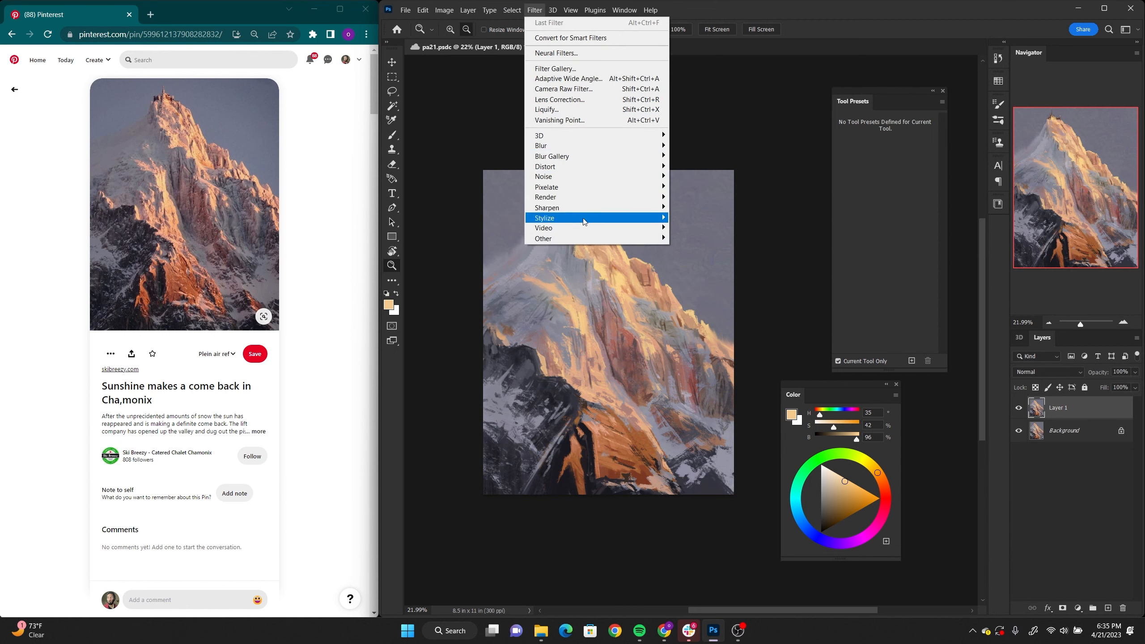
mouse_move(587, 239)
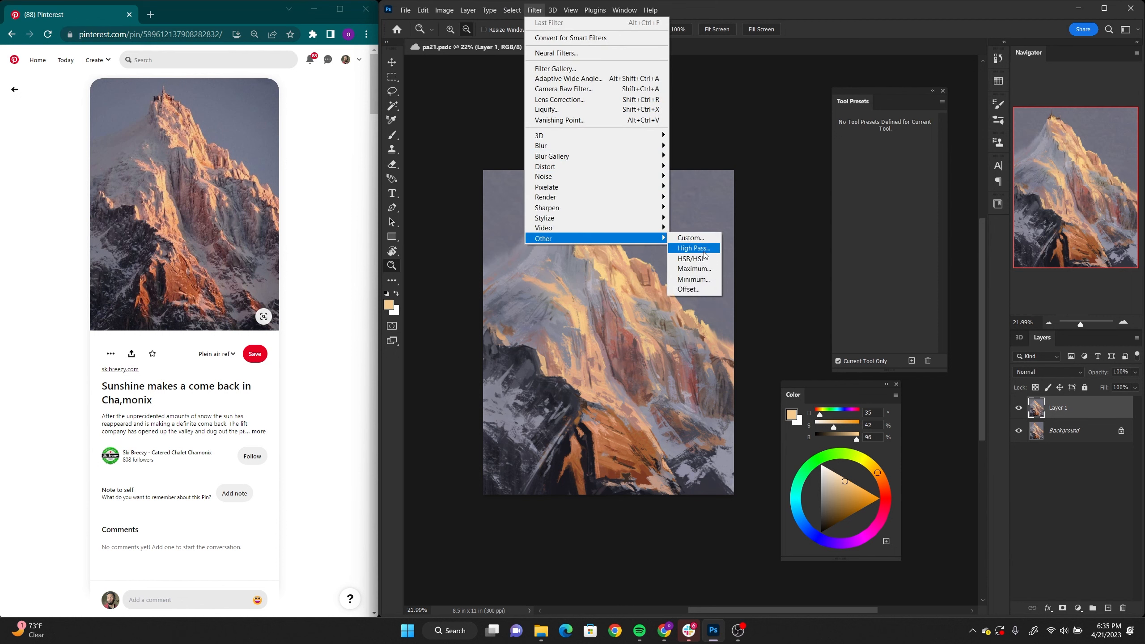
click(683, 249)
click(630, 154)
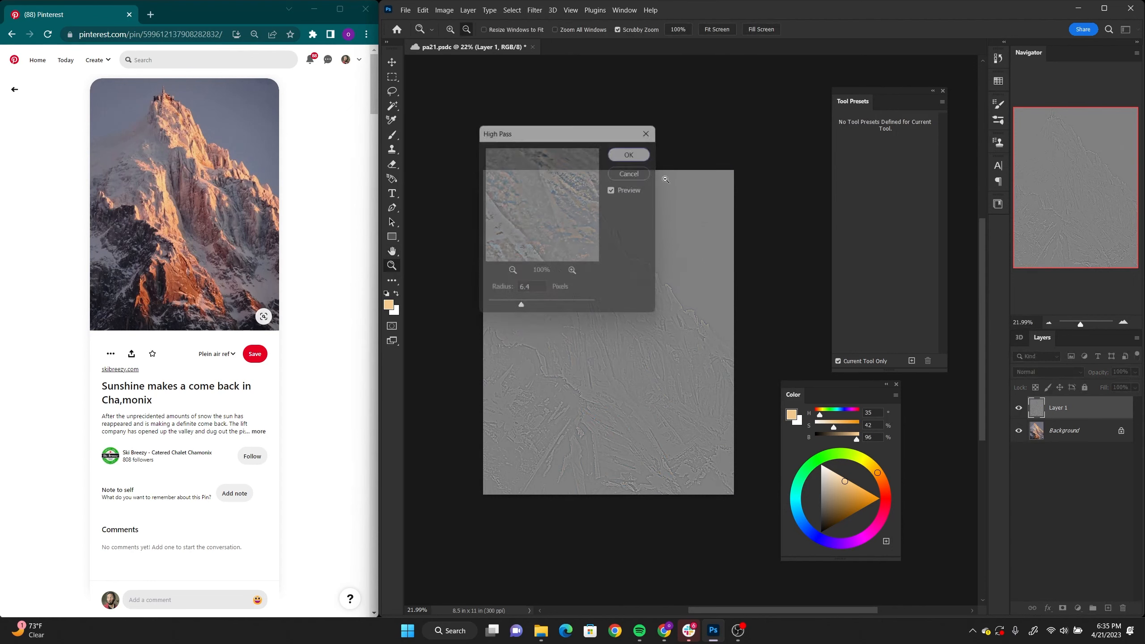
click(1066, 374)
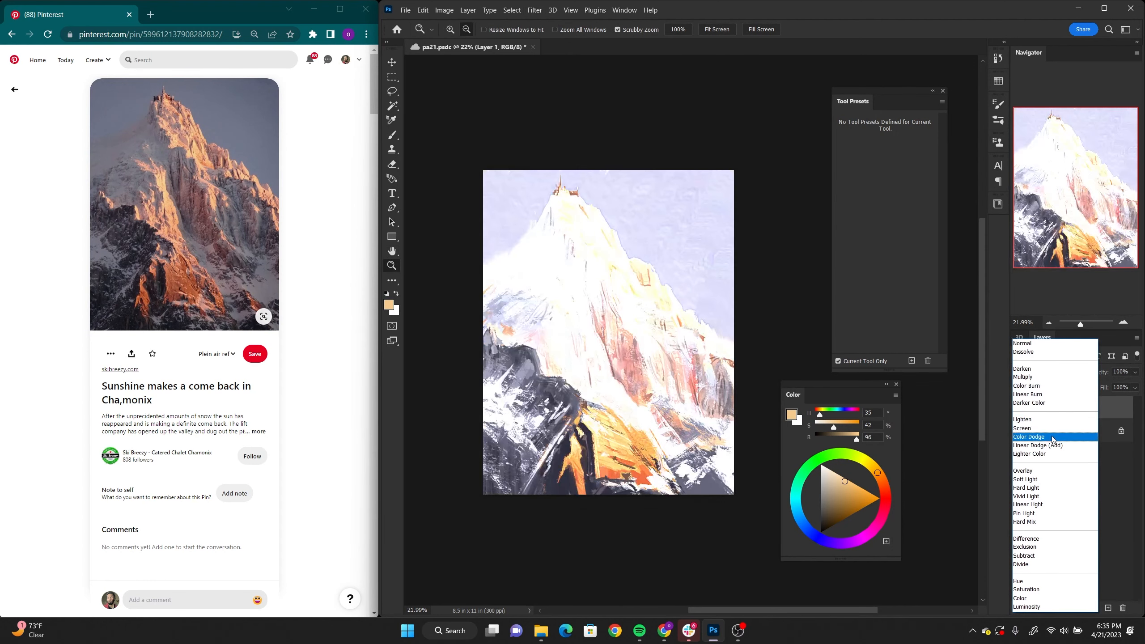
click(1049, 474)
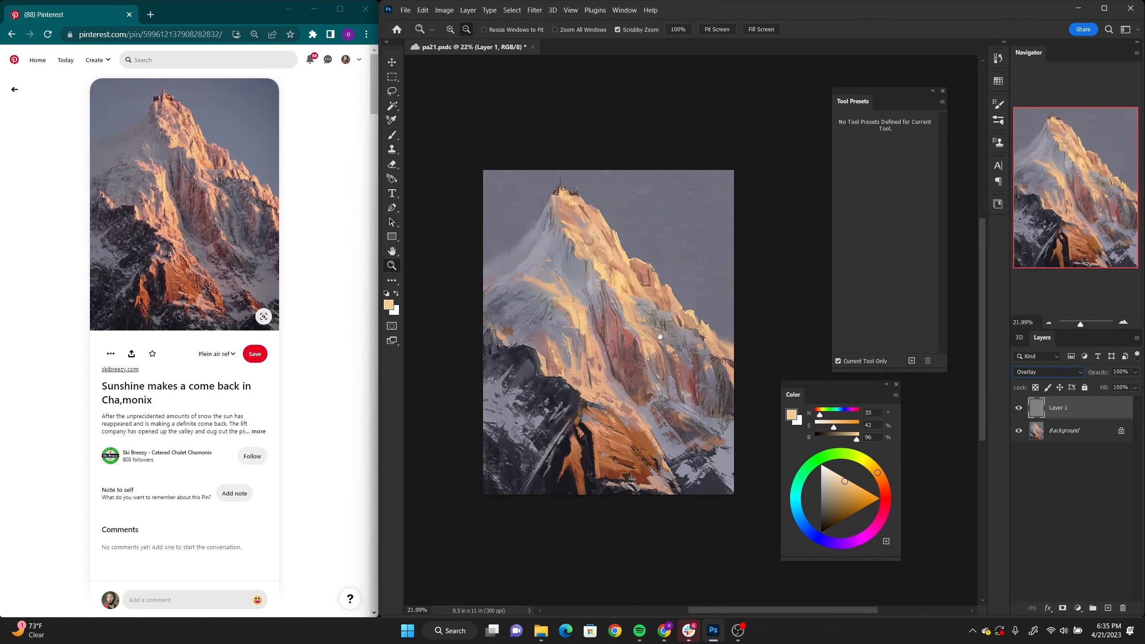
Step: Compare the rock detail with the High Pass layer hidden and shown, and set that layer's opacity to 59%
mouse_move(659, 335)
mouse_down()
mouse_move(637, 304)
mouse_move(676, 333)
mouse_move(667, 338)
mouse_move(676, 329)
mouse_up()
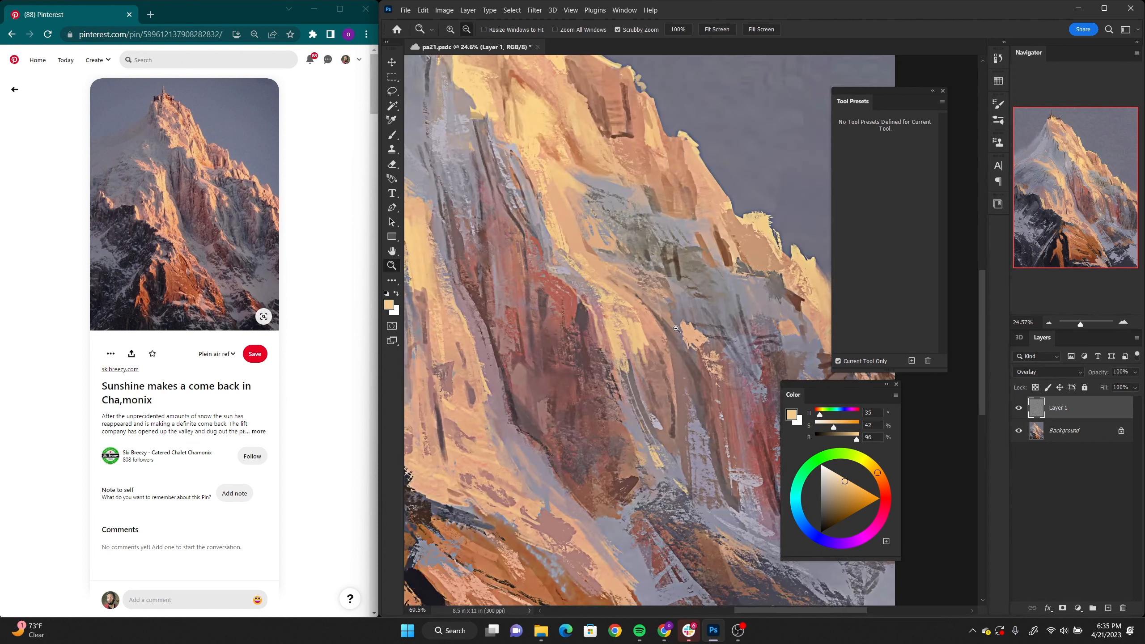
click(1018, 408)
click(1019, 411)
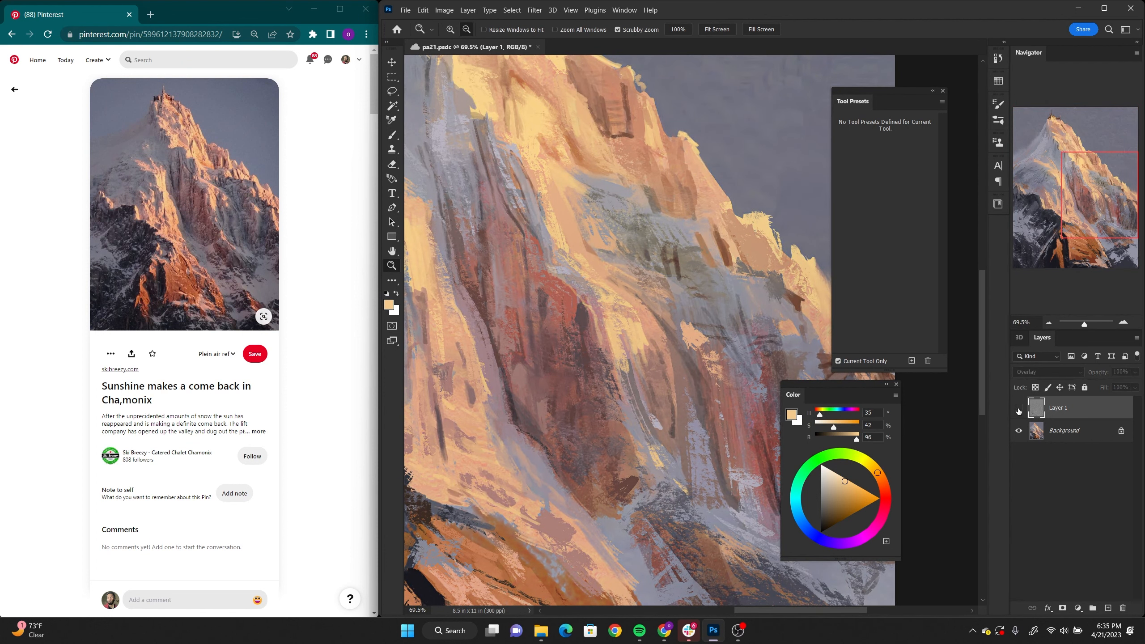
click(1018, 408)
drag(652, 363, 616, 366)
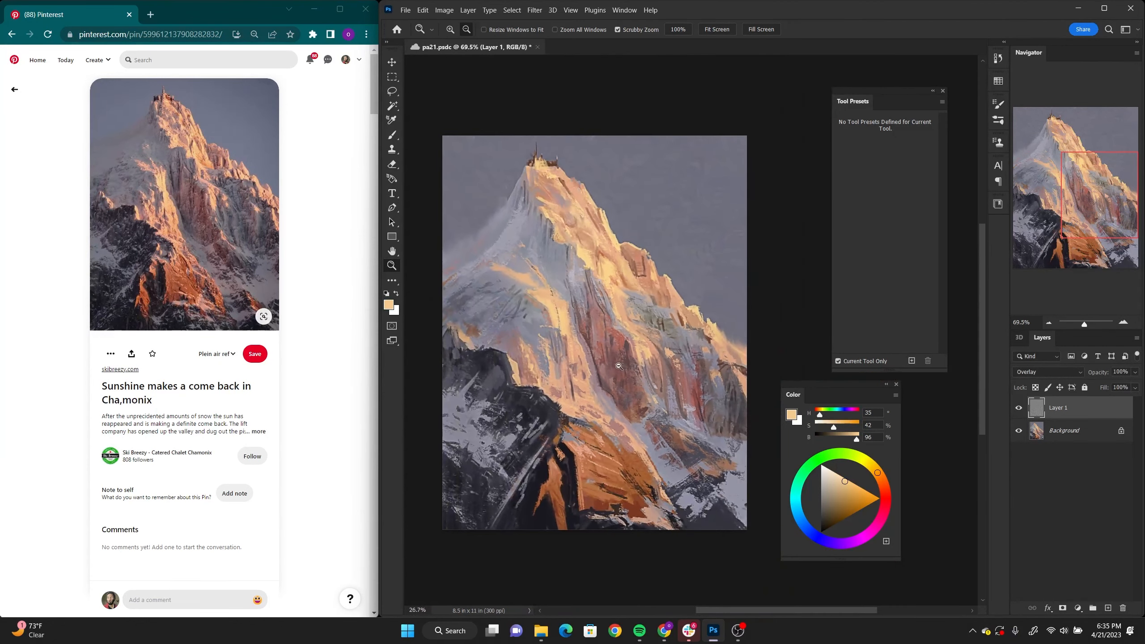
click(1134, 372)
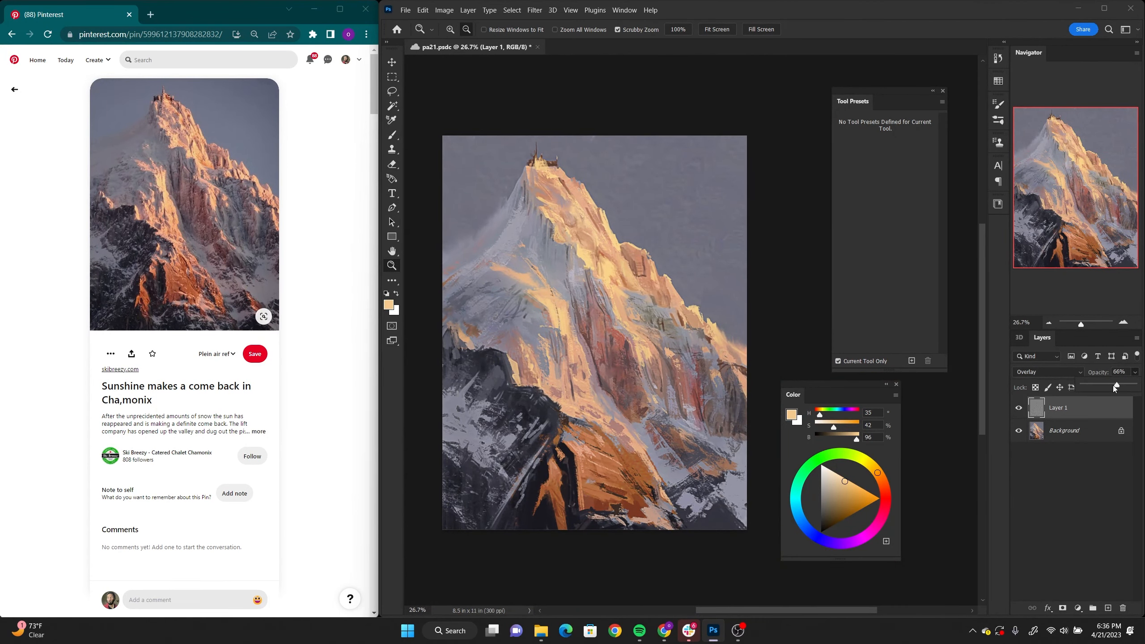
drag(1112, 384, 1109, 385)
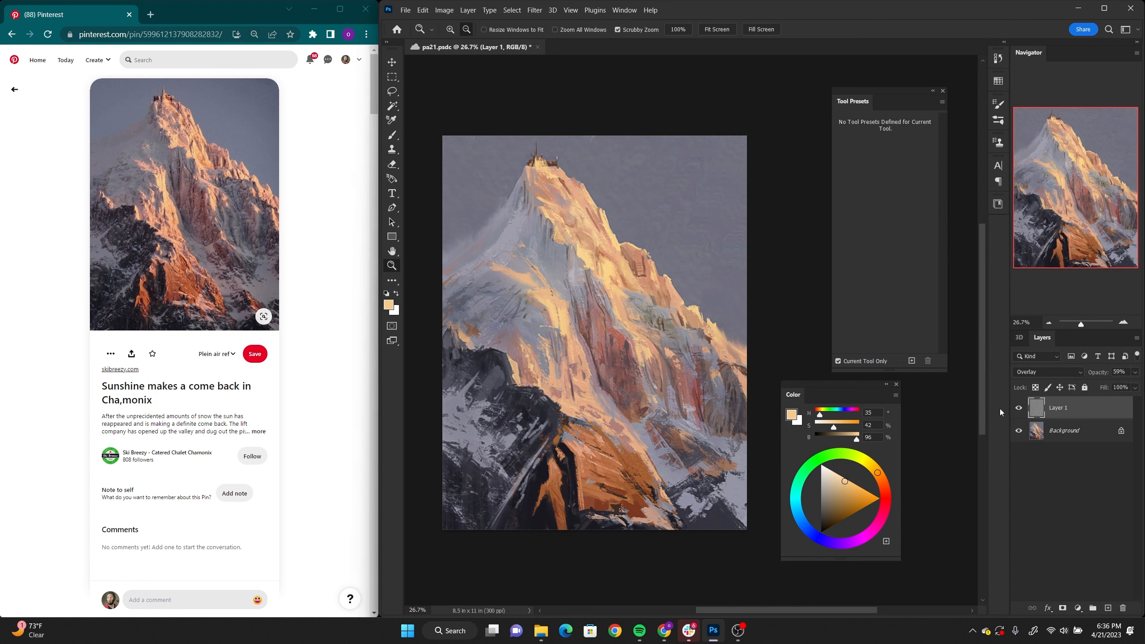
drag(634, 346, 635, 343)
mouse_move(635, 339)
mouse_down()
mouse_move(643, 332)
mouse_move(614, 319)
mouse_up()
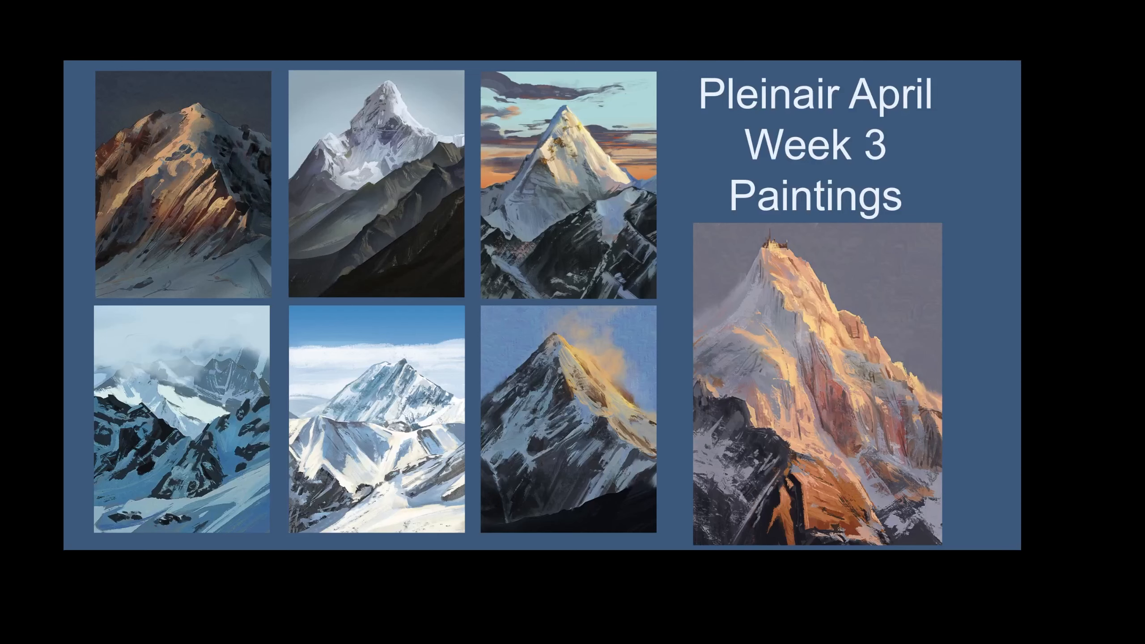